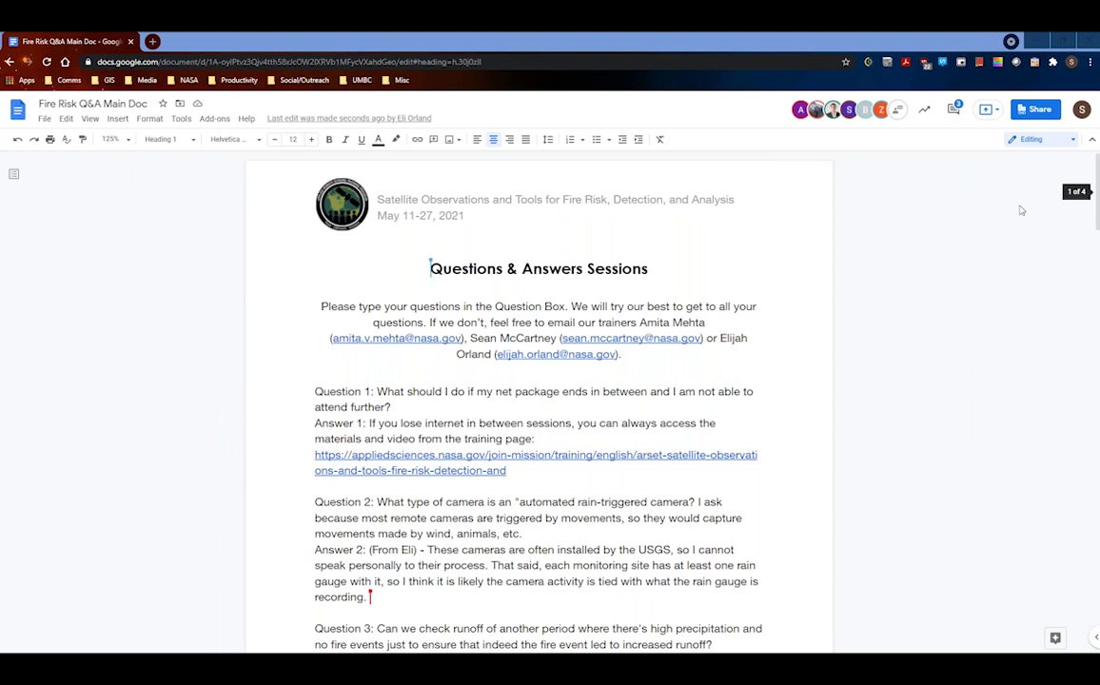
# Move past Questions 1 and 2 down to Answer 3, placing the cursor after 'burn area.'.
pyautogui.hotkey('shift', 'Down')
pyautogui.click(466, 409)
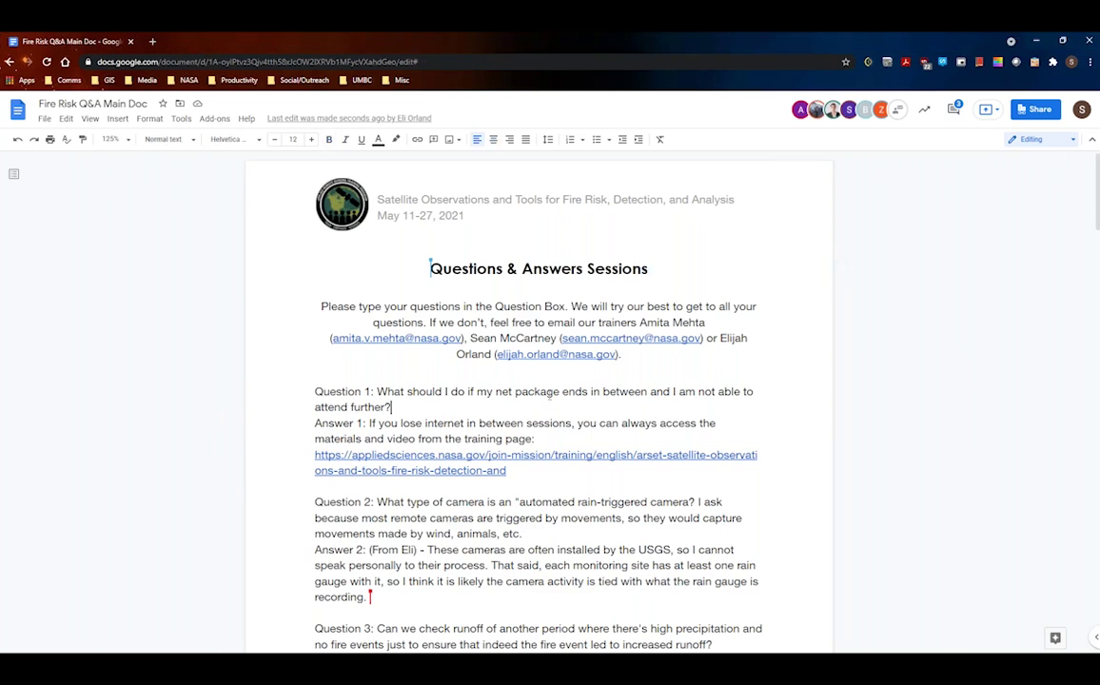
pyautogui.scroll(-3, 566, 397)
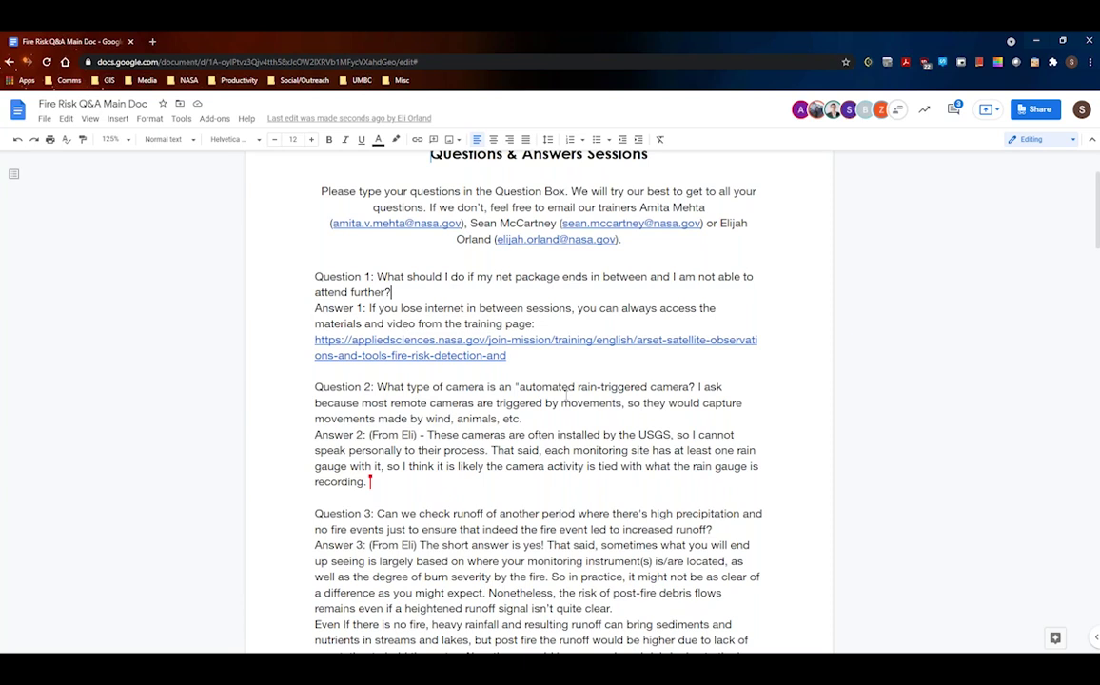
pyautogui.press('Down')
pyautogui.press('Down')
pyautogui.press('Down')
pyautogui.press('Down')
pyautogui.press('Down')
pyautogui.press('Down')
pyautogui.press('Down')
pyautogui.press('End')
pyautogui.hscroll(2, 567, 397)
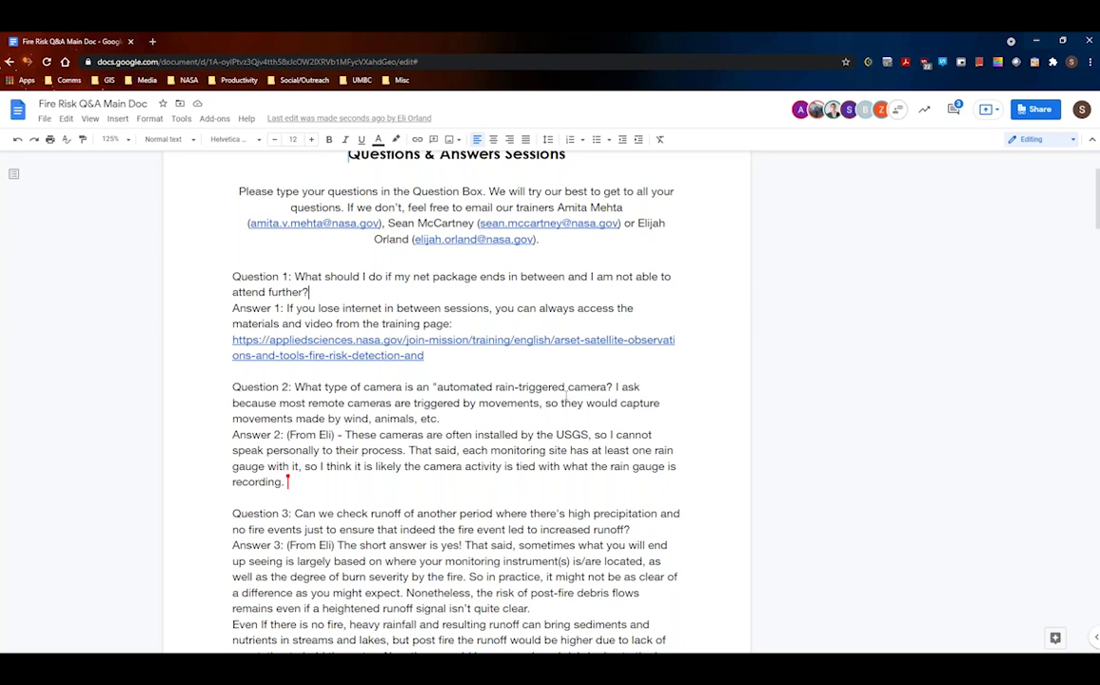
pyautogui.click(481, 418)
pyautogui.scroll(-2, 473, 411)
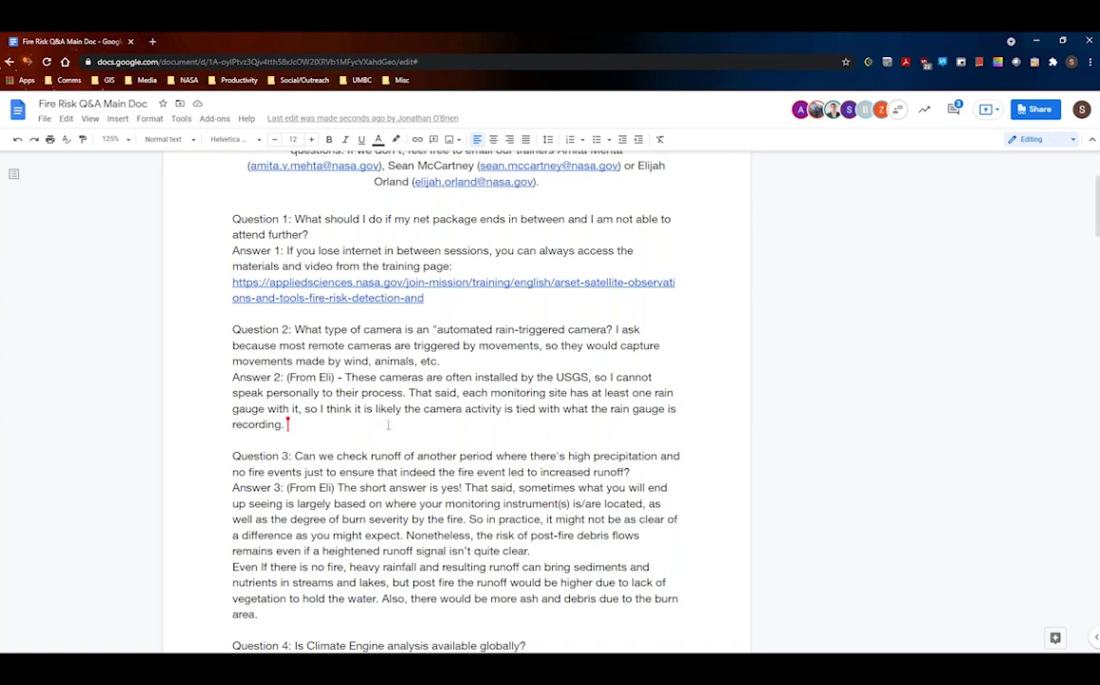
pyautogui.scroll(-3, 560, 405)
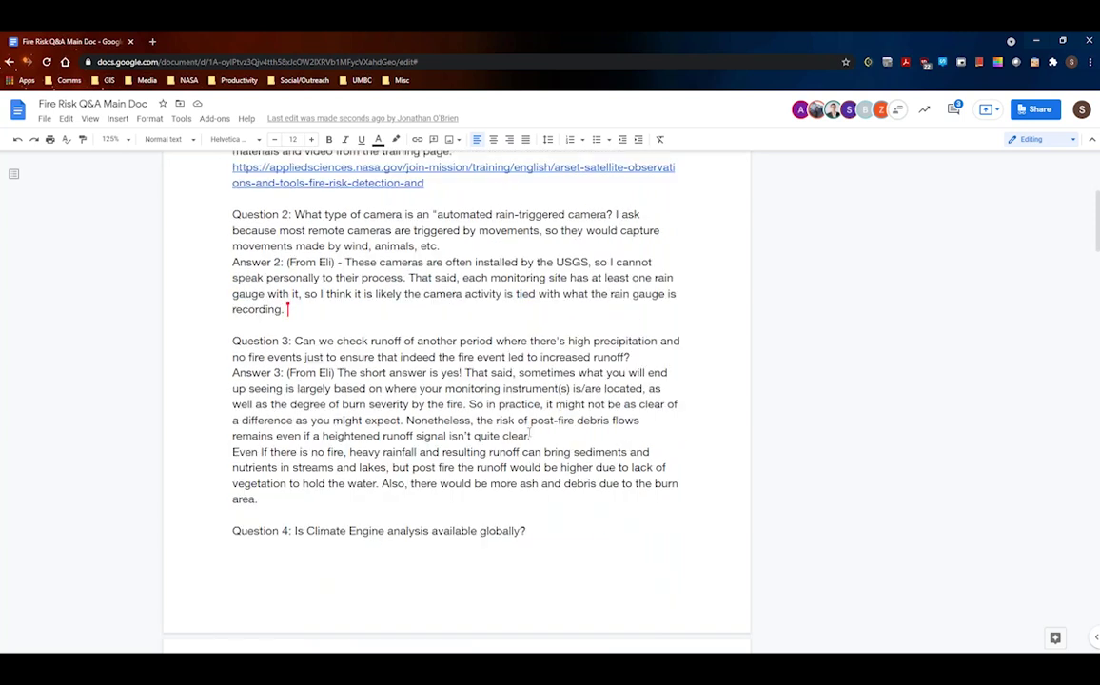
pyautogui.click(361, 500)
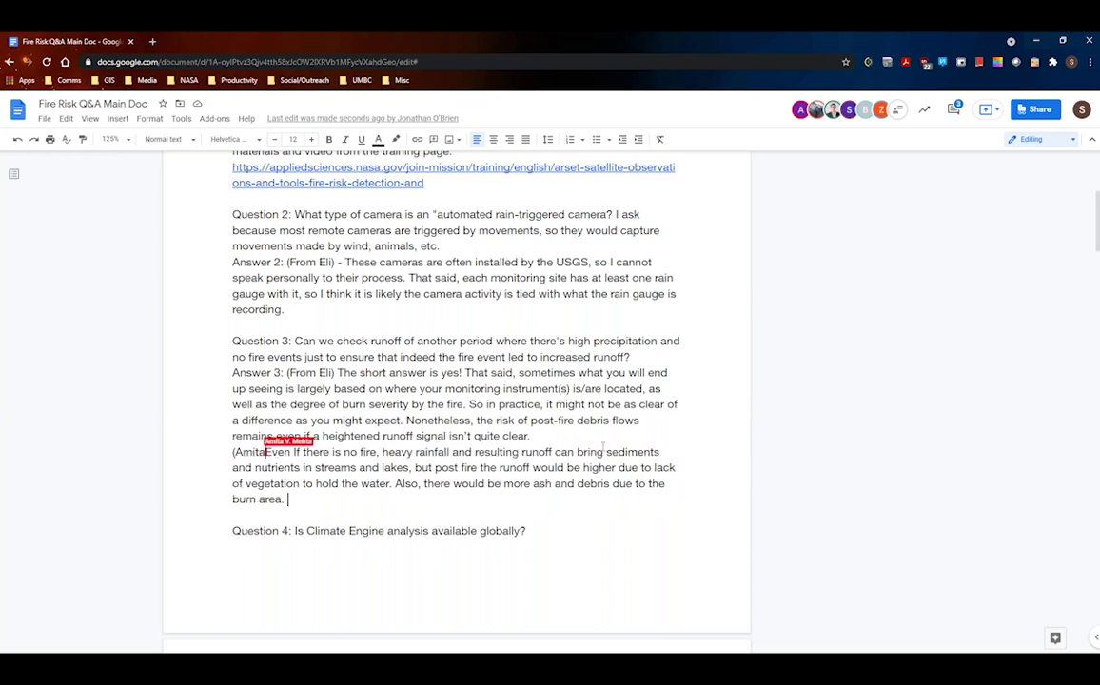
# After 'isn't quite clear.' in Answer 3, add 'It is hard to see in practice, but it is there.'.
pyautogui.click(549, 434)
pyautogui.write('It is ')
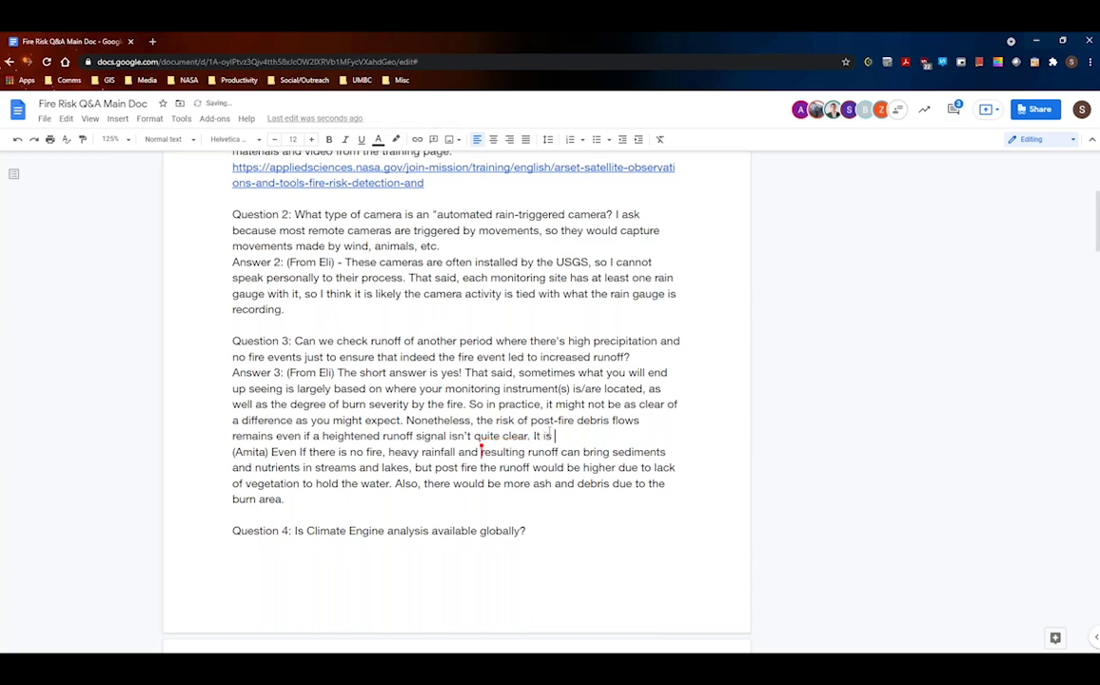
pyautogui.write('hard to see in practice')
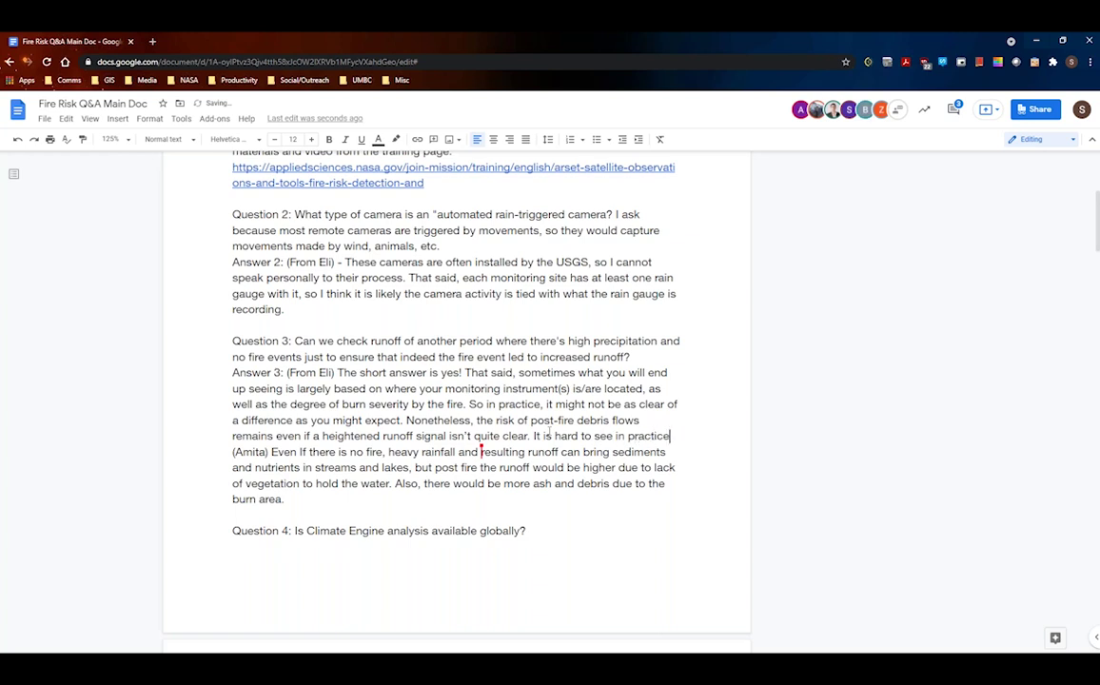
pyautogui.write(', but it is there')
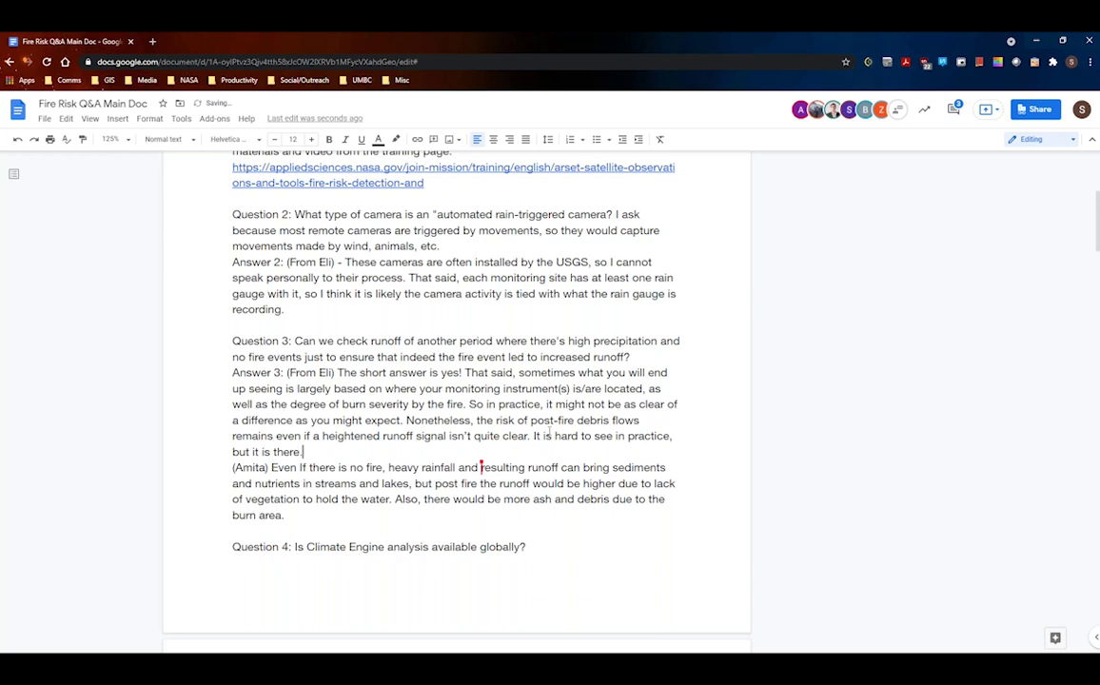
pyautogui.write('.')
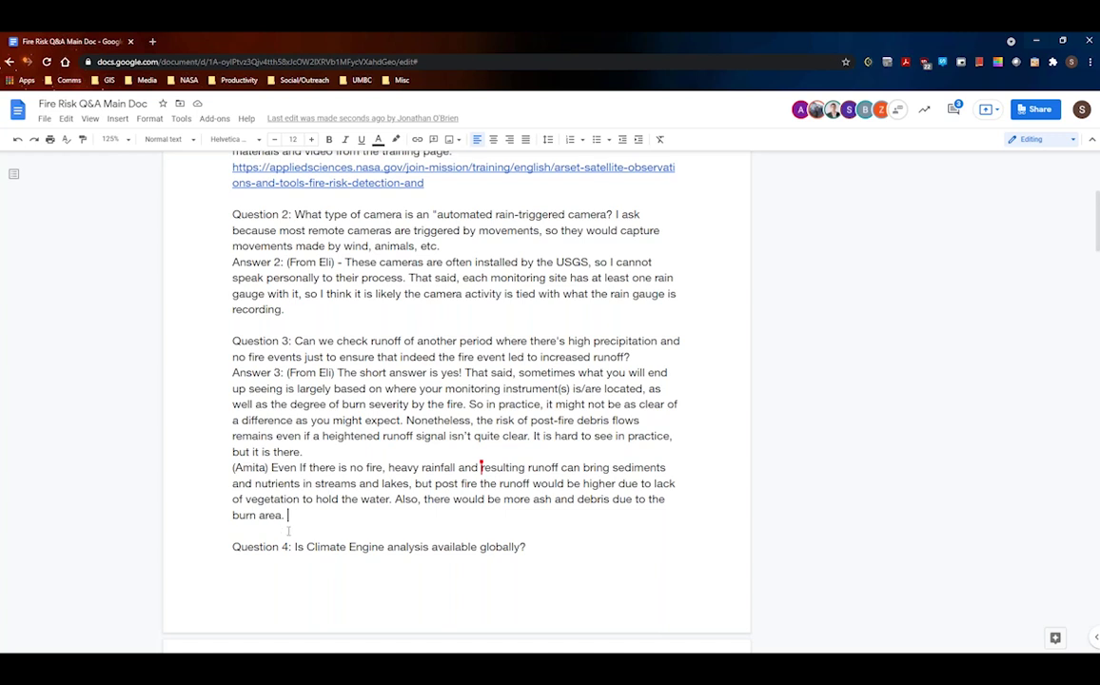
# Go down to the second page and place the cursor at the end of Answer 4.
pyautogui.scroll(-1, 736, 524)
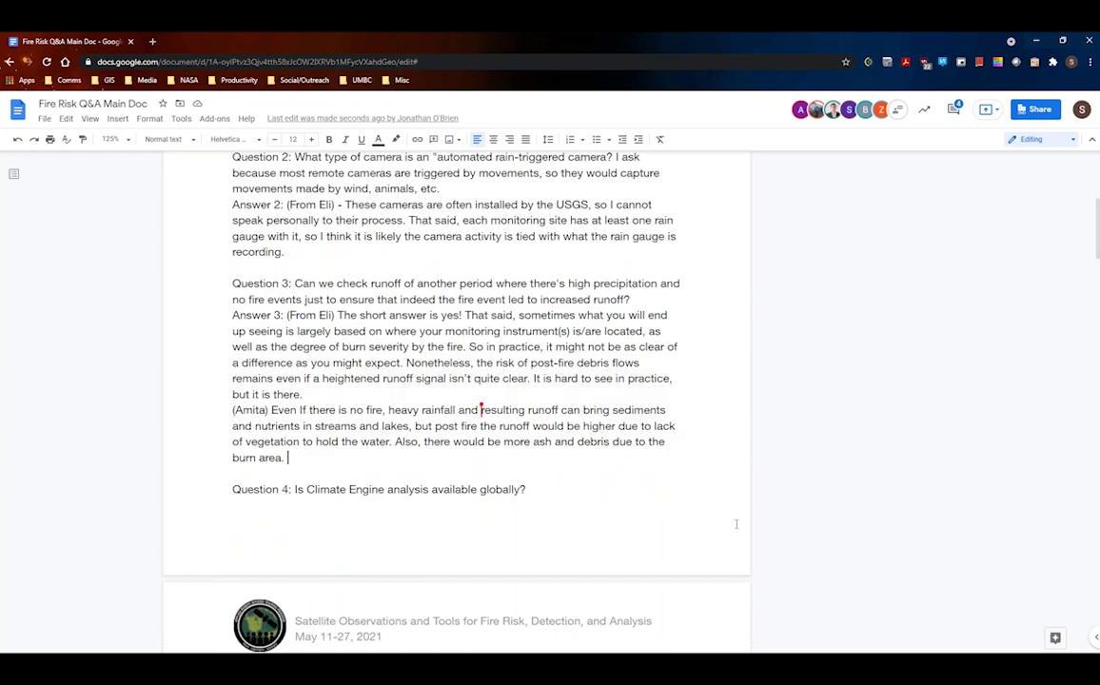
pyautogui.scroll(-3, 735, 523)
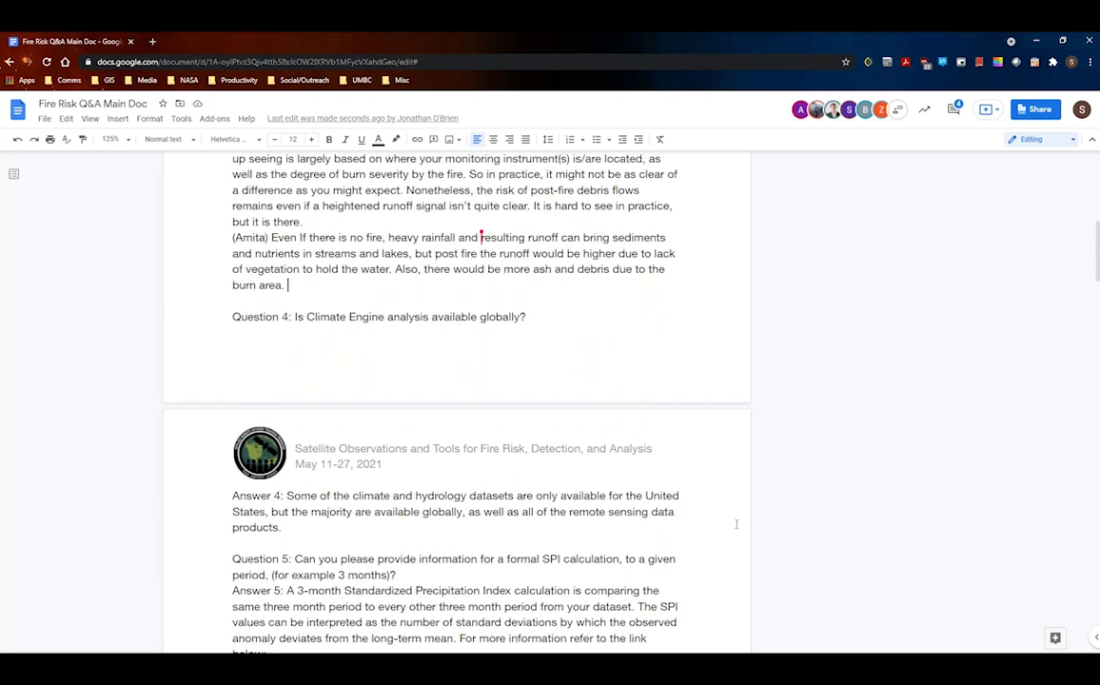
pyautogui.click(330, 528)
pyautogui.scroll(-1, 694, 502)
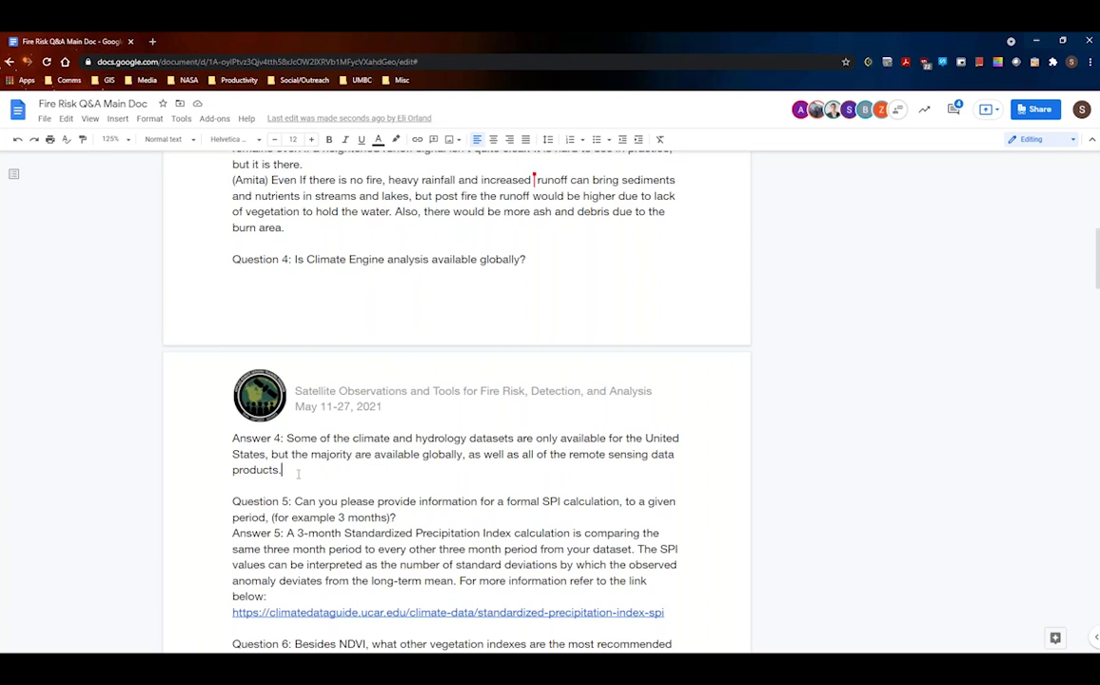
pyautogui.scroll(-3, 298, 473)
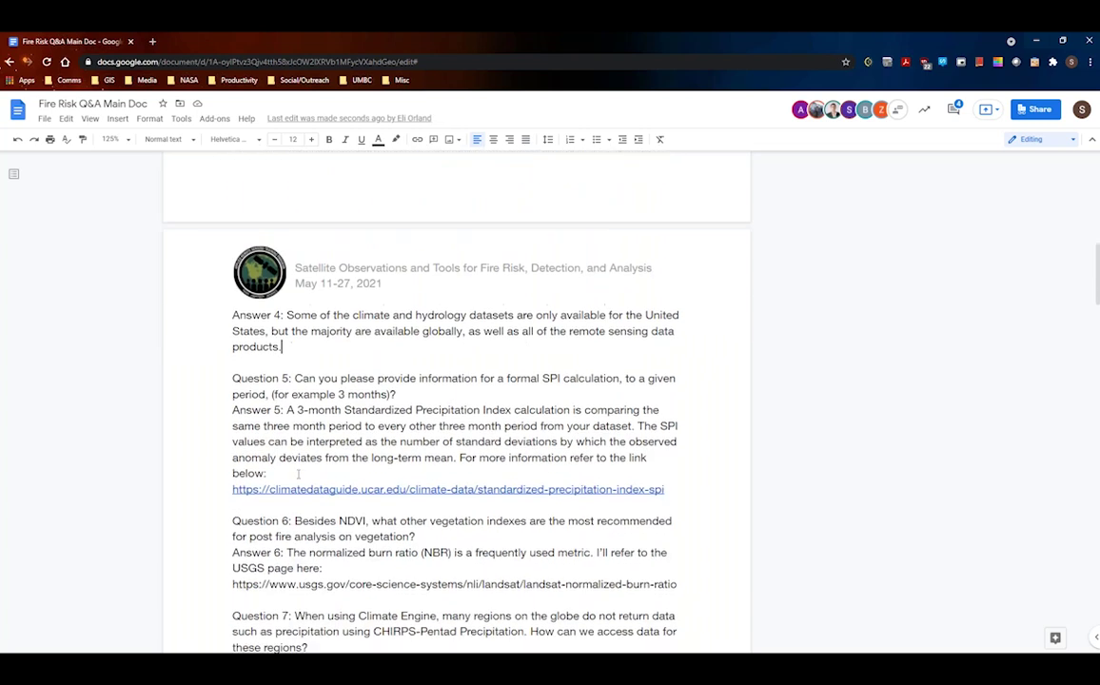
# Place the cursor after the SPI link and at the end of Question 6, then bring Answer 7 and Question 8 into view.
pyautogui.click(685, 441)
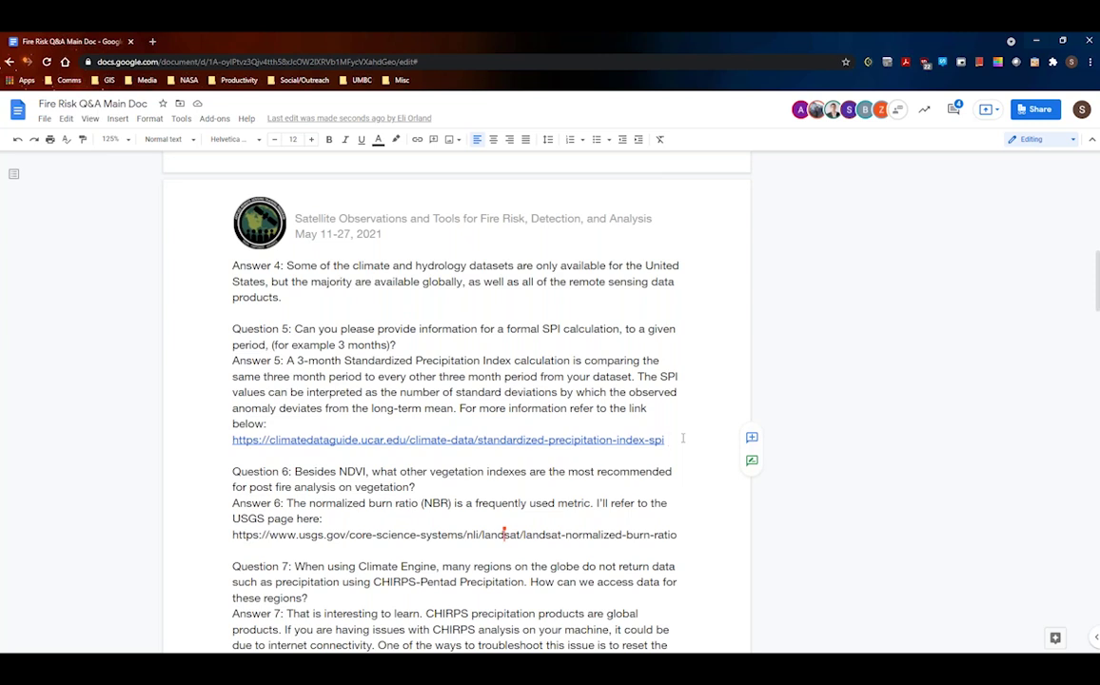
pyautogui.click(678, 491)
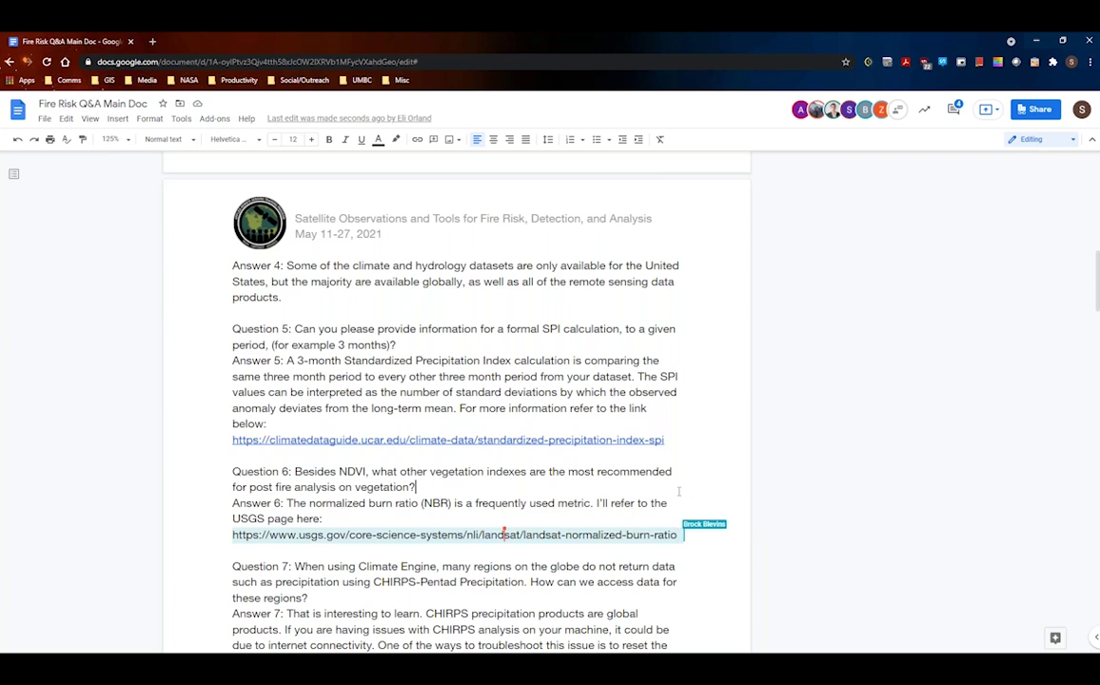
pyautogui.scroll(-2, 679, 490)
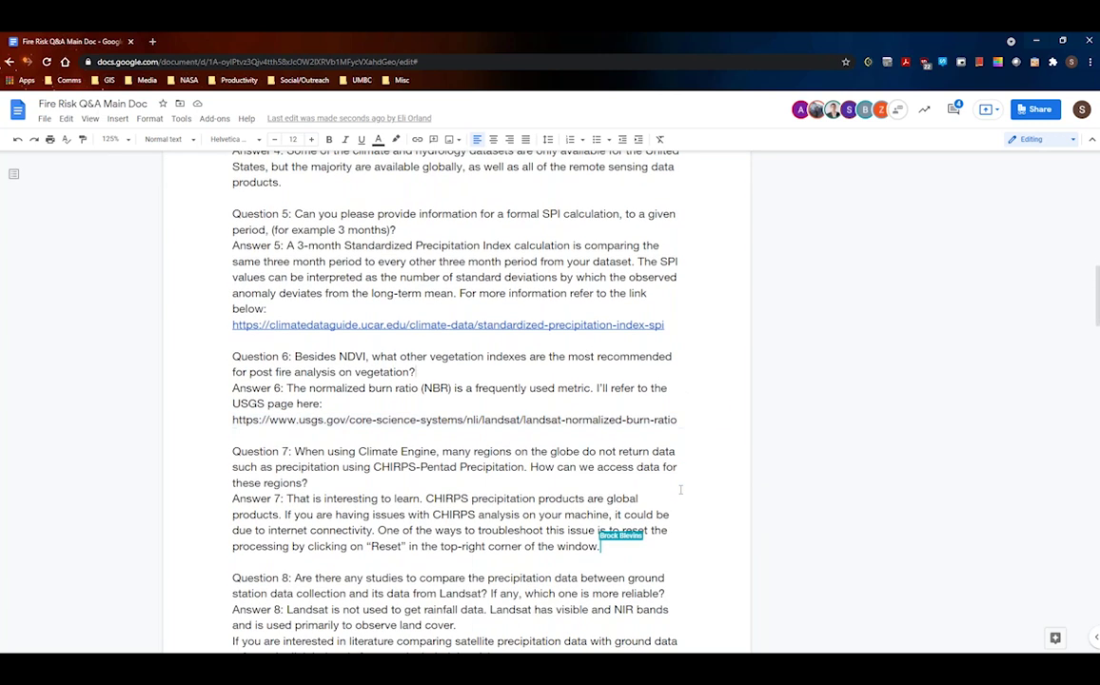
pyautogui.scroll(-1, 682, 439)
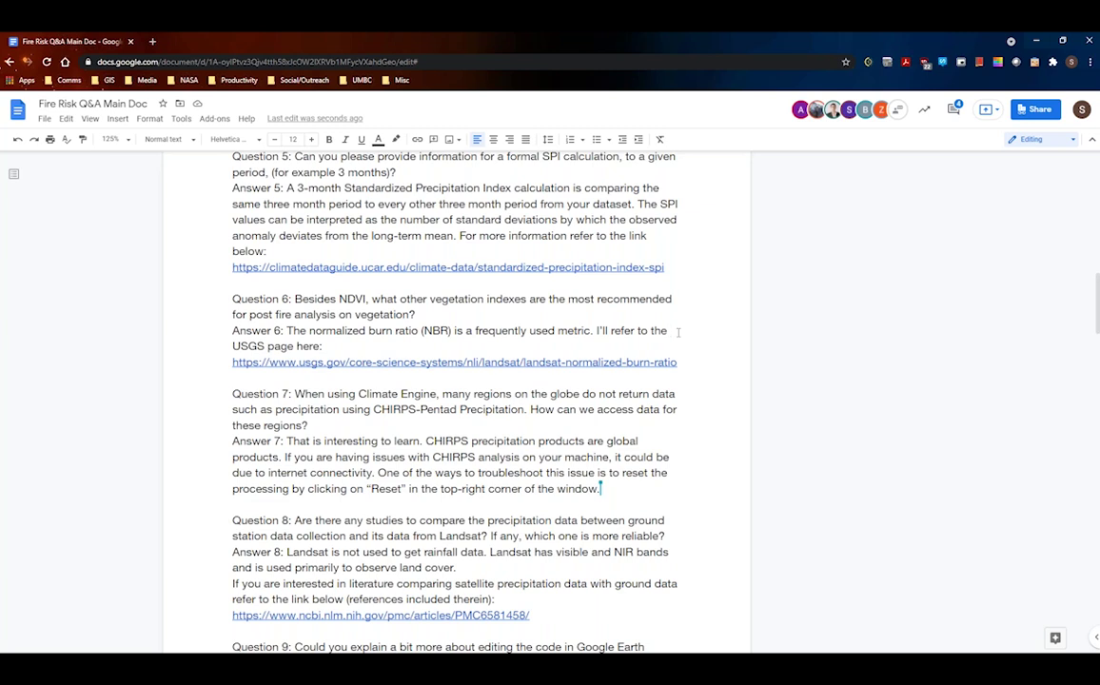
# Put the cursor in Answer 6, then at the end of Answer 7 with Question 9 in view.
pyautogui.click(678, 331)
pyautogui.scroll(-2, 679, 331)
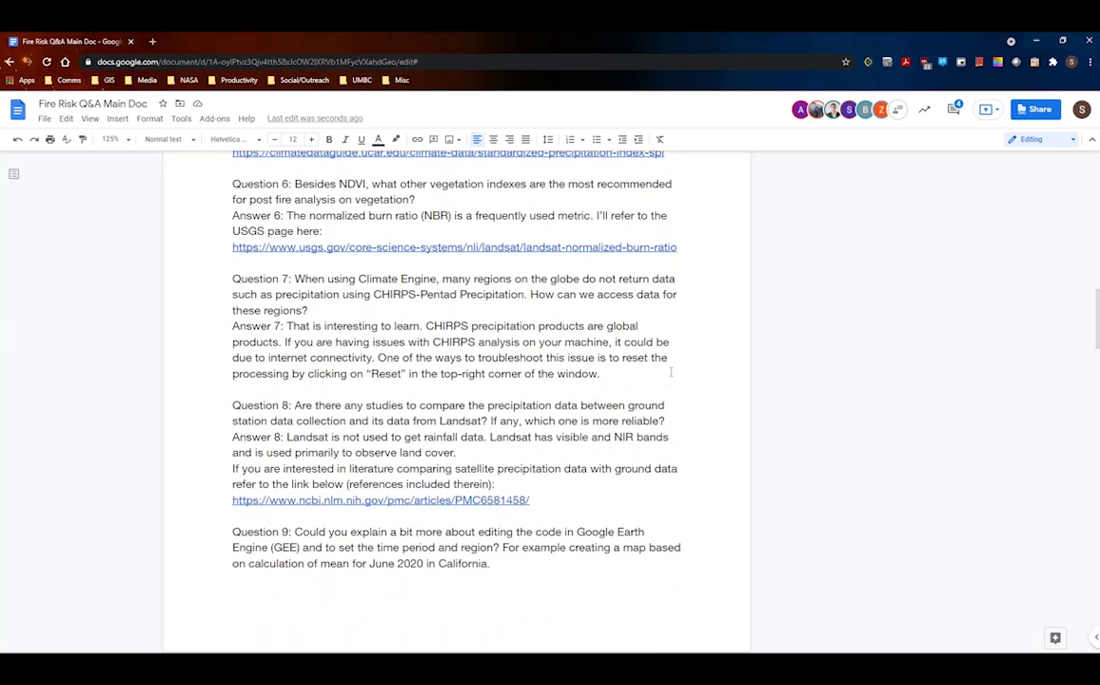
pyautogui.click(657, 372)
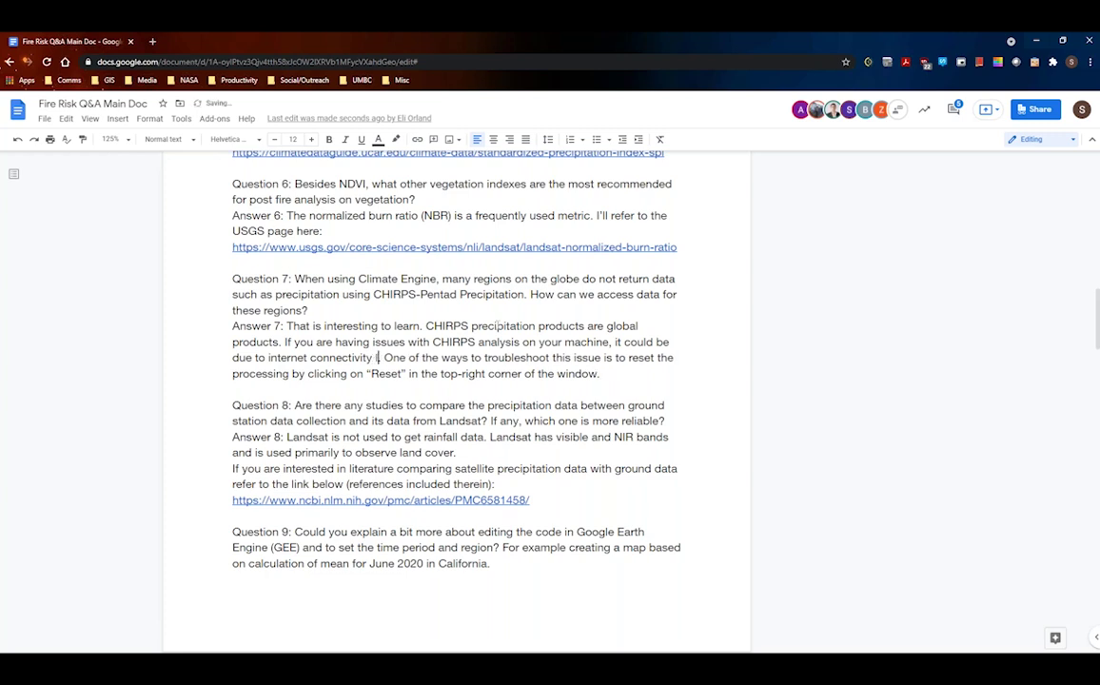
# Continue 'internet connectivity' in Answer 7 with 'leading to time out errors.'.
pyautogui.write('leading to tim')
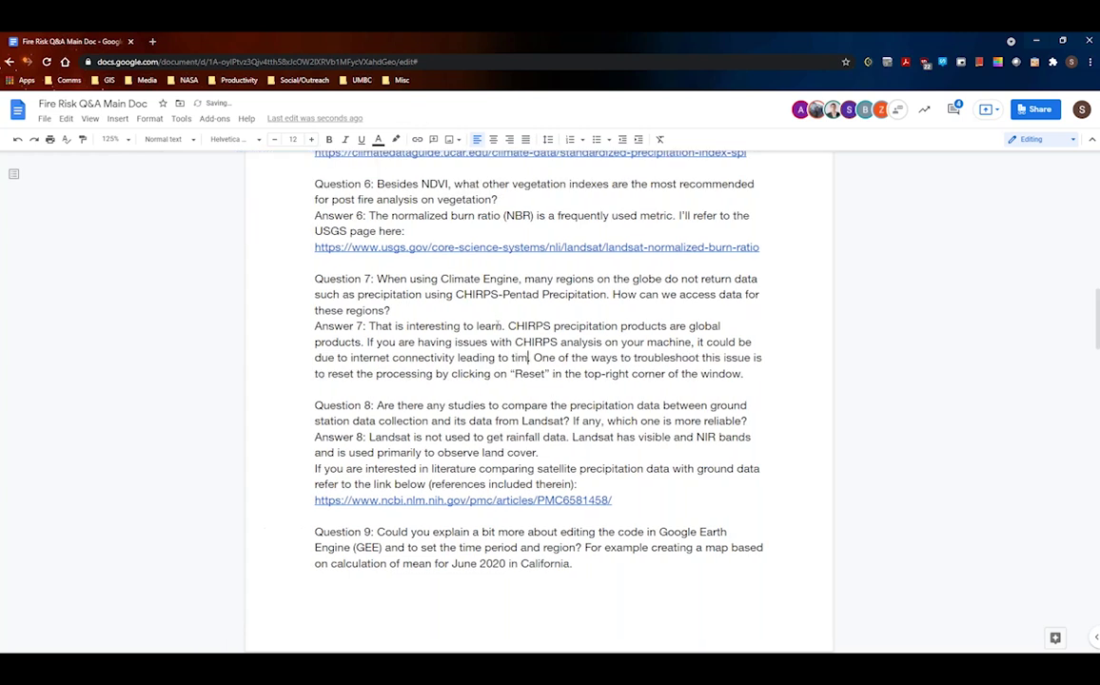
pyautogui.write('e o')
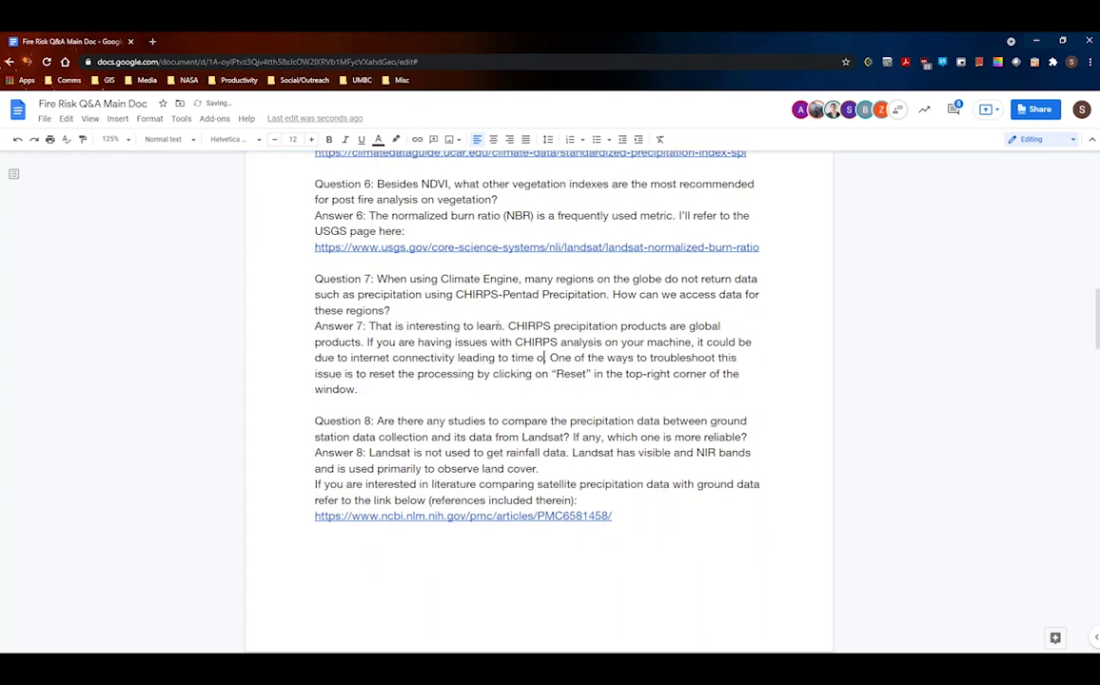
pyautogui.write('ut error')
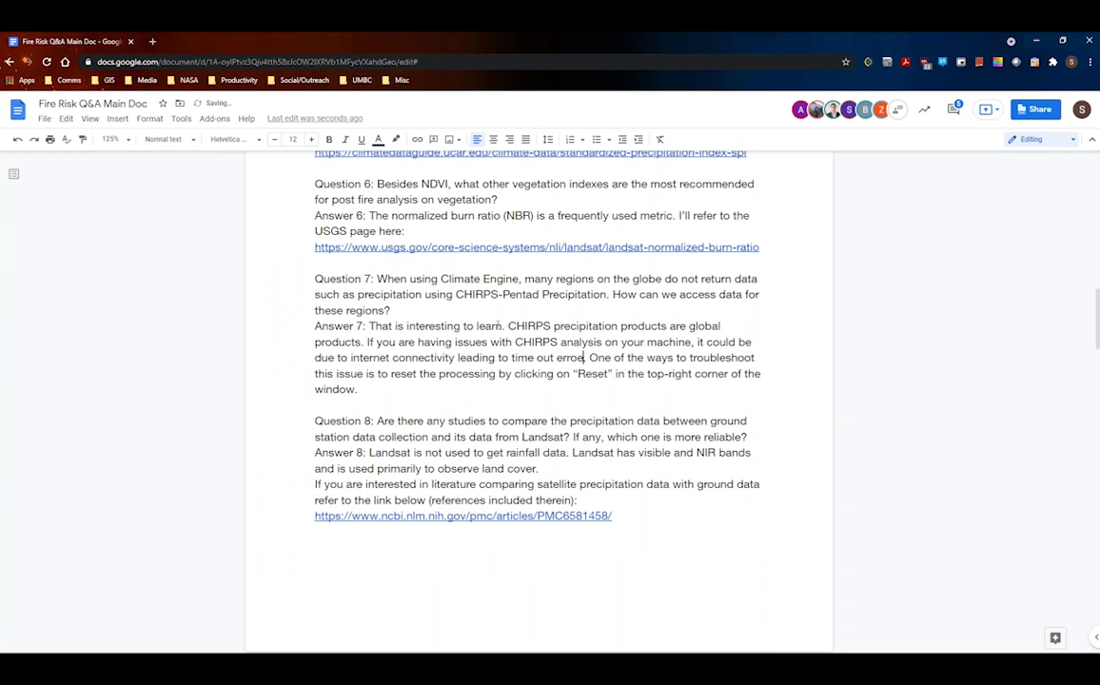
pyautogui.write('s')
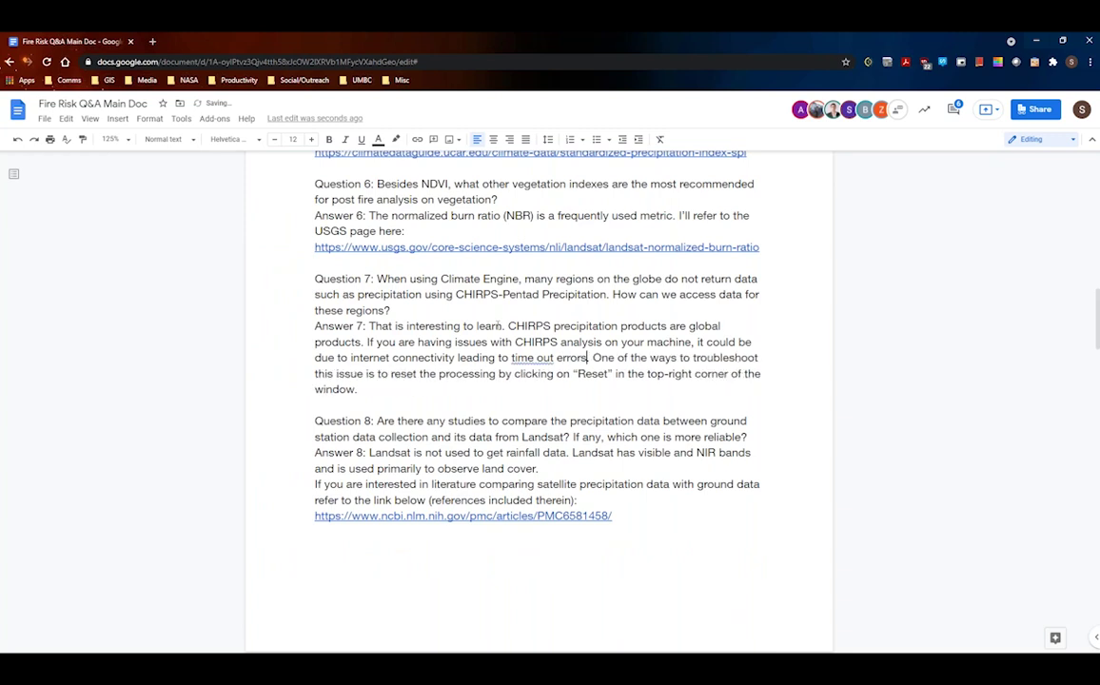
pyautogui.write('.')
pyautogui.click(470, 393)
pyautogui.press('BackSpace')
pyautogui.write('.')
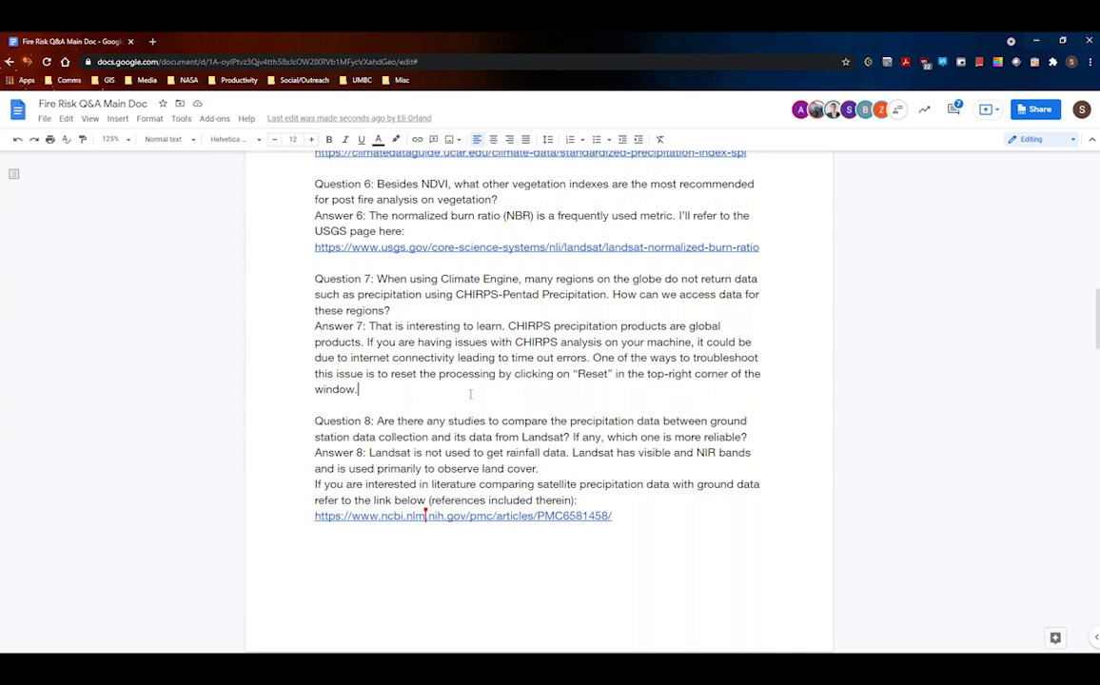
pyautogui.scroll(-2, 470, 394)
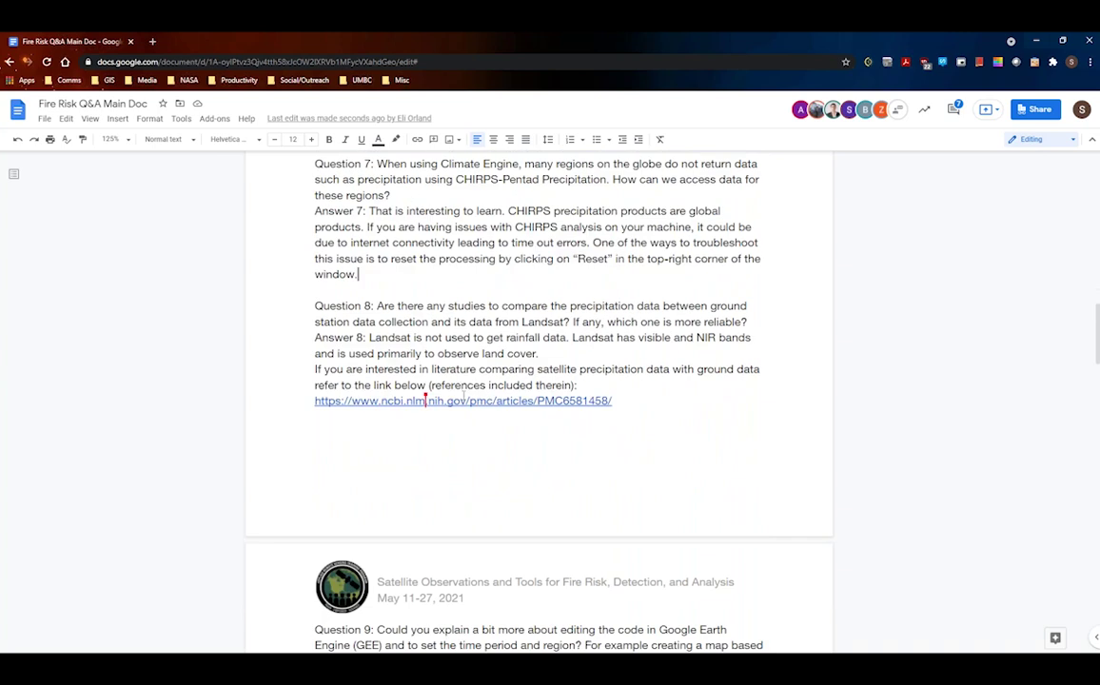
pyautogui.click(633, 387)
pyautogui.hotkey('shift', 'Right')
pyautogui.hotkey('shift', 'Left')
pyautogui.click(587, 353)
pyautogui.scroll(-4, 630, 391)
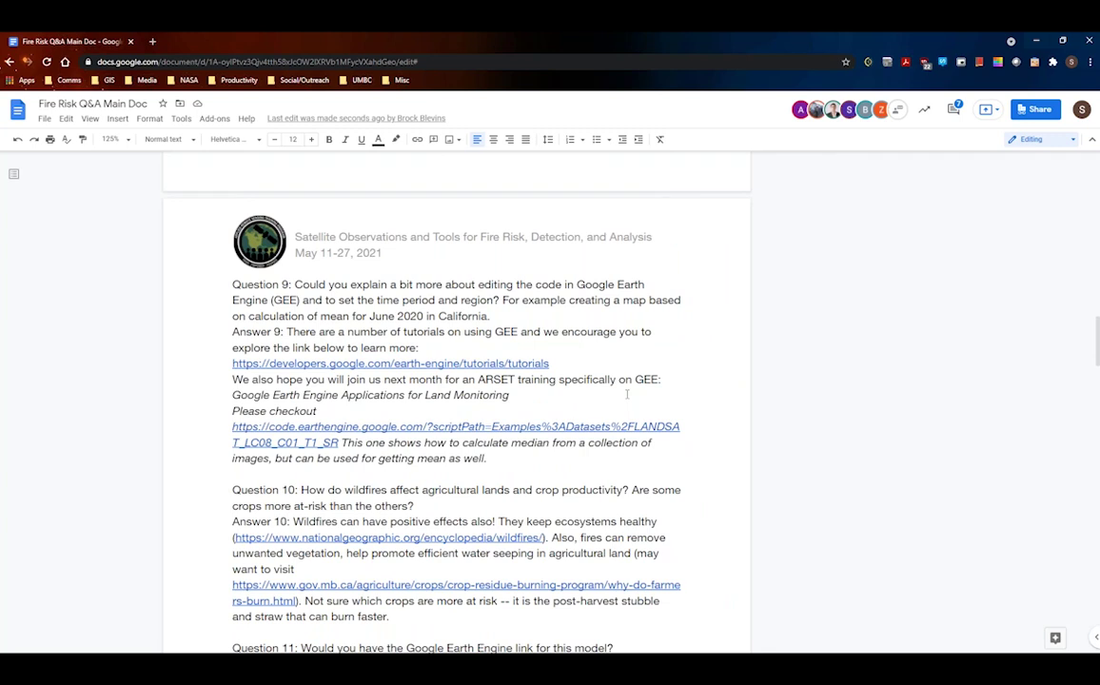
pyautogui.click(631, 365)
pyautogui.scroll(-1, 684, 427)
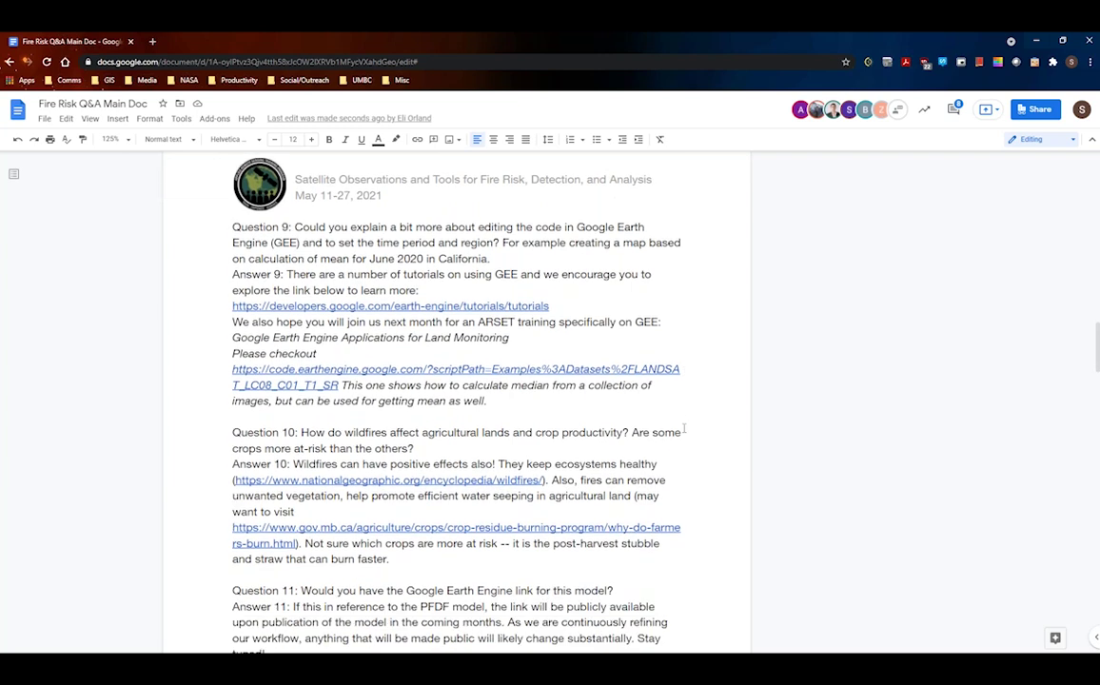
pyautogui.scroll(-4, 684, 427)
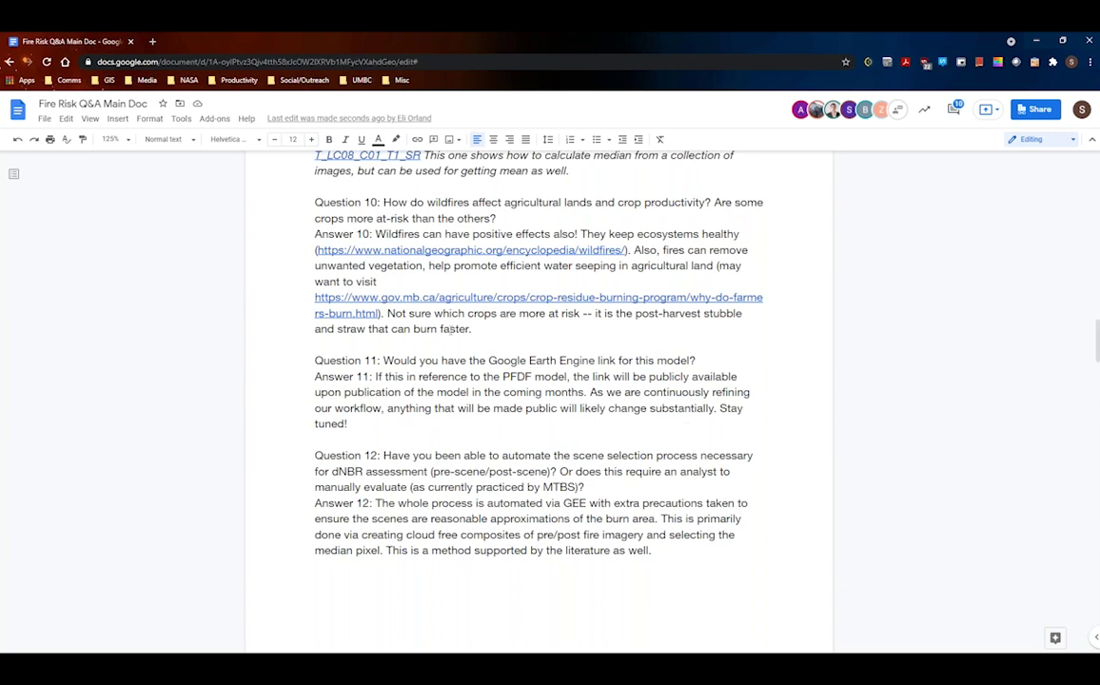
pyautogui.click(520, 330)
pyautogui.write('Refer to ')
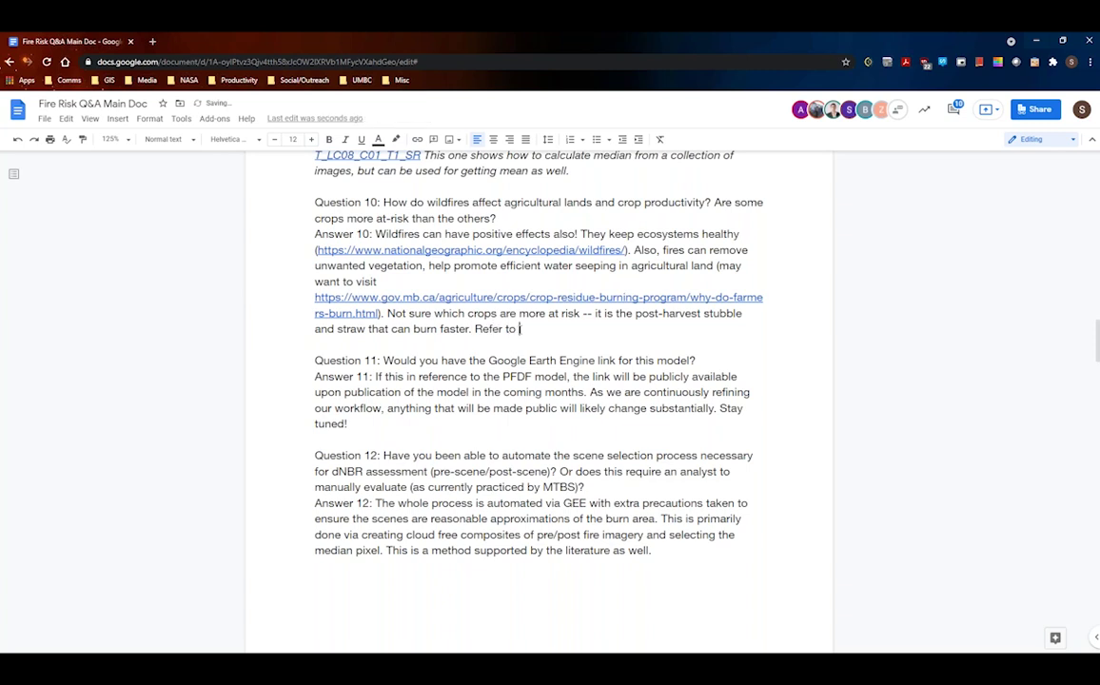
pyautogui.write('Part 2 that covers inten')
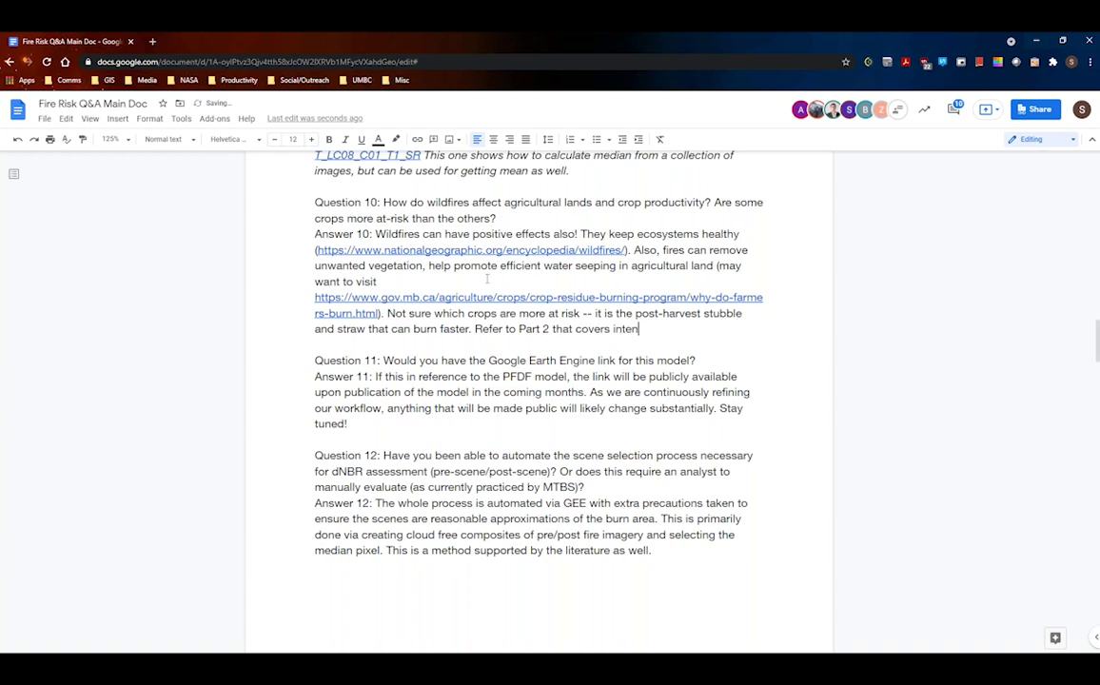
pyautogui.write('tional fires for agricul')
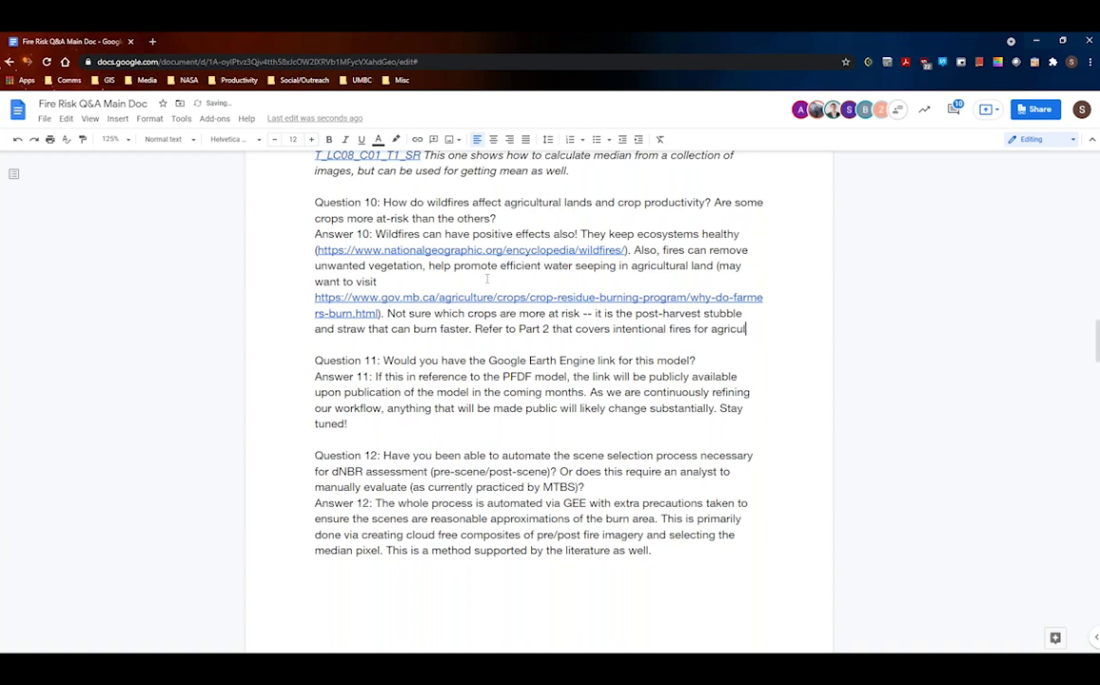
pyautogui.write('ture.')
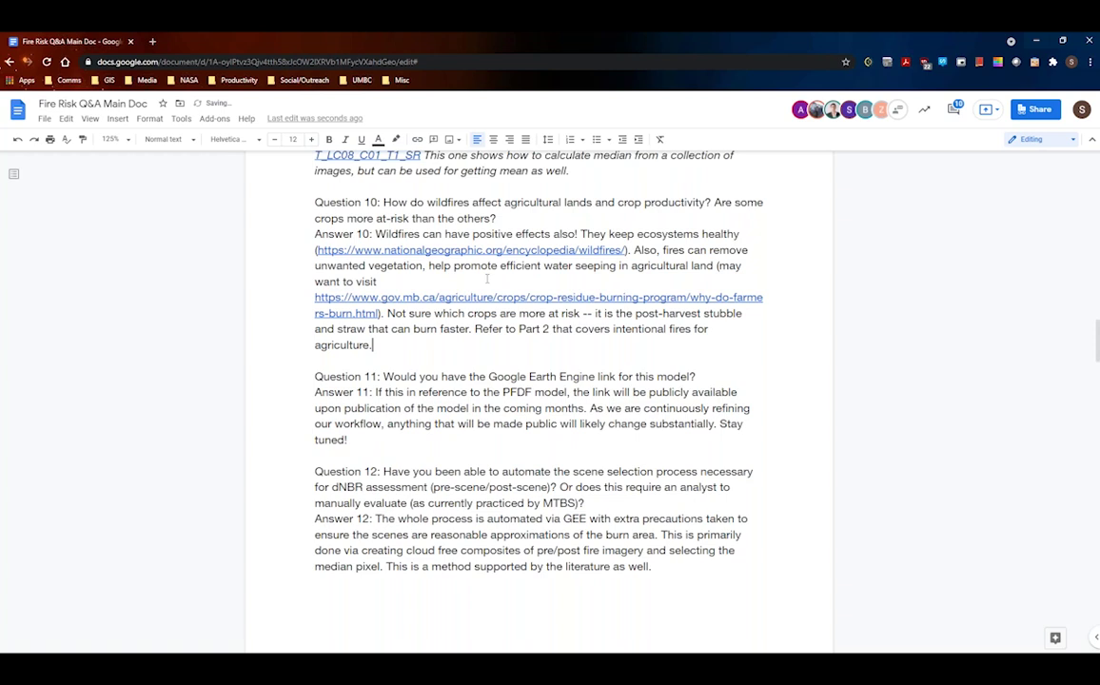
pyautogui.click(358, 440)
pyautogui.scroll(-1, 835, 389)
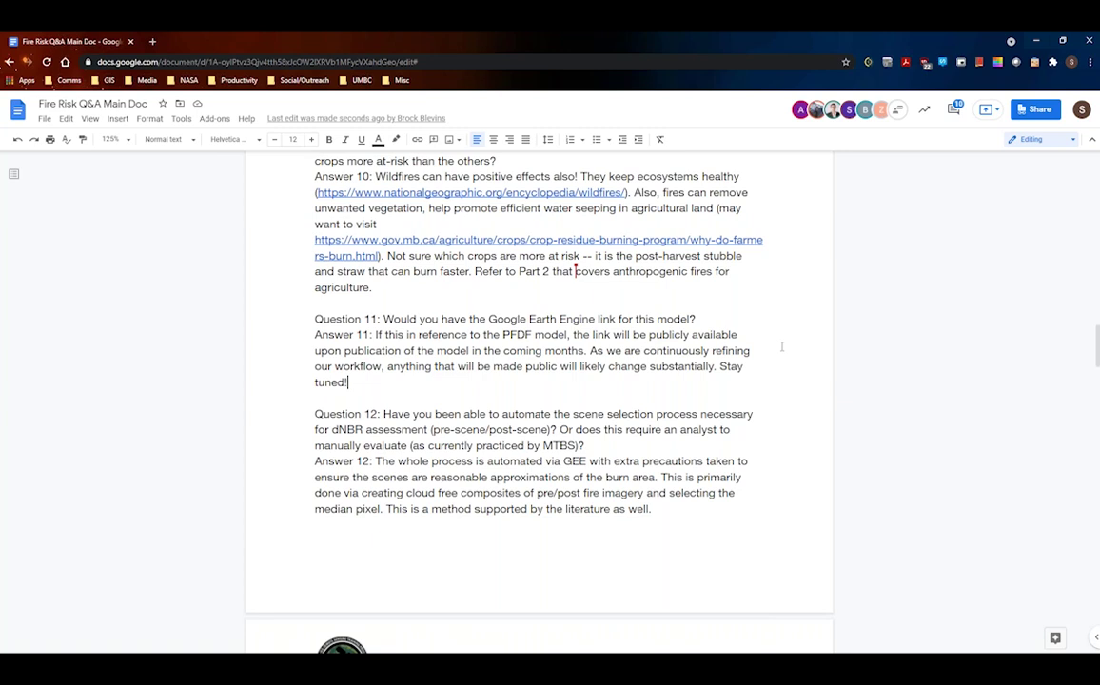
pyautogui.scroll(-3, 742, 381)
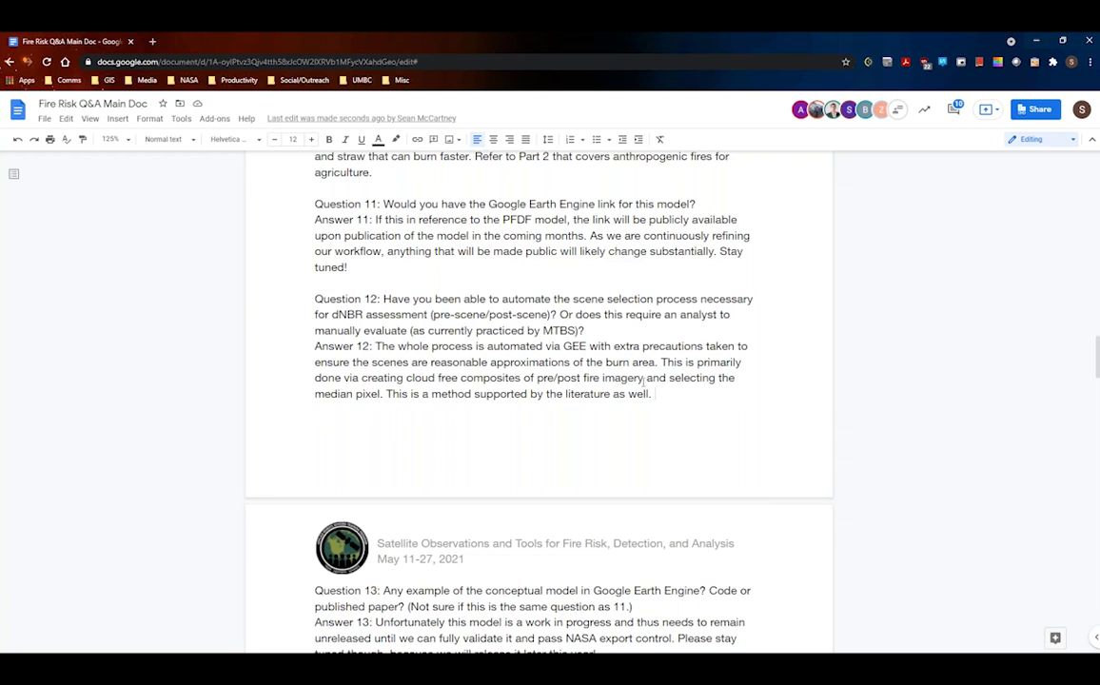
# Insert '(6 month time series)' after 'imagery' in Answer 12, correcting the typo.
pyautogui.click(645, 378)
pyautogui.write('(6')
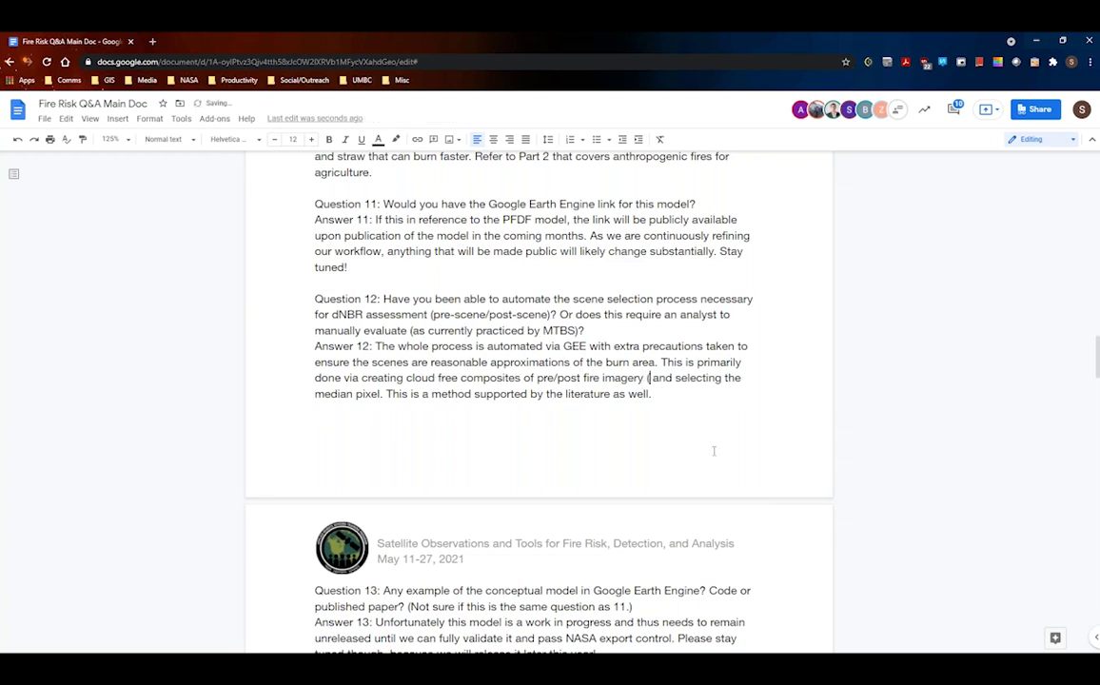
pyautogui.write(' month time ')
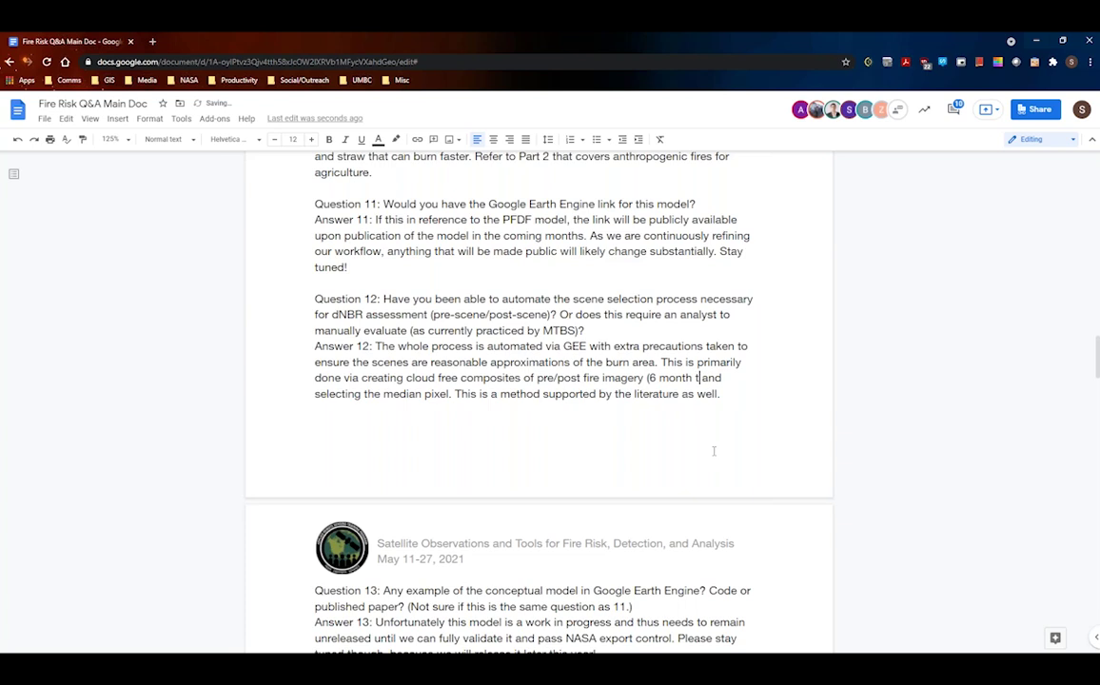
pyautogui.write('sei')
pyautogui.press('BackSpace')
pyautogui.write('ries')
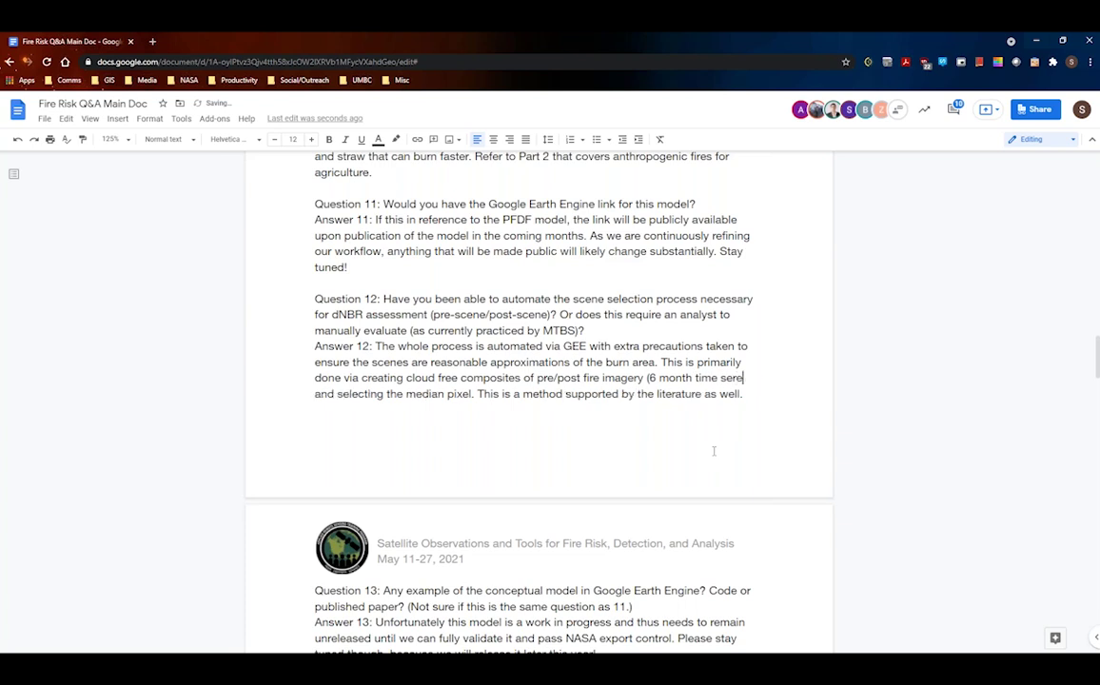
pyautogui.write(')')
# End Answer 12 with 'Monitoring Trends and Burn Severity Group (MTBS).'.
pyautogui.click(762, 394)
pyautogui.write('Monitor')
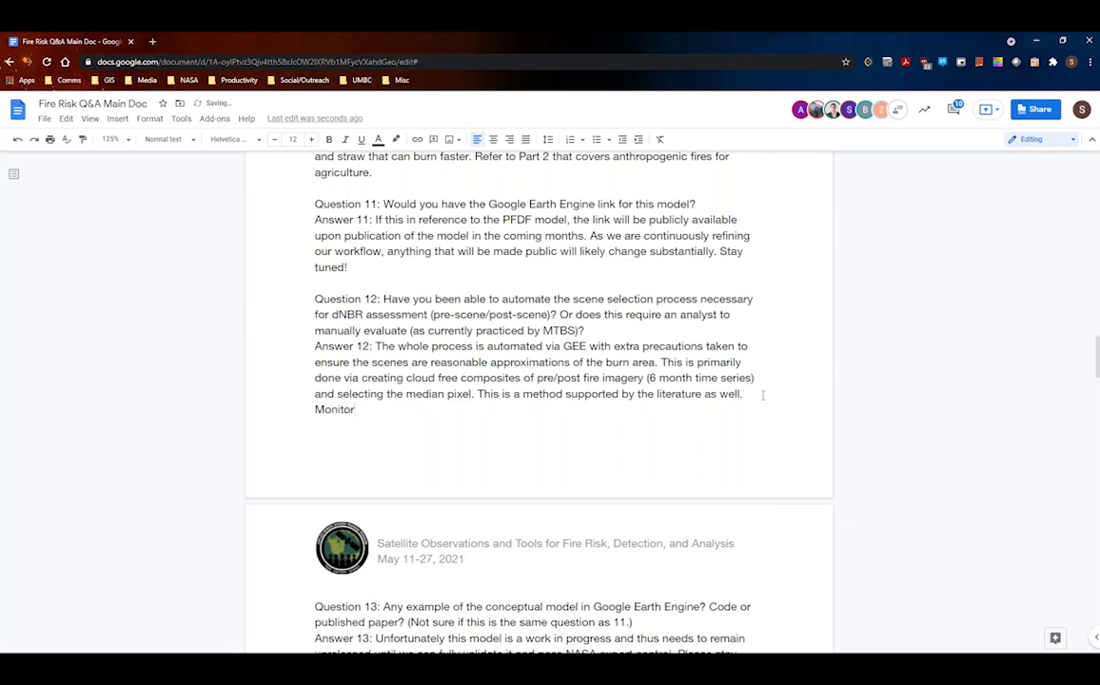
pyautogui.write('ing Trends and Burn Sever')
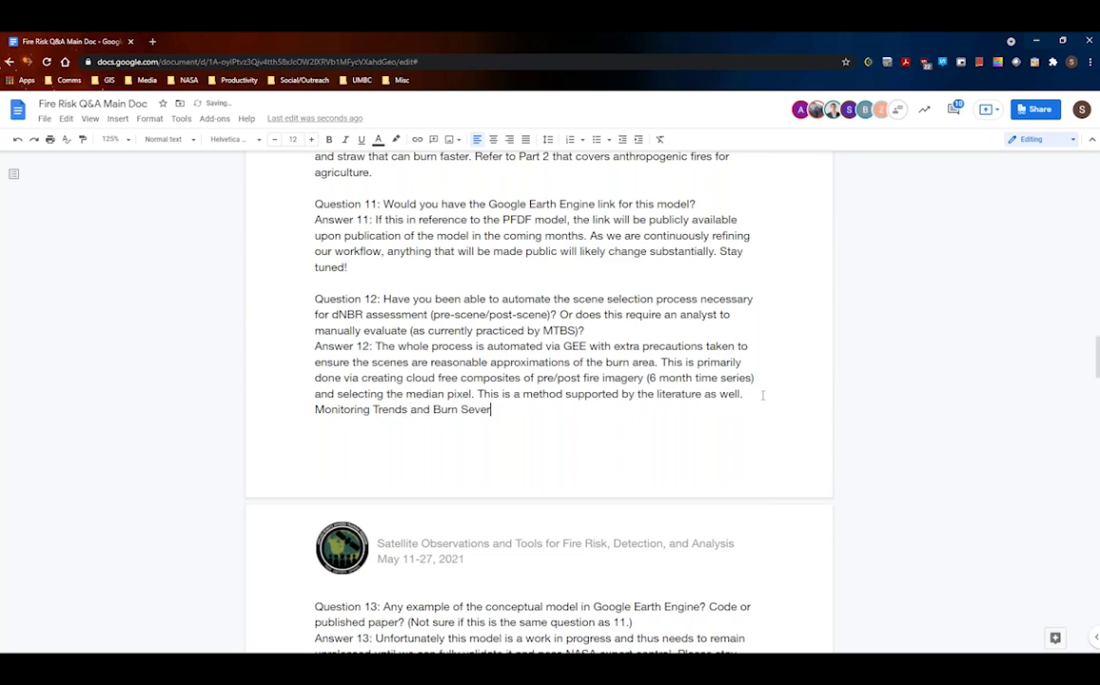
pyautogui.write('ity Group (MTBS)')
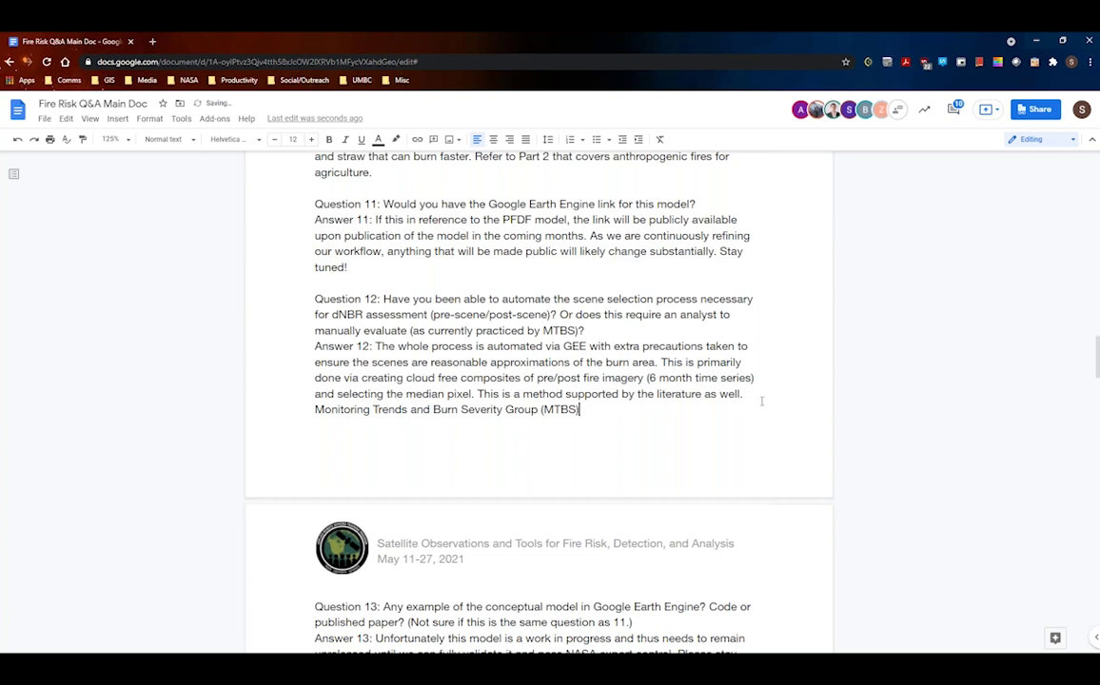
pyautogui.write('.')
pyautogui.scroll(-2, 573, 464)
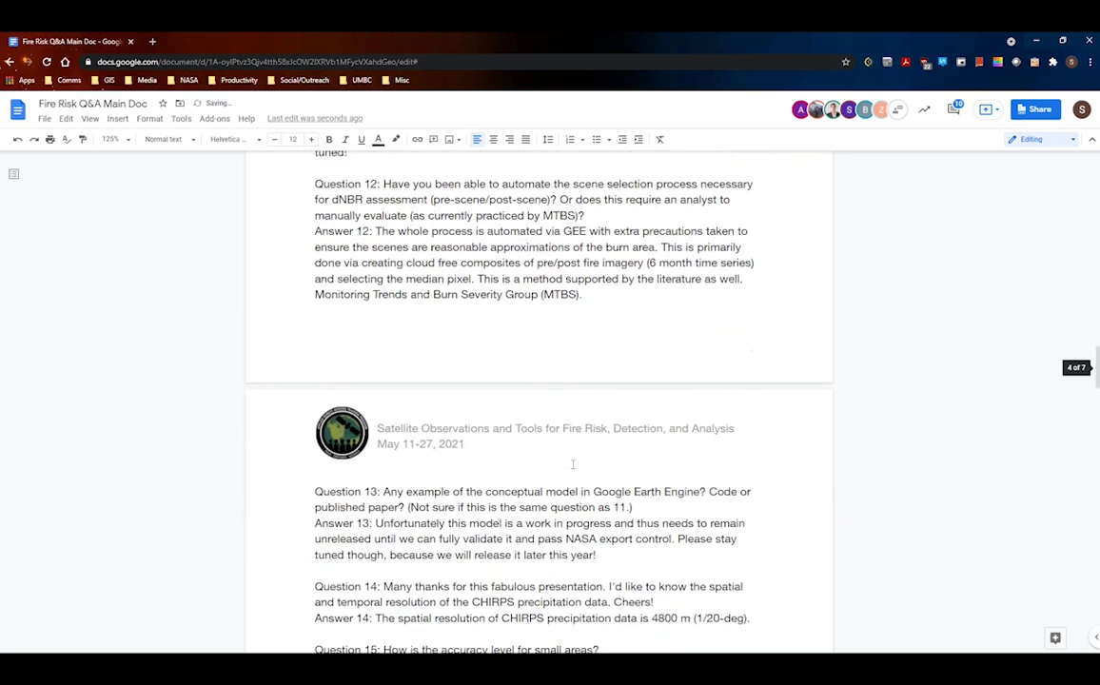
pyautogui.scroll(-3, 573, 465)
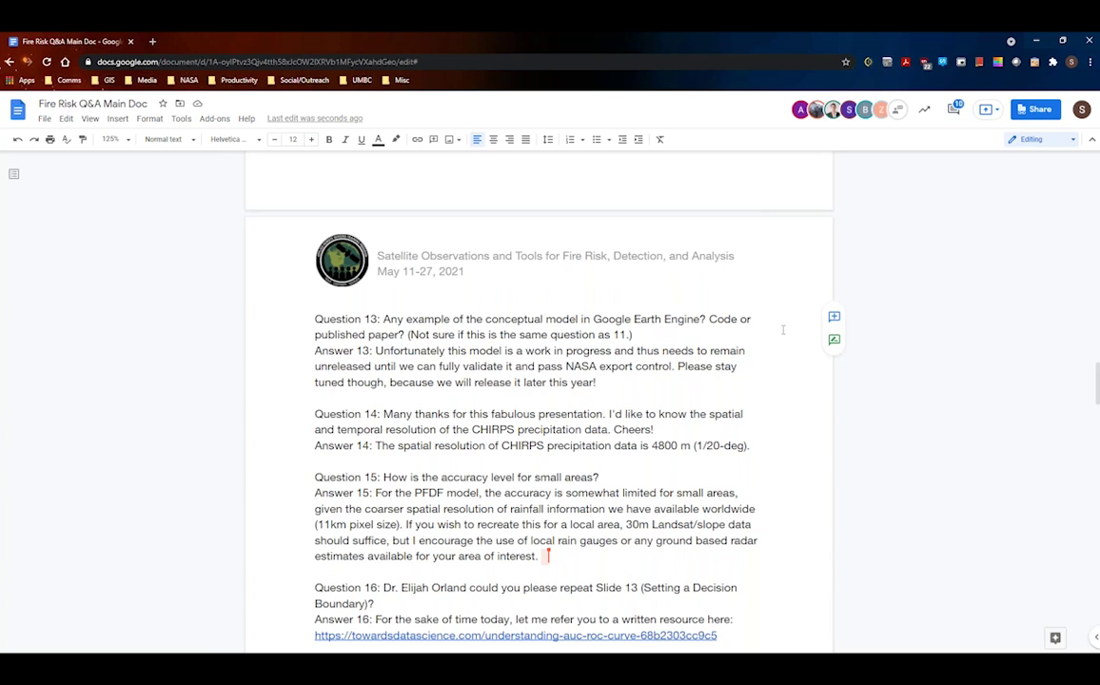
pyautogui.scroll(-1, 783, 331)
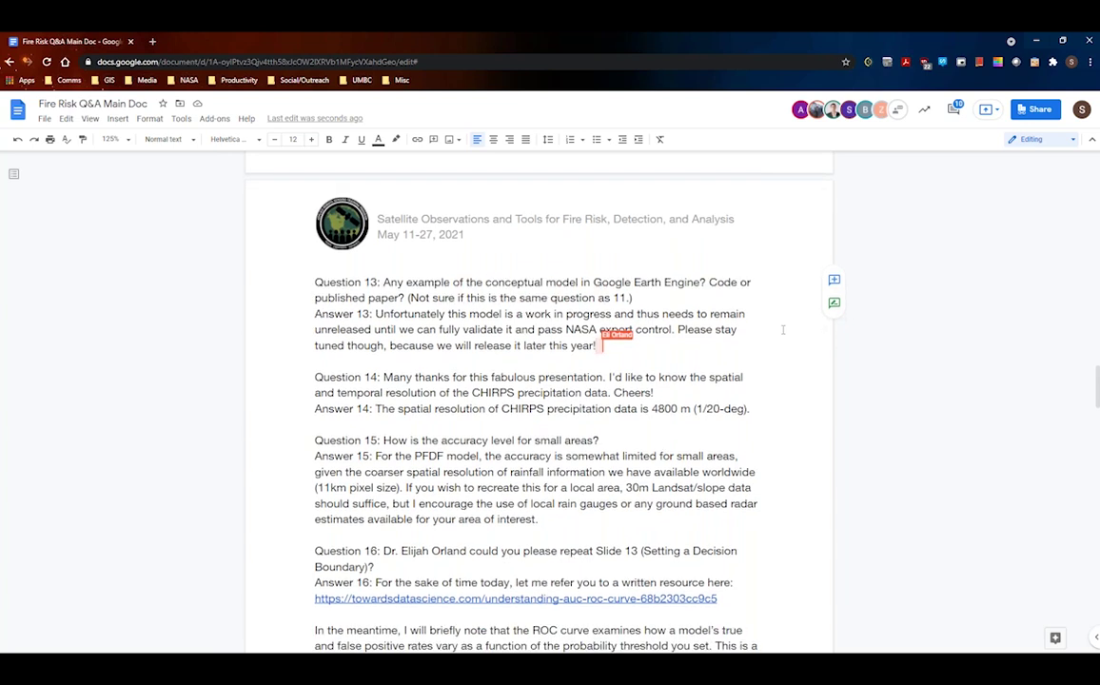
pyautogui.scroll(-1, 784, 331)
pyautogui.scroll(-1, 784, 331)
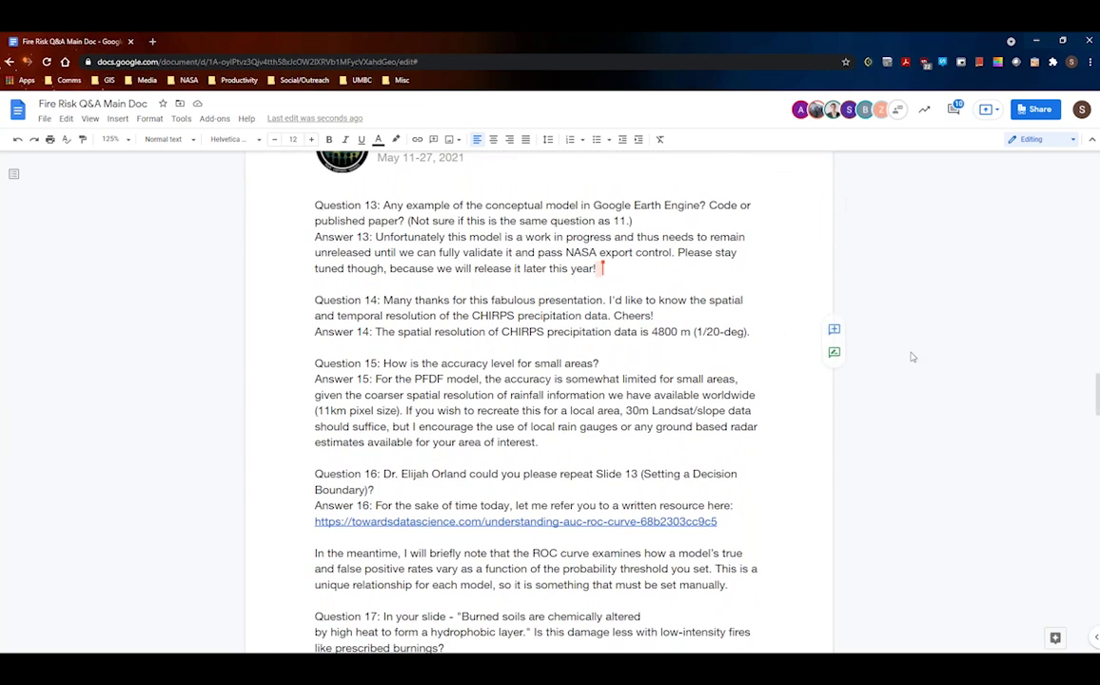
pyautogui.click(761, 334)
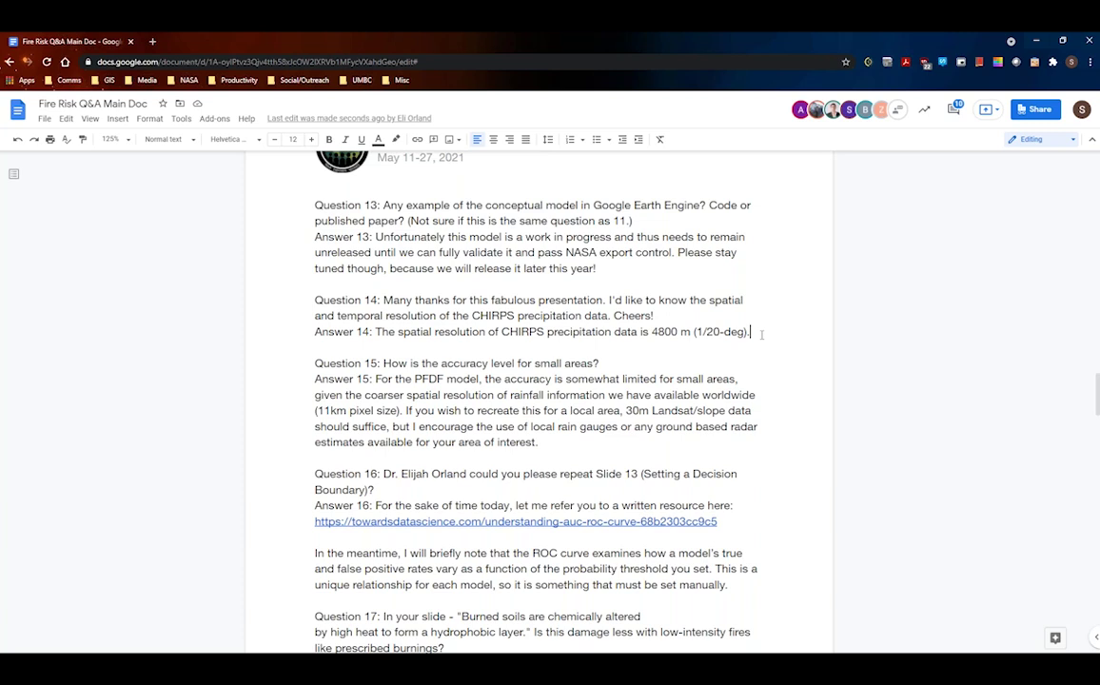
# On a new line under Answer 14, write that Pentad is an aggregation of 5 day time stamps.
pyautogui.press('Return')
pyautogui.write('FOr ')
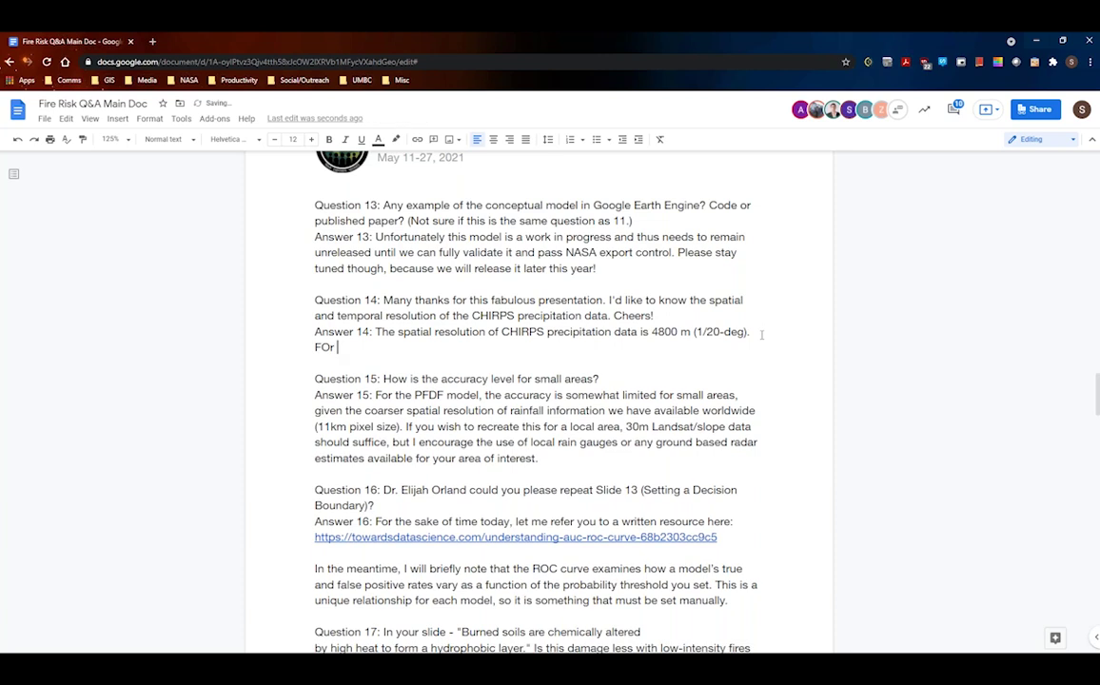
pyautogui.write('Pentad is an aggregation of t')
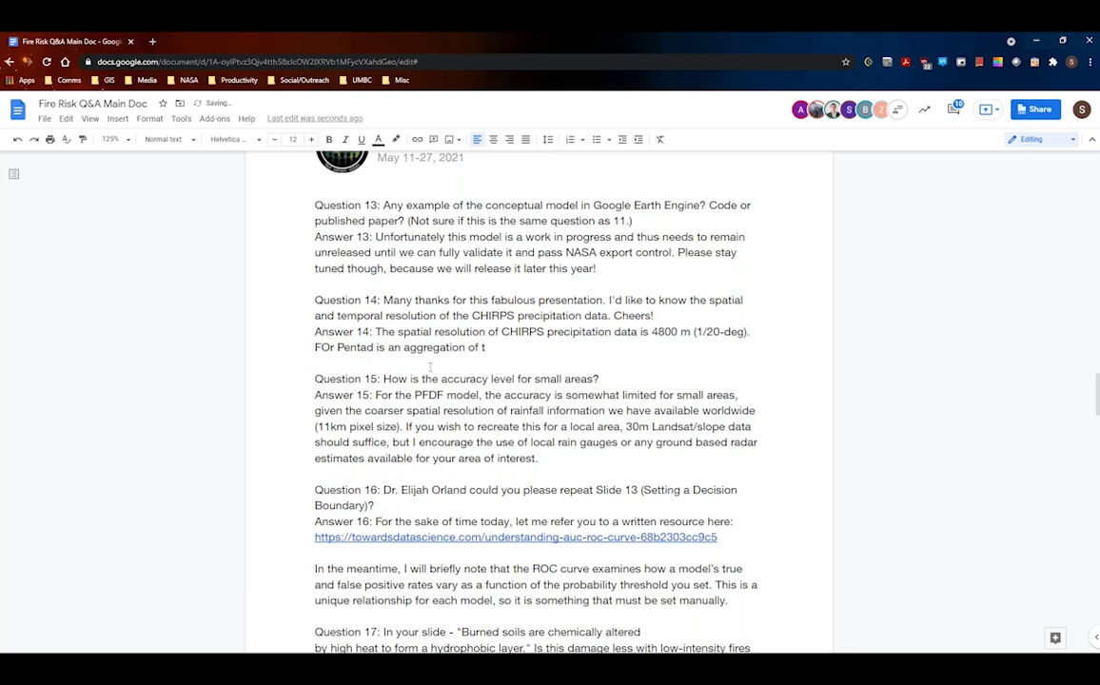
pyautogui.press('BackSpace')
pyautogui.write('5 day time stamps')
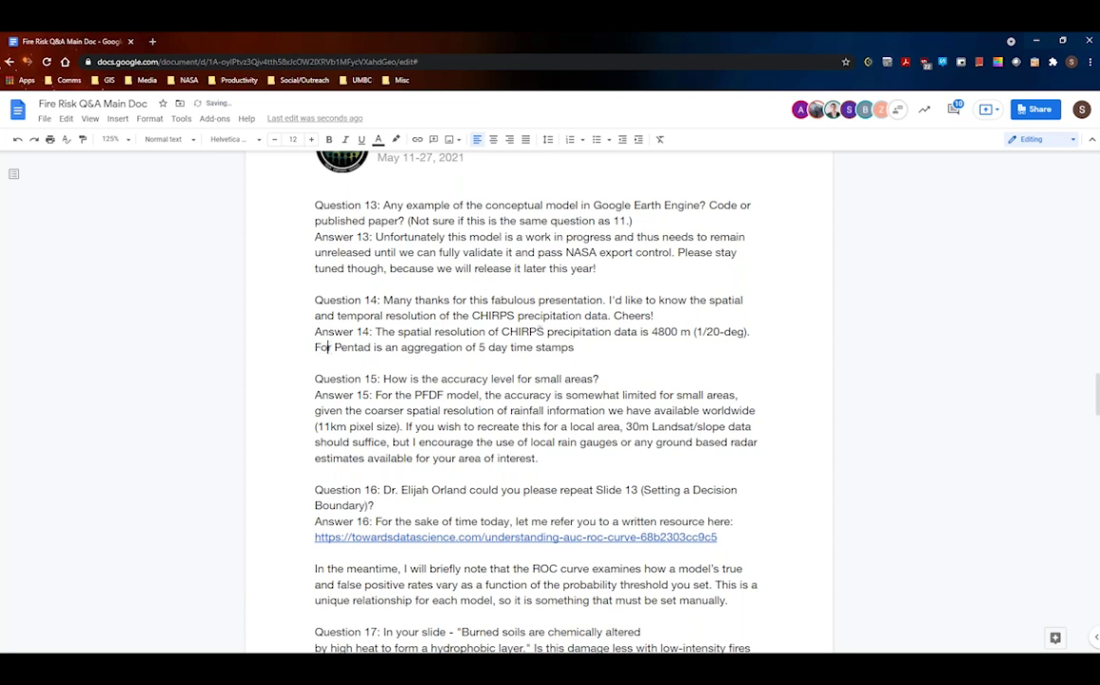
pyautogui.click(574, 347)
pyautogui.write('.')
pyautogui.scroll(-2, 603, 354)
pyautogui.click(579, 343)
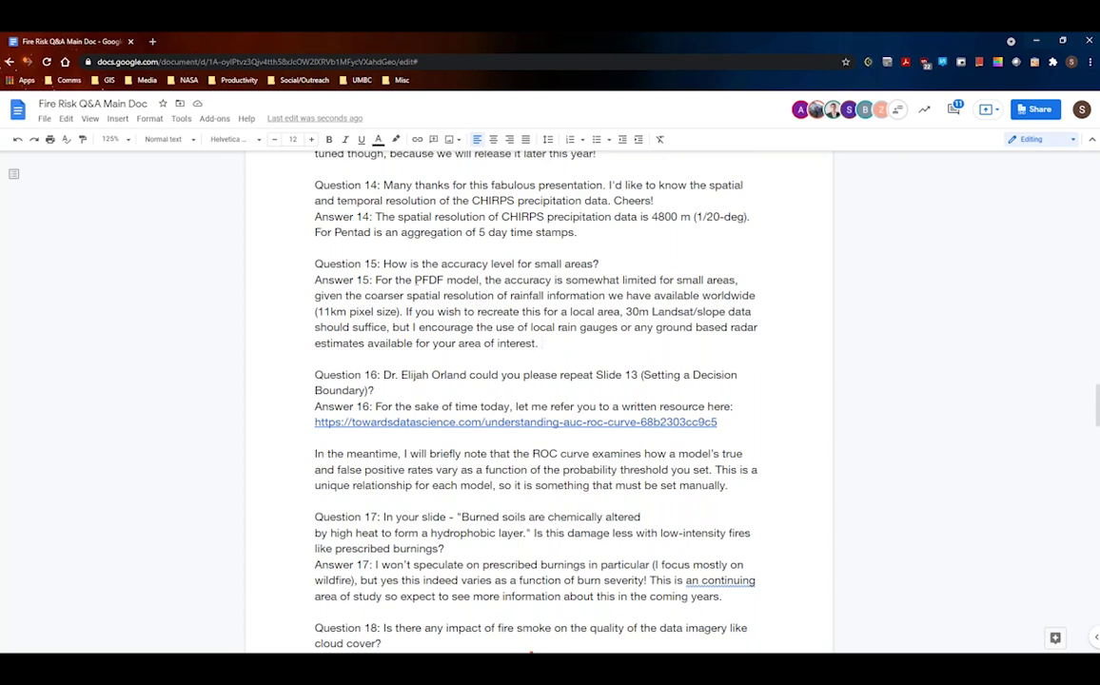
# Delete 'For' before Pentad and add '/10m Sentinel' after 30m Landsat in Answer 15.
pyautogui.click(334, 232)
pyautogui.press('BackSpace')
pyautogui.press('BackSpace')
pyautogui.press('BackSpace')
pyautogui.press('BackSpace')
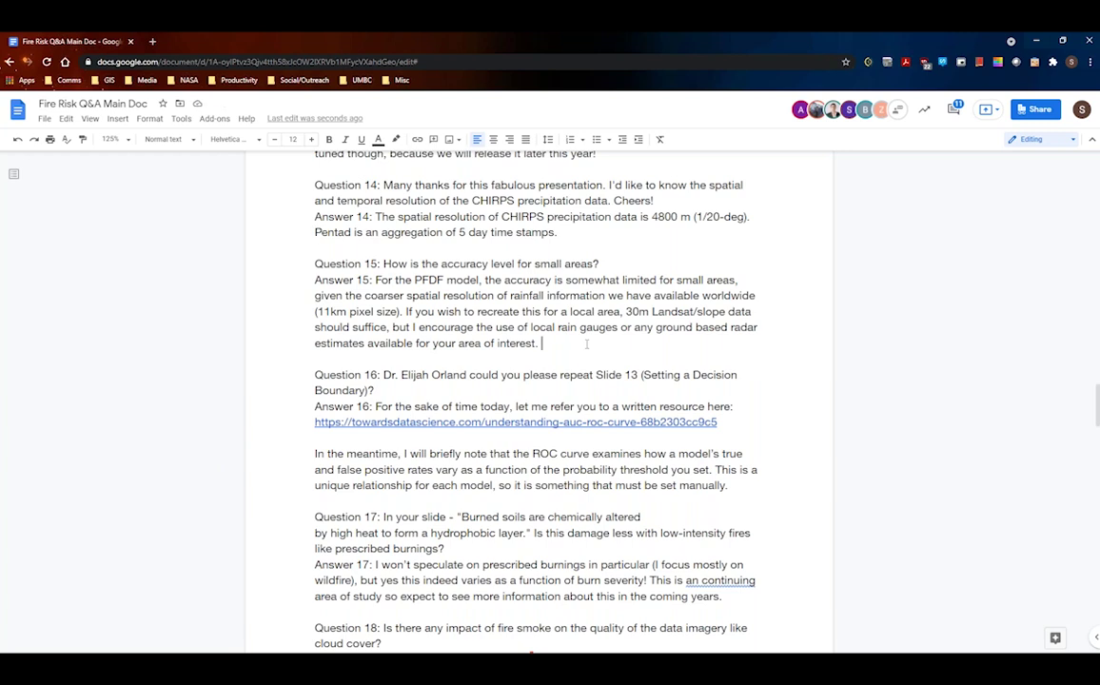
pyautogui.click(586, 344)
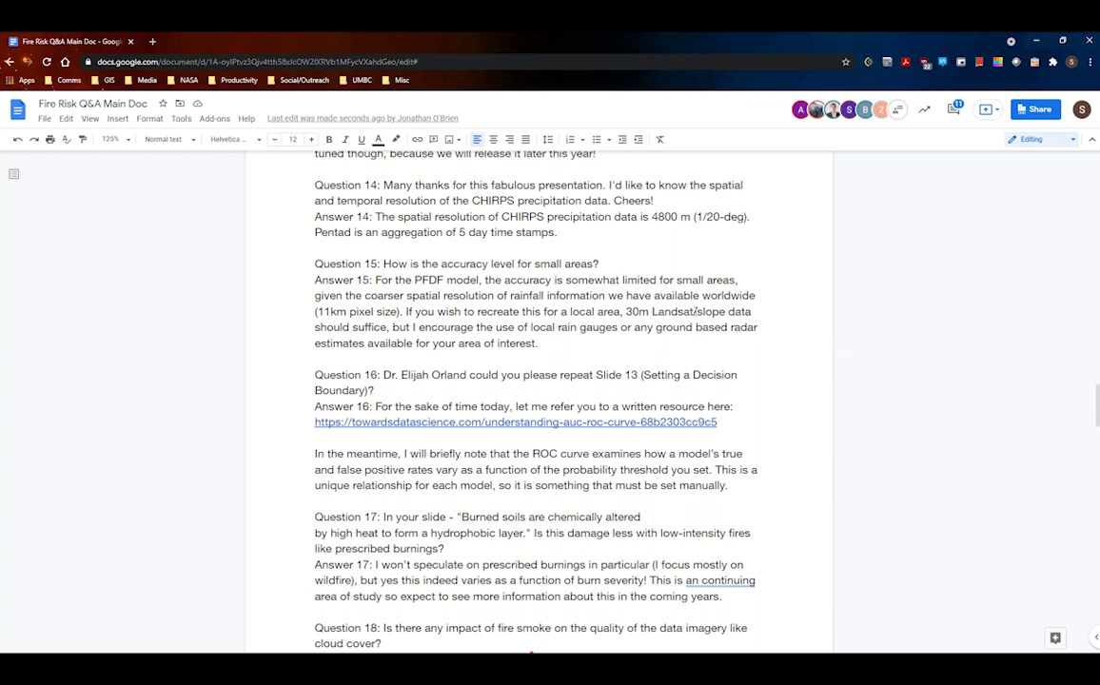
pyautogui.write('/')
pyautogui.write('10m se')
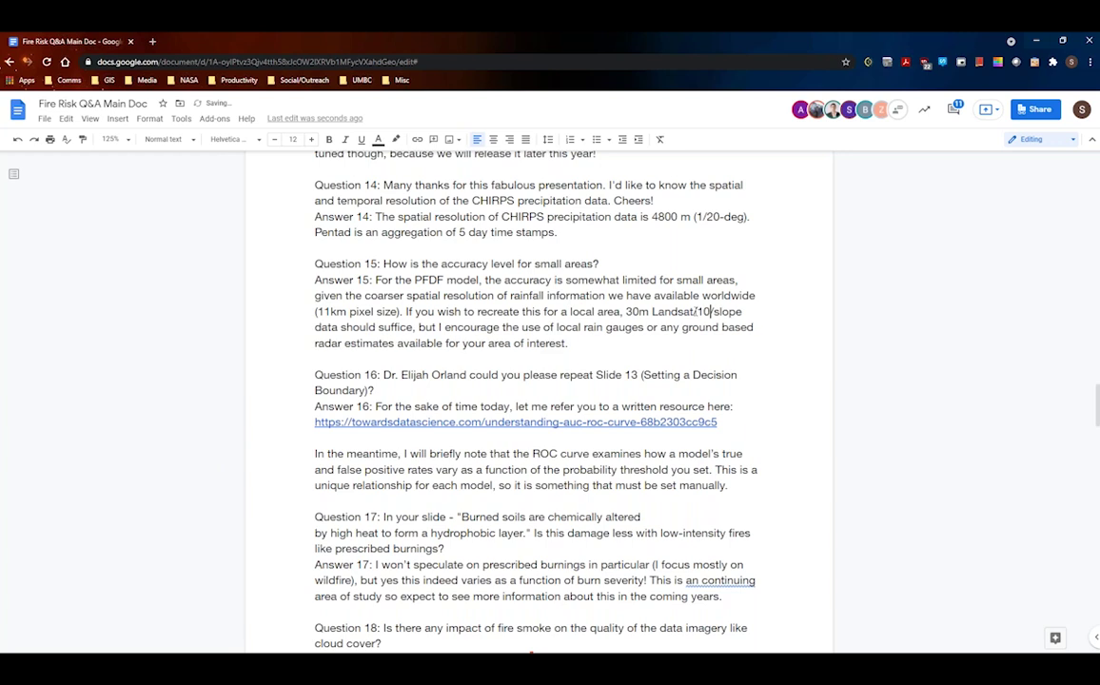
pyautogui.write('ntinel/slope data should suffice, but I encourage the use of local rain gauges or any')
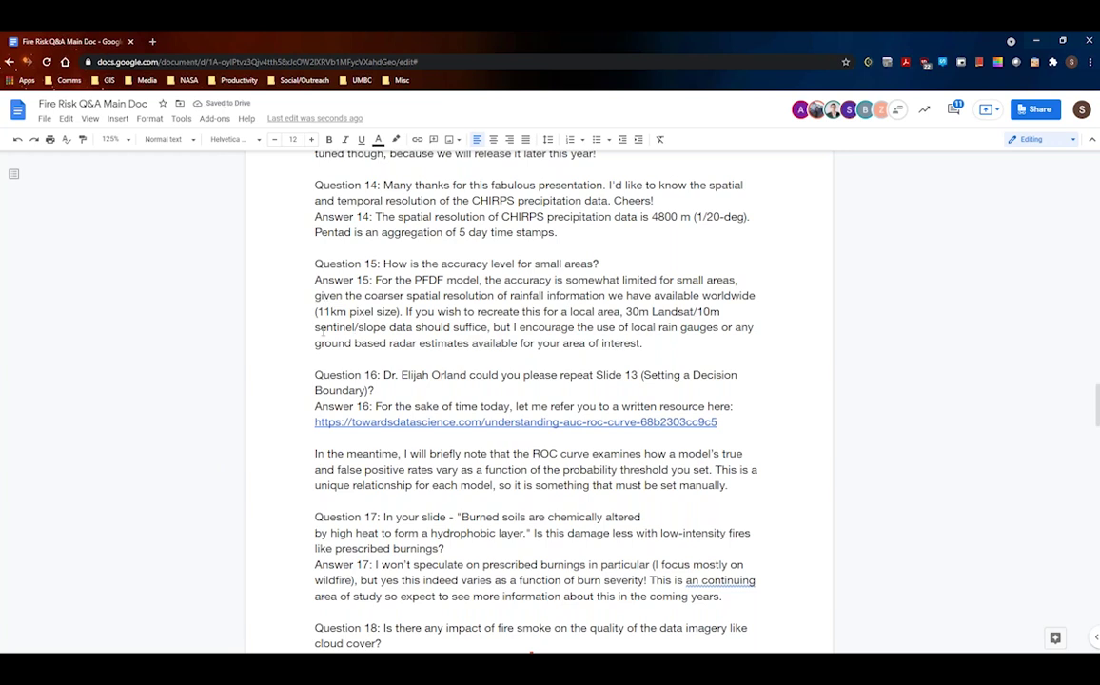
pyautogui.click(319, 327)
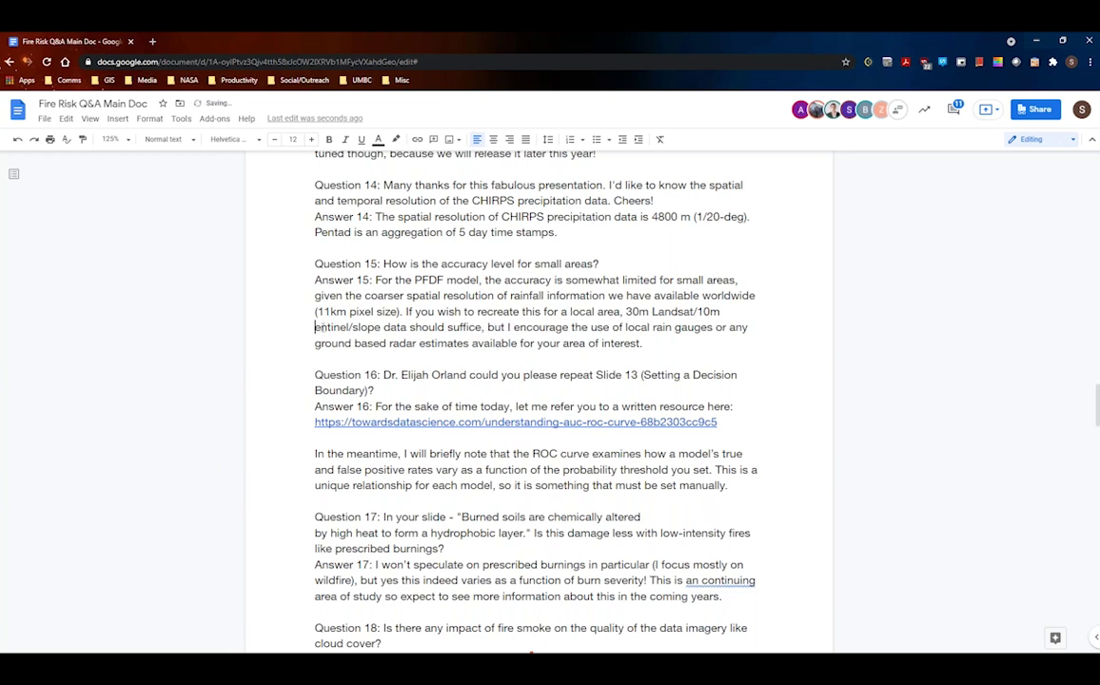
pyautogui.press('BackSpace')
pyautogui.write('S')
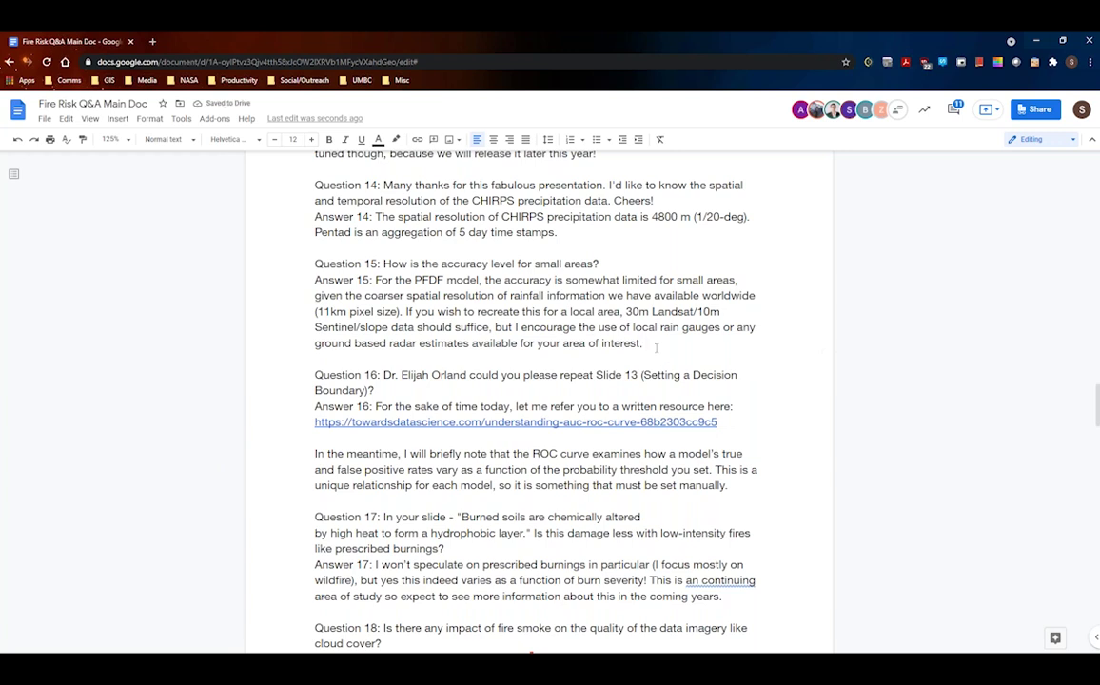
# Scroll past Answer 16 and reject the collaborator's suggestion on Answer 18.
pyautogui.click(736, 421)
pyautogui.scroll(-2, 736, 421)
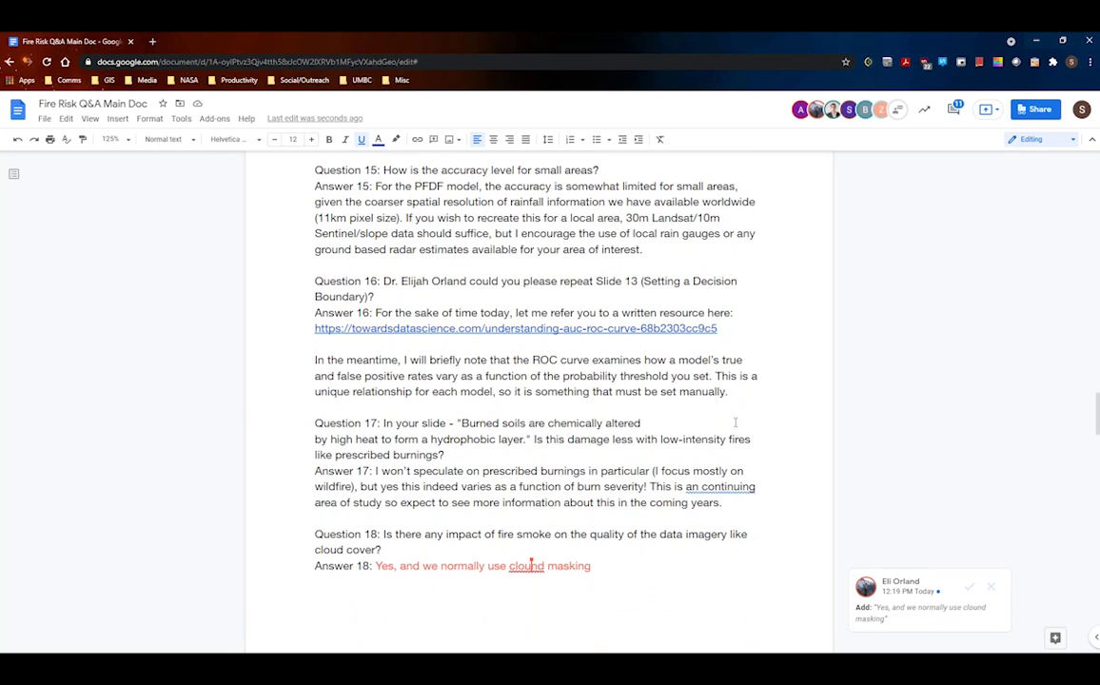
pyautogui.click(990, 587)
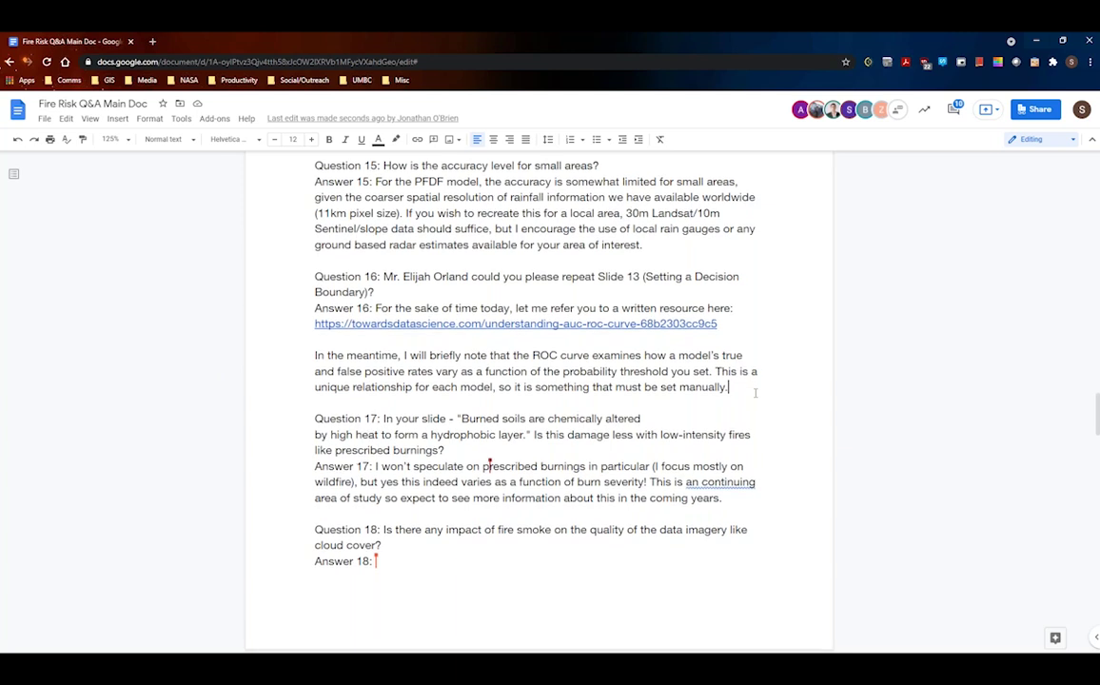
# Accept the spelling suggestion that changes 'an continuing' to 'a continuing' in Answer 17.
pyautogui.scroll(-2, 756, 392)
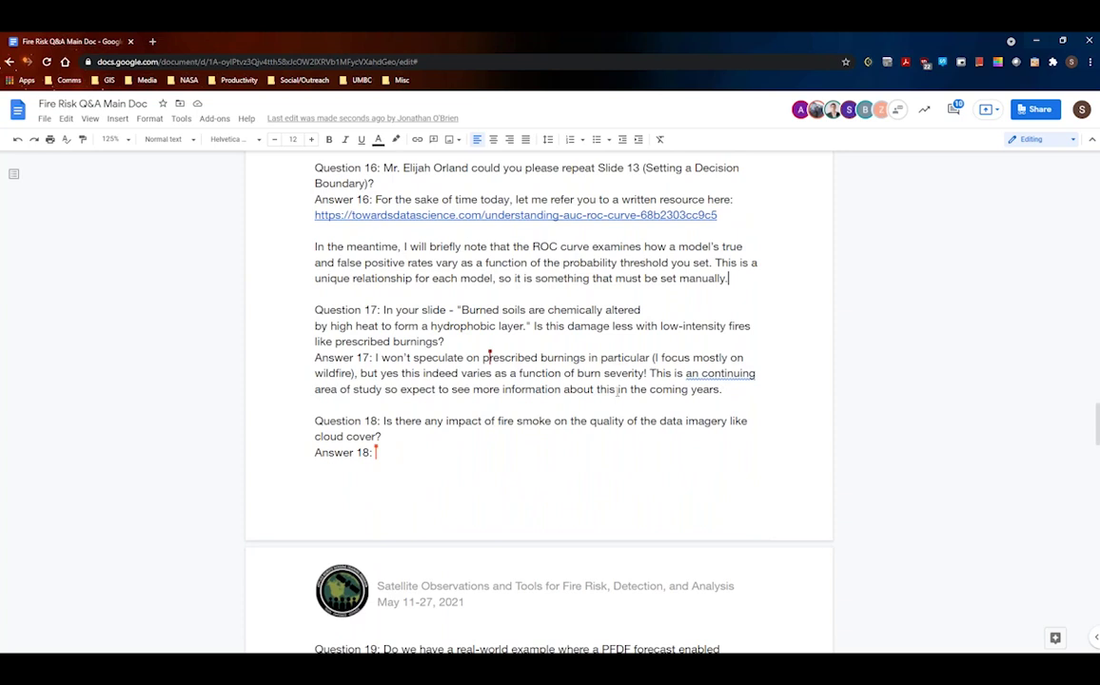
pyautogui.click(745, 389)
pyautogui.click(740, 373)
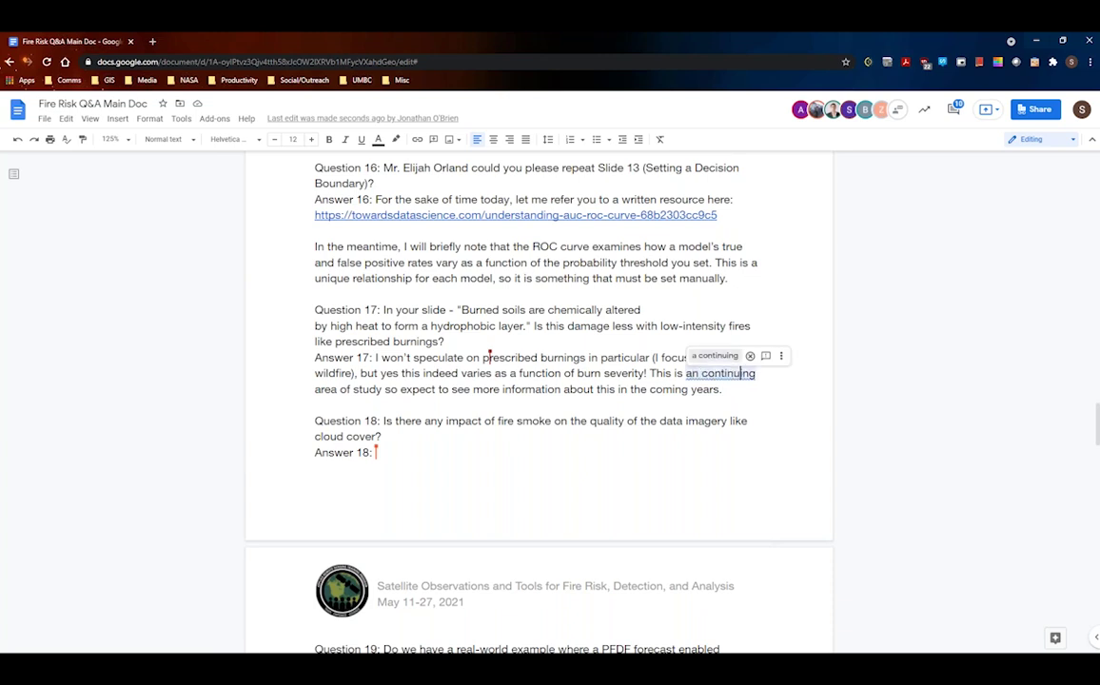
pyautogui.click(715, 356)
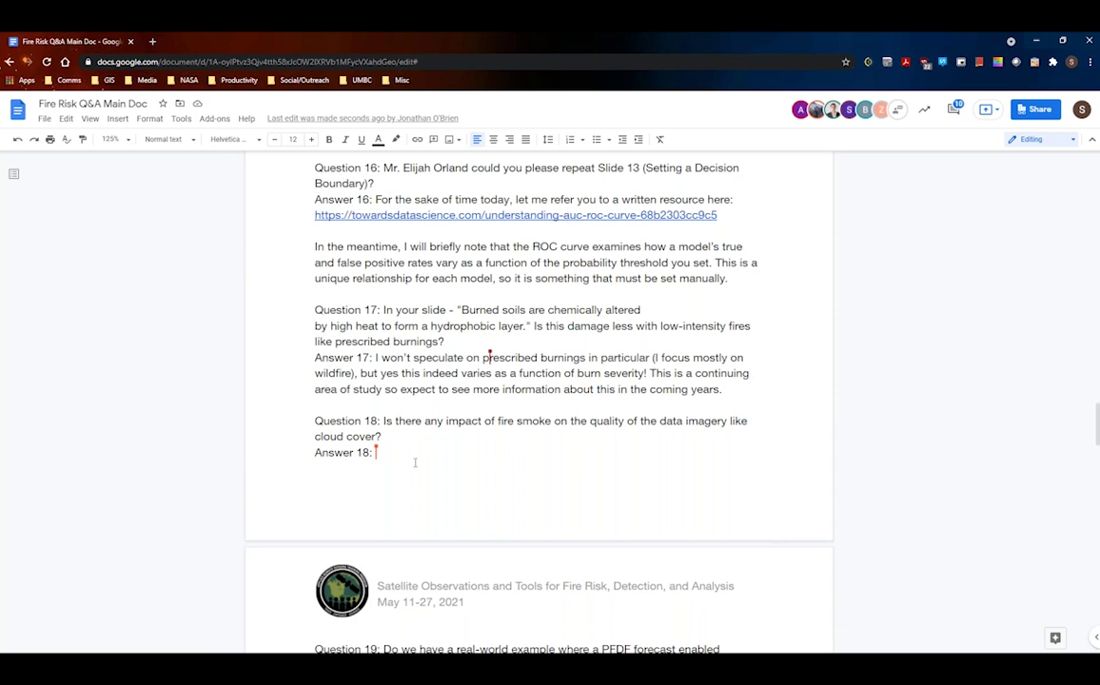
pyautogui.scroll(-2, 415, 462)
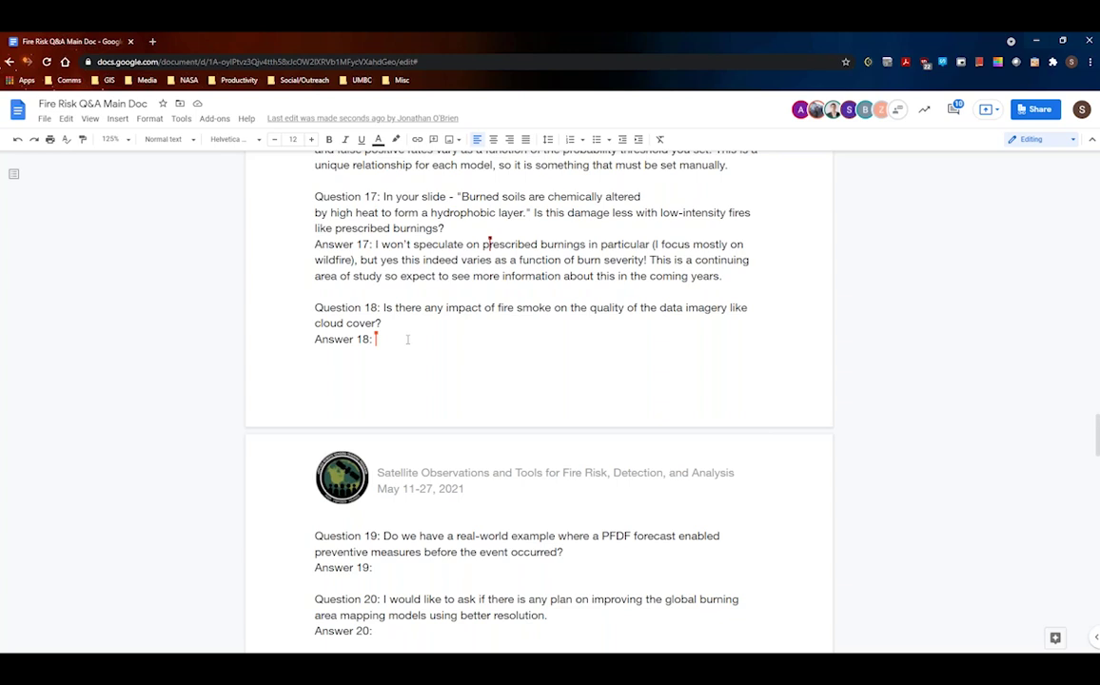
# Begin Answer 18: 'Yes.' We work around smoke with cloud-free composite imagery from Landsat data.
pyautogui.write('There')
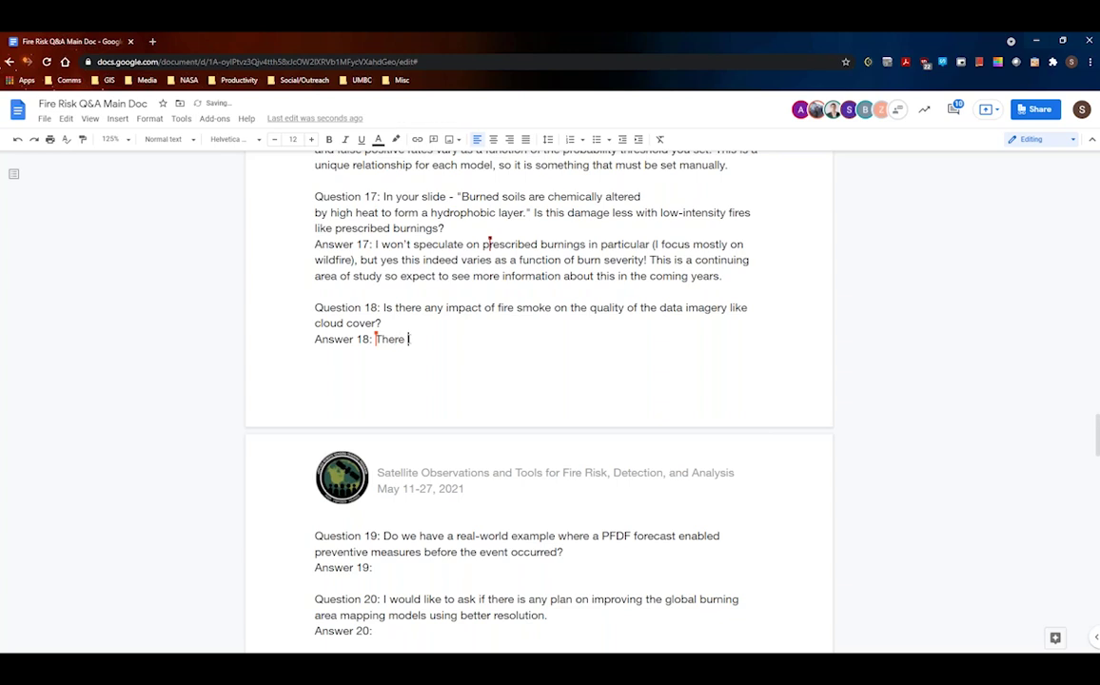
pyautogui.press('BackSpace')
pyautogui.press('BackSpace')
pyautogui.press('BackSpace')
pyautogui.press('BackSpace')
pyautogui.press('BackSpace')
pyautogui.write('Yes. One of the ways we work')
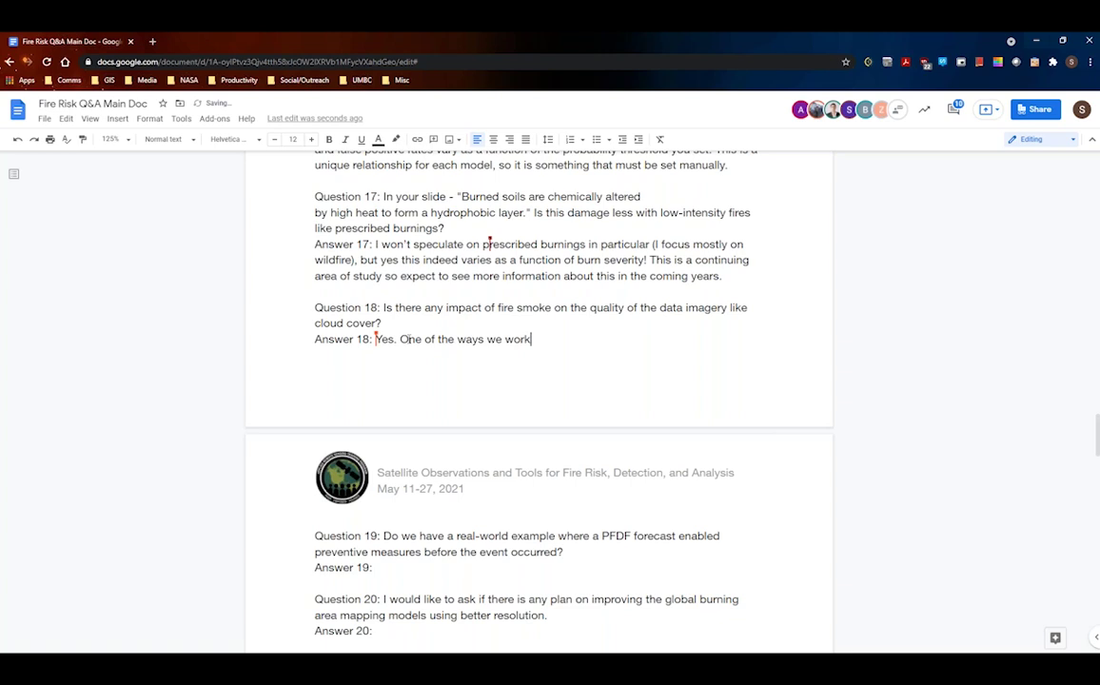
pyautogui.write(' around this is creating c')
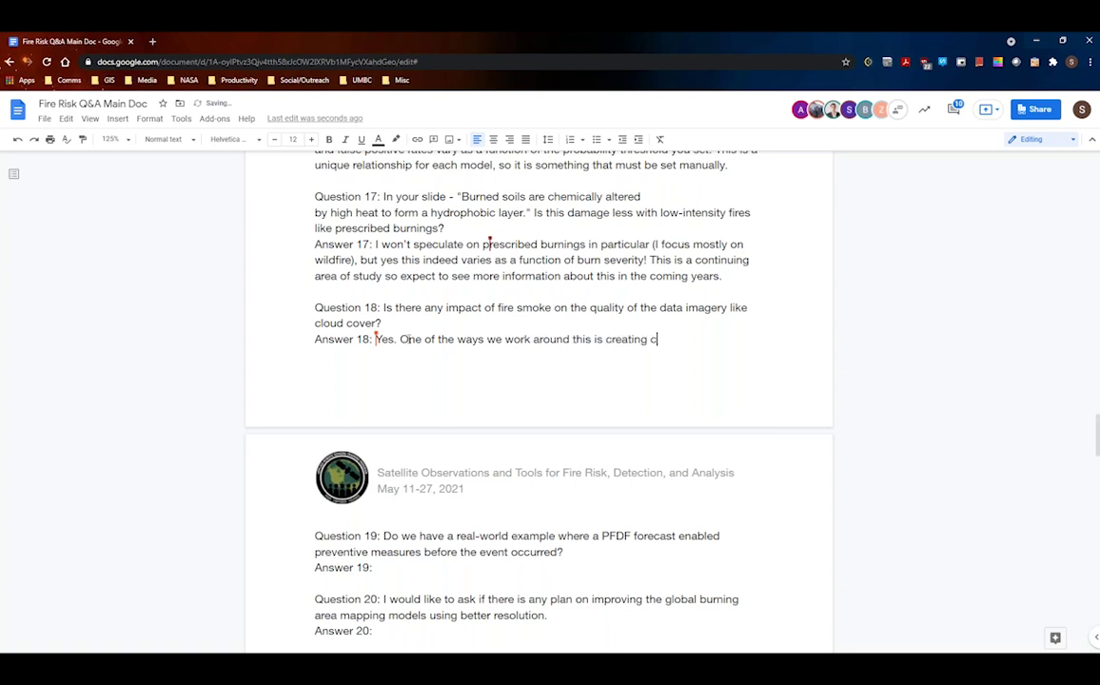
pyautogui.write('loud free composite im')
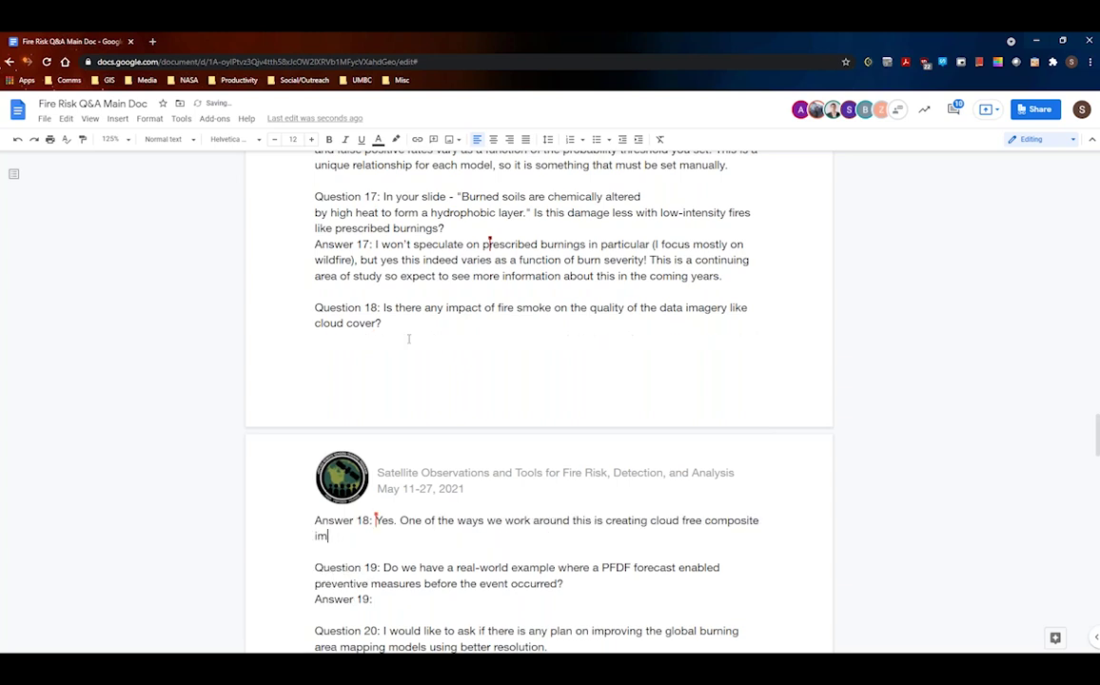
pyautogui.write('agery using ')
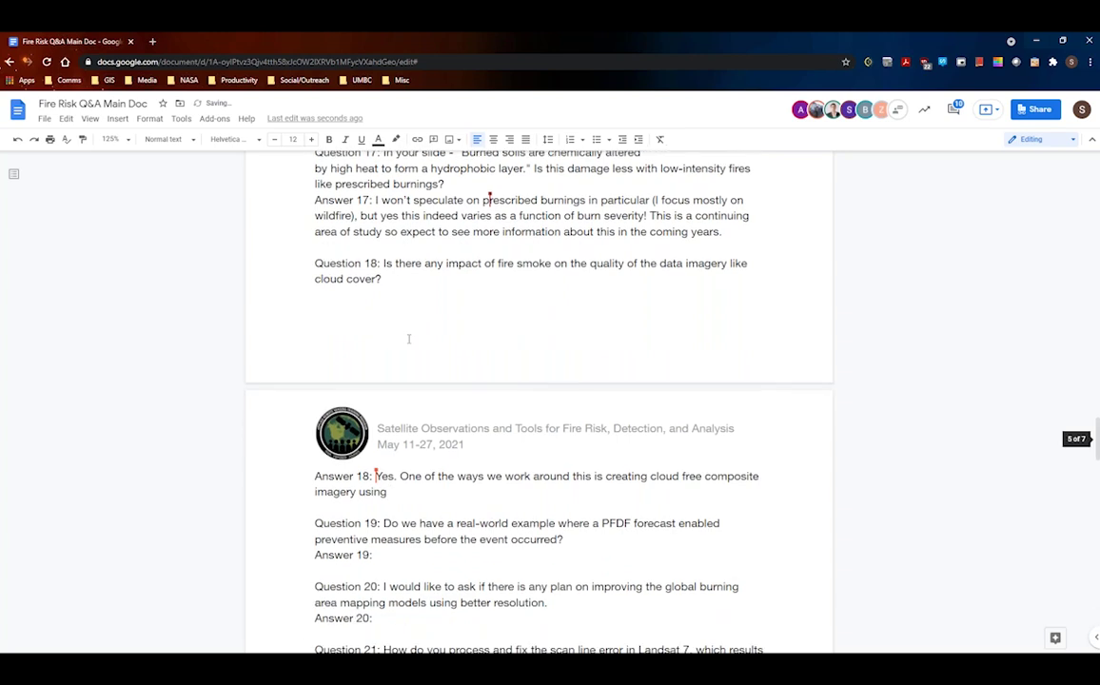
pyautogui.write('Landsat data. ')
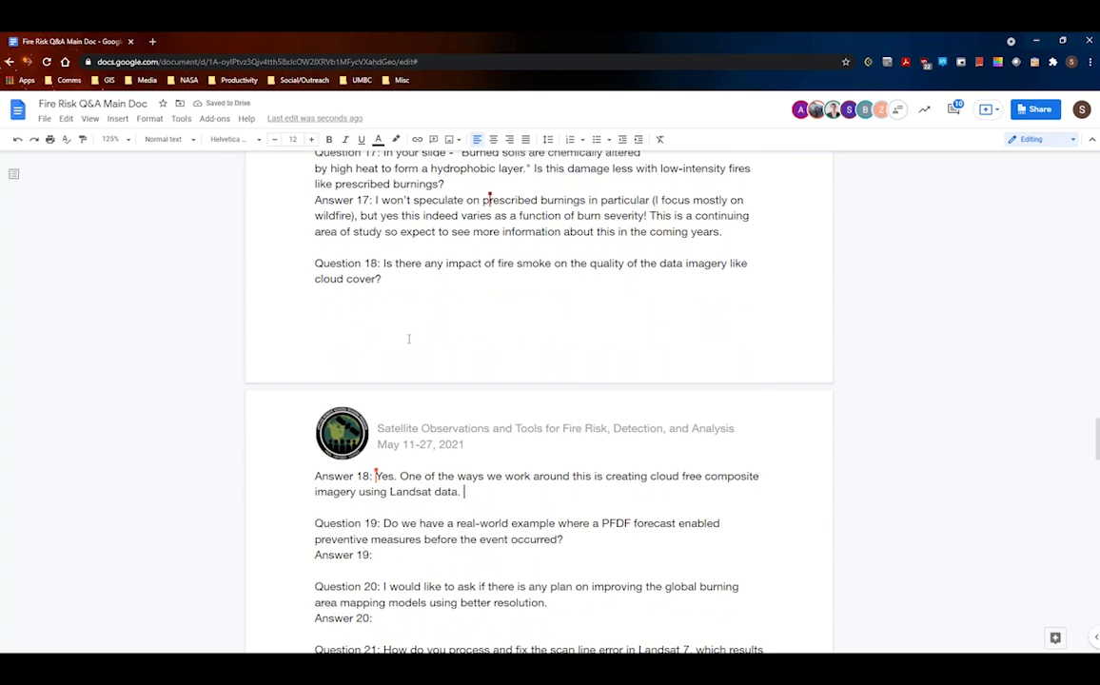
pyautogui.write('We will provide ')
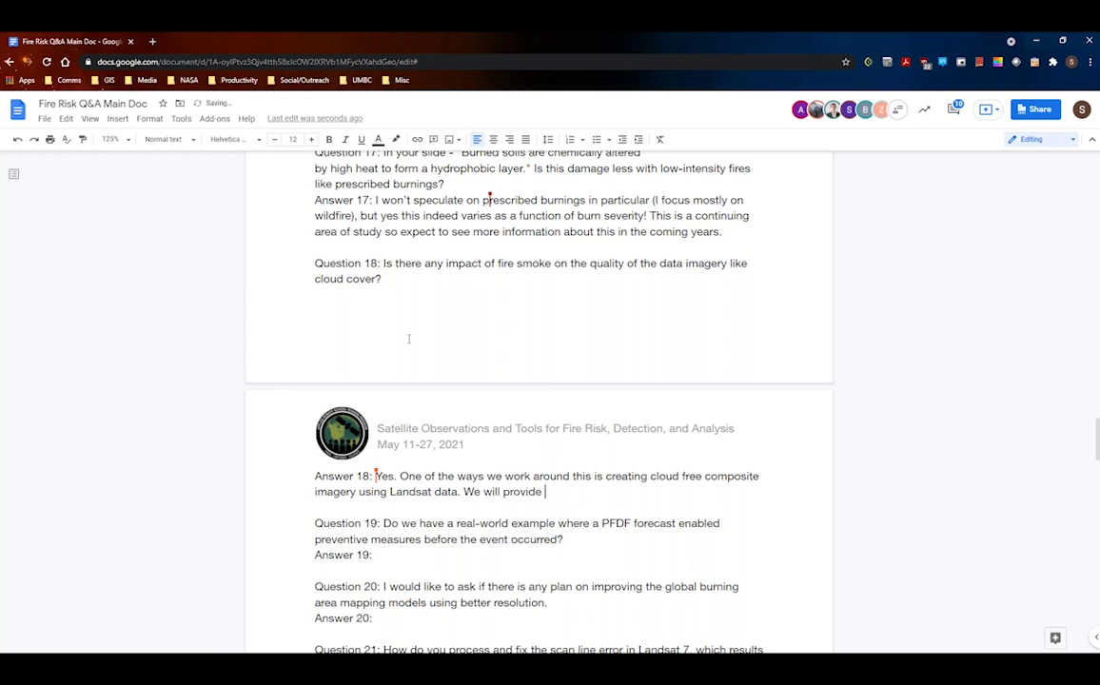
pyautogui.write('links to resources as we')
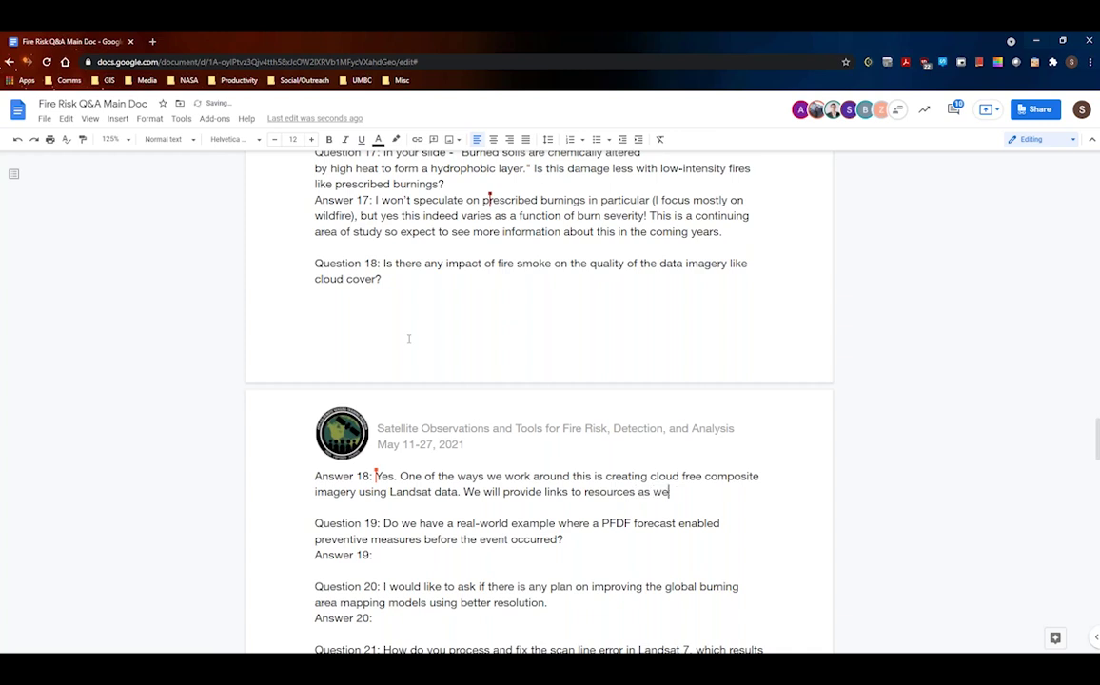
# Add that resource links will be provided, and refer readers to Parts 3 & 4 for additional information.
pyautogui.write('ll and')
pyautogui.press('BackSpace')
pyautogui.press('BackSpace')
pyautogui.press('BackSpace')
pyautogui.press('BackSpace')
pyautogui.press('BackSpace')
pyautogui.write('. Refer back to Parts ')
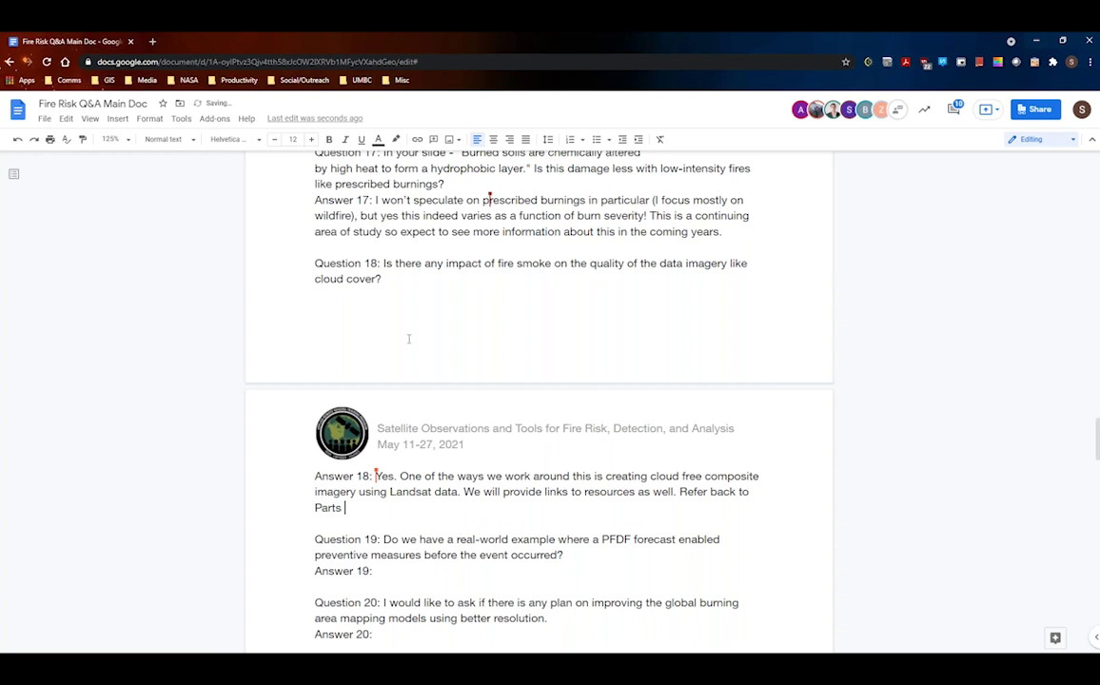
pyautogui.write('3 & 4 for additional')
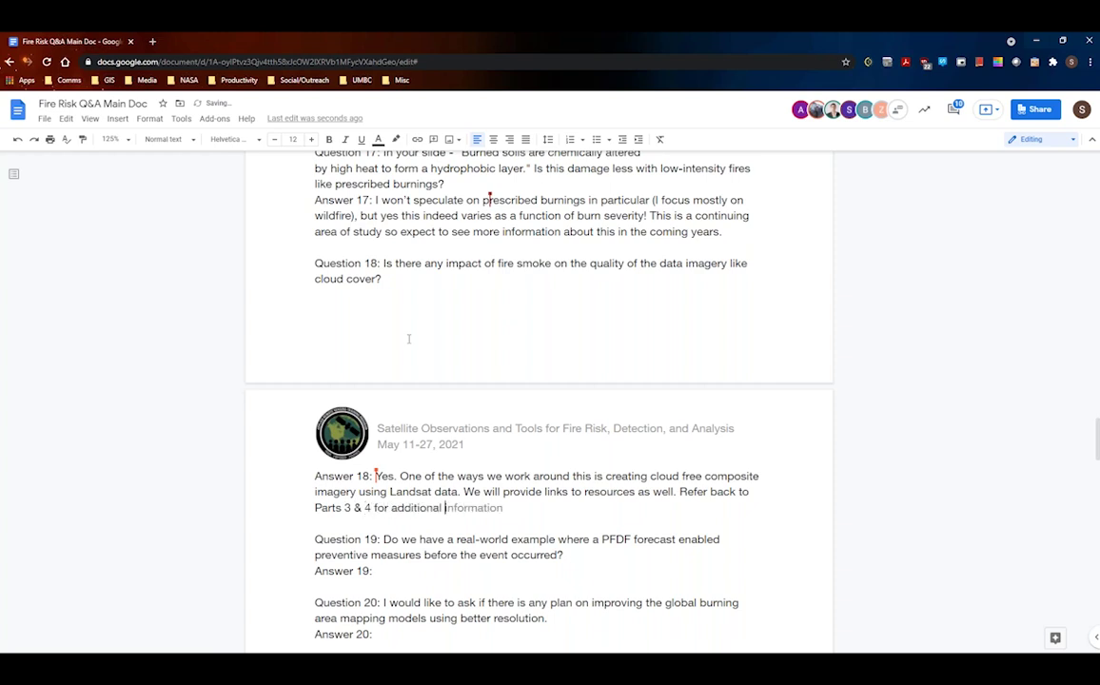
pyautogui.press('Tab')
pyautogui.write('.')
pyautogui.scroll(-3, 409, 339)
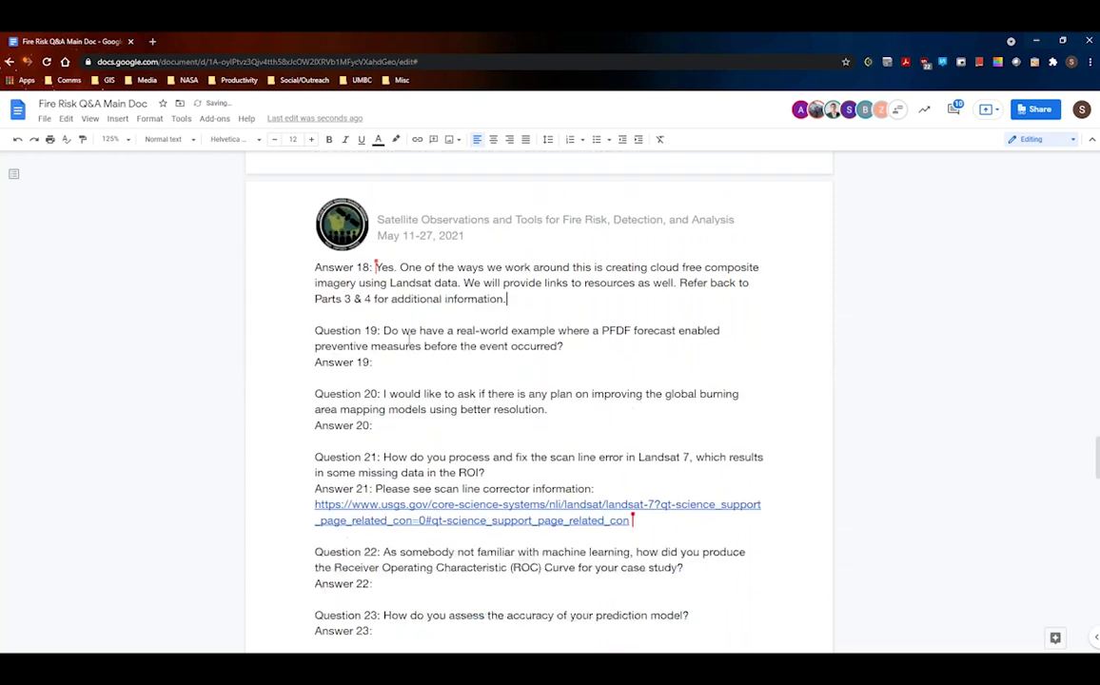
# Write Answer 19: 'The point of our work is trying to answer this exact question,' then promise a linked paper.
pyautogui.click(376, 341)
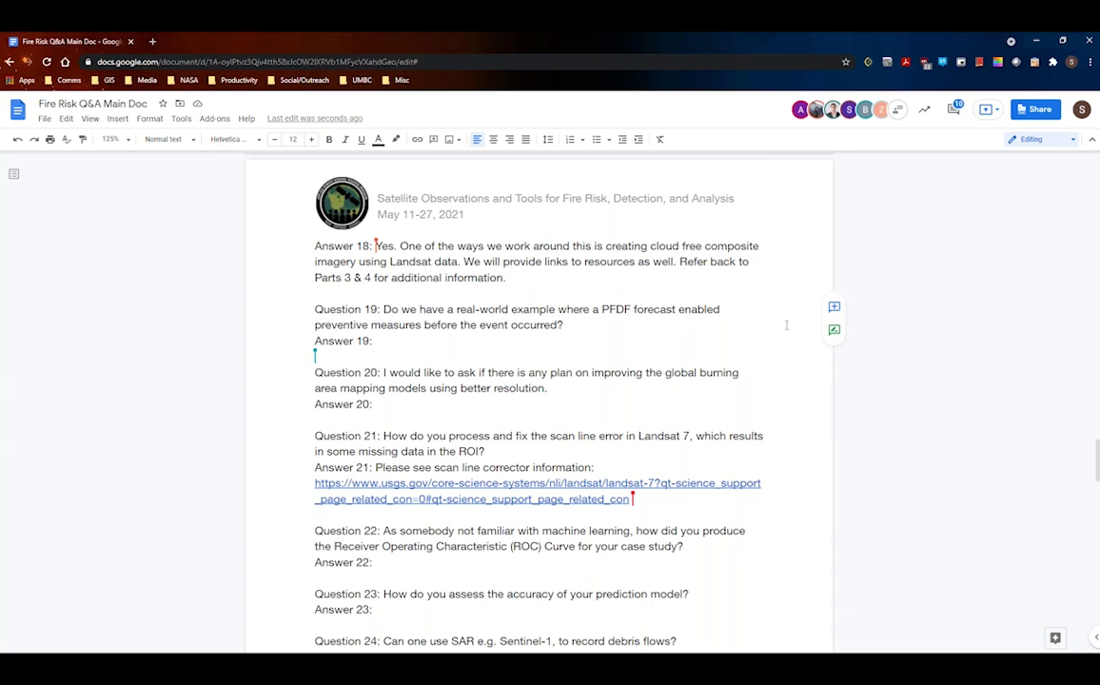
pyautogui.write('The point of ou')
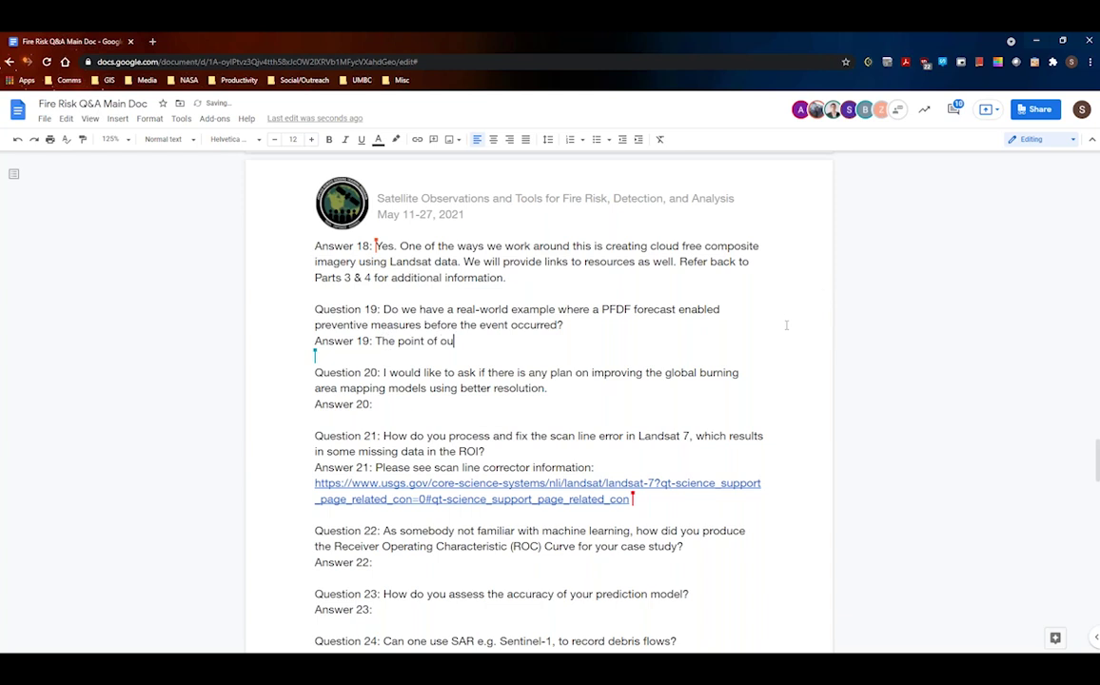
pyautogui.write('r work is trying to answer this')
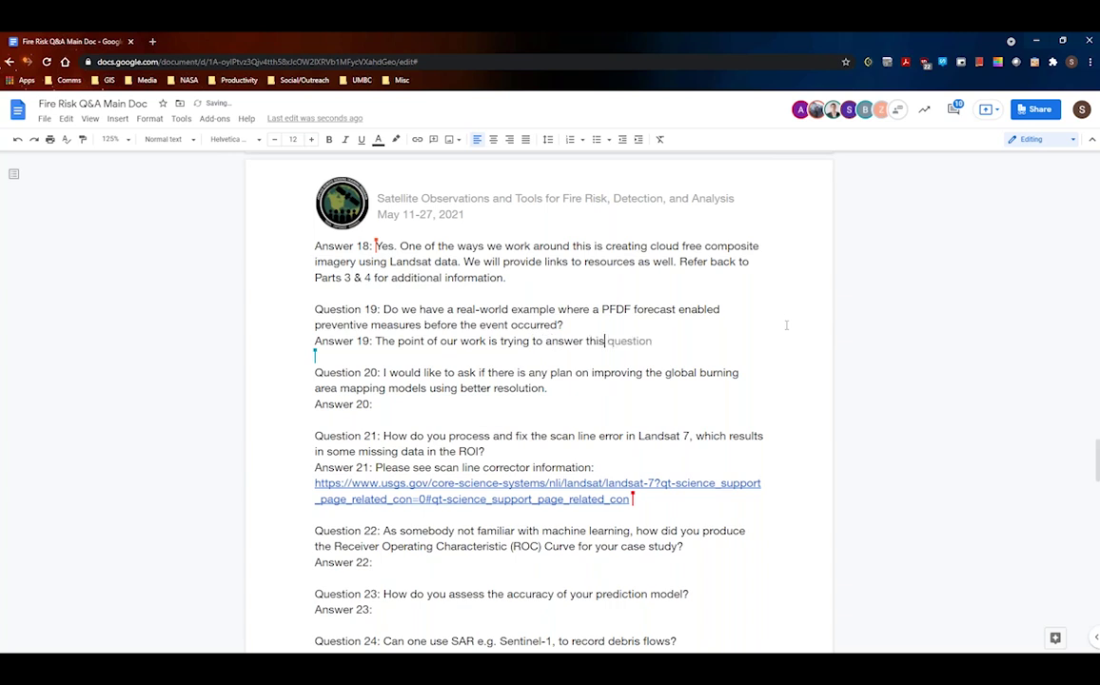
pyautogui.write(' exact question.')
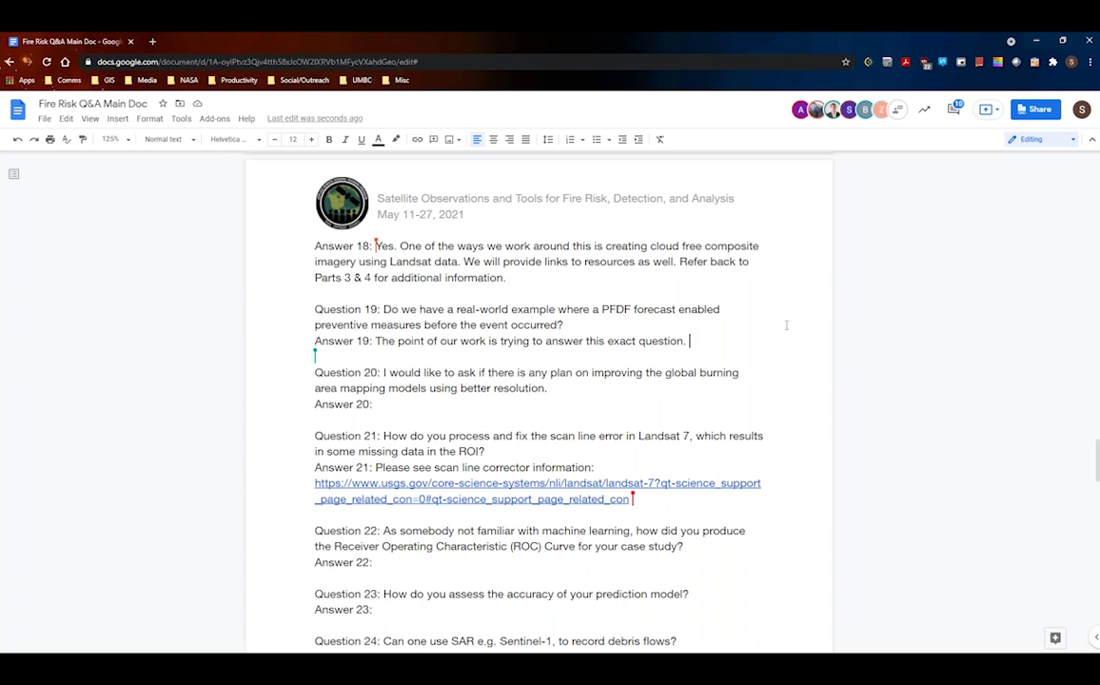
pyautogui.write('We will link ')
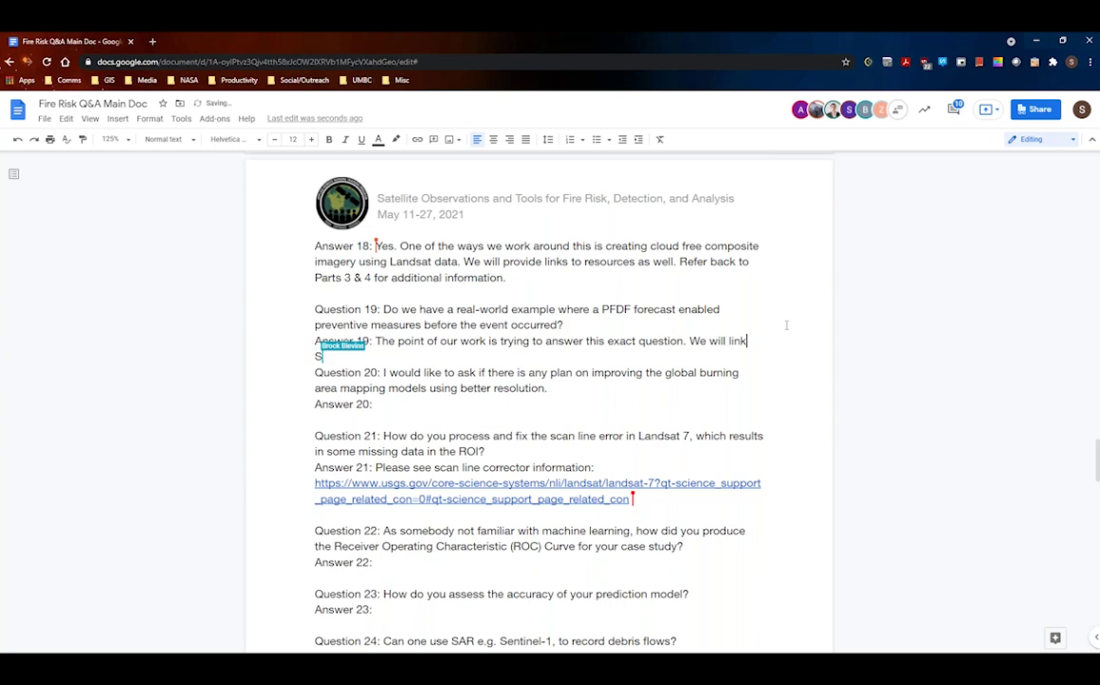
pyautogui.write('a ')
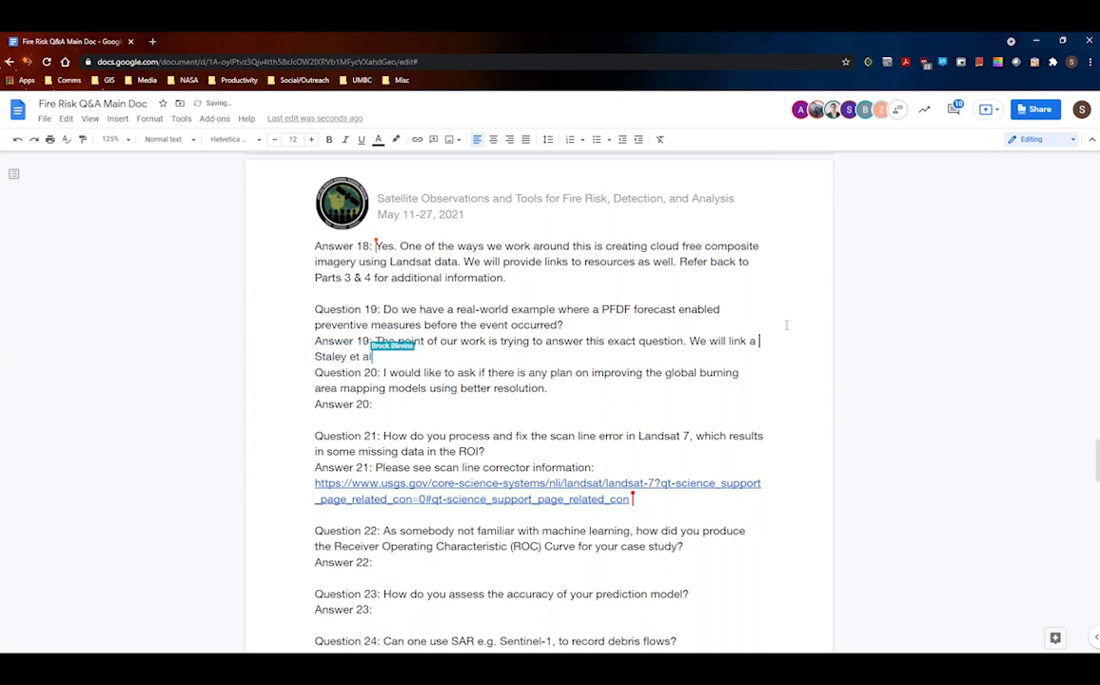
pyautogui.write('pa')
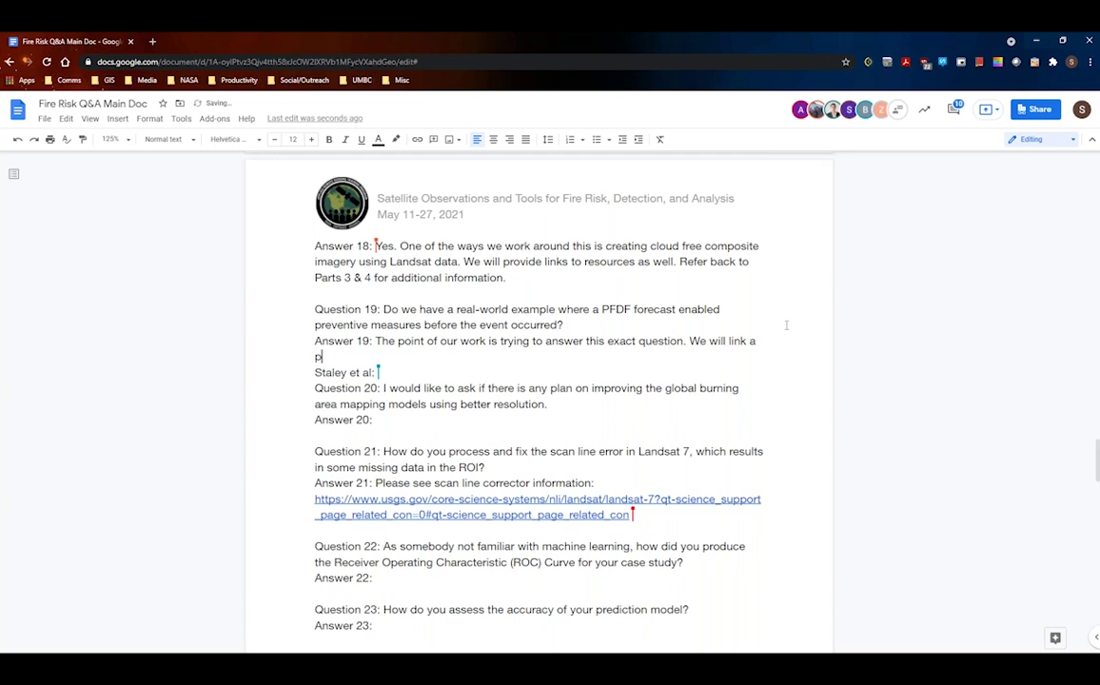
pyautogui.write('per to')
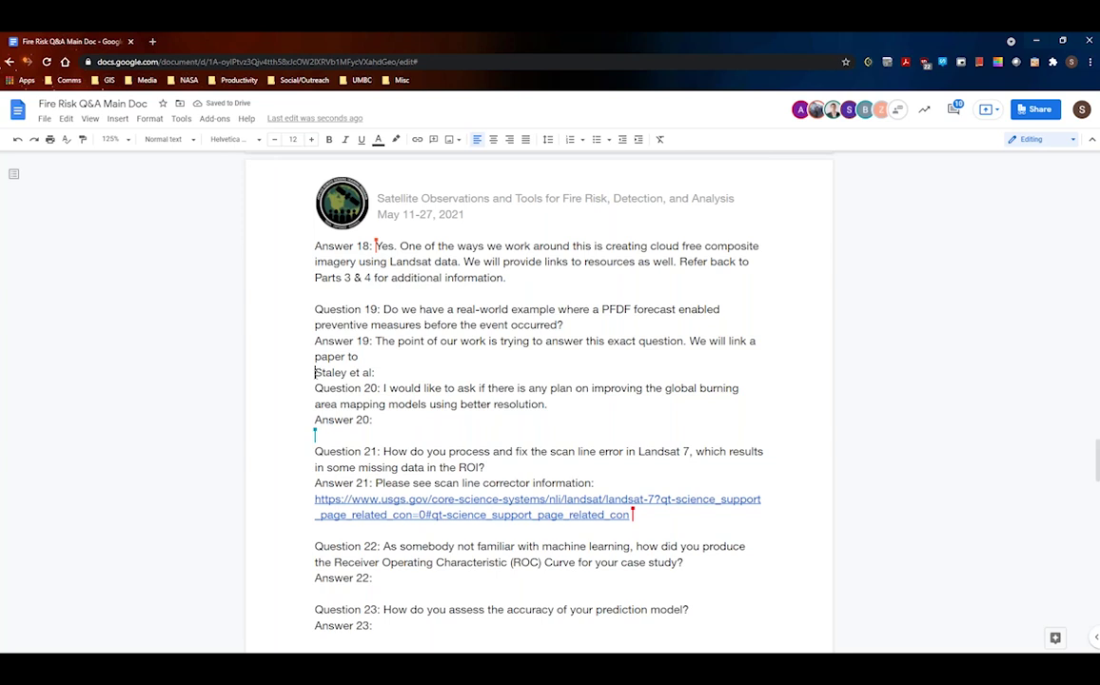
pyautogui.press('BackSpace')
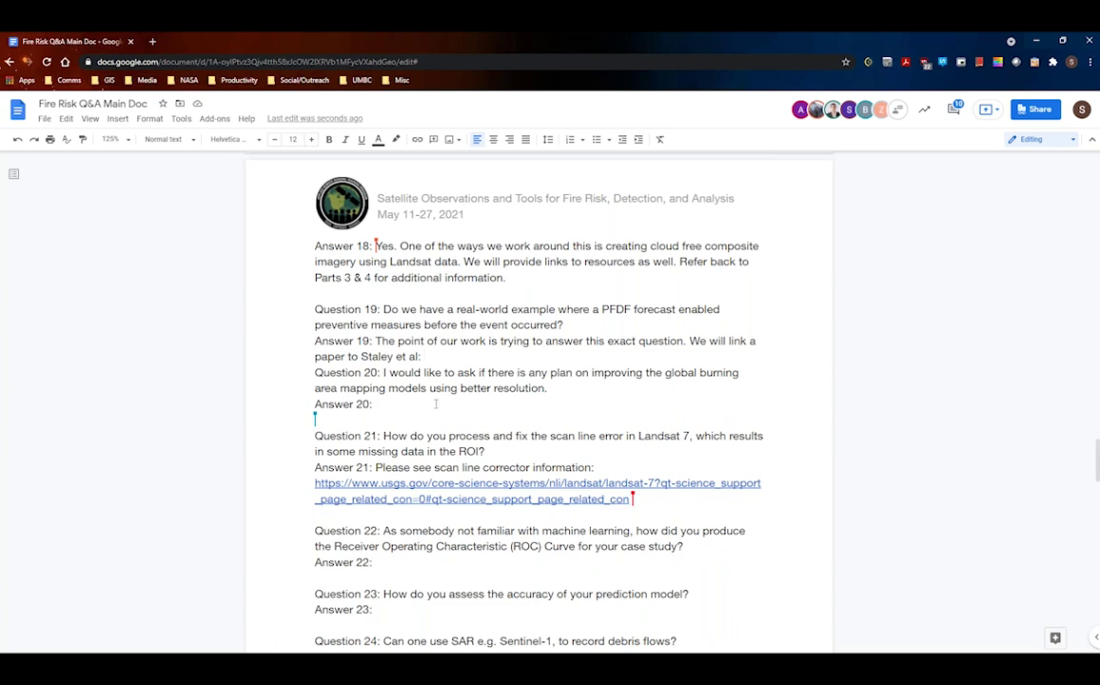
# Add a blank line after Answer 19 and start Answer 20: 'Yes. This is a continuing area of study.'.
pyautogui.click(424, 356)
pyautogui.press('Return')
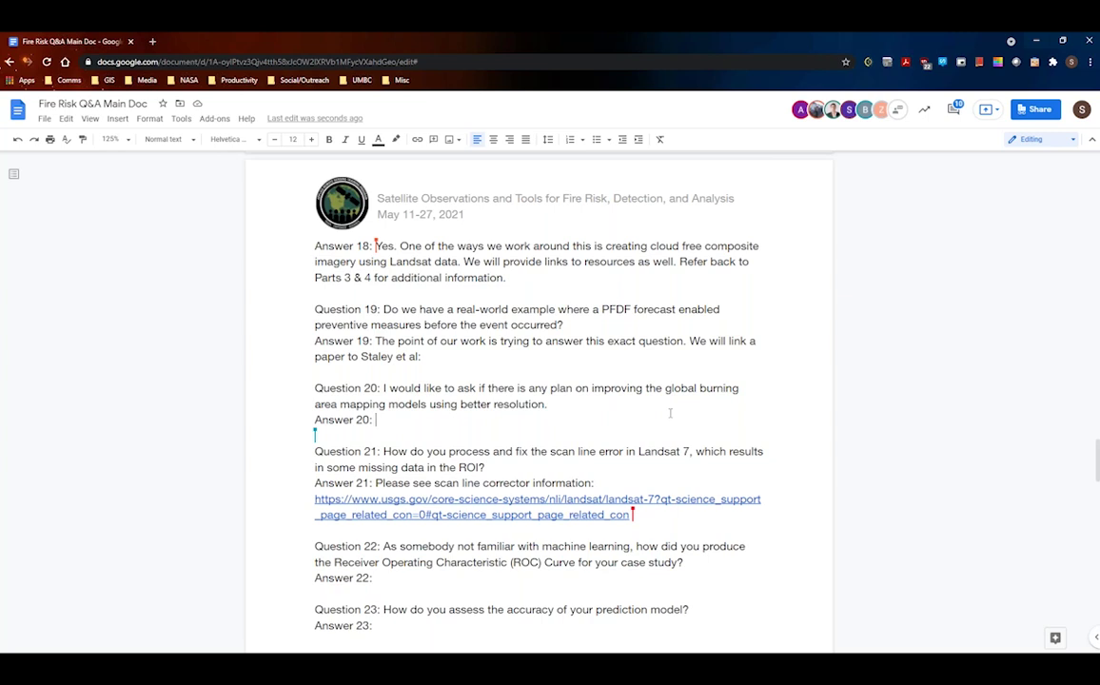
pyautogui.write('Yes. This is a contini')
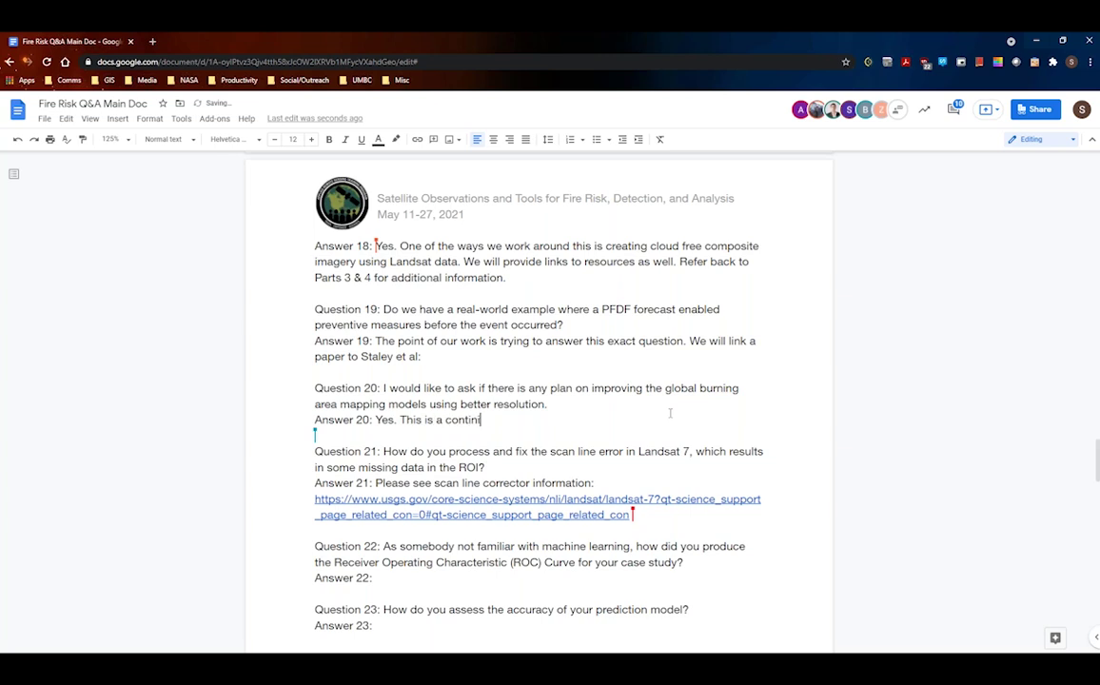
pyautogui.press('BackSpace')
pyautogui.write('uing area of study. This ')
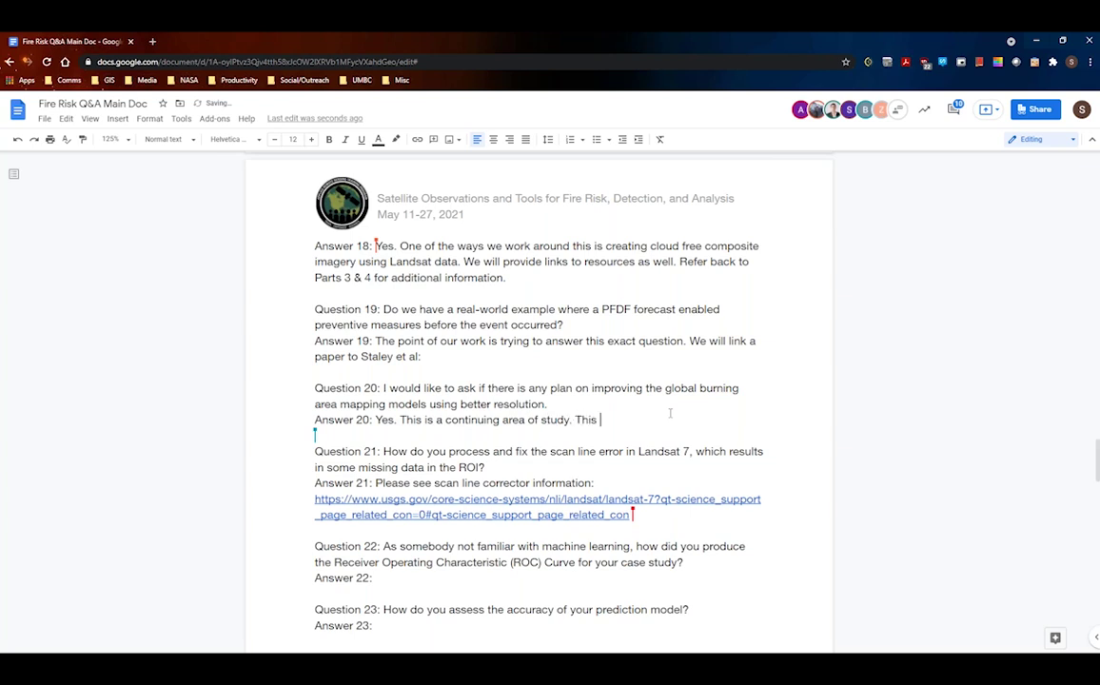
pyautogui.write('is')
# Finish Answer 20: not in our particular line of expertise; 'Developments within this field are rapid.'.
pyautogui.write('in my particular line of expertise')
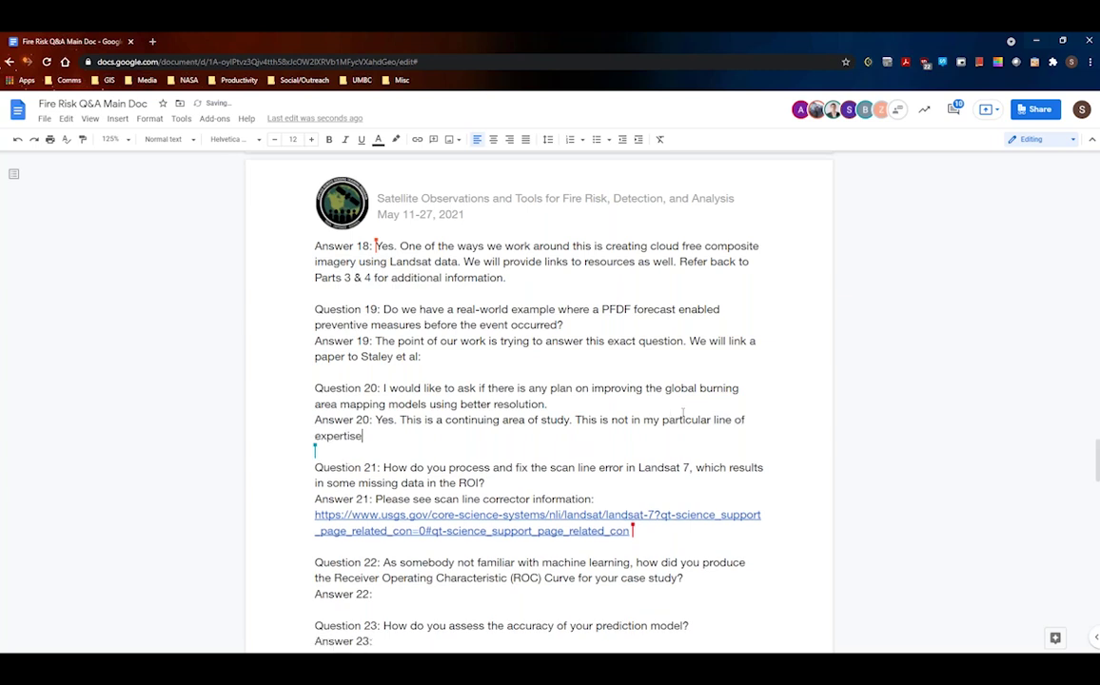
pyautogui.click(659, 420)
pyautogui.press('BackSpace')
pyautogui.press('BackSpace')
pyautogui.press('BackSpace')
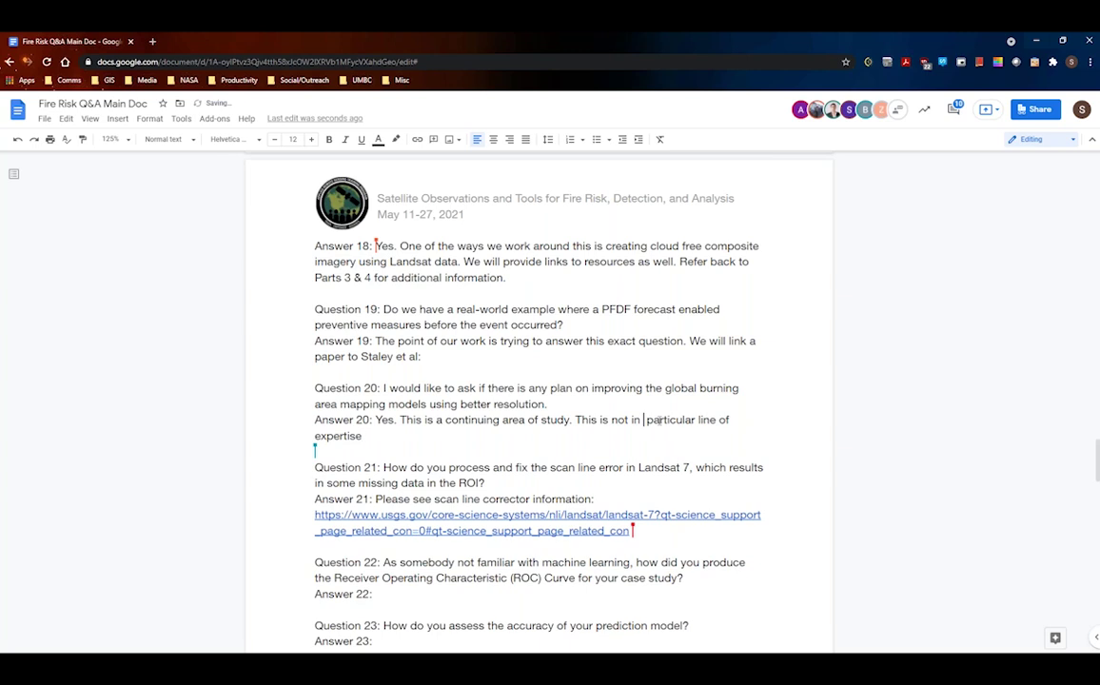
pyautogui.write('our ')
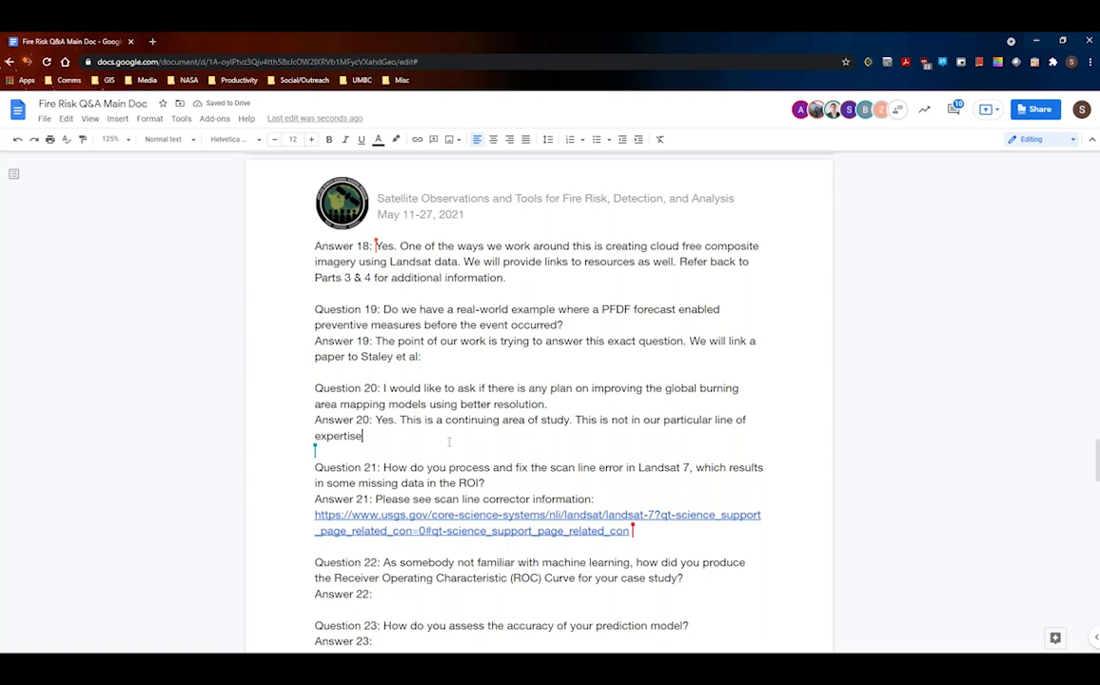
pyautogui.write('. Developments in')
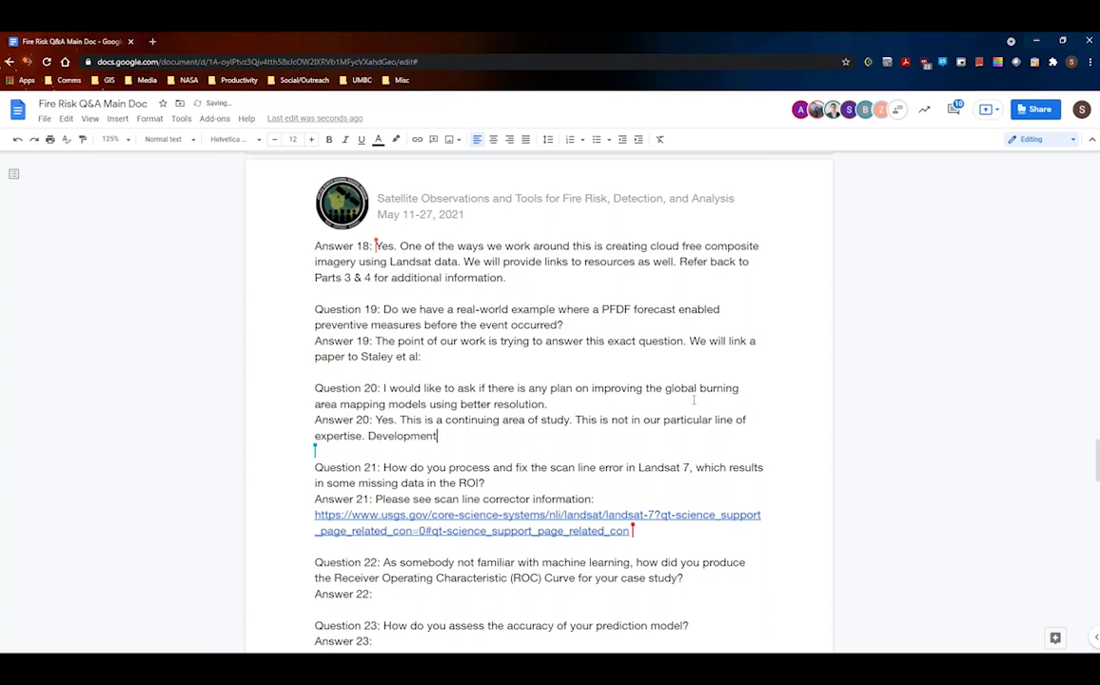
pyautogui.press('BackSpace')
pyautogui.press('BackSpace')
pyautogui.write('within this field ')
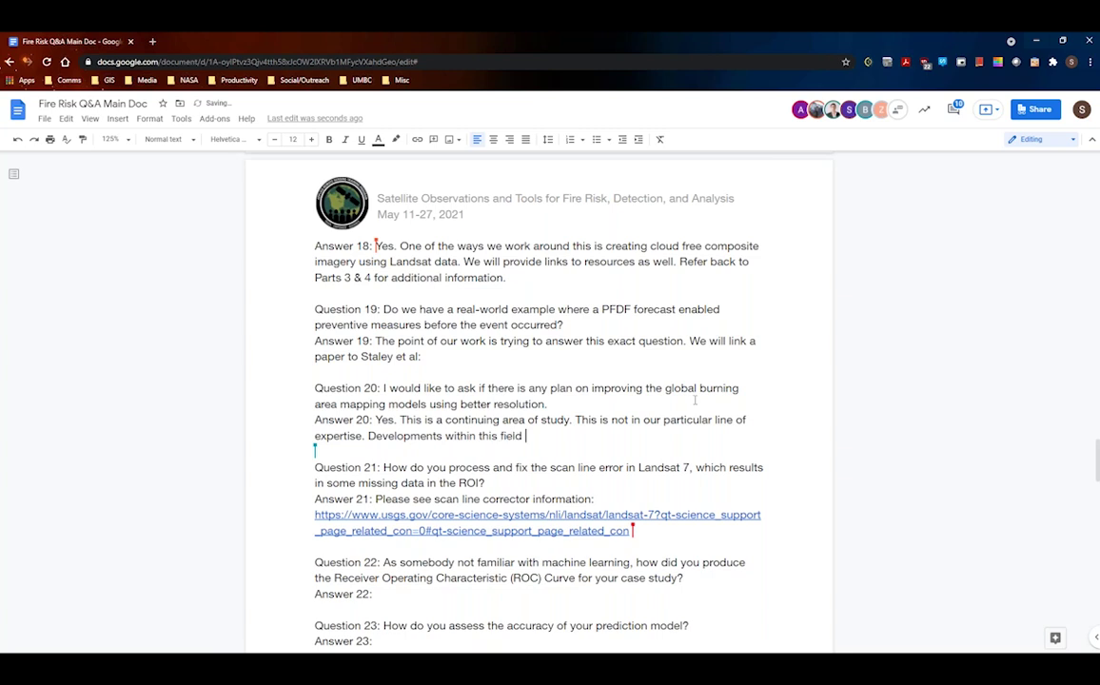
pyautogui.write('are rapid.')
pyautogui.scroll(-3, 694, 400)
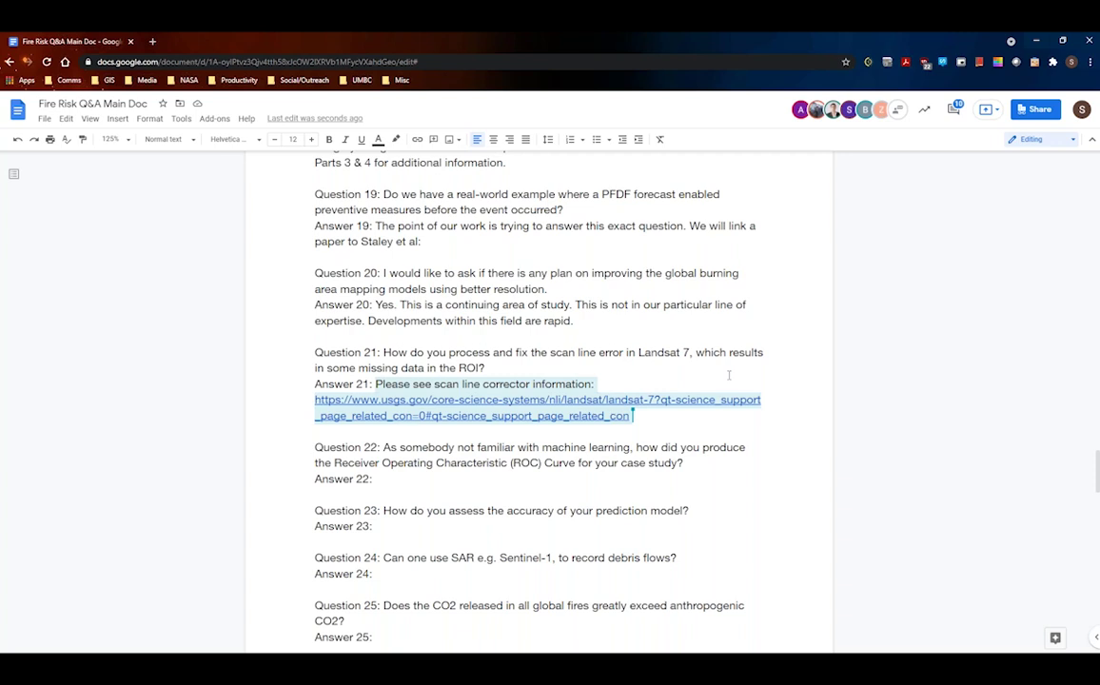
pyautogui.click(386, 479)
pyautogui.scroll(-3, 387, 478)
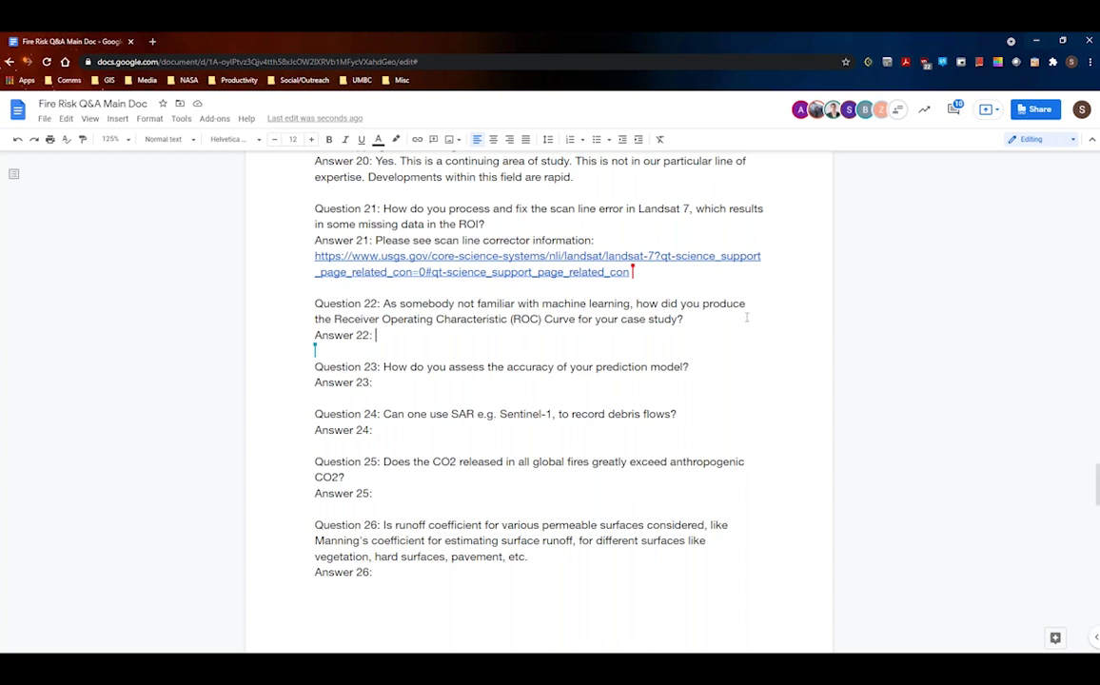
# Write Answer 22: it can be done manually or with machine-learning resources; Stikit-Learn is what we utilized.
pyautogui.write('This is something you can ')
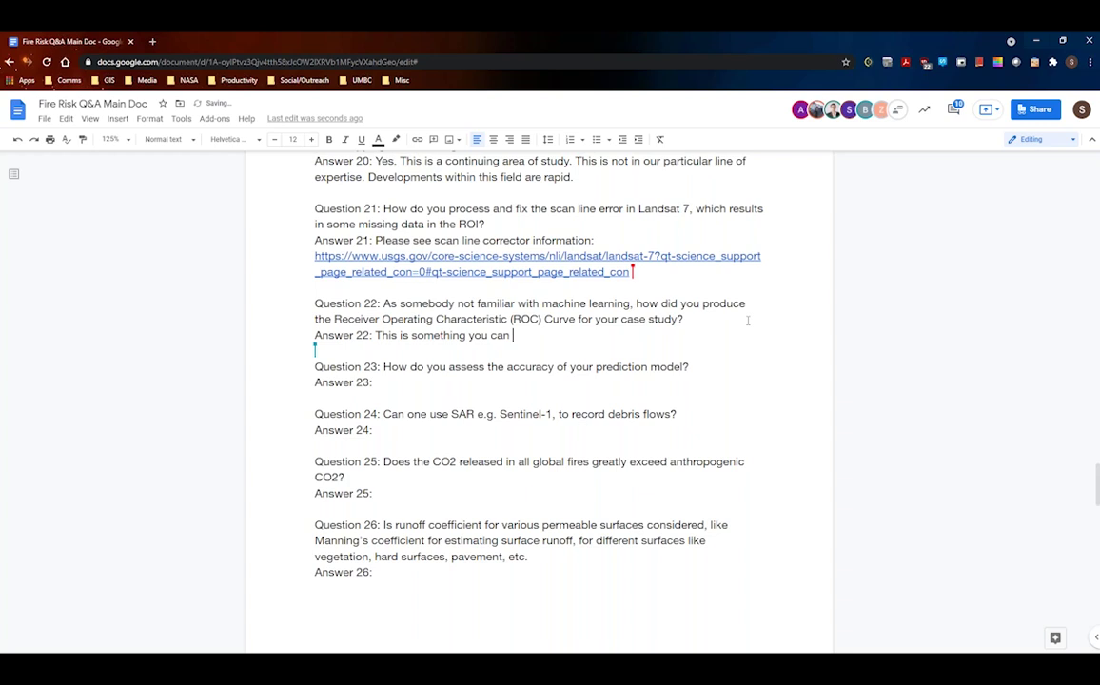
pyautogui.write('do manually, but there')
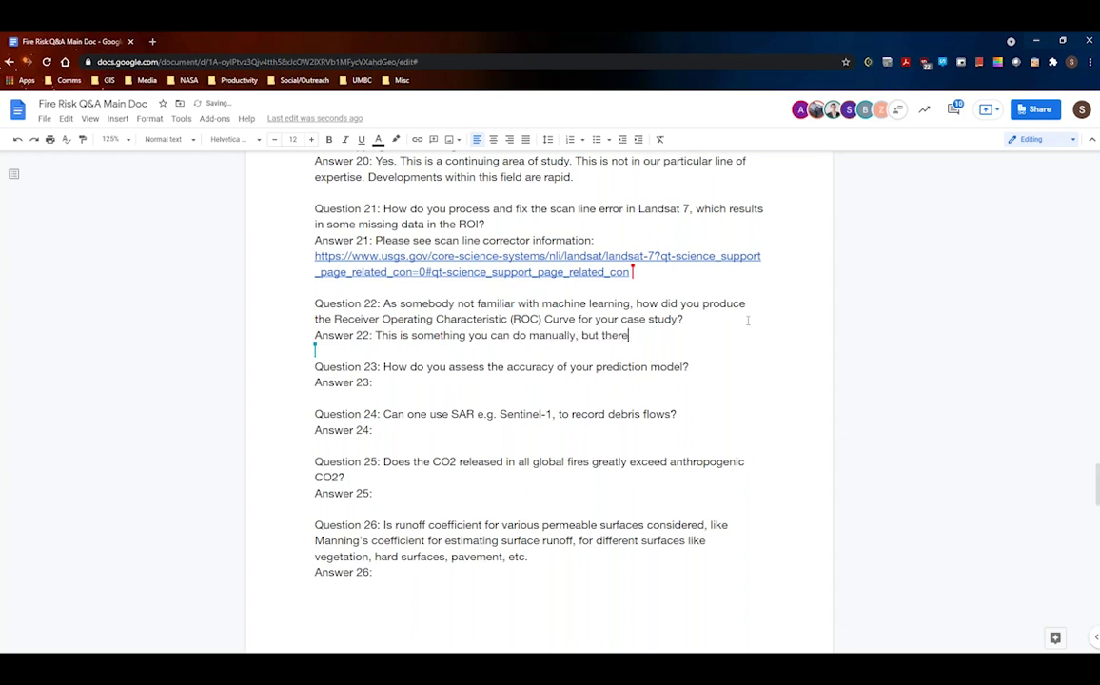
pyautogui.write(' are a number of res')
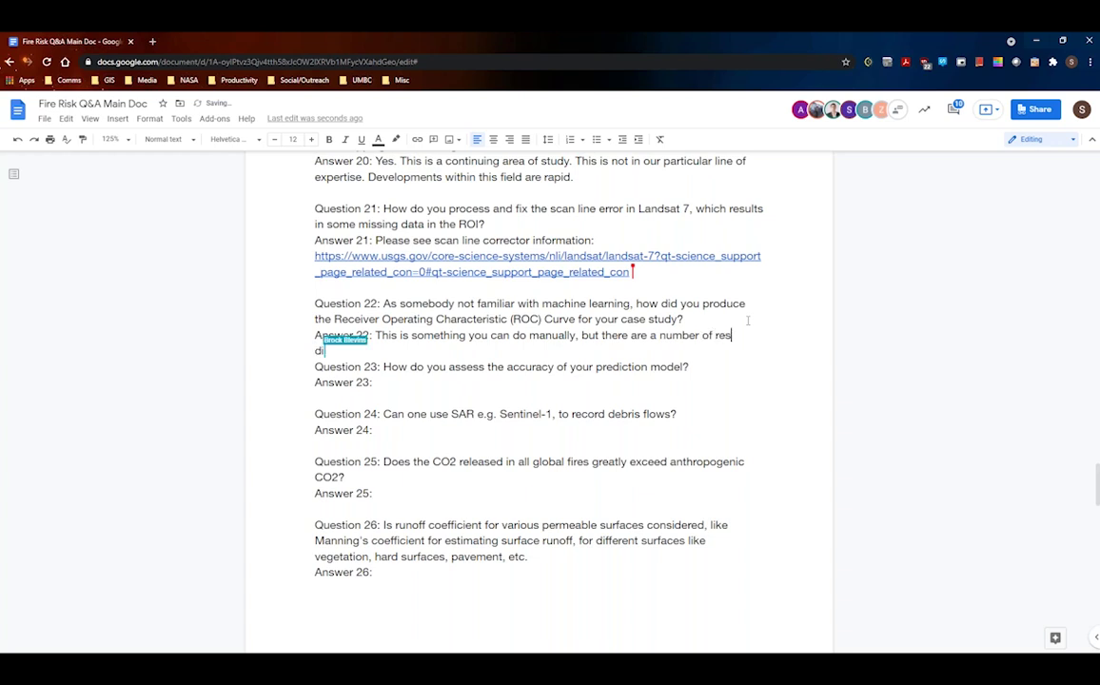
pyautogui.write('ources frm')
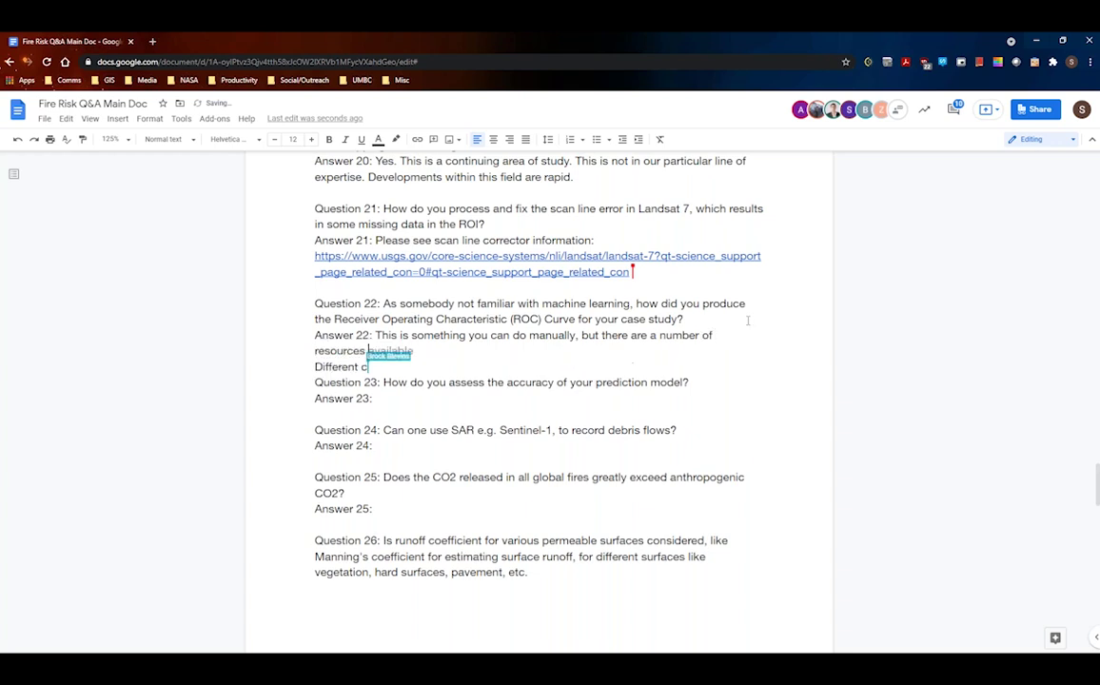
pyautogui.press('BackSpace')
pyautogui.press('BackSpace')
pyautogui.press('BackSpace')
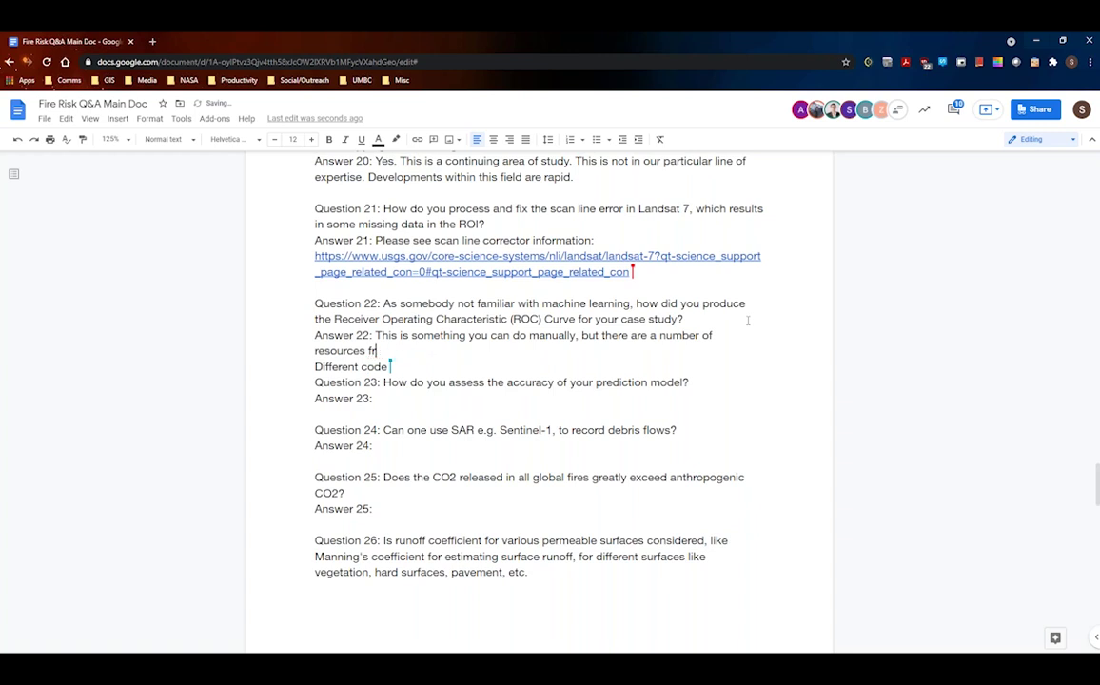
pyautogui.write('rom software enginee')
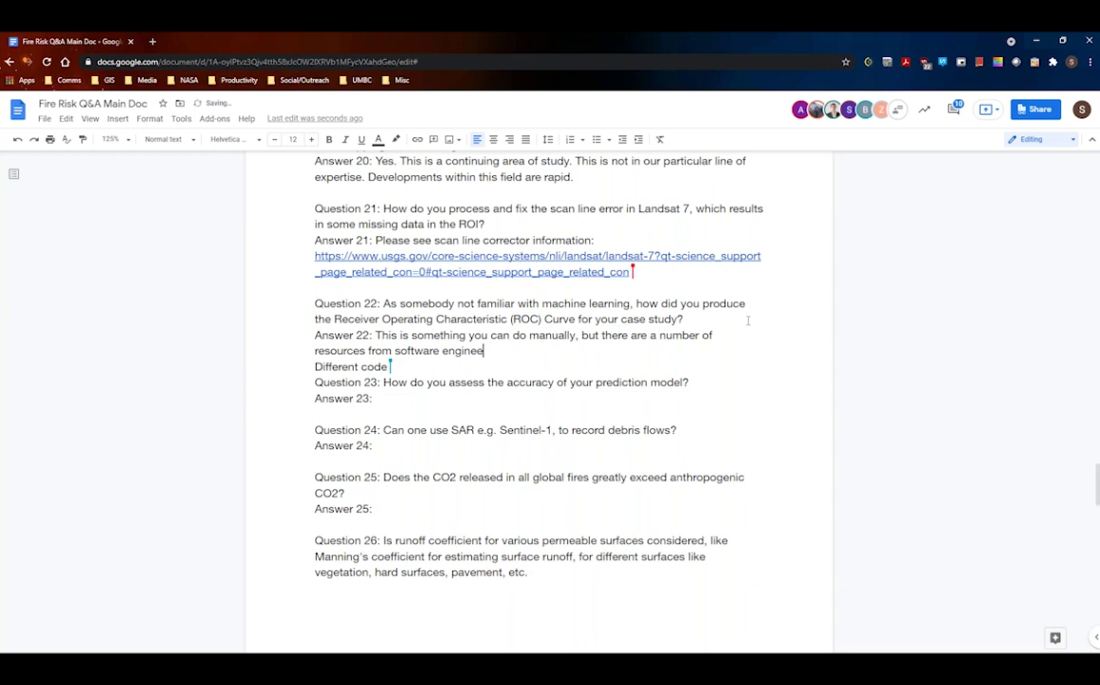
pyautogui.write('rs used ')
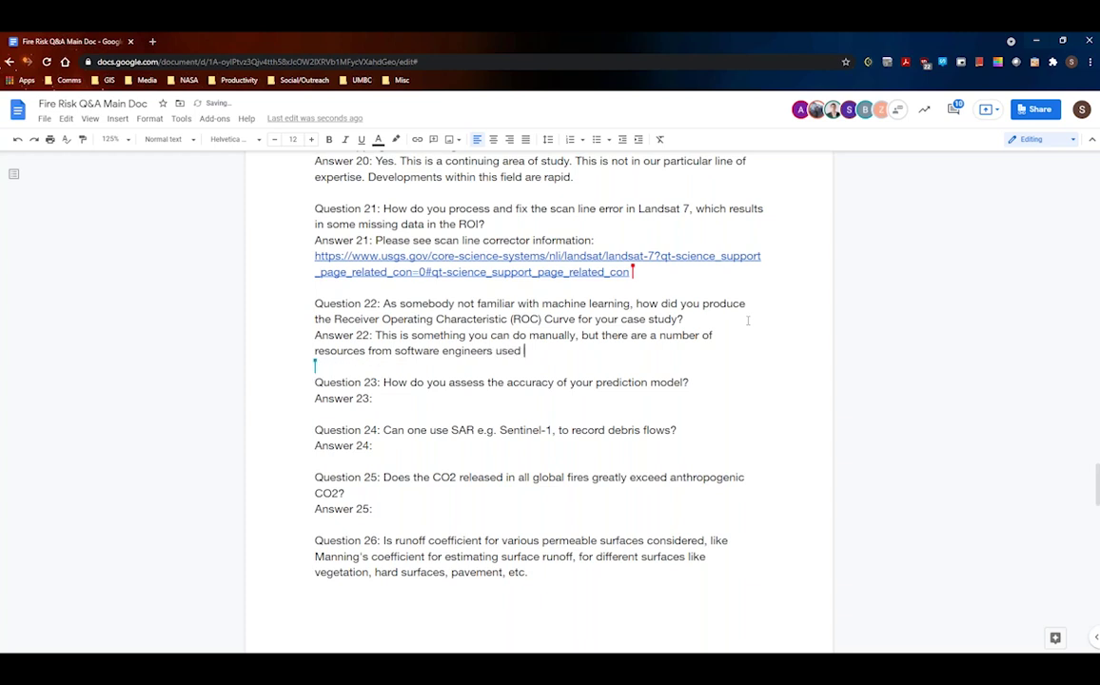
pyautogui.write('for ')
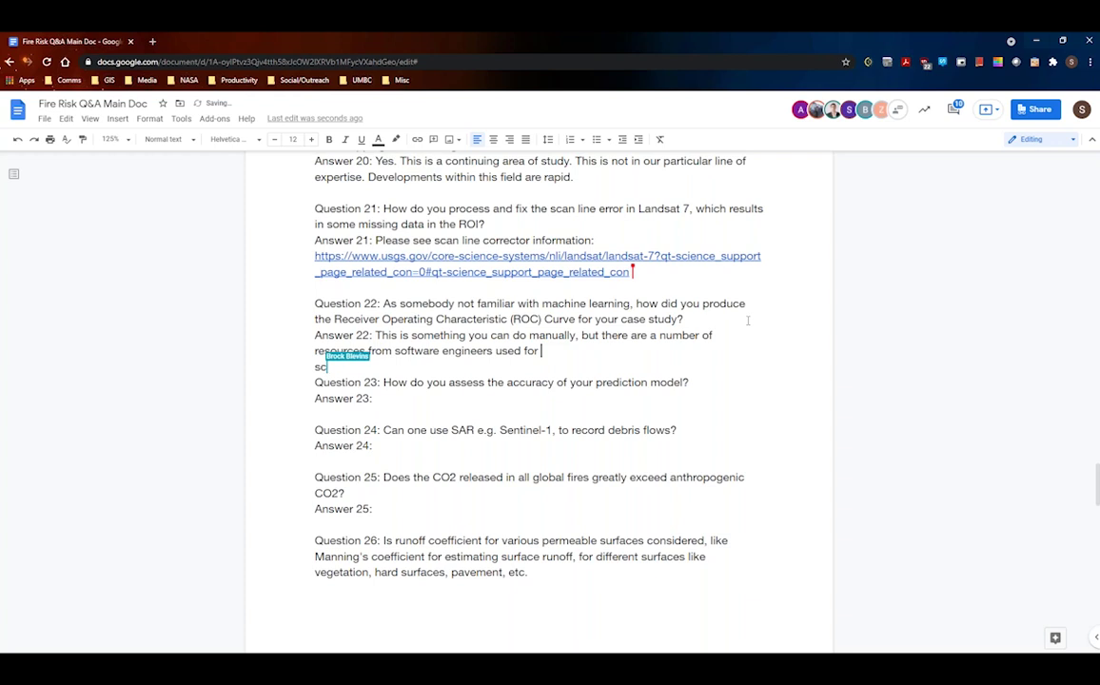
pyautogui.write('machine l')
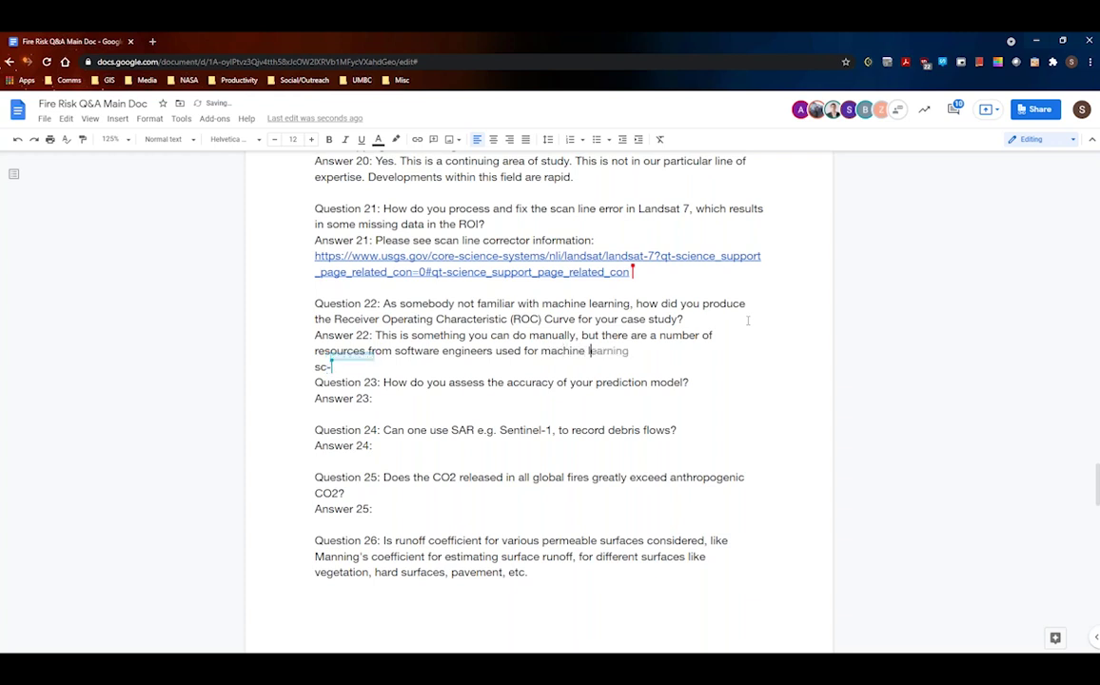
pyautogui.write('earning. ')
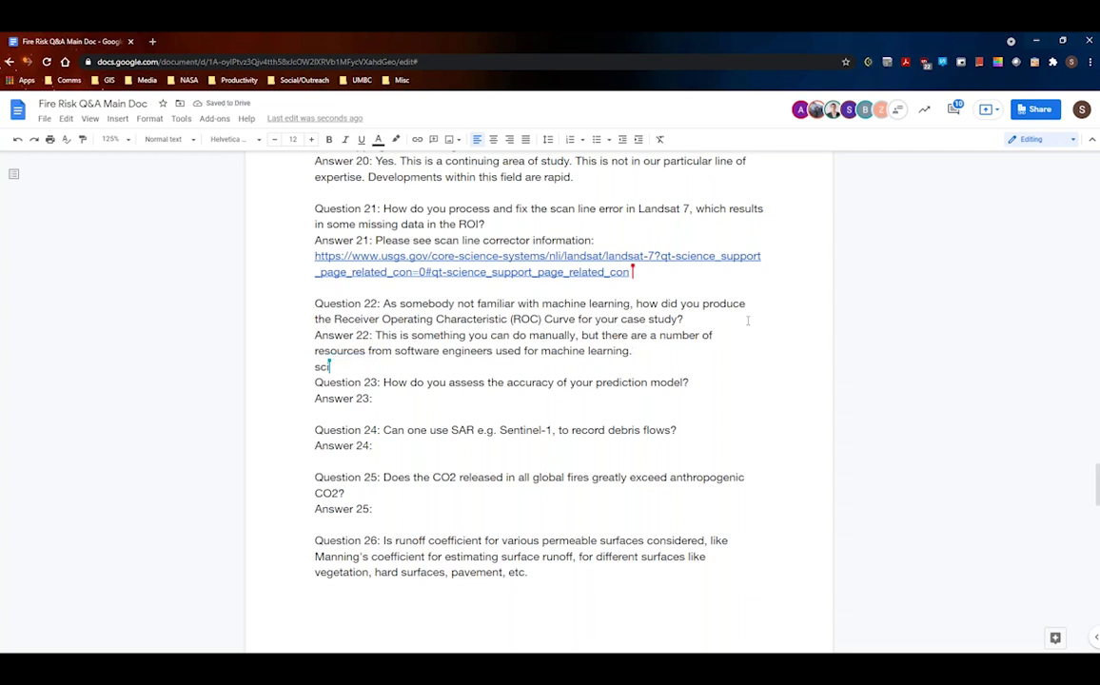
pyautogui.write('Stilit-Learn')
pyautogui.press('BackSpace')
pyautogui.write('n is a ')
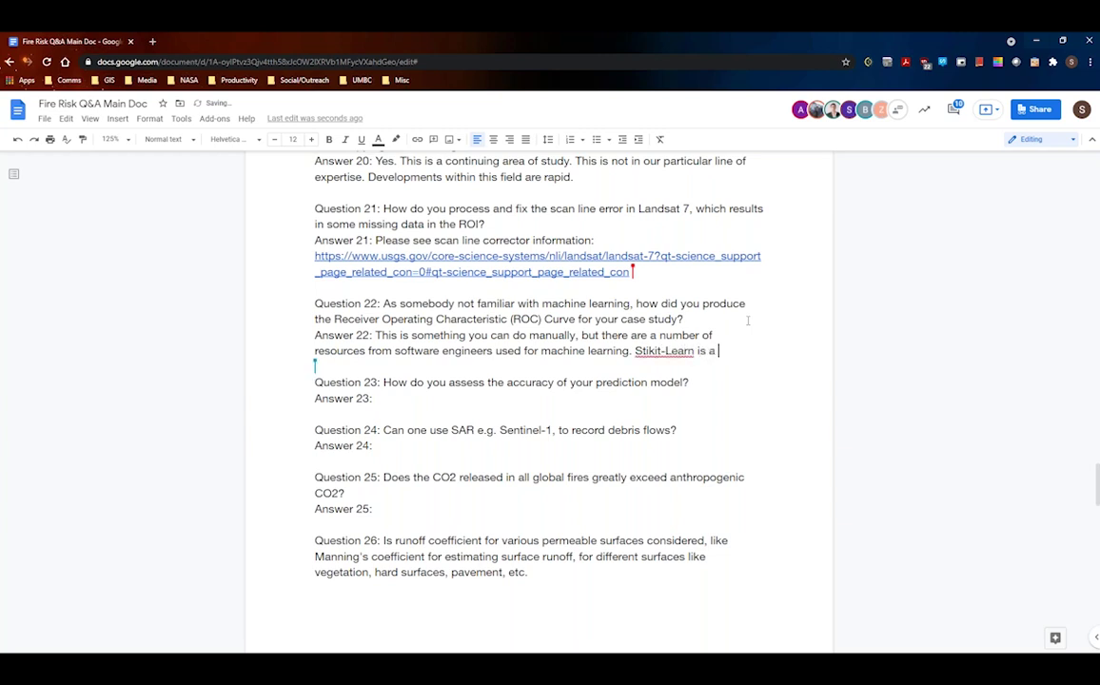
pyautogui.write('resource tha')
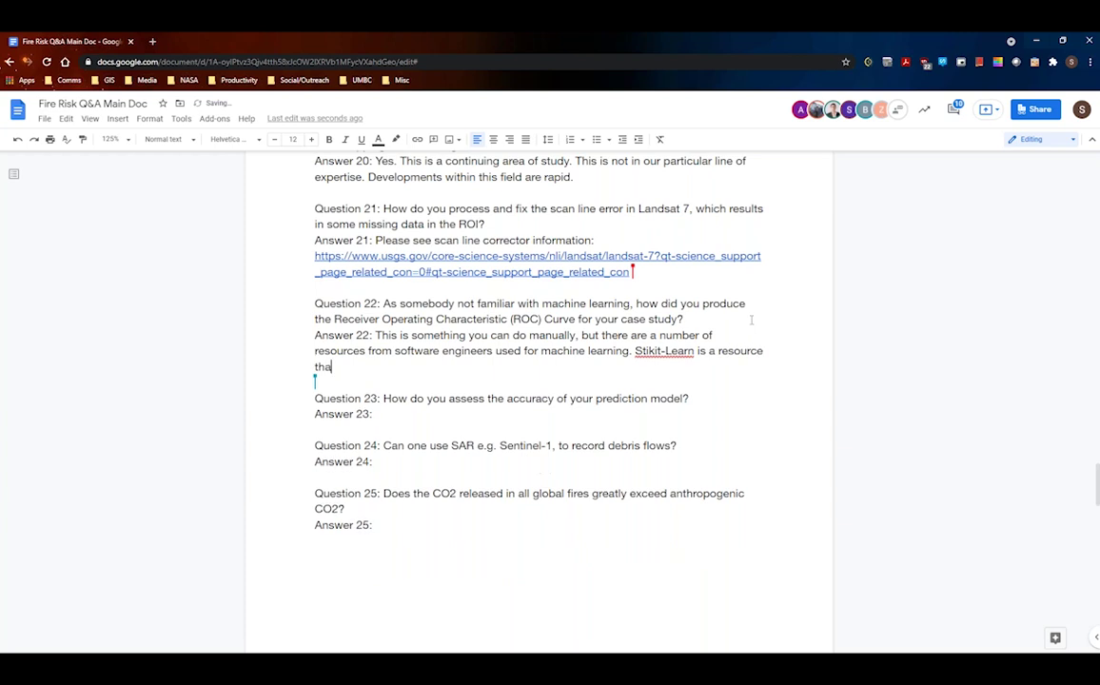
pyautogui.write('t we utilized.')
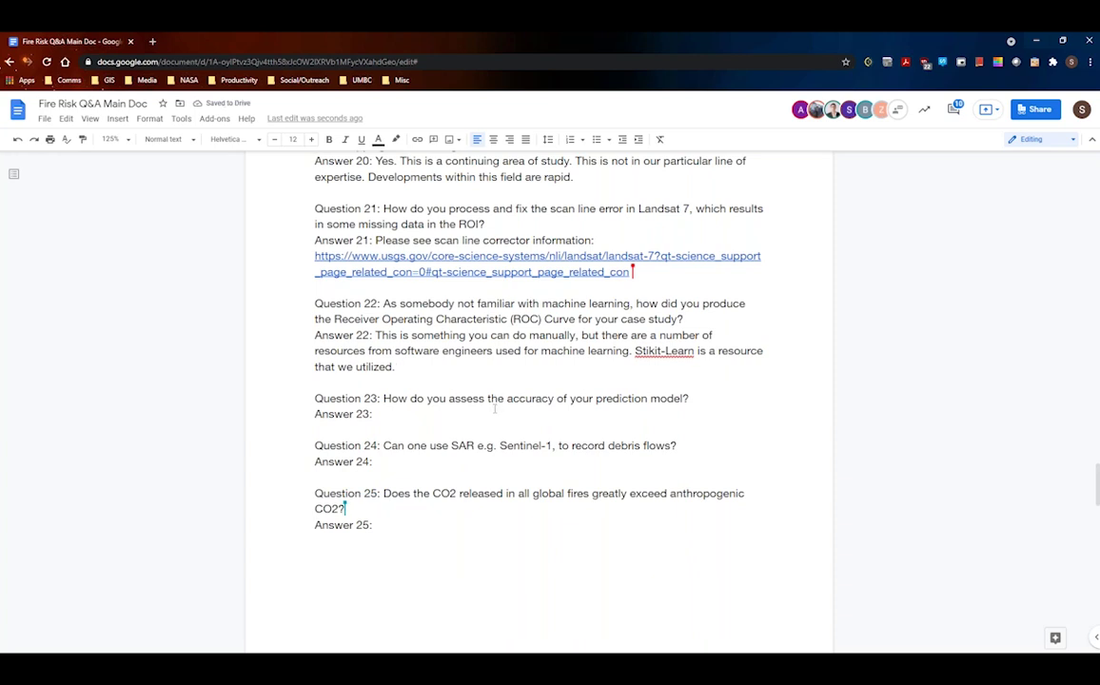
pyautogui.scroll(-2, 495, 404)
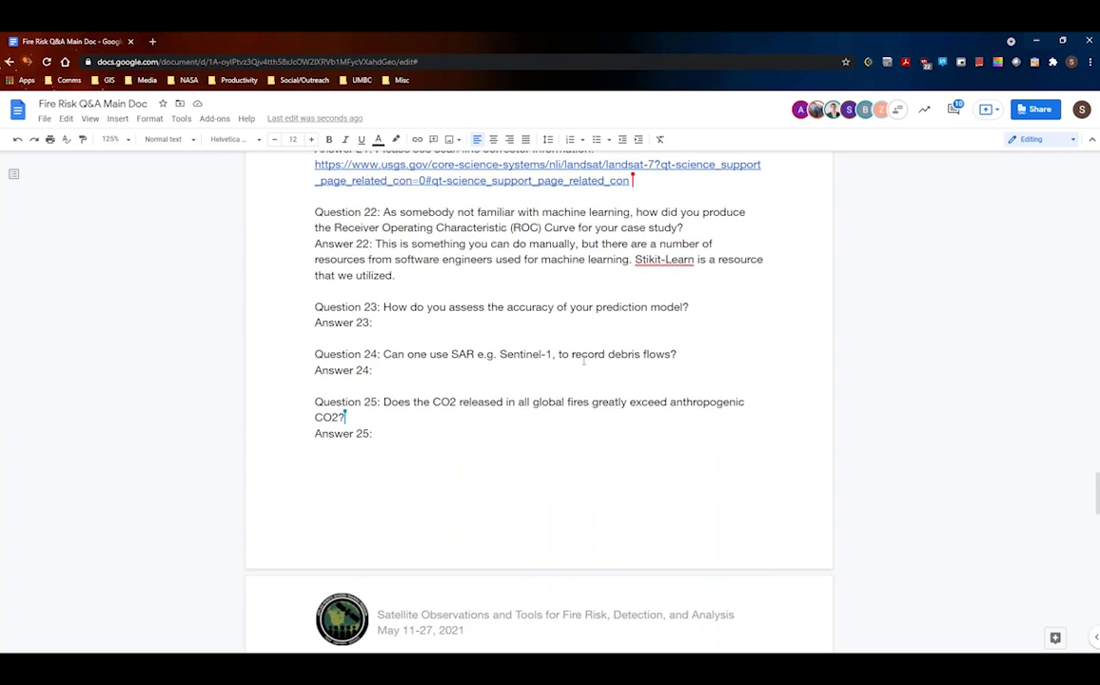
# Start Answer 23: in the simplest sense, an ROC-derived measure has a value from 0 to 1.
pyautogui.click(715, 320)
pyautogui.write('In ')
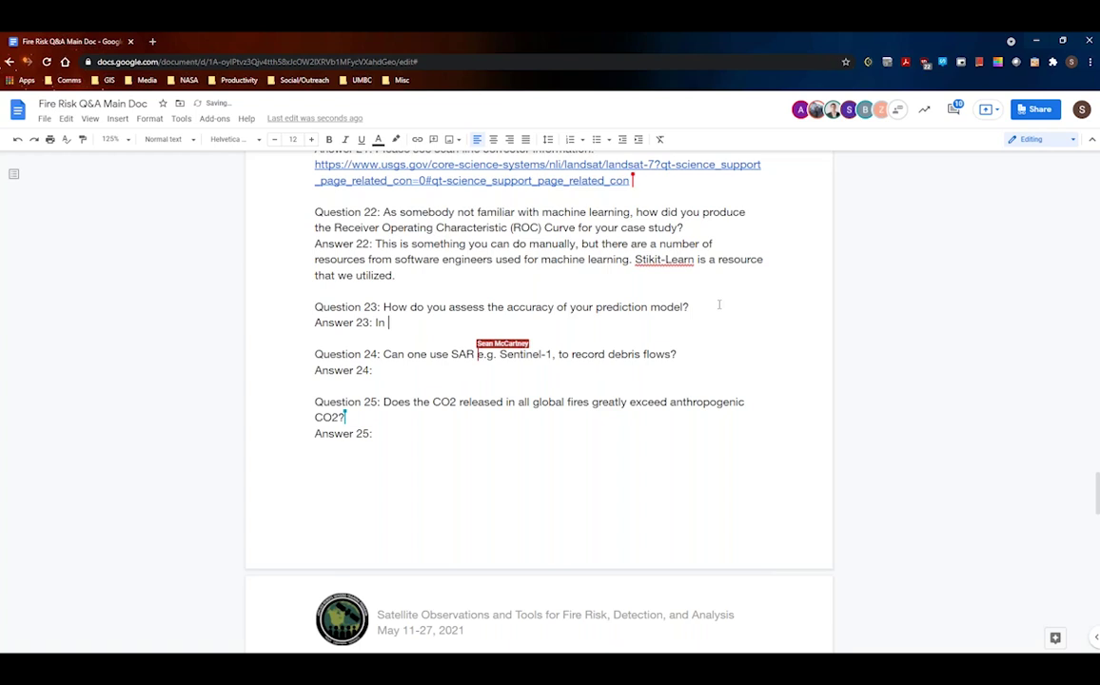
pyautogui.write('the simpl')
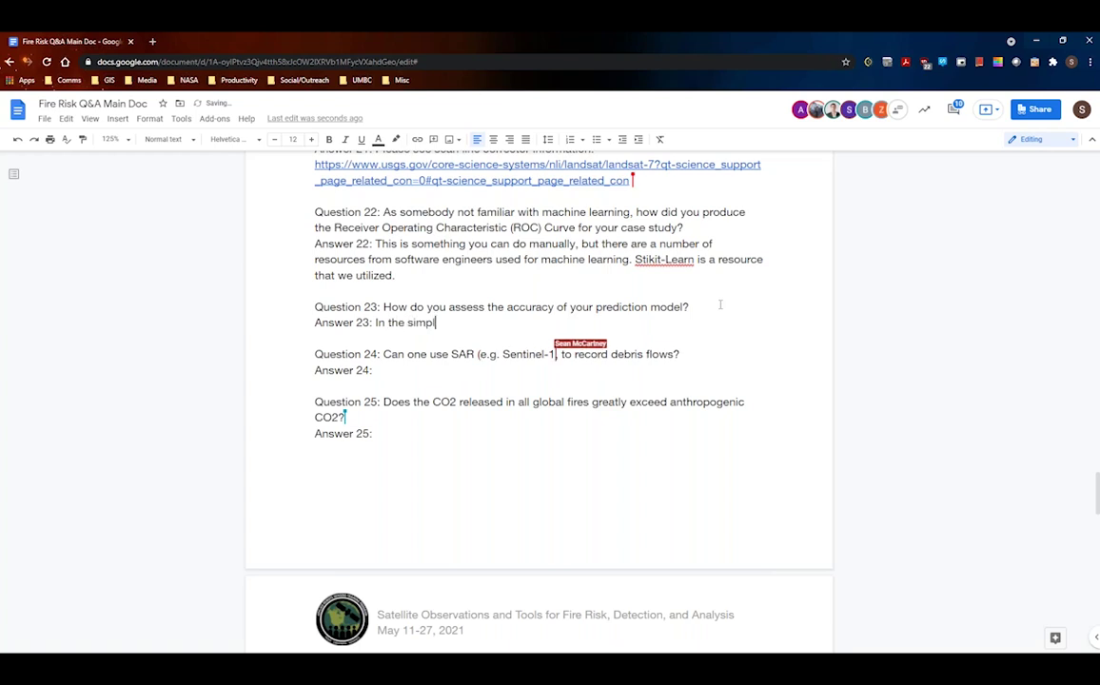
pyautogui.write('est sense')
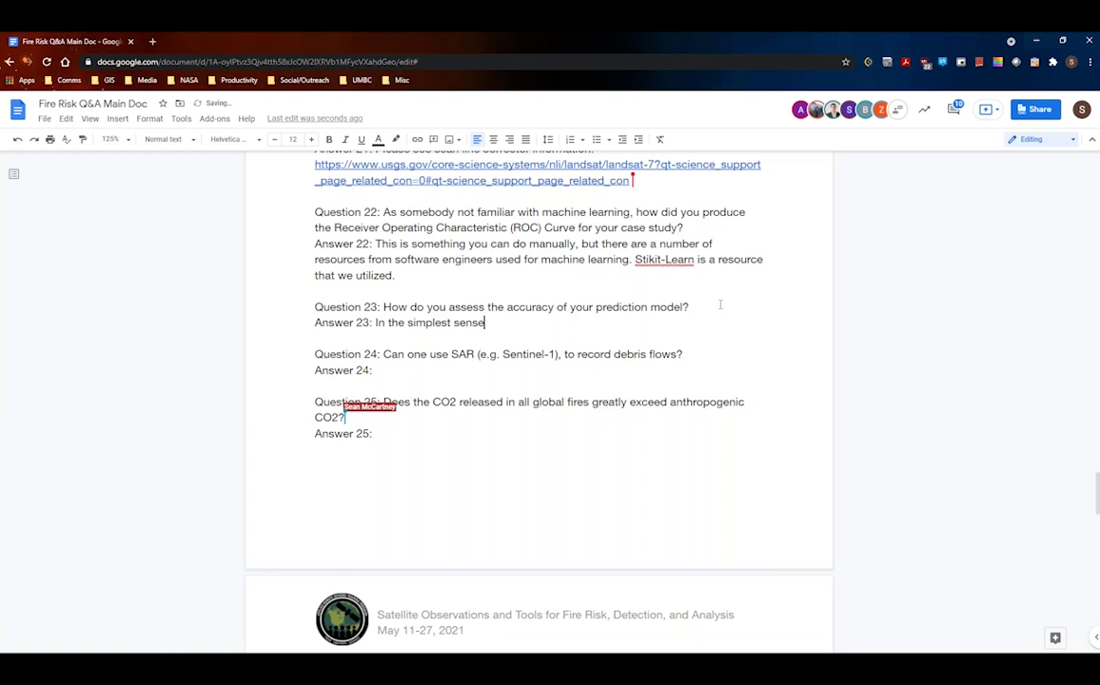
pyautogui.write(', there is ')
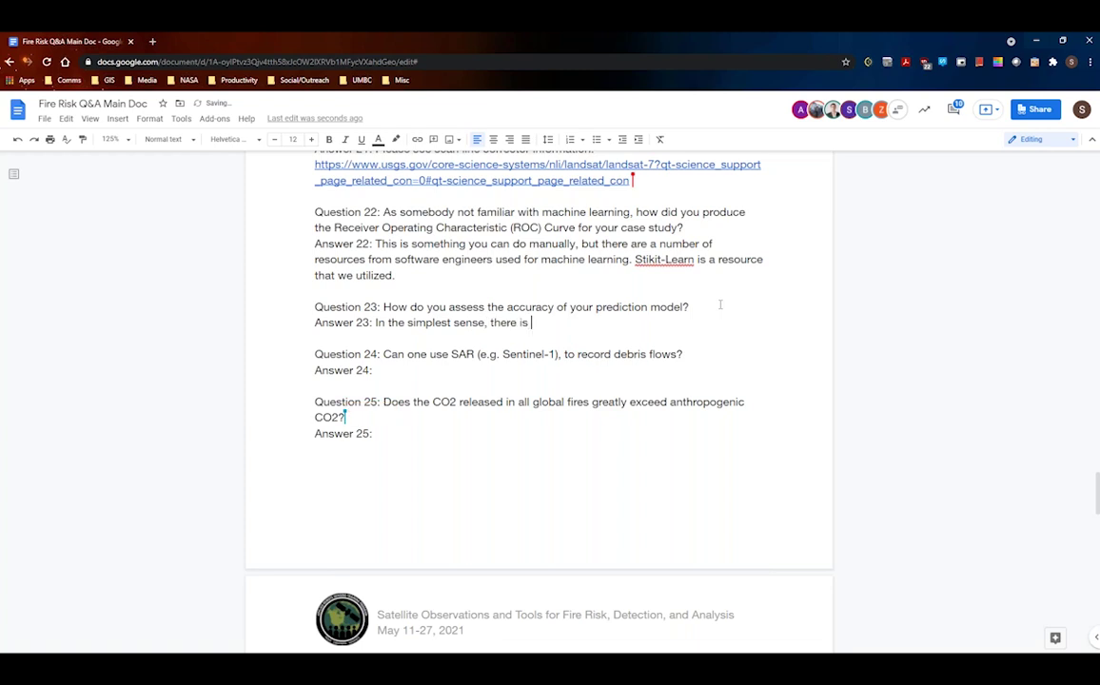
pyautogui.write('a measure deriv')
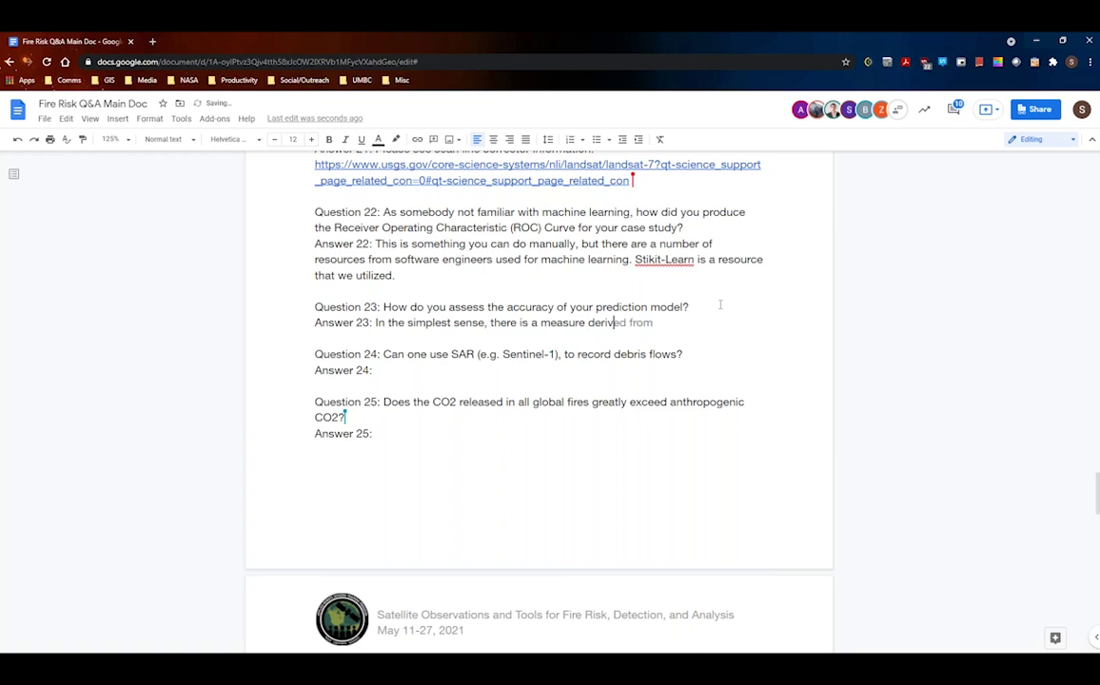
pyautogui.write('ed from ROC curves tha')
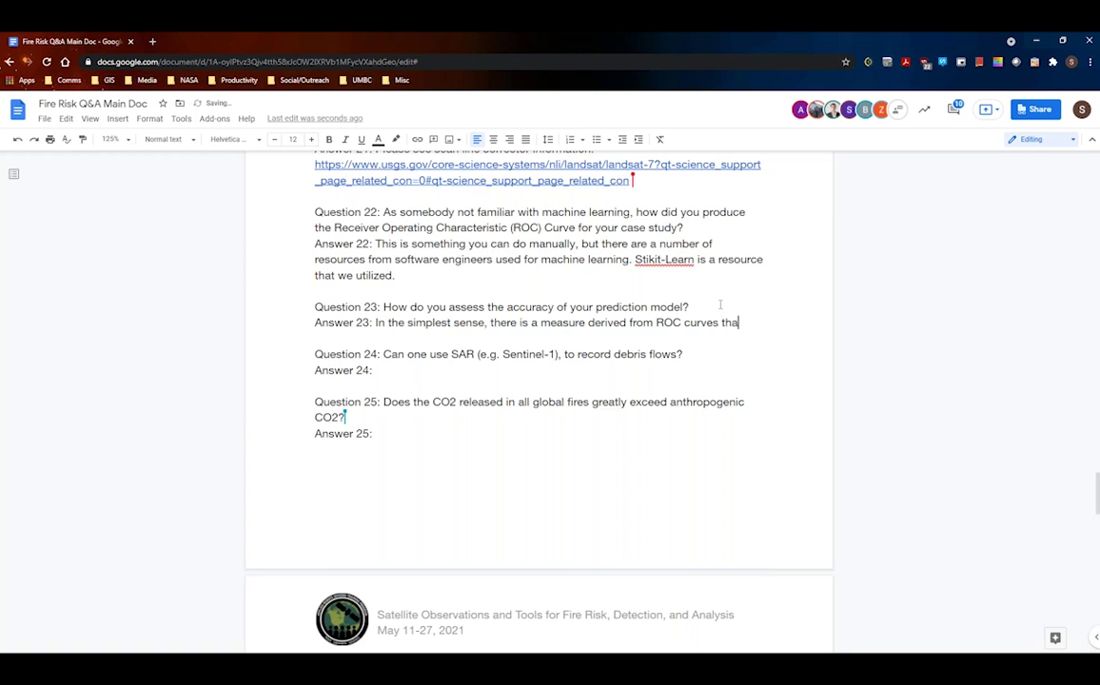
pyautogui.write('t hasa')
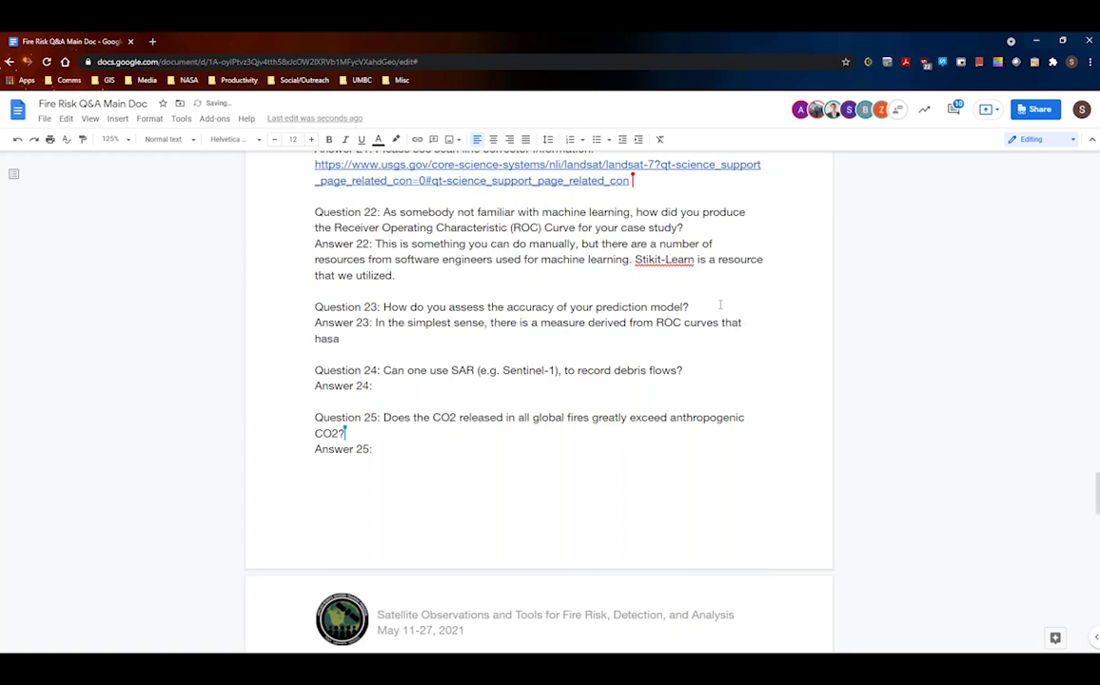
pyautogui.press('BackSpace')
pyautogui.press('BackSpace')
pyautogui.write('a value from 0 tp')
pyautogui.press('BackSpace')
pyautogui.press('BackSpace')
# Add that threat scores compare false positives and negatives; no one right answer, but different tools help.
pyautogui.write('o 1. ')
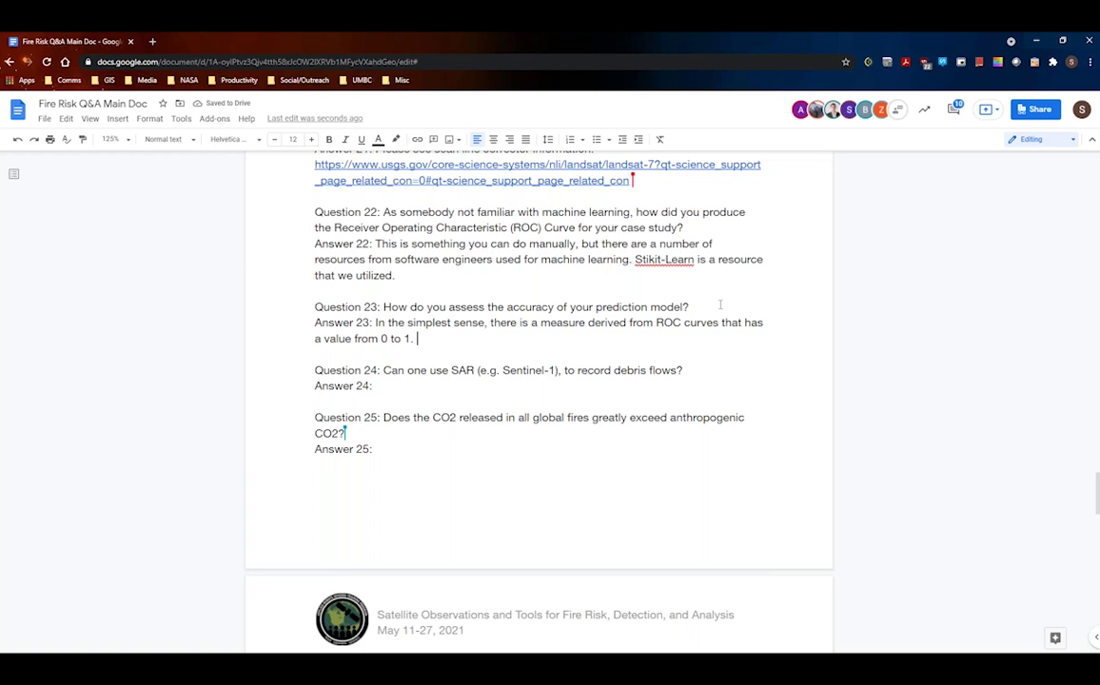
pyautogui.write('Threat scores')
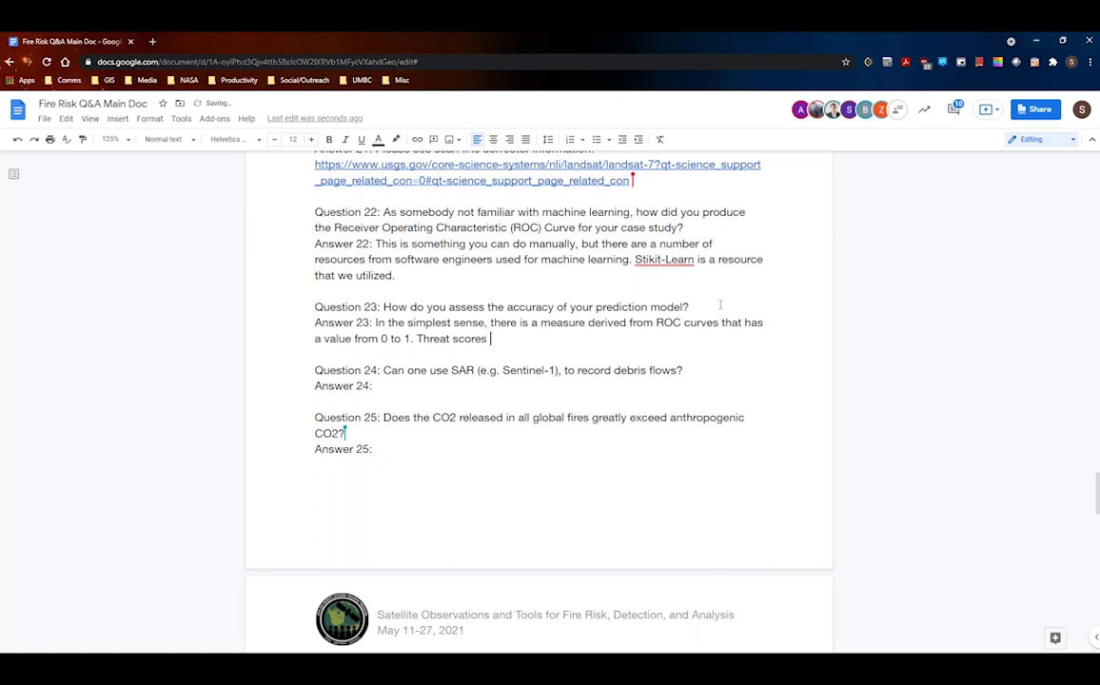
pyautogui.write(' show differences')
pyautogui.write('be')
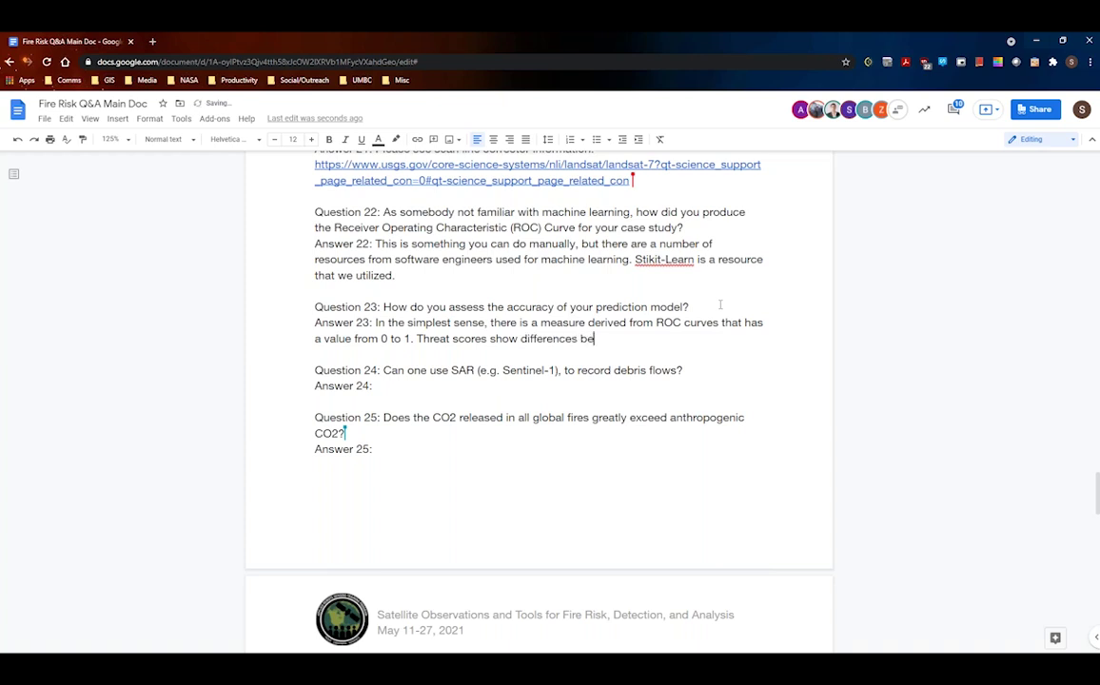
pyautogui.write('tween false positives')
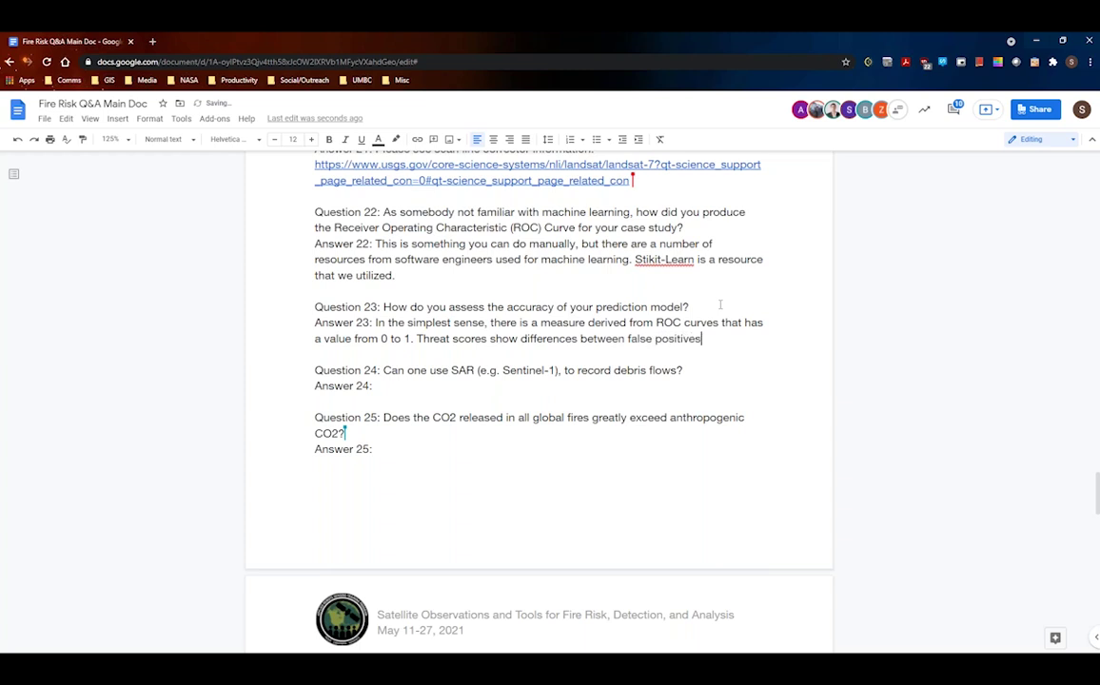
pyautogui.write(' and false negatives.')
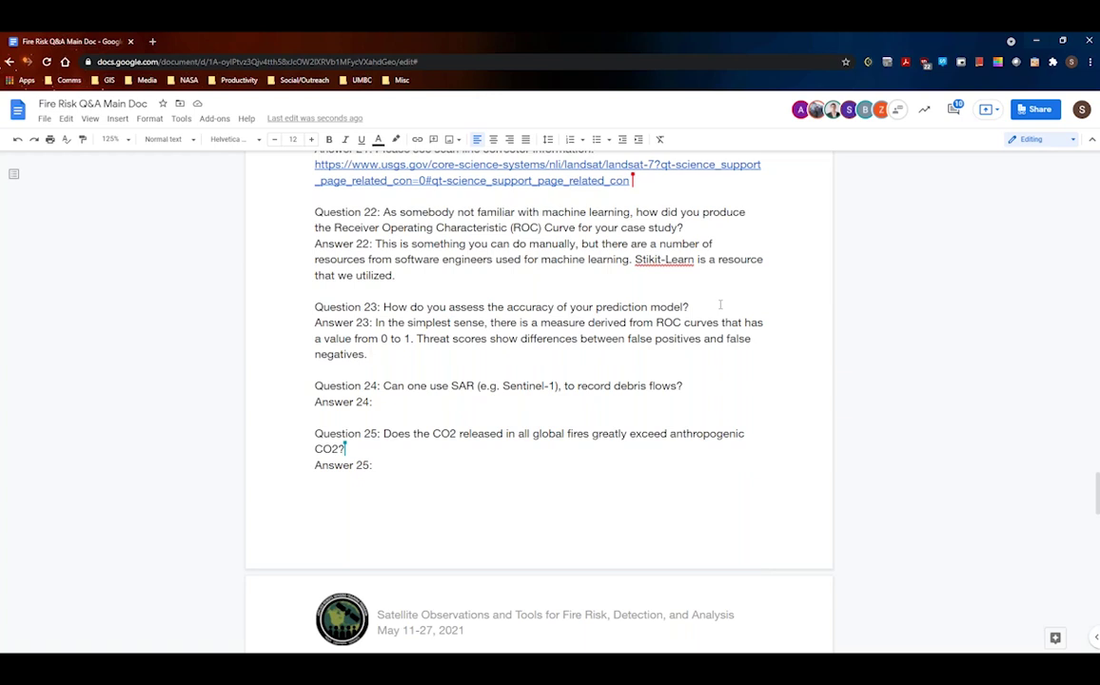
pyautogui.write('There is no one ri')
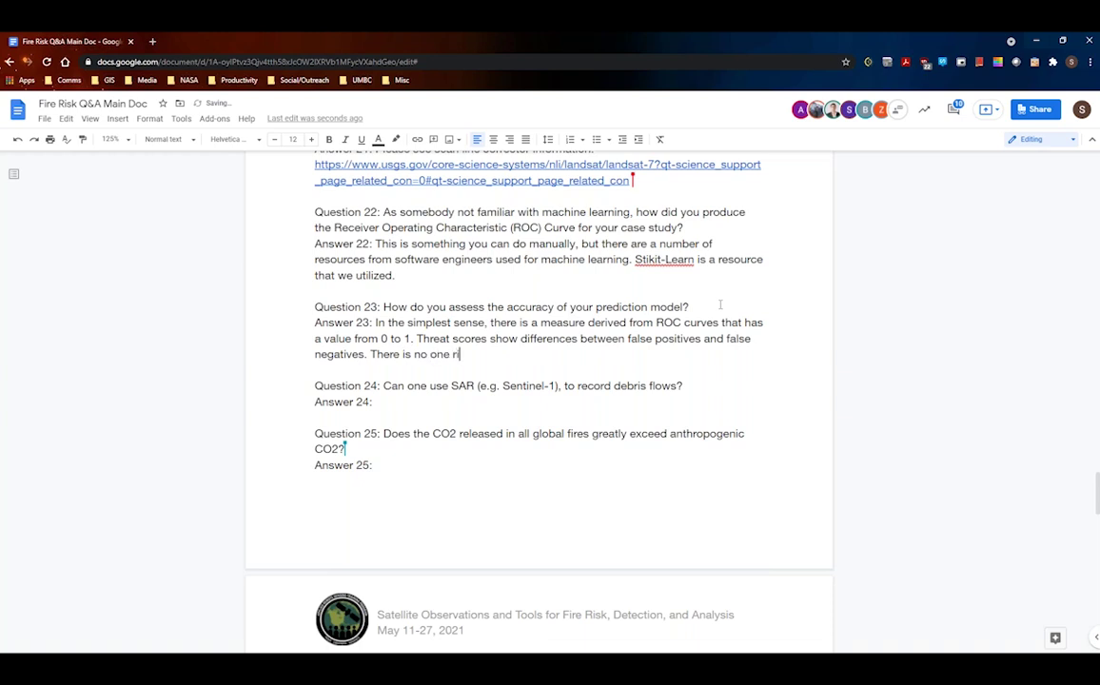
pyautogui.write('ght answer')
pyautogui.press('BackSpace')
pyautogui.write(', but using ')
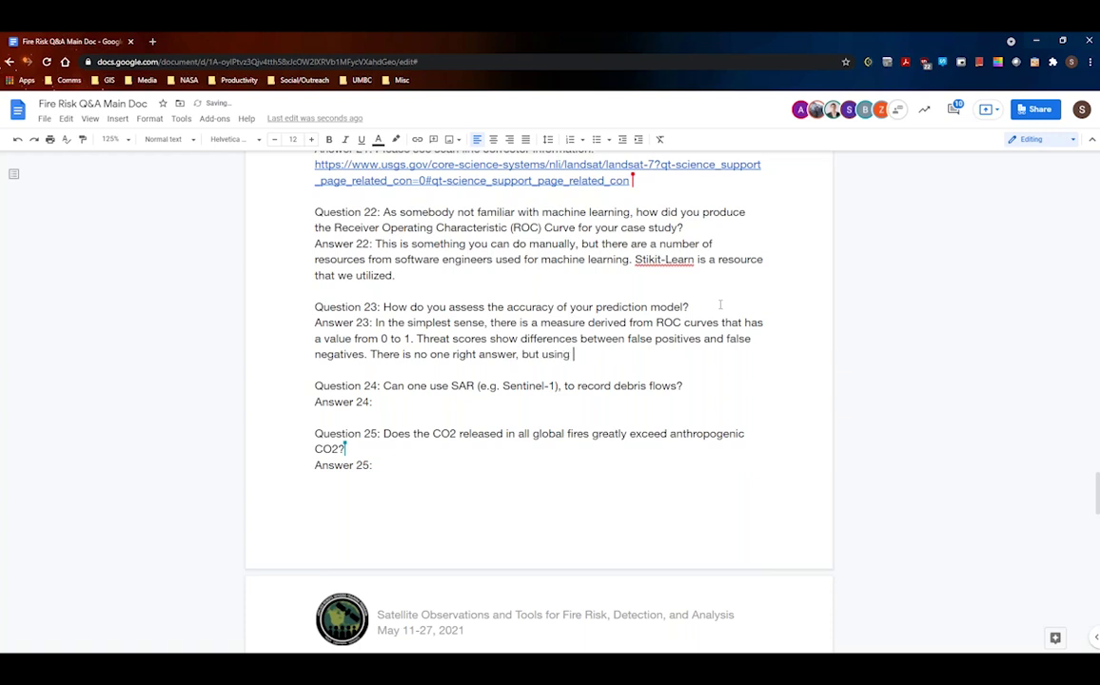
pyautogui.write('different tools helps.')
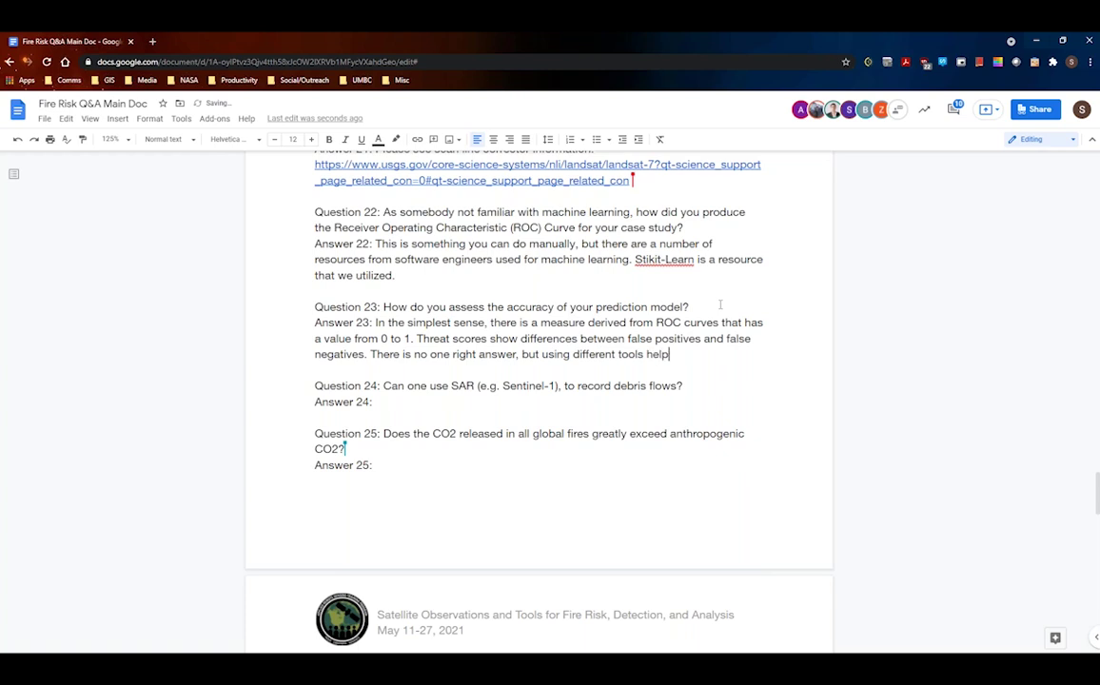
pyautogui.press('Down')
pyautogui.press('Down')
pyautogui.press('End')
pyautogui.scroll(-1, 749, 298)
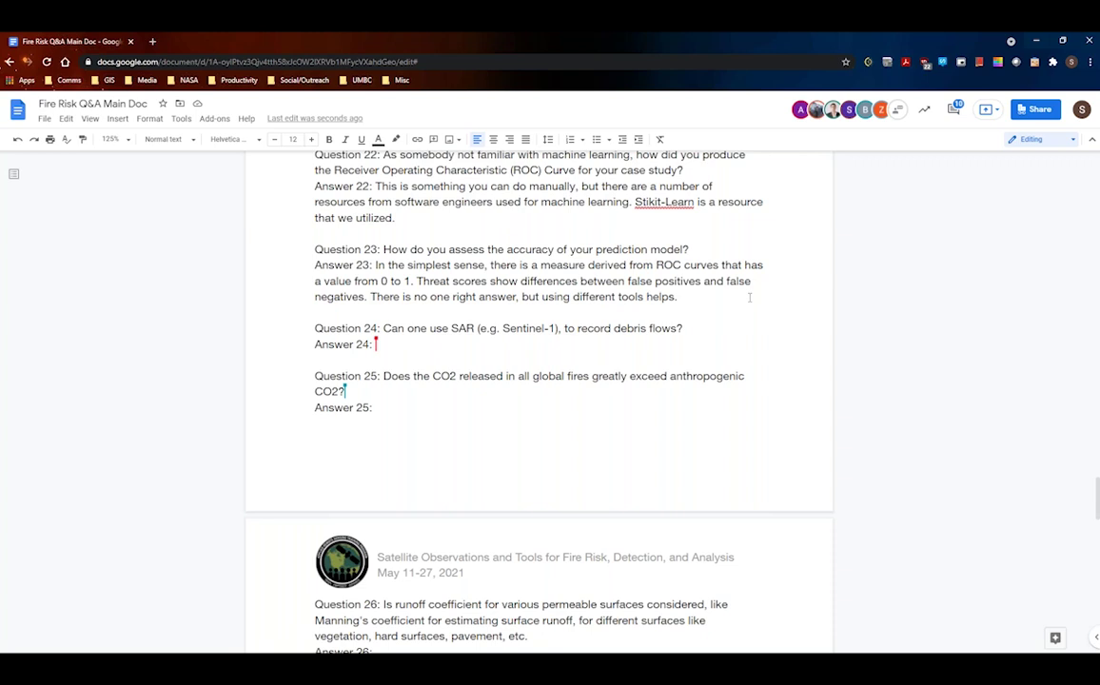
# Type 'SAR can monitor debris flow.' as Answer 24, correcting the 'SAT' typo.
pyautogui.write('SAT')
pyautogui.press('BackSpace')
pyautogui.write('R can monitor ')
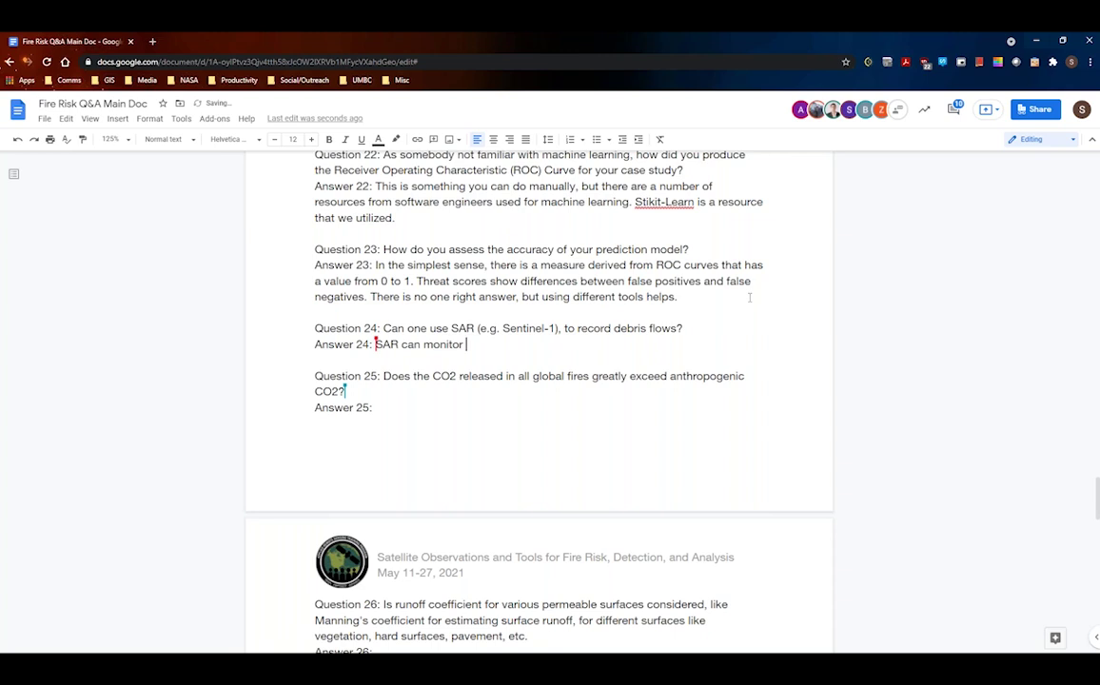
pyautogui.write('debris flow.')
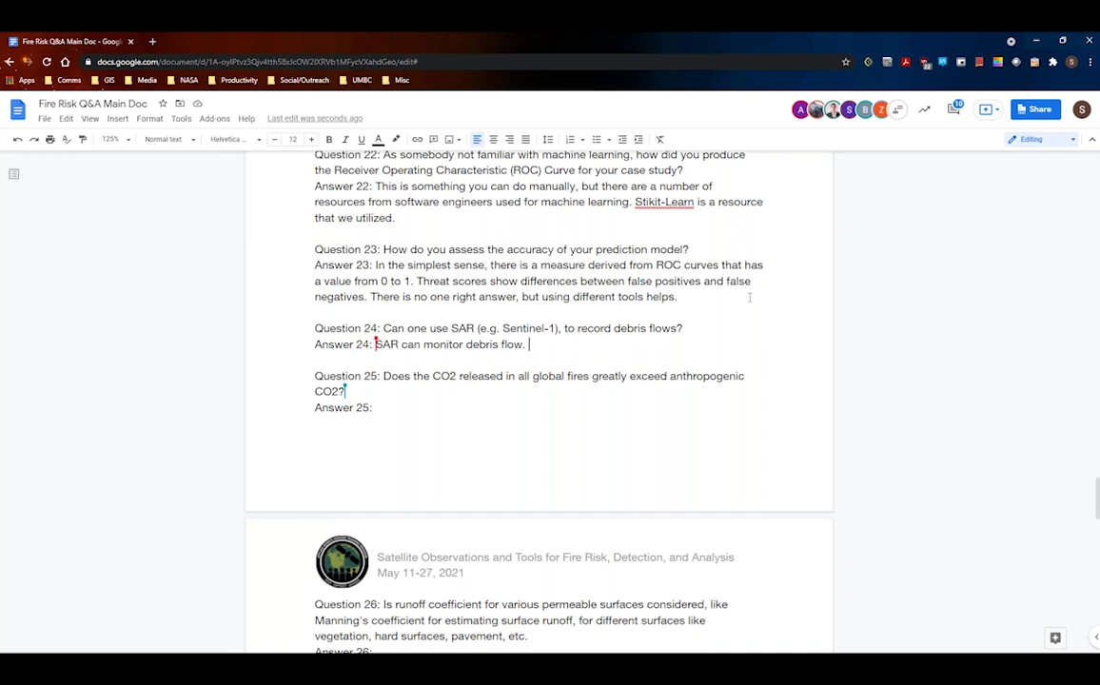
# Finish Answer 24: 'Scientists at JPL are working on a project focusing on this, but is a work in progress.'.
pyautogui.write('Scien')
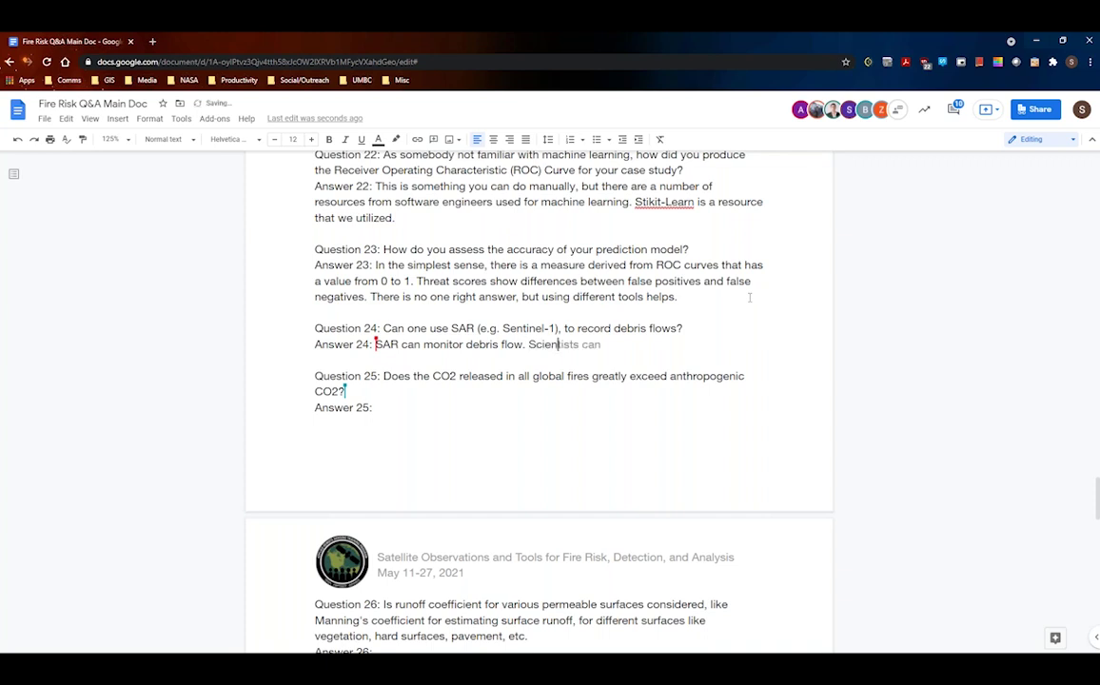
pyautogui.write('tists at JPL are working ')
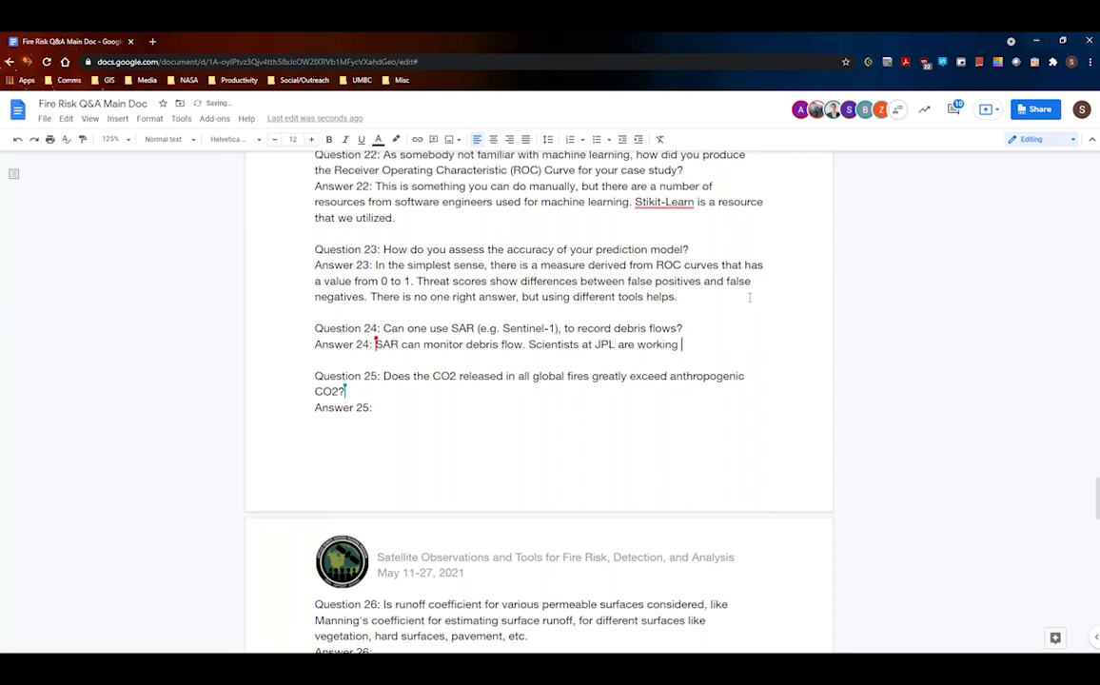
pyautogui.write('on a project ')
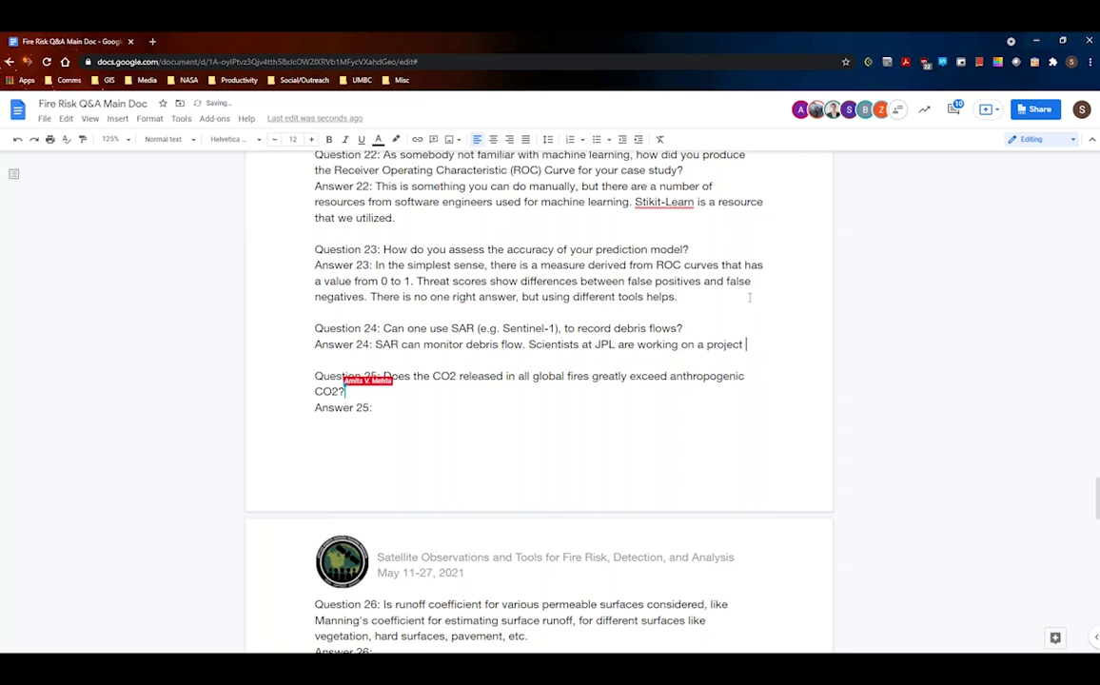
pyautogui.write('focusing on this')
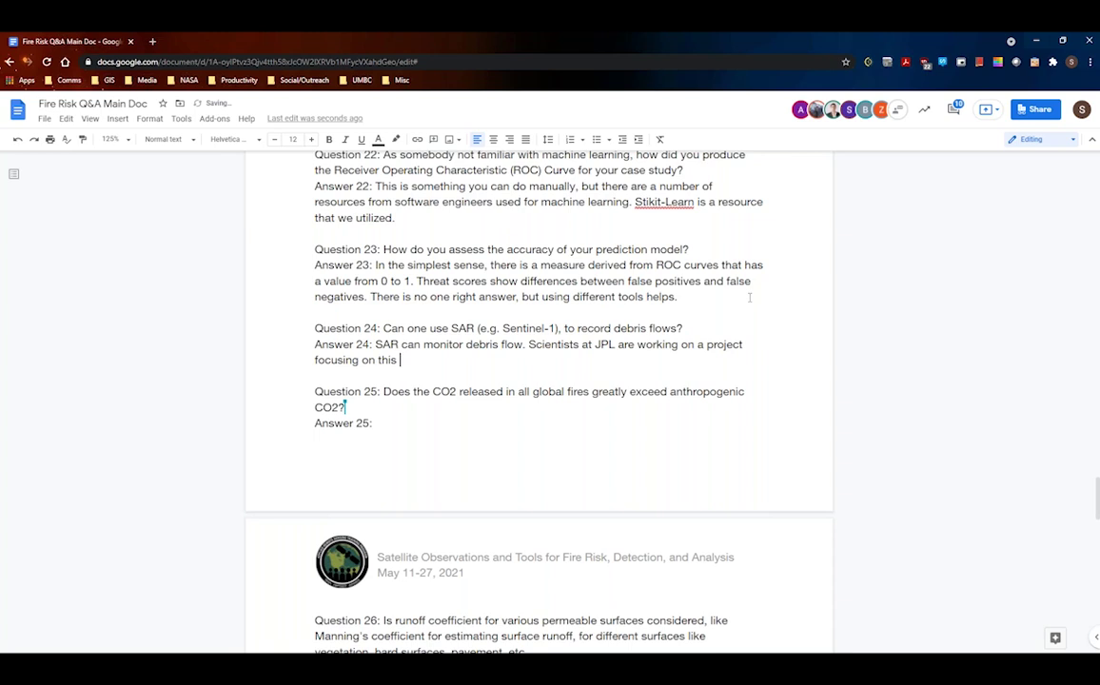
pyautogui.press('BackSpace')
pyautogui.write(', but is a work in')
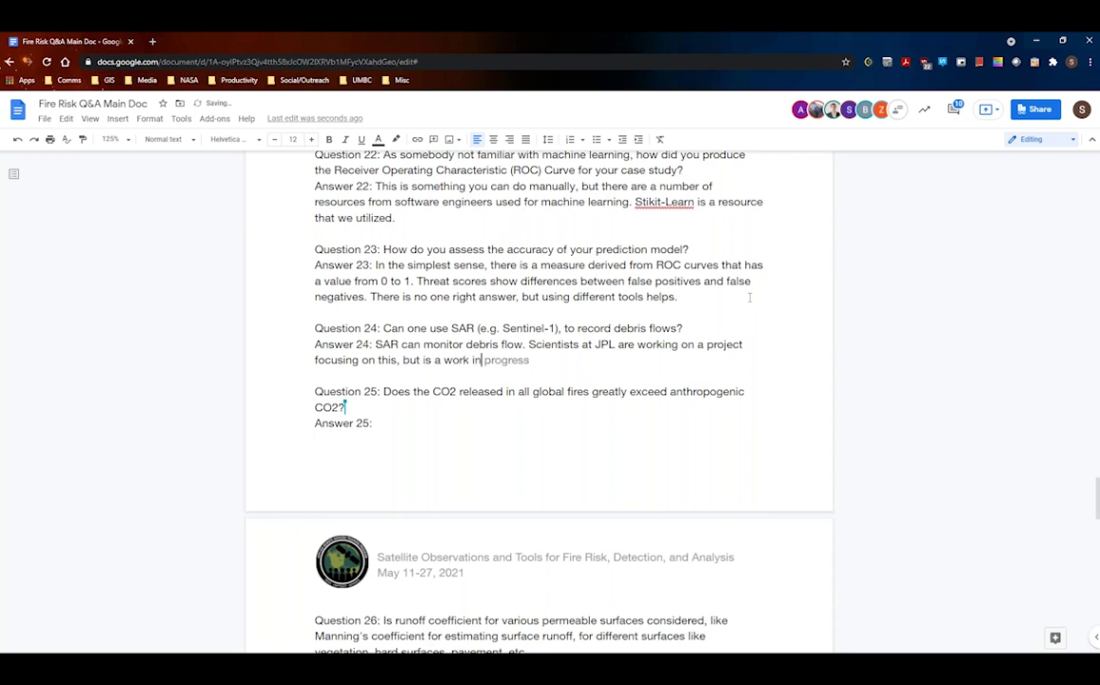
pyautogui.write(' progress.')
# Start Answer 25: 'Globally, I am not sure. But in the cases of California and British Columbia, Canada does exceed'.
pyautogui.click(440, 419)
pyautogui.scroll(-4, 427, 420)
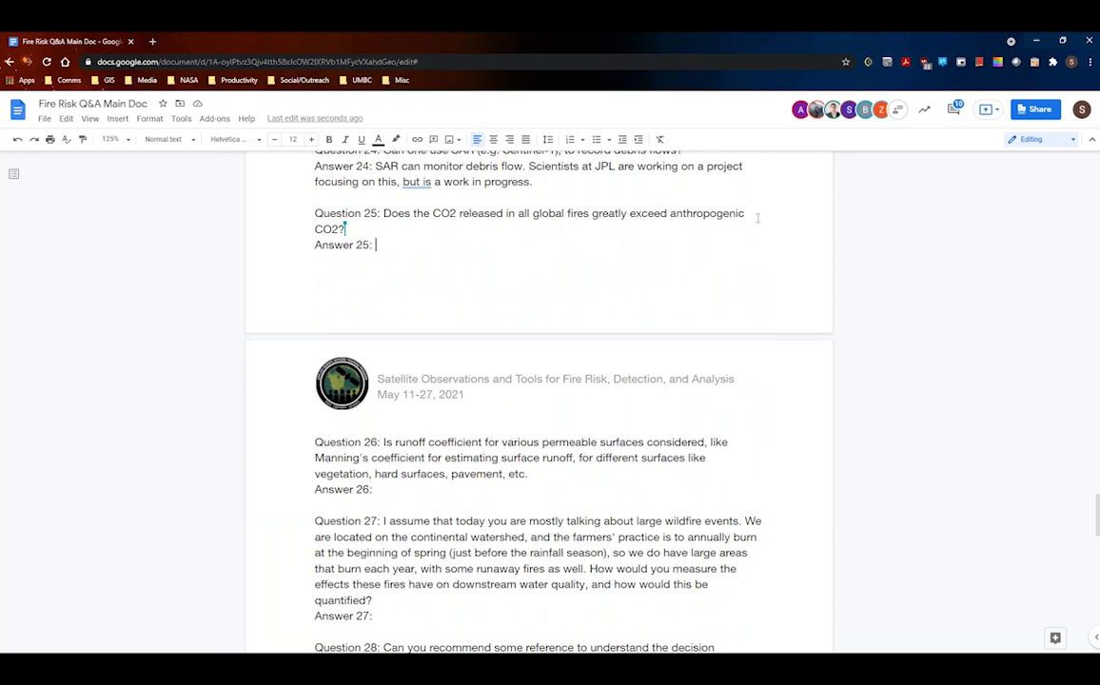
pyautogui.write('Globally, I am not')
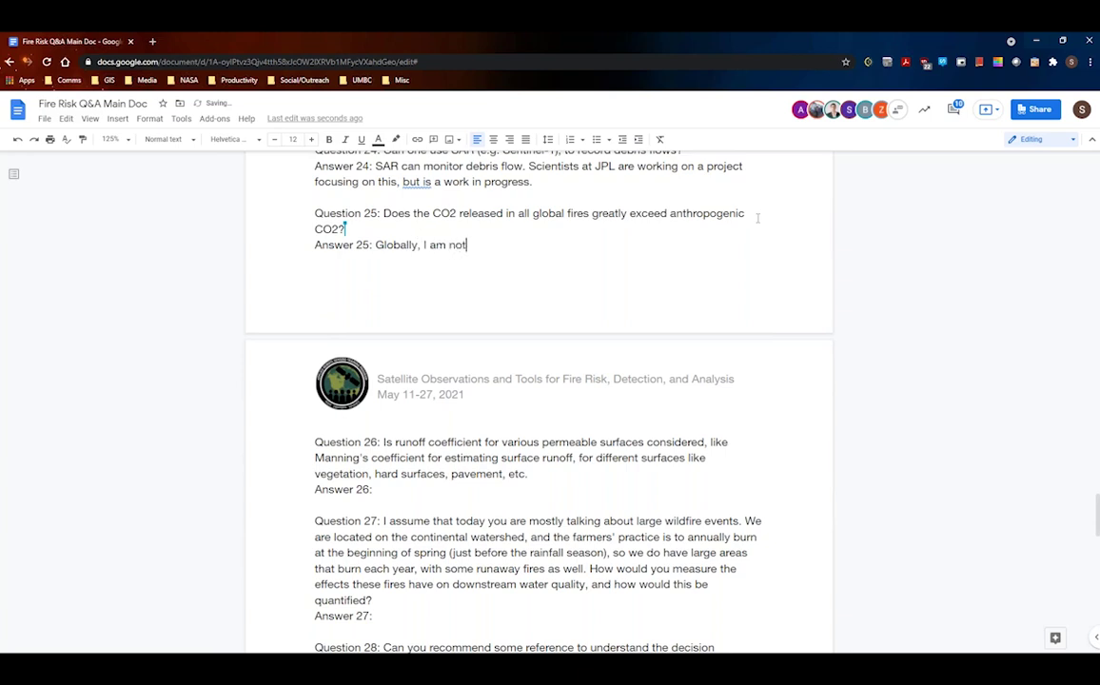
pyautogui.write(' sure. But in the cases of ')
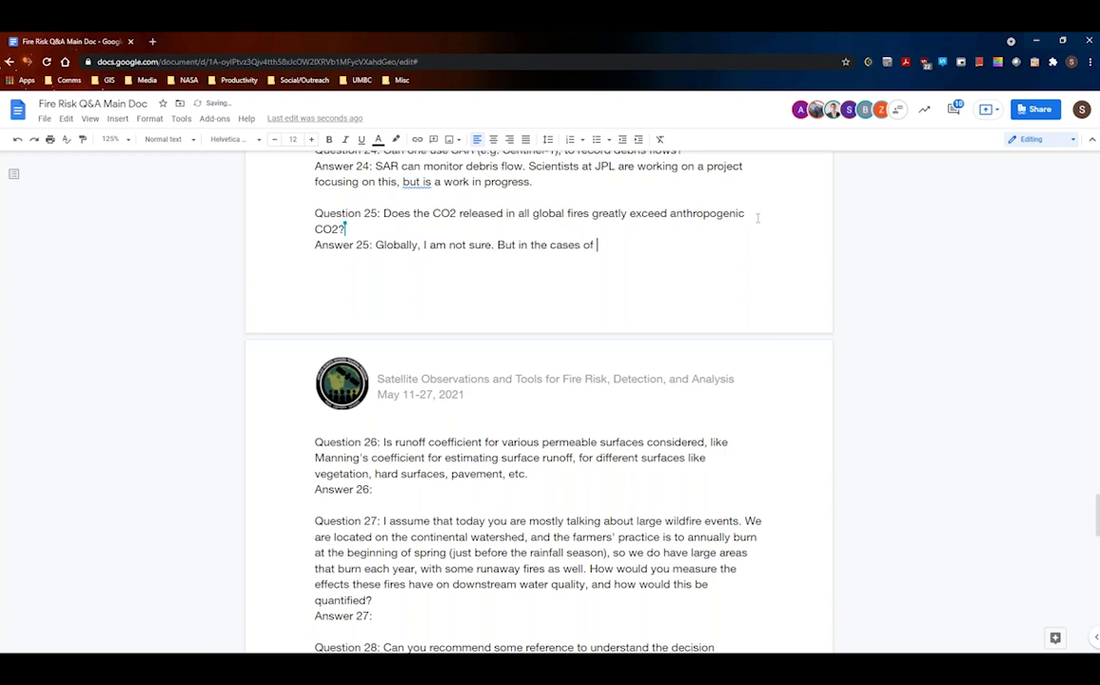
pyautogui.write('California and British Columbia')
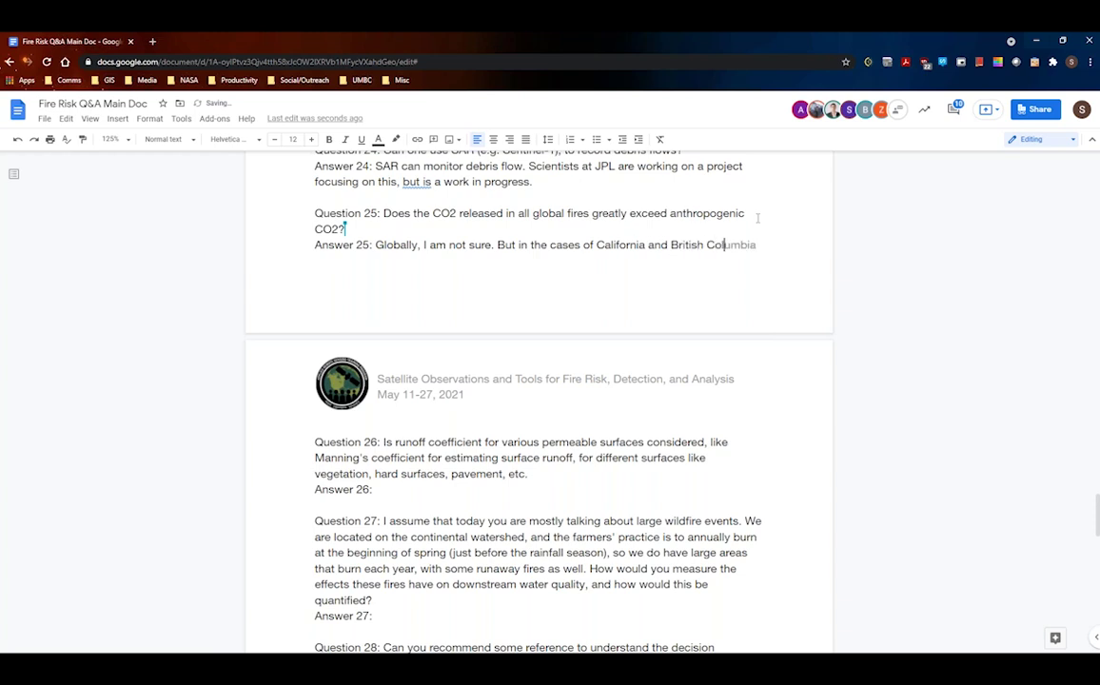
pyautogui.write(', Cand')
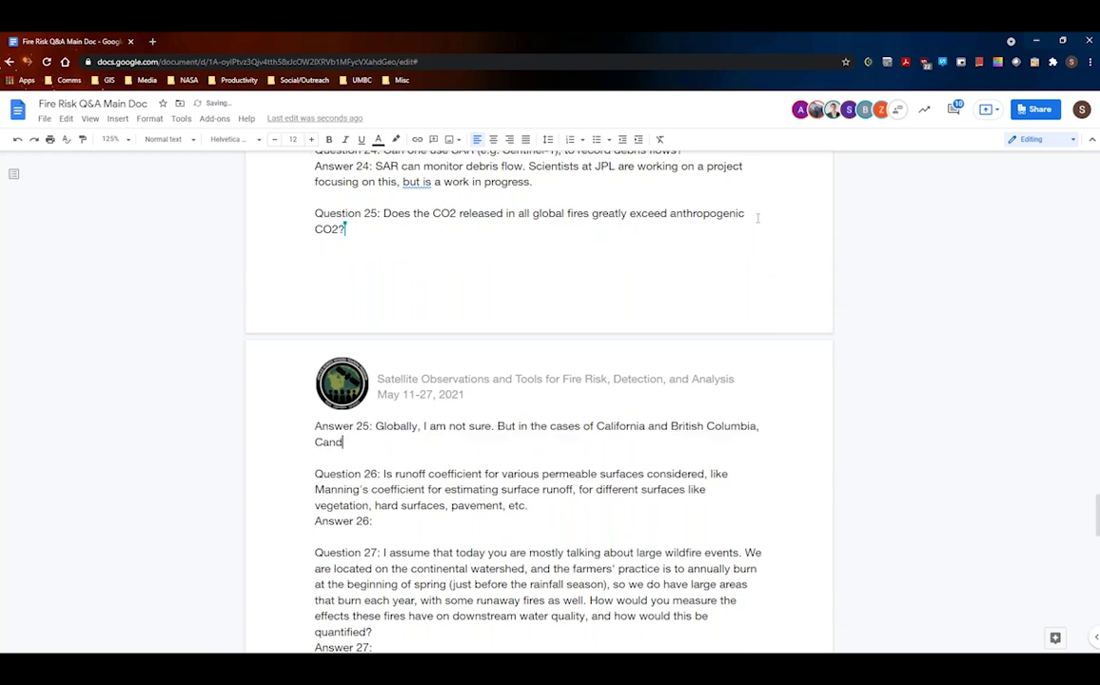
pyautogui.press('BackSpace')
pyautogui.write('ada')
pyautogui.write('does es')
pyautogui.write('cess')
pyautogui.press('BackSpace')
pyautogui.press('BackSpace')
pyautogui.press('BackSpace')
pyautogui.write('ed')
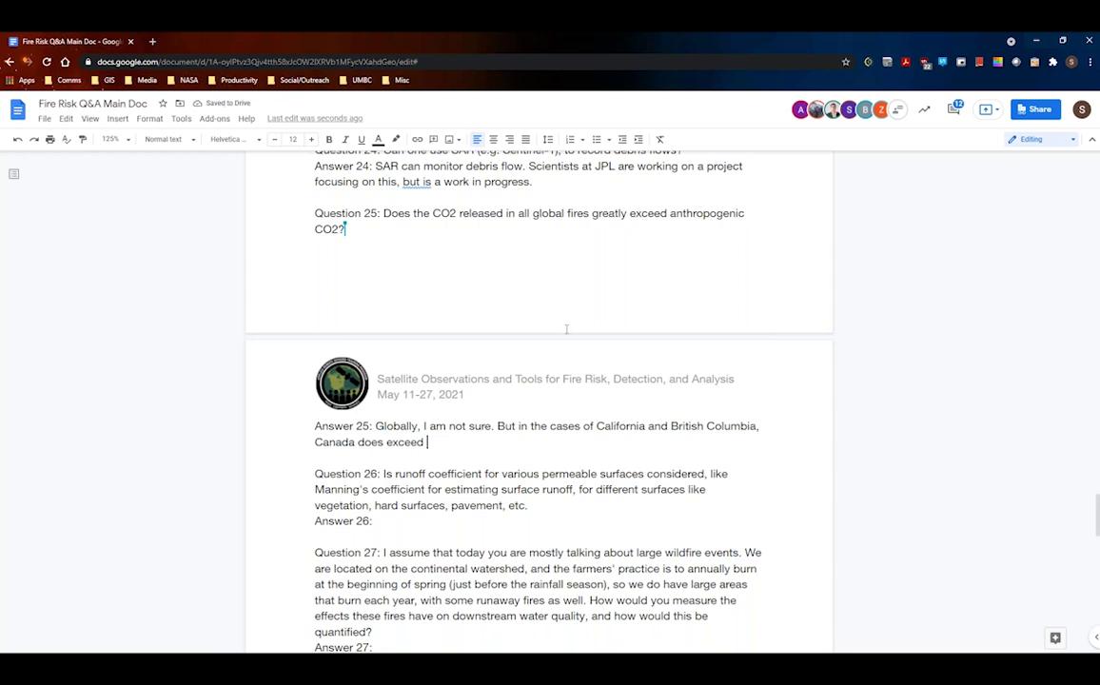
# Insert 'CO2' before 'does', end with 'anthropogenic CO2.' and begin adding 'wildfire'.
pyautogui.click(357, 442)
pyautogui.write('CO2')
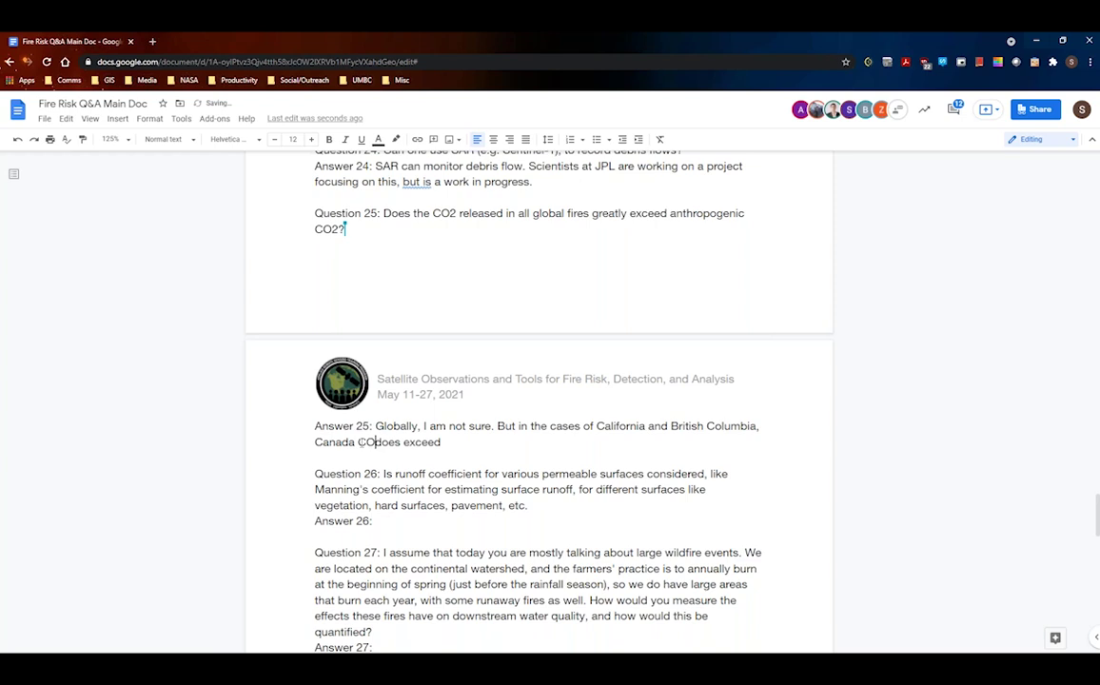
pyautogui.click(469, 437)
pyautogui.write('an')
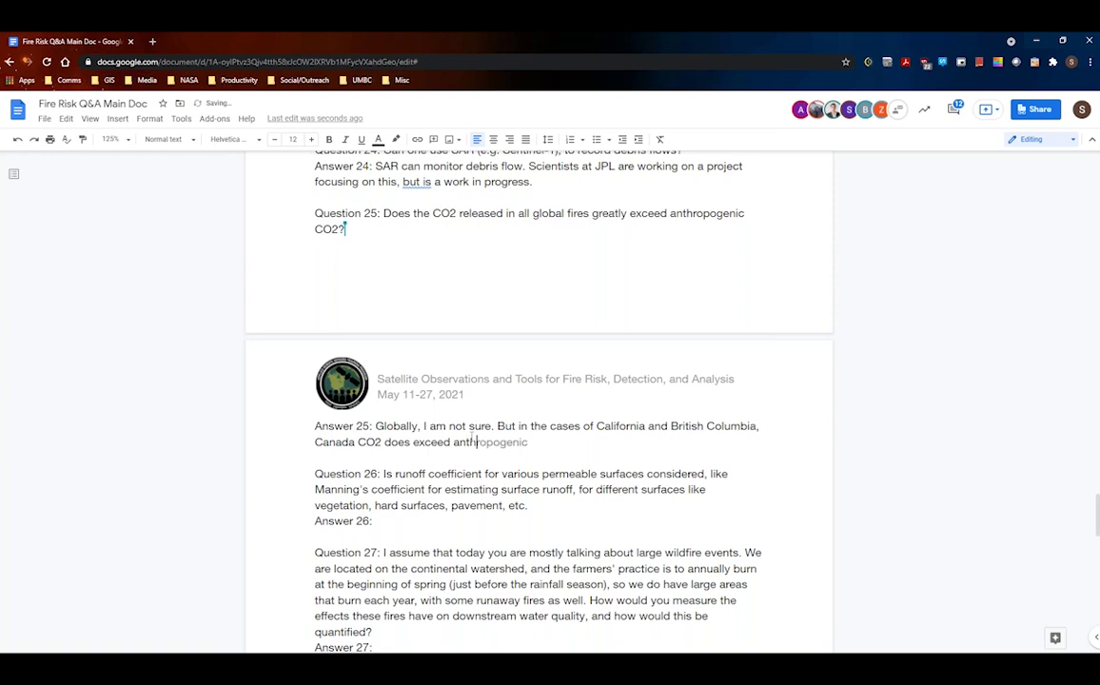
pyautogui.write('thropogenic CO@')
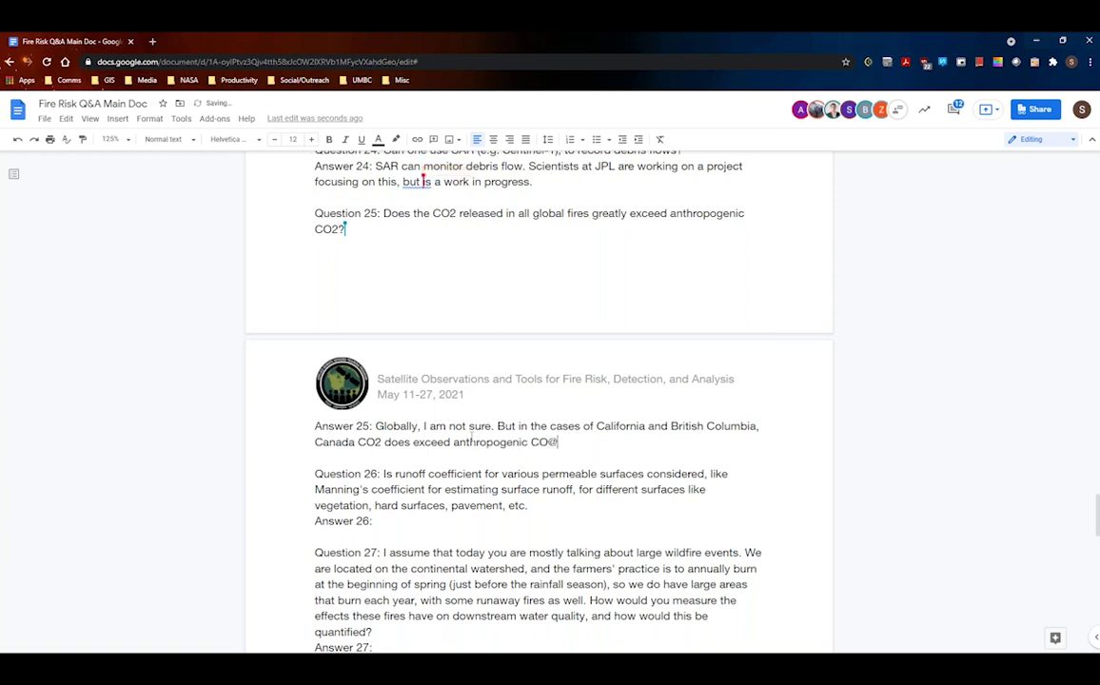
pyautogui.press('BackSpace')
pyautogui.write('2.')
pyautogui.scroll(-2, 405, 517)
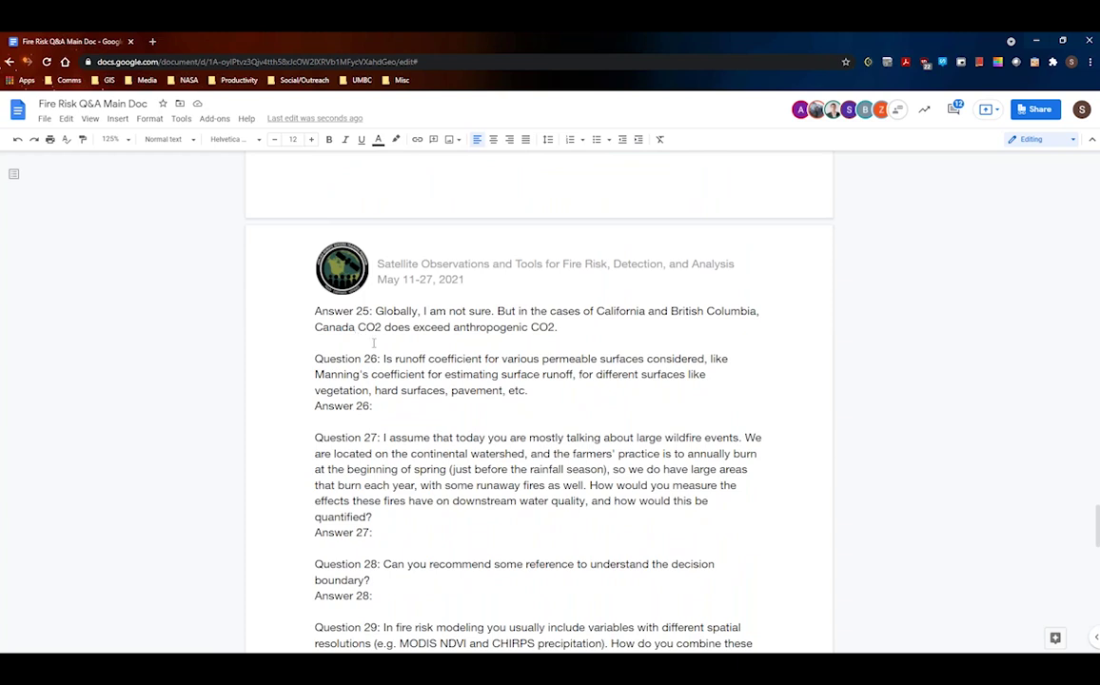
pyautogui.write('wi')
pyautogui.write('ldfre')
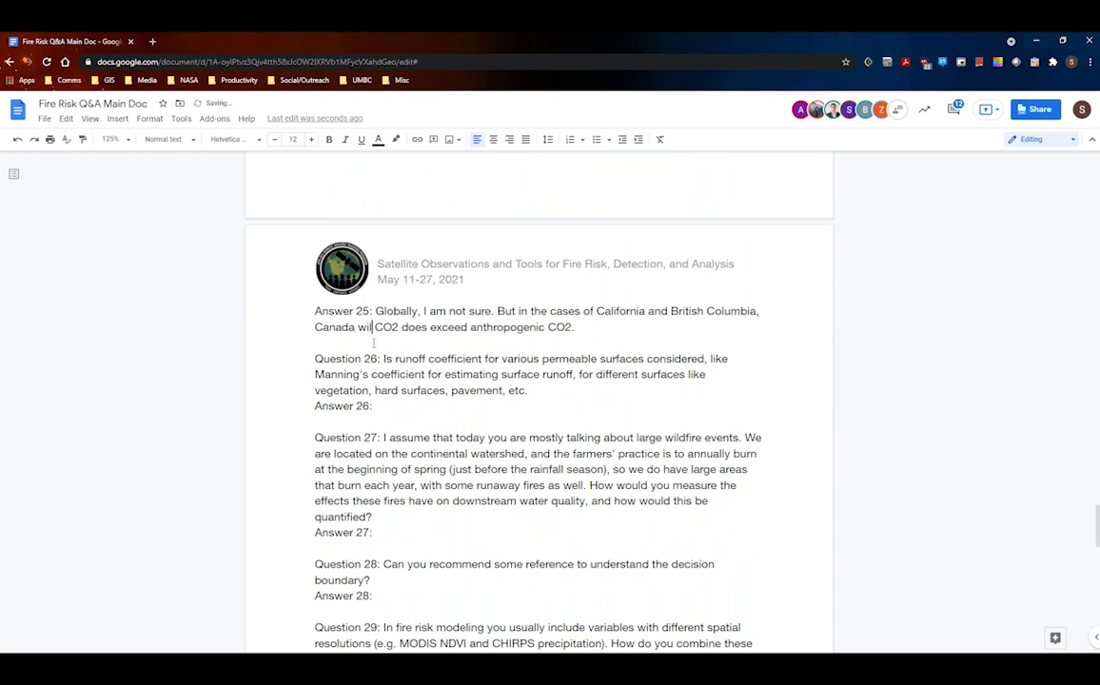
pyautogui.press('BackSpace')
pyautogui.press('BackSpace')
# Complete 'wildfire.' in Answer 25, then write Answer 26: 'GLDAS does take into account what surface it is etc.'.
pyautogui.write('ire.')
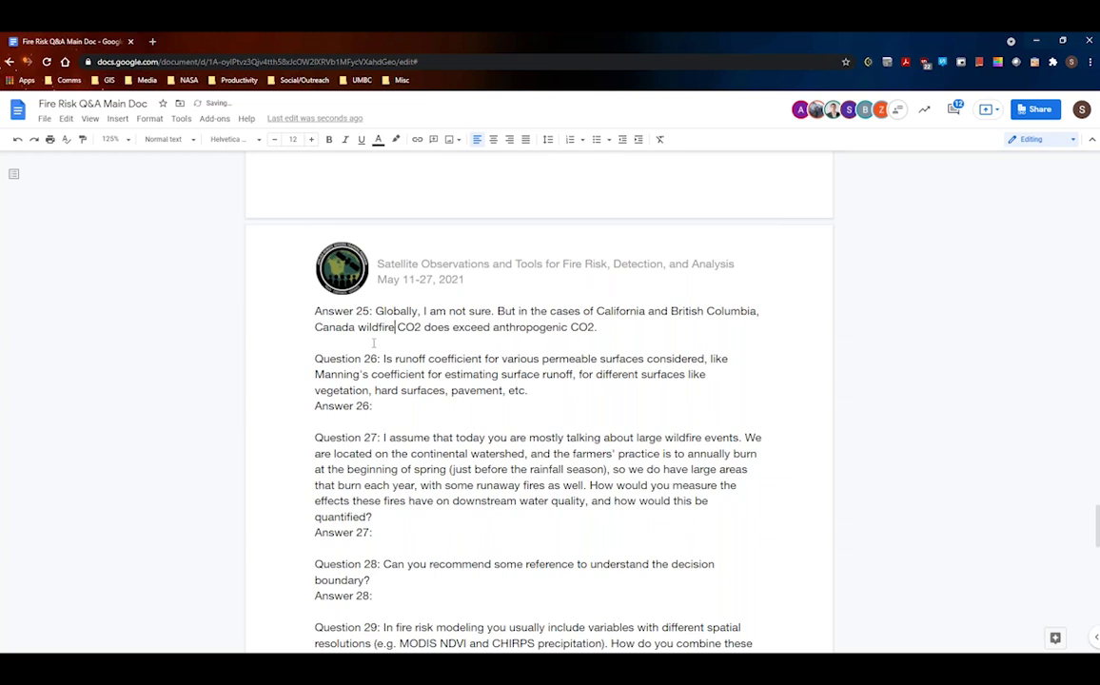
pyautogui.click(457, 404)
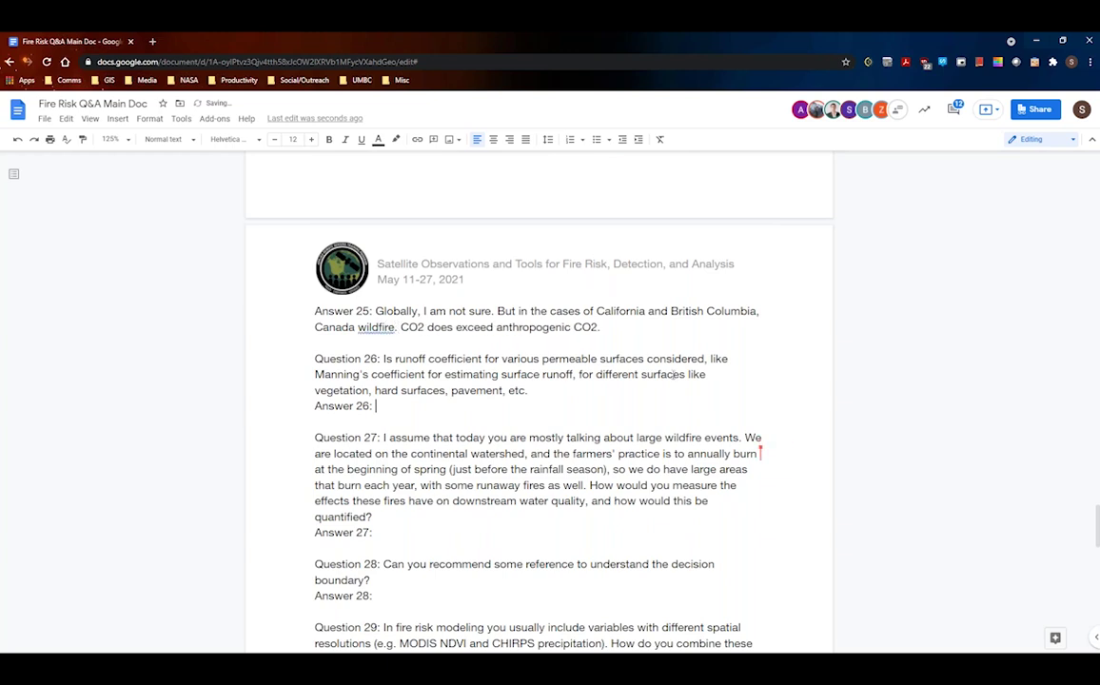
pyautogui.write('GLDAS')
pyautogui.press('BackSpace')
pyautogui.press('BackSpace')
pyautogui.write('DAS t')
pyautogui.press('BackSpace')
pyautogui.write('does take in')
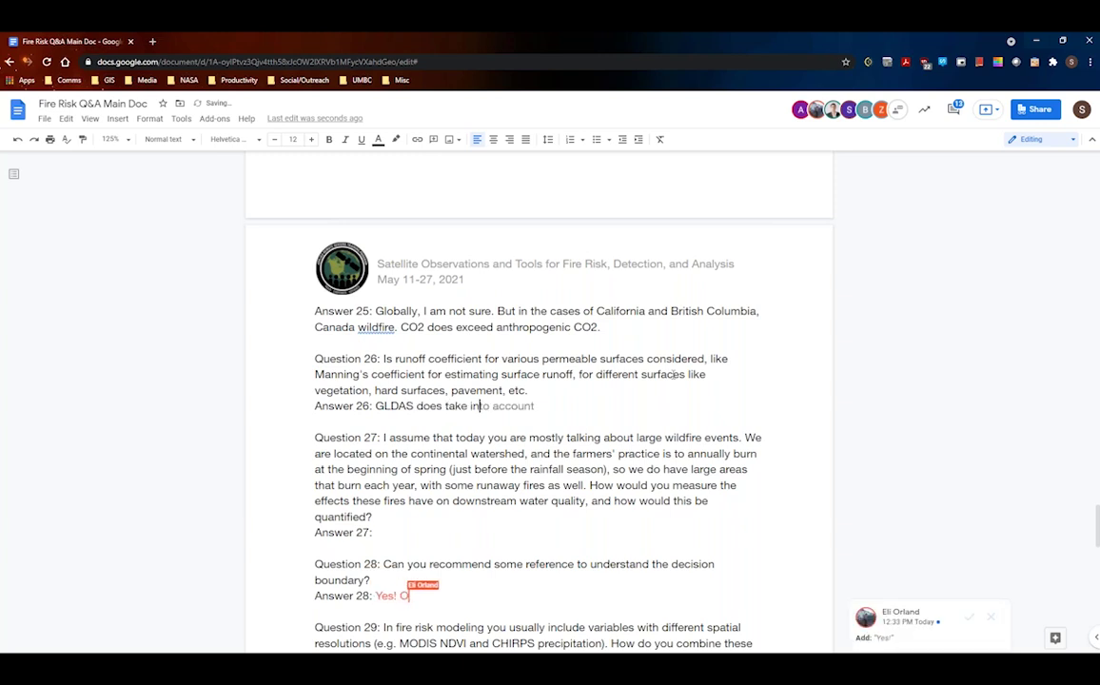
pyautogui.press('Tab')
pyautogui.write('what')
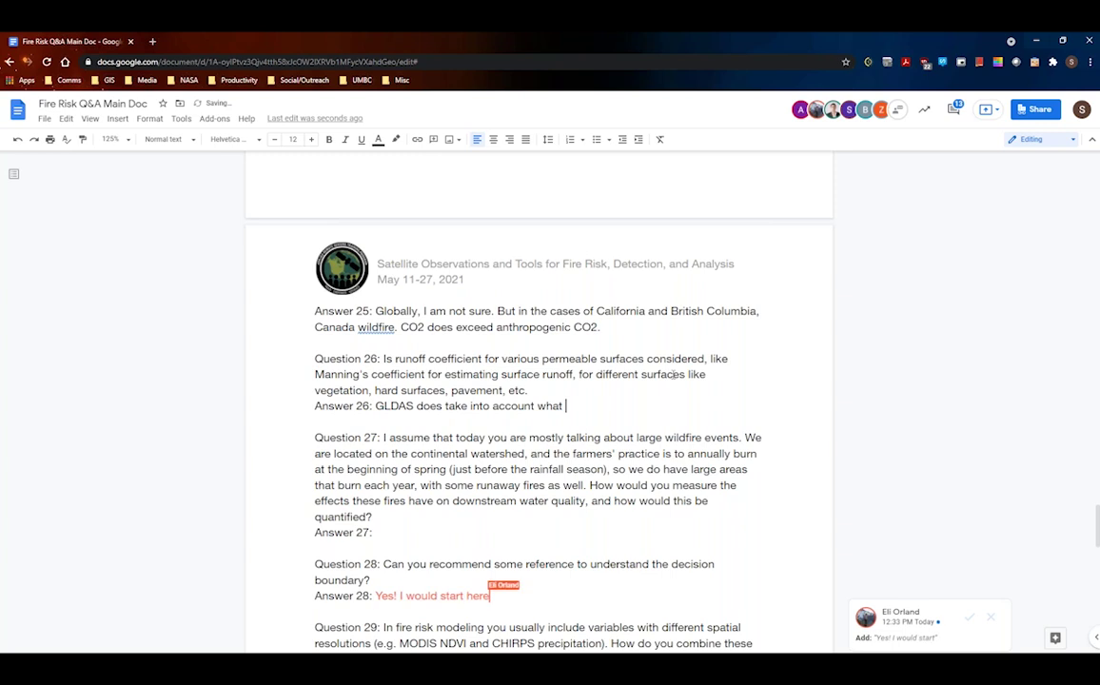
pyautogui.write('surface it ')
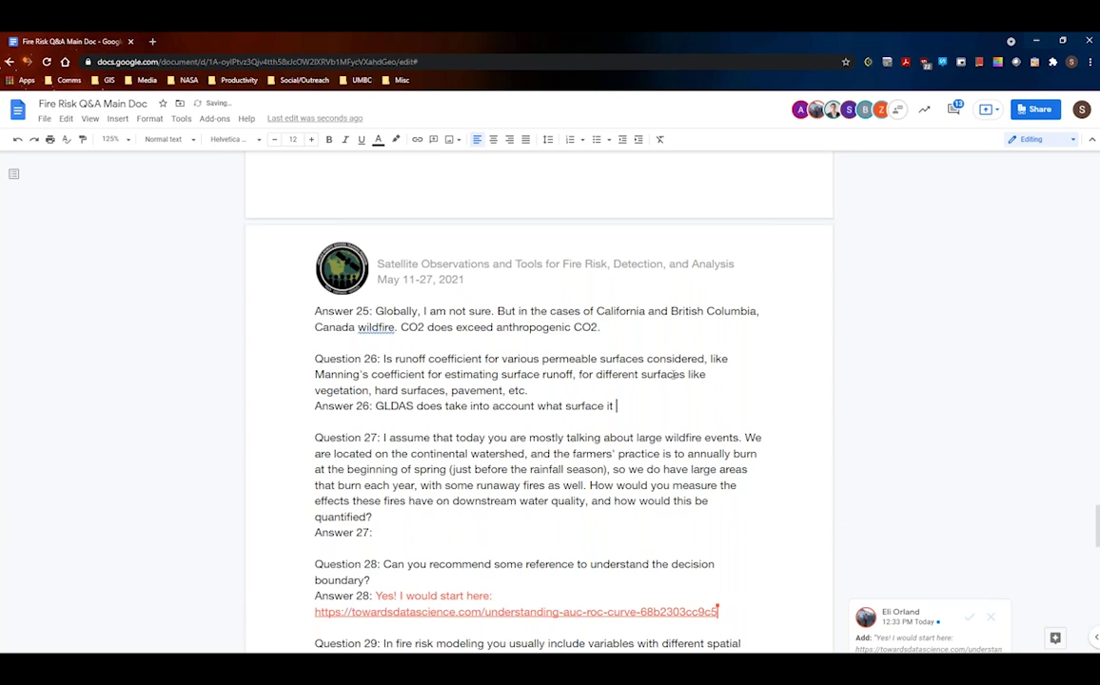
pyautogui.write('is')
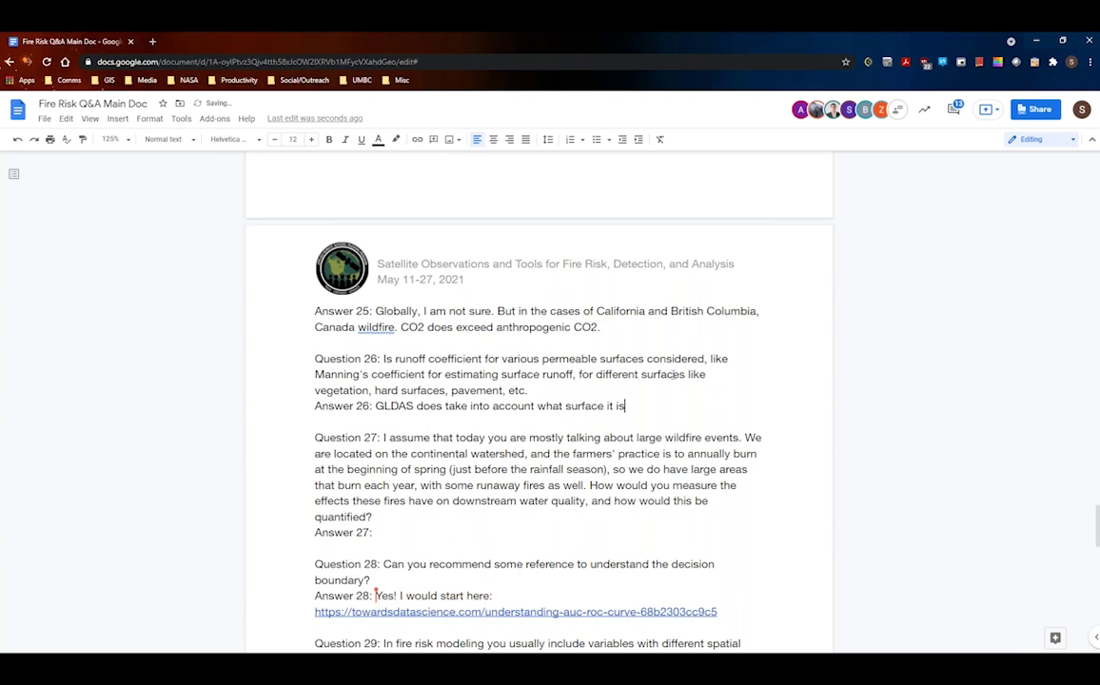
pyautogui.write(' etc.')
# Complete Answer 27 on yearly water-quality differences, in situ data and annual sediment/ash cycling, adding 'and watershed parameters'.
pyautogui.click(374, 532)
pyautogui.scroll(-3, 868, 417)
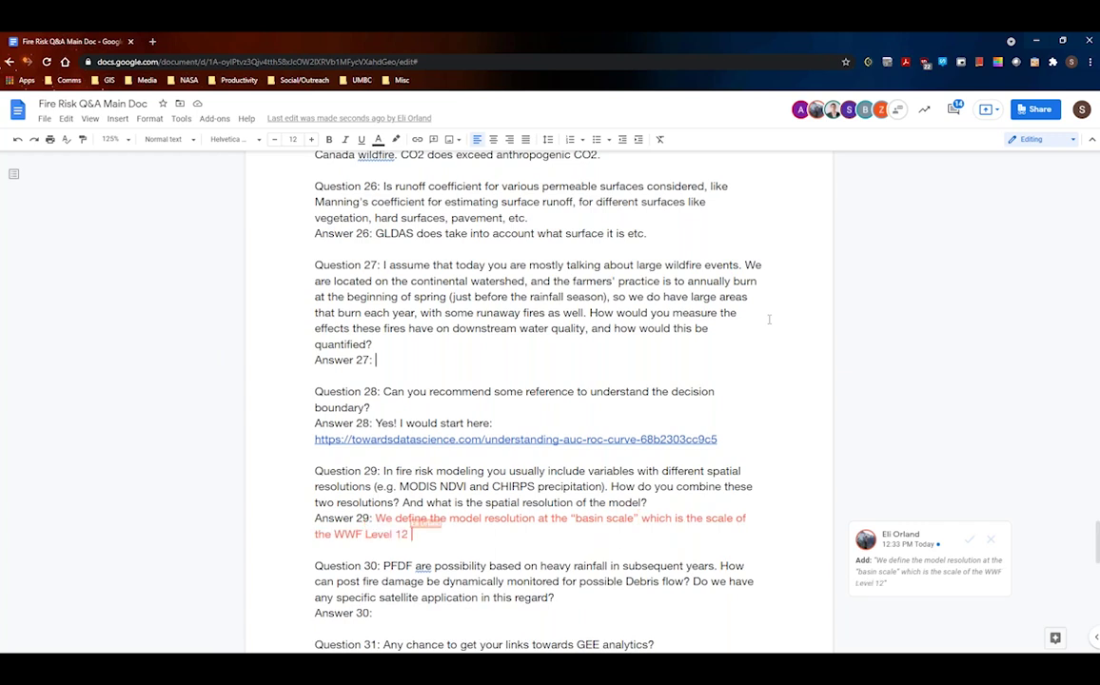
pyautogui.write('If t')
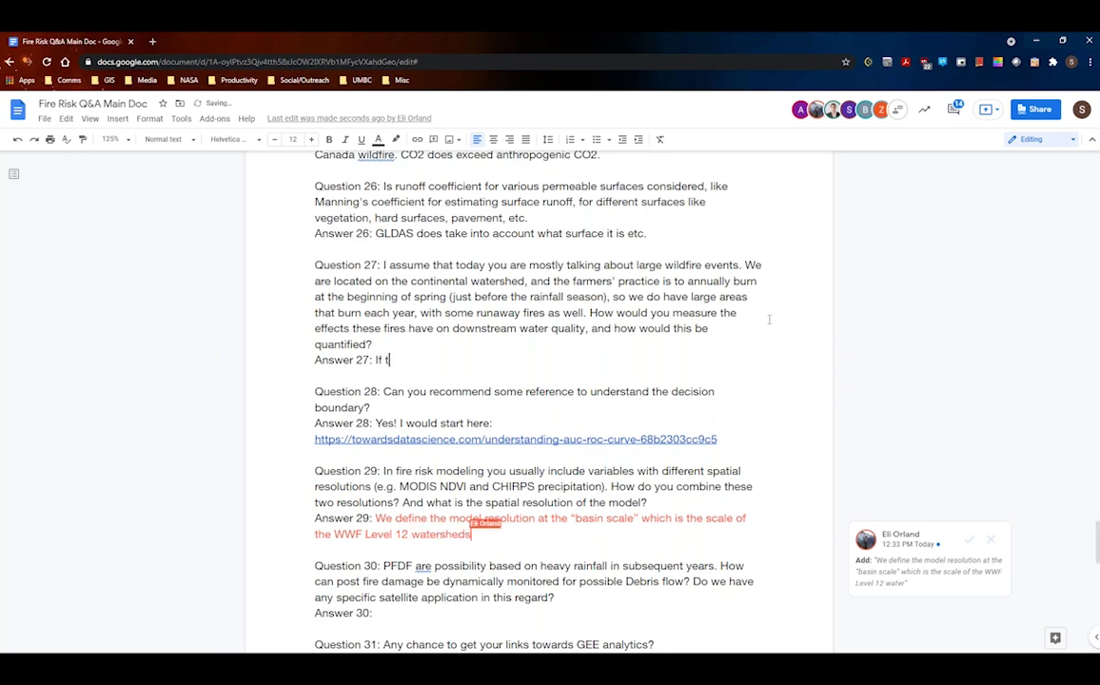
pyautogui.write('his happens ')
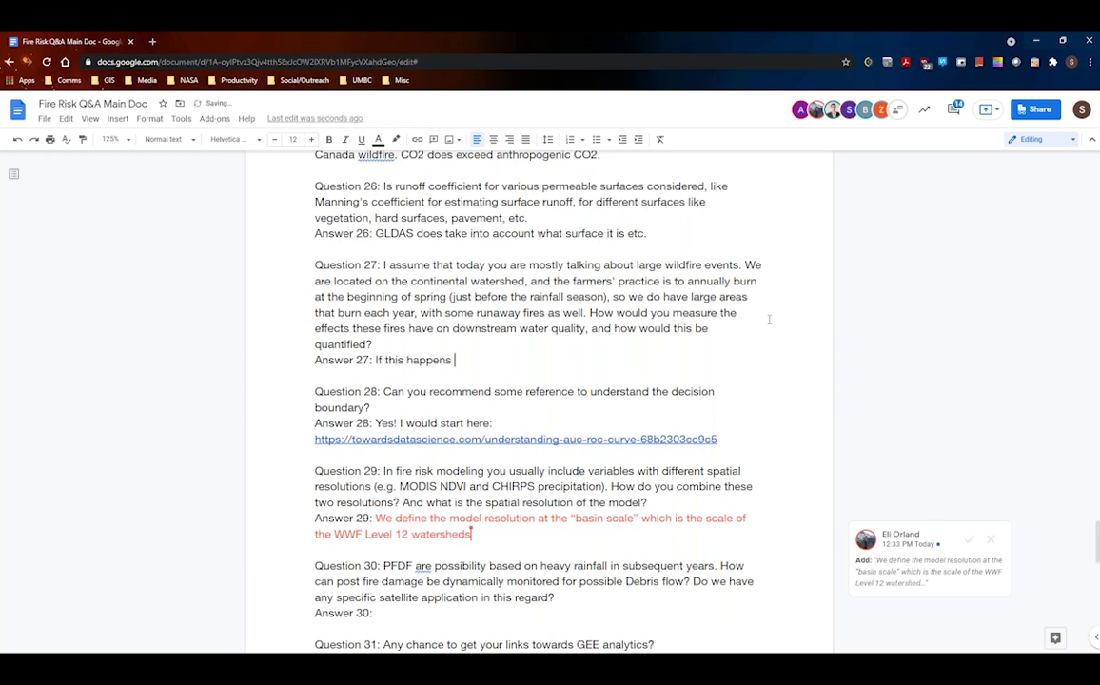
pyautogui.write('every yea')
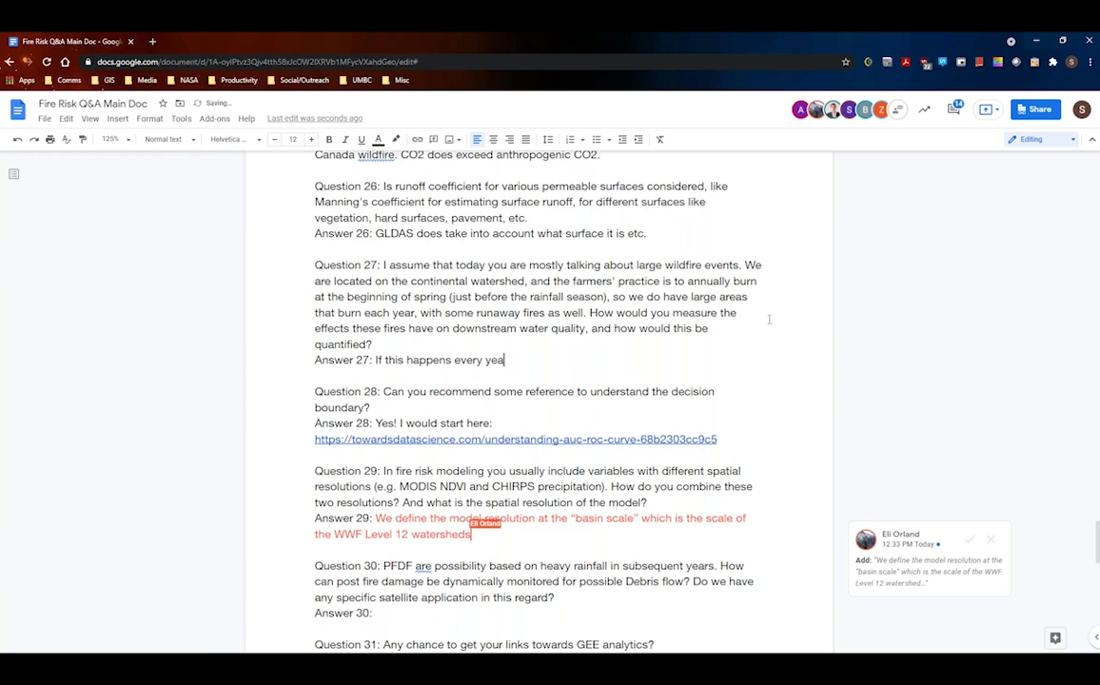
pyautogui.write('r,')
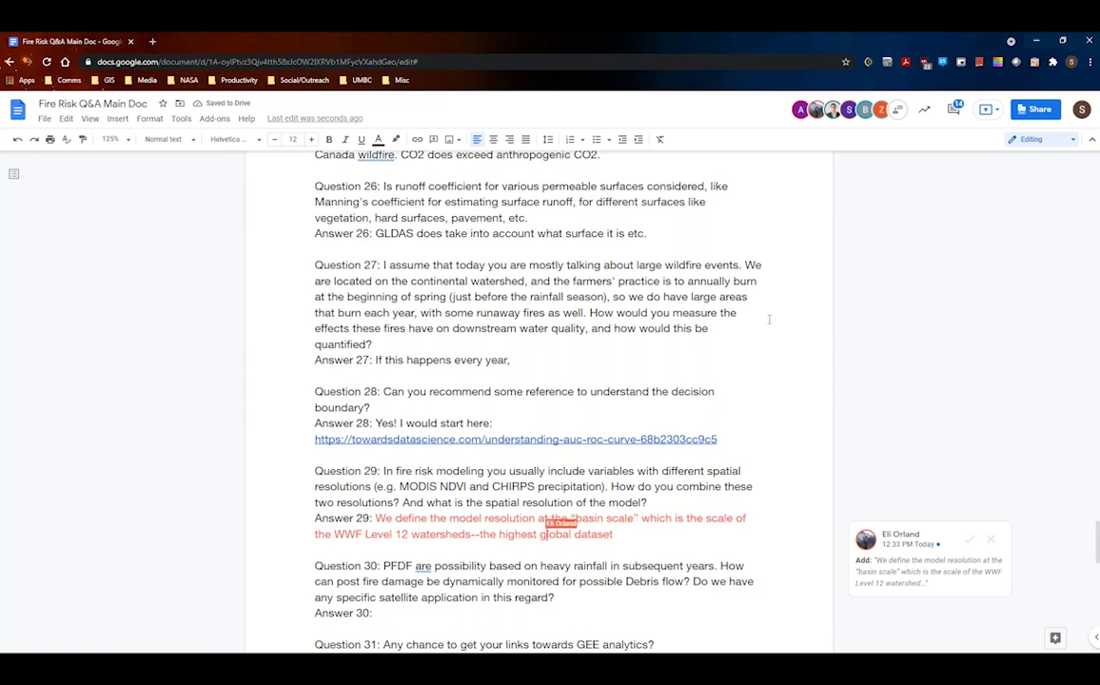
pyautogui.write('moni')
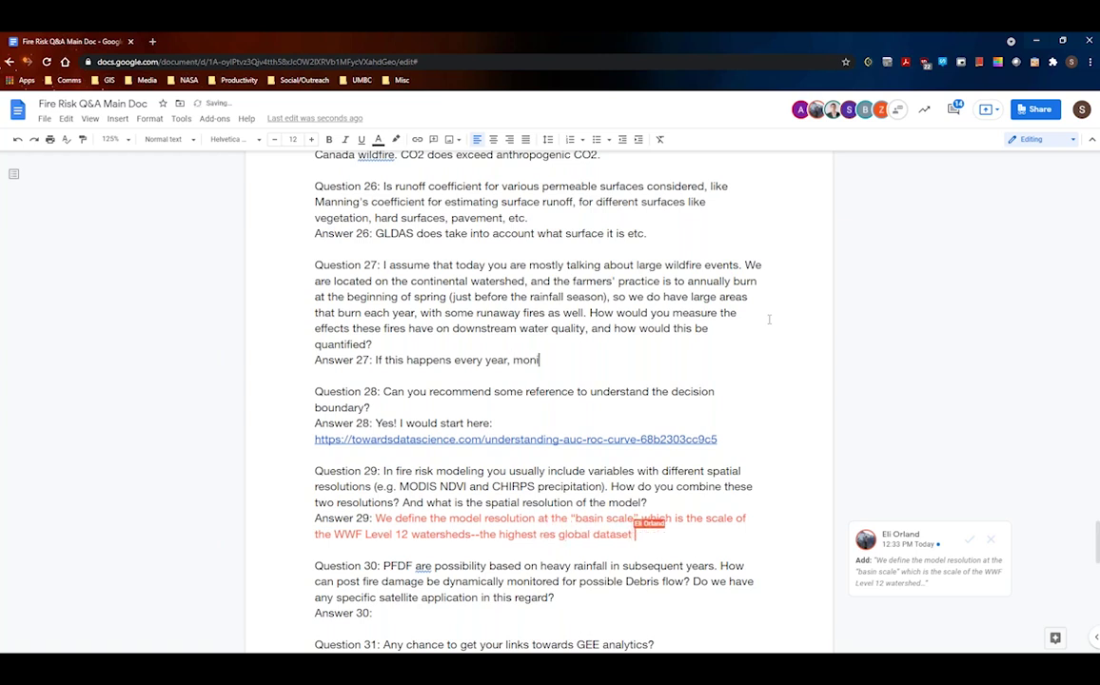
pyautogui.write('toring wa')
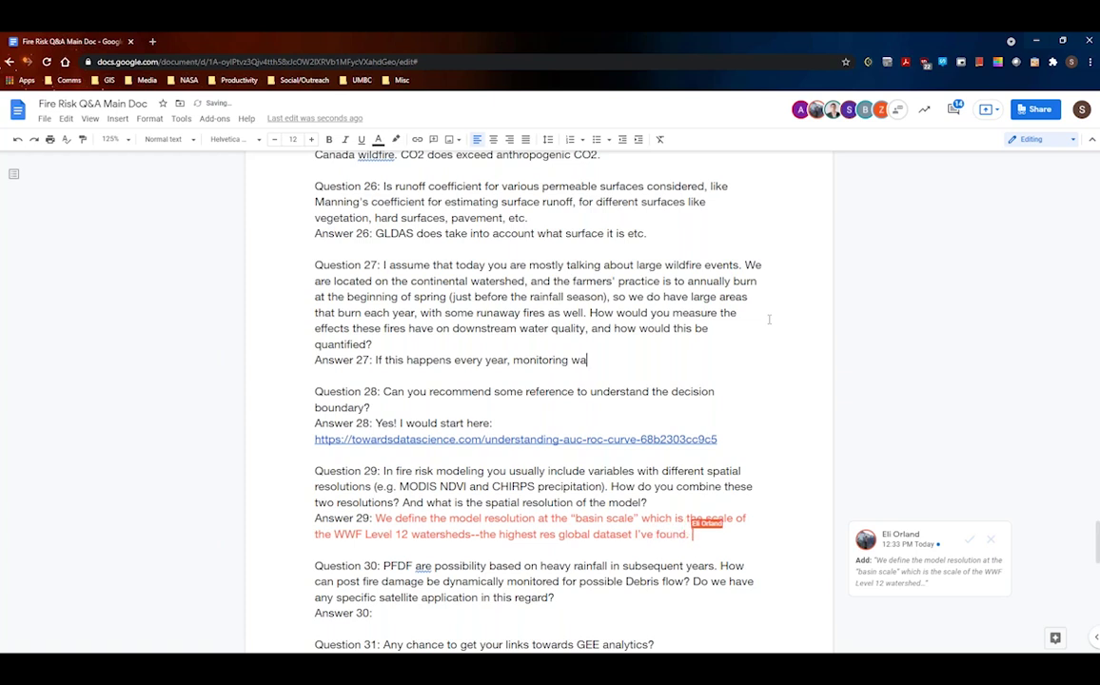
pyautogui.write('ter quality ')
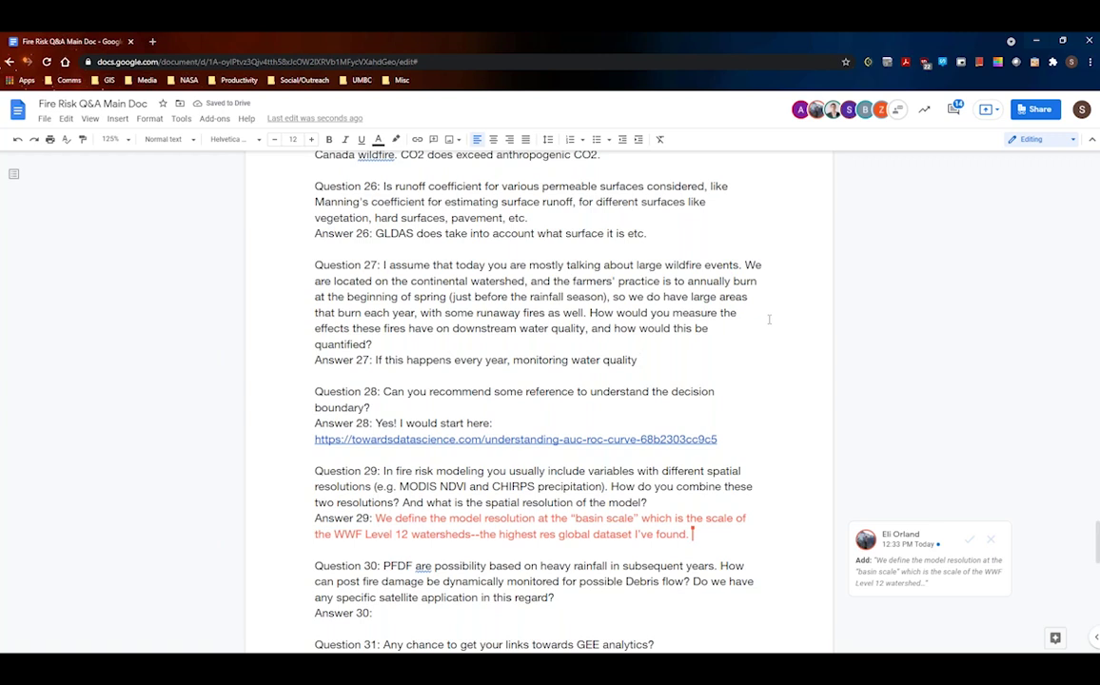
pyautogui.write('will s')
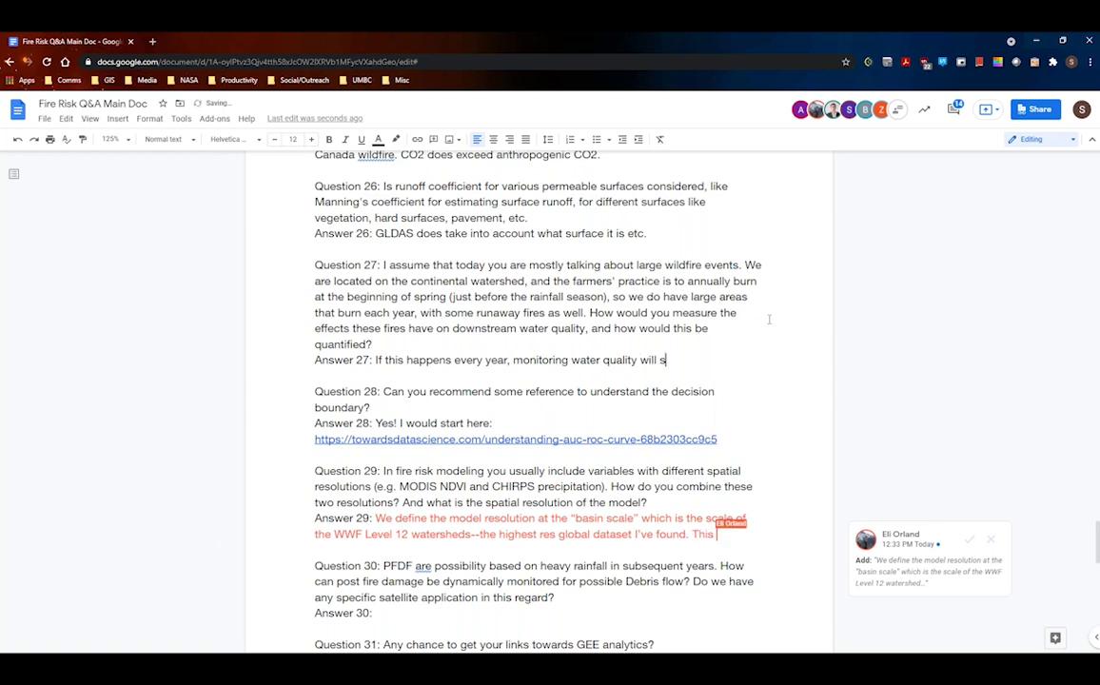
pyautogui.write('how differ')
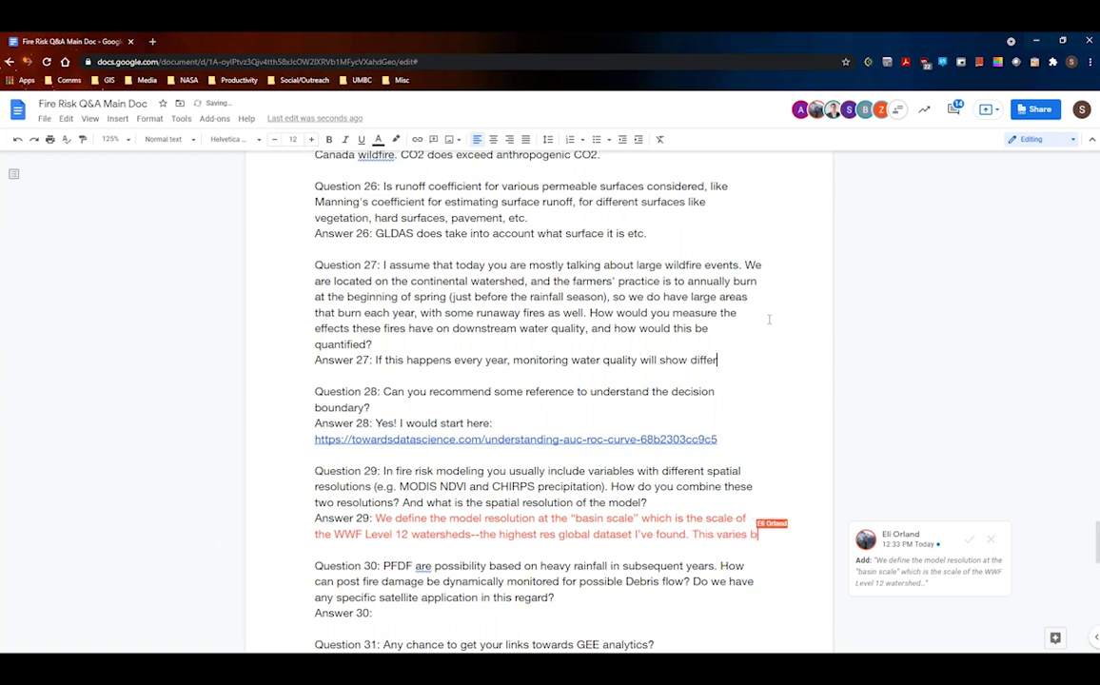
pyautogui.write('ences, b')
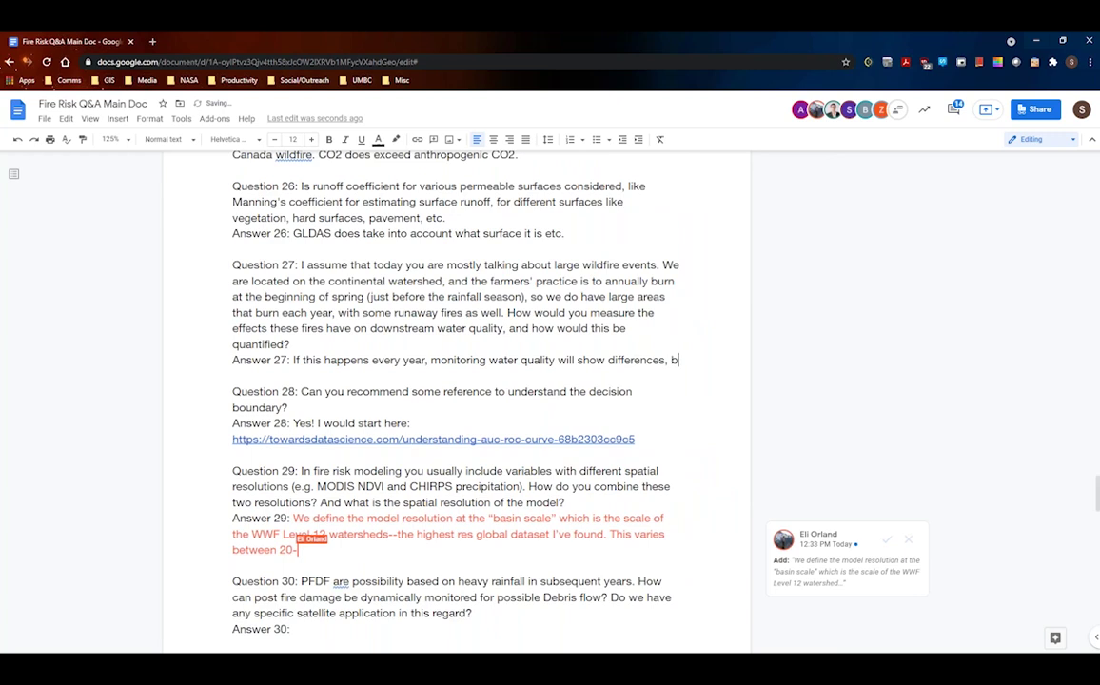
pyautogui.write('ut in situ ')
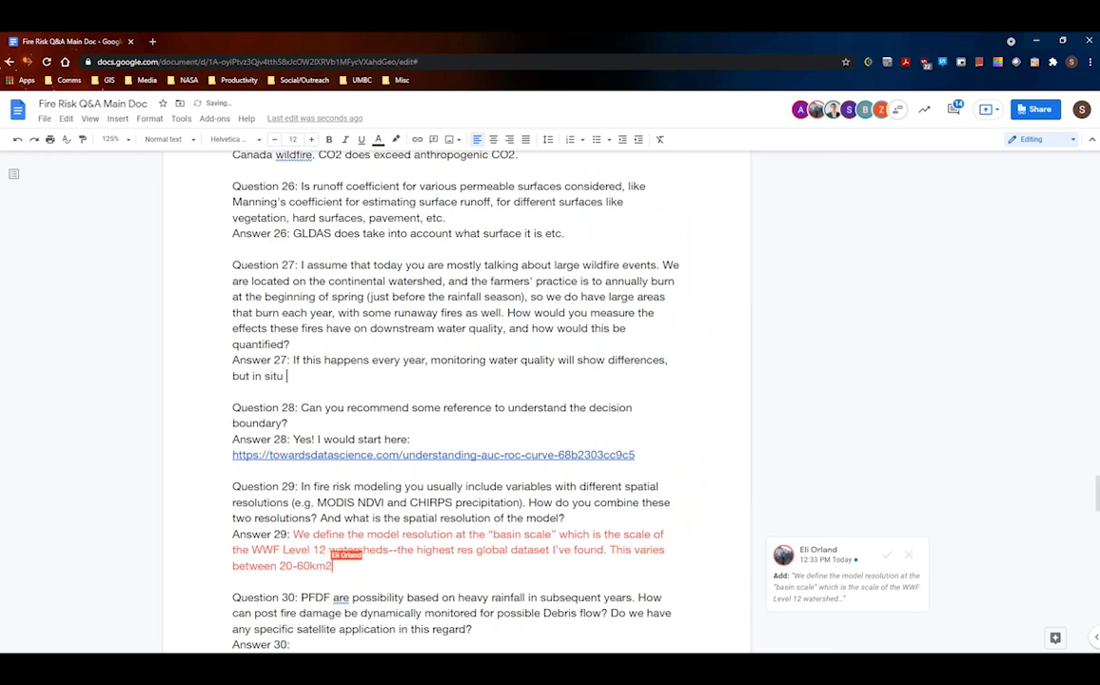
pyautogui.write('data may be')
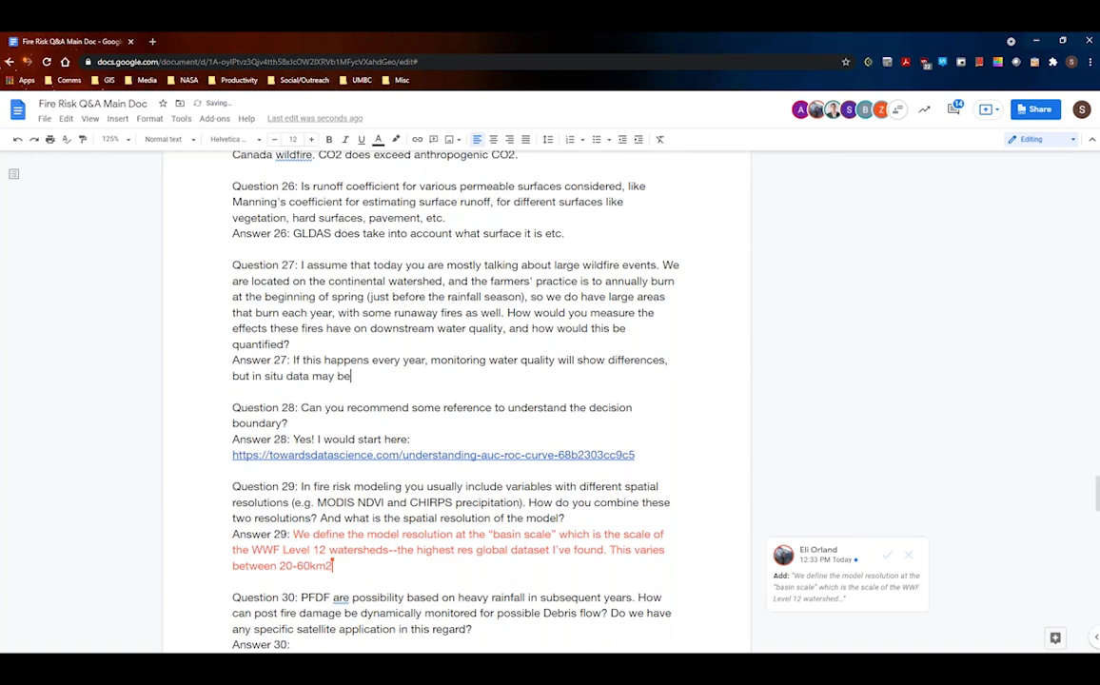
pyautogui.write(' neces')
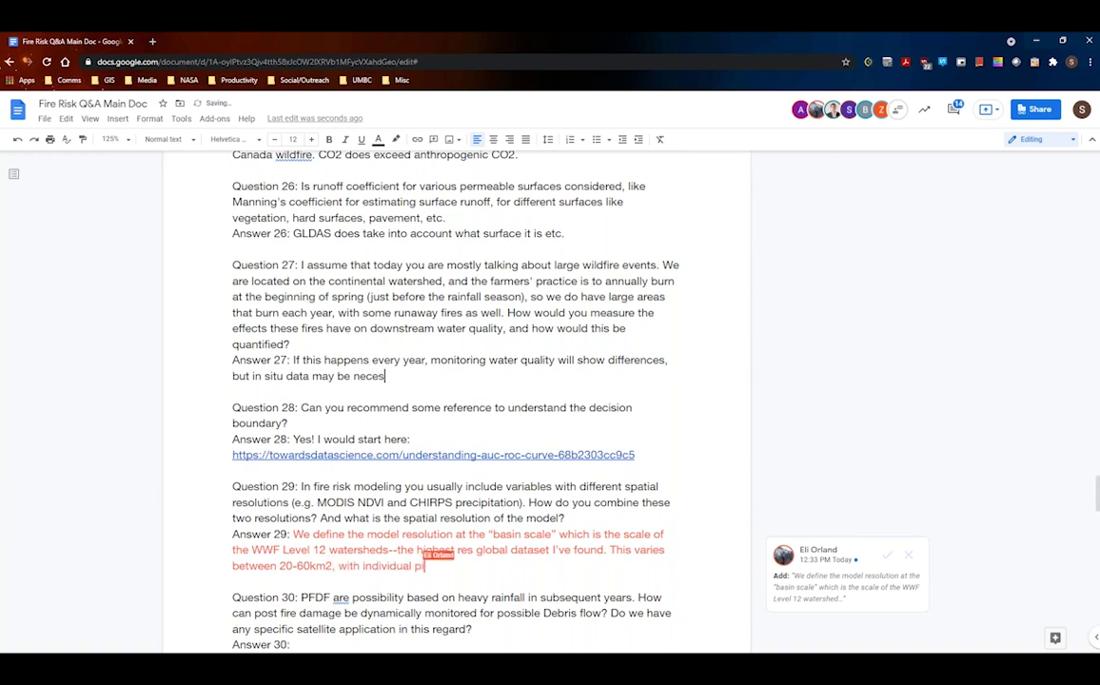
pyautogui.write('sary as well.')
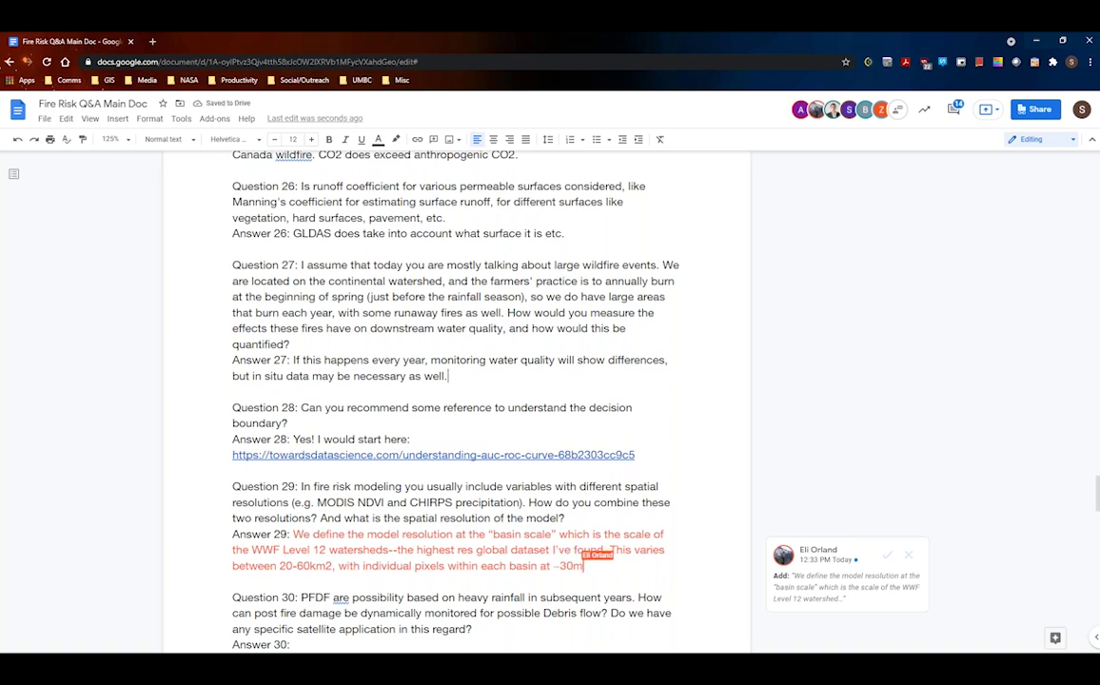
pyautogui.write('Se')
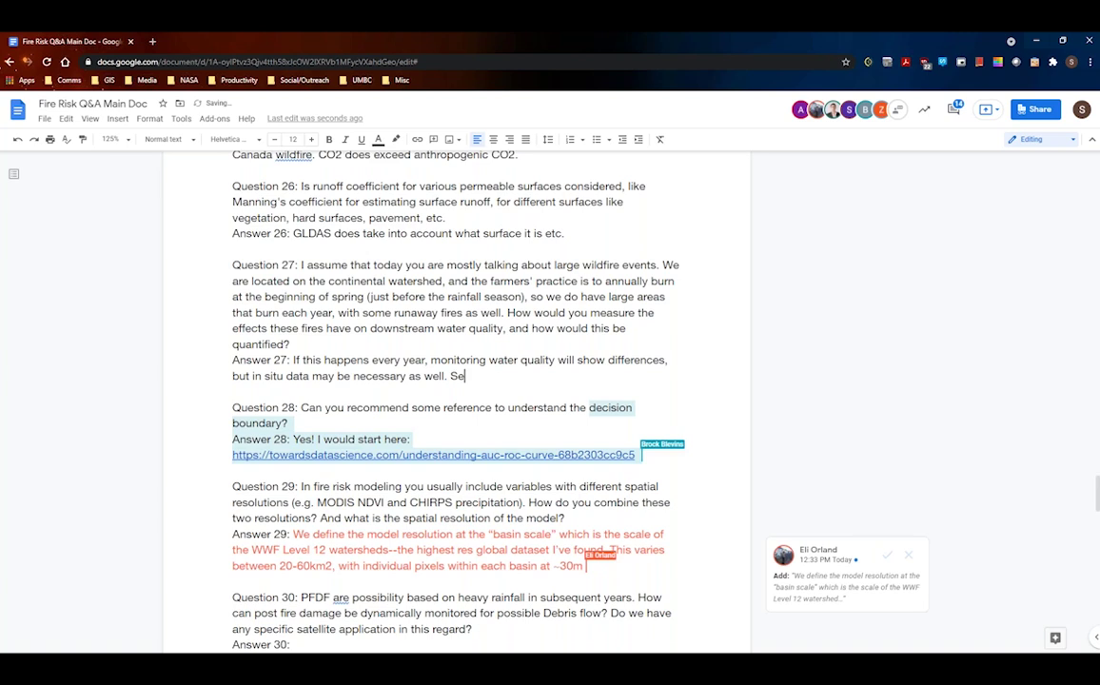
pyautogui.write('diments ')
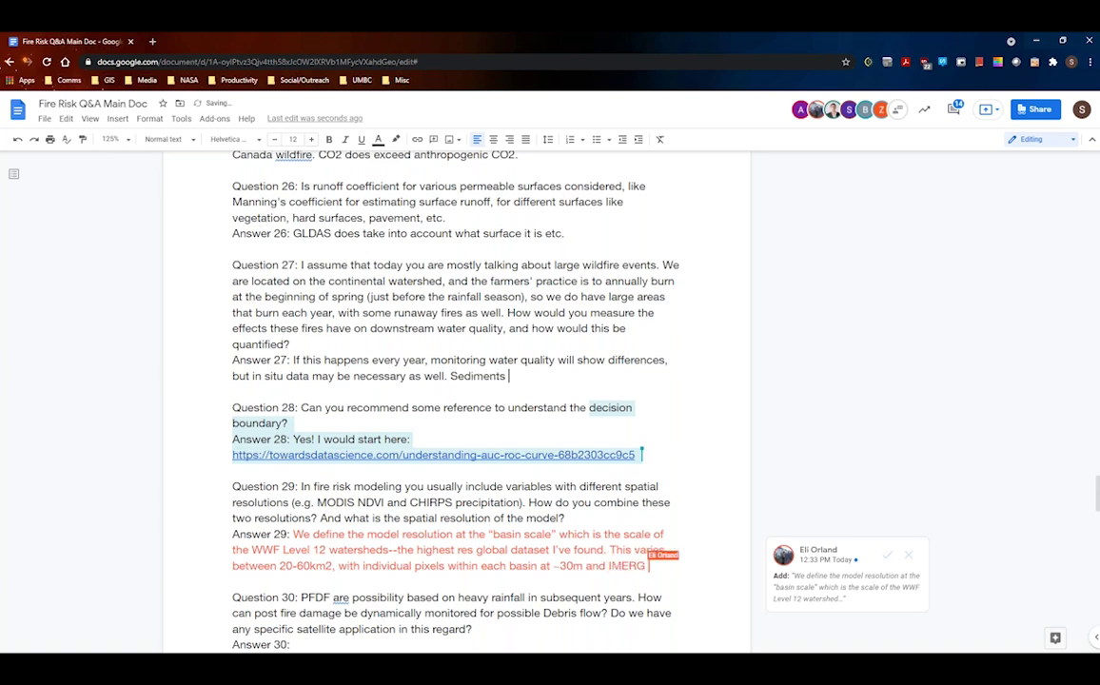
pyautogui.write('and ash wei')
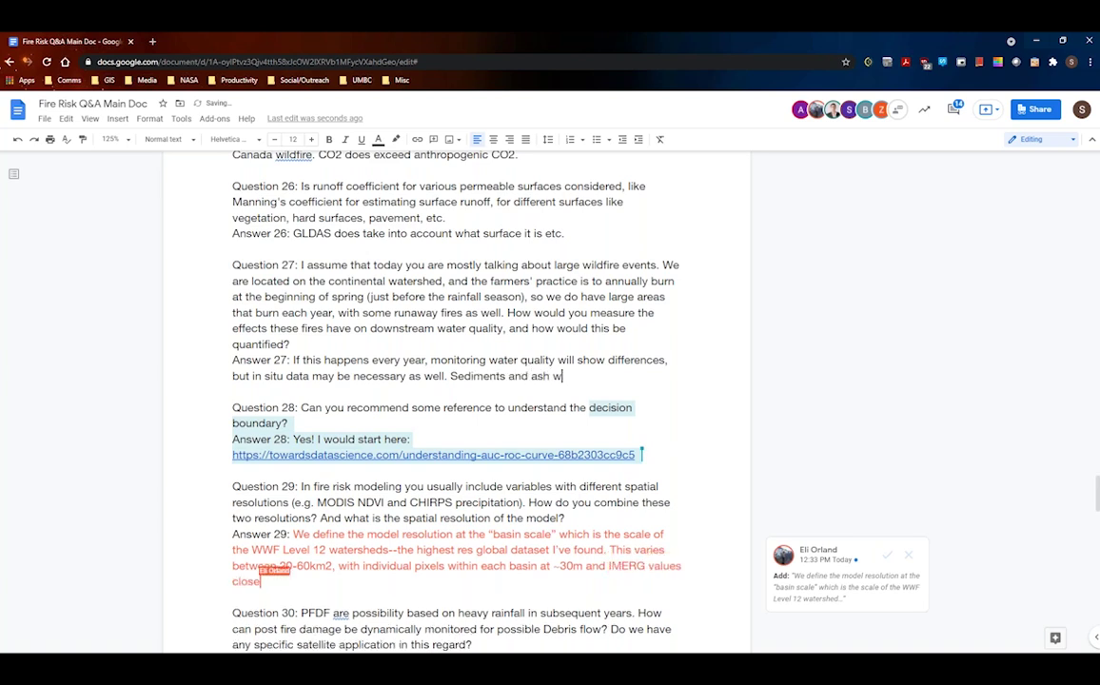
pyautogui.press('BackSpace')
pyautogui.press('BackSpace')
pyautogui.write('ill ')
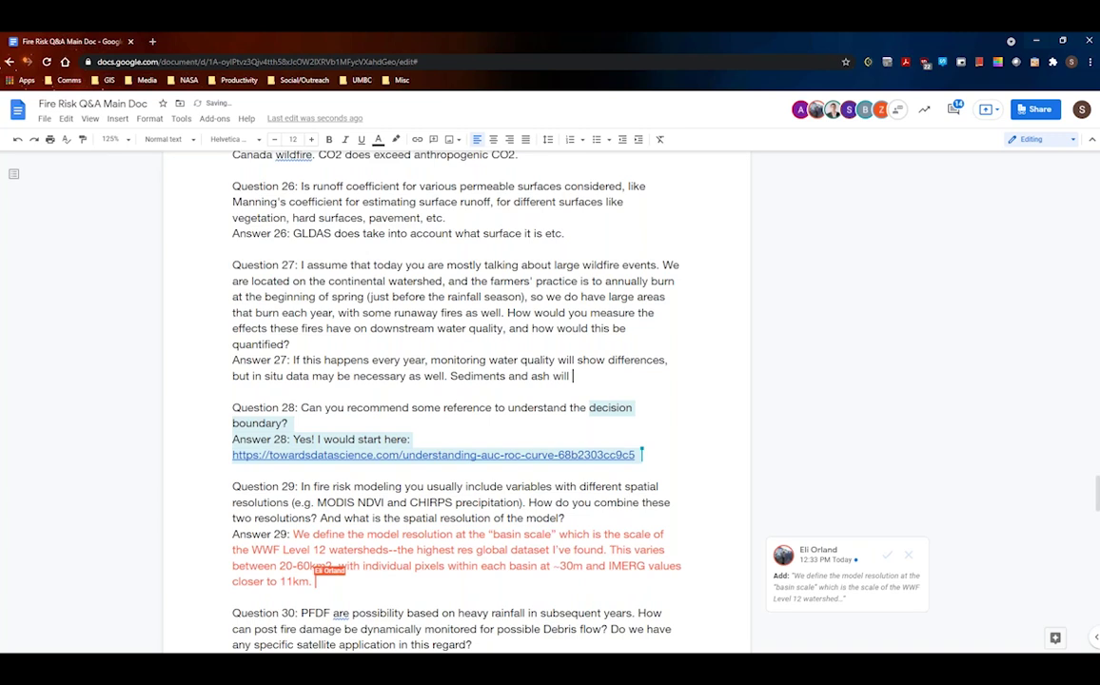
pyautogui.write('show ')
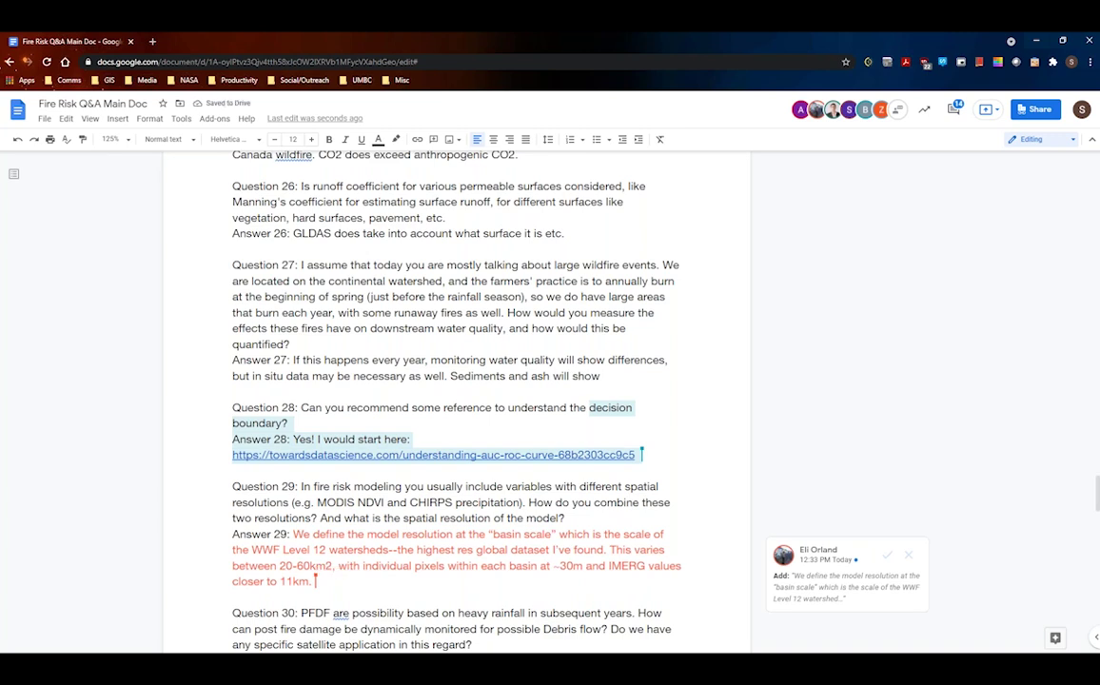
pyautogui.write('cy')
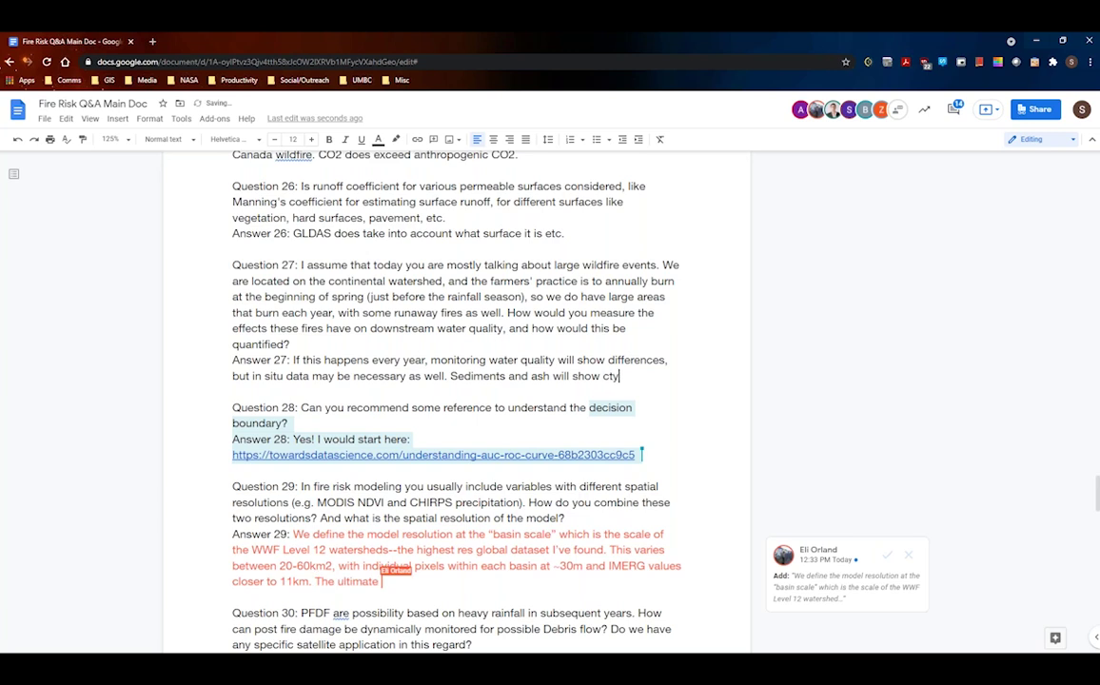
pyautogui.write('cling on ')
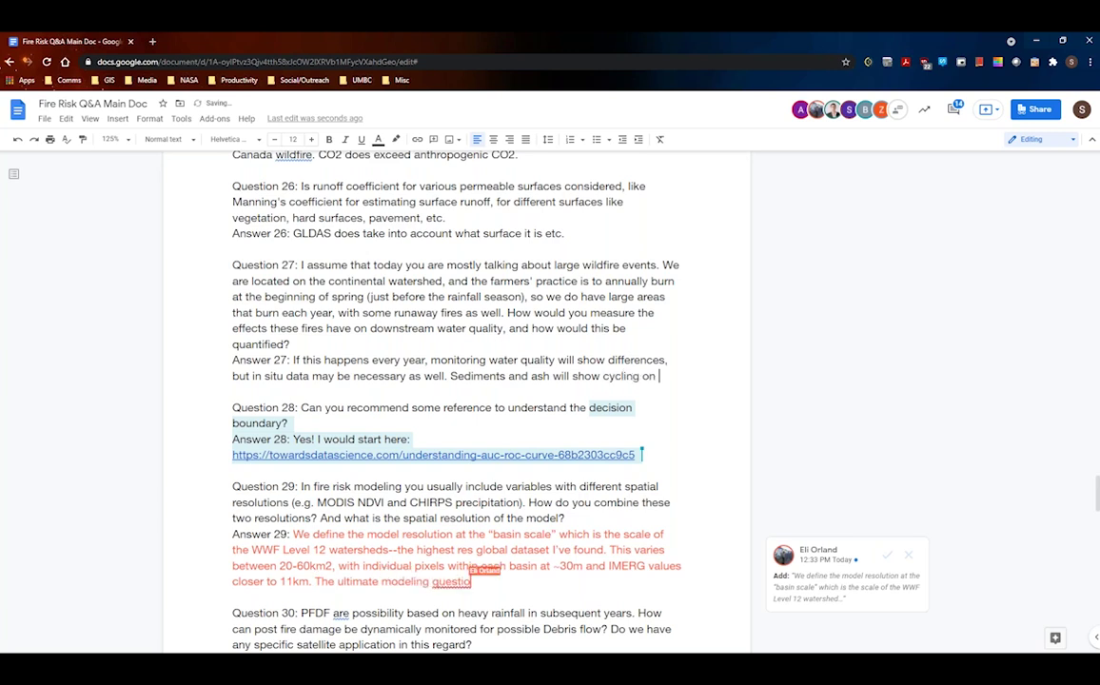
pyautogui.write('the ann')
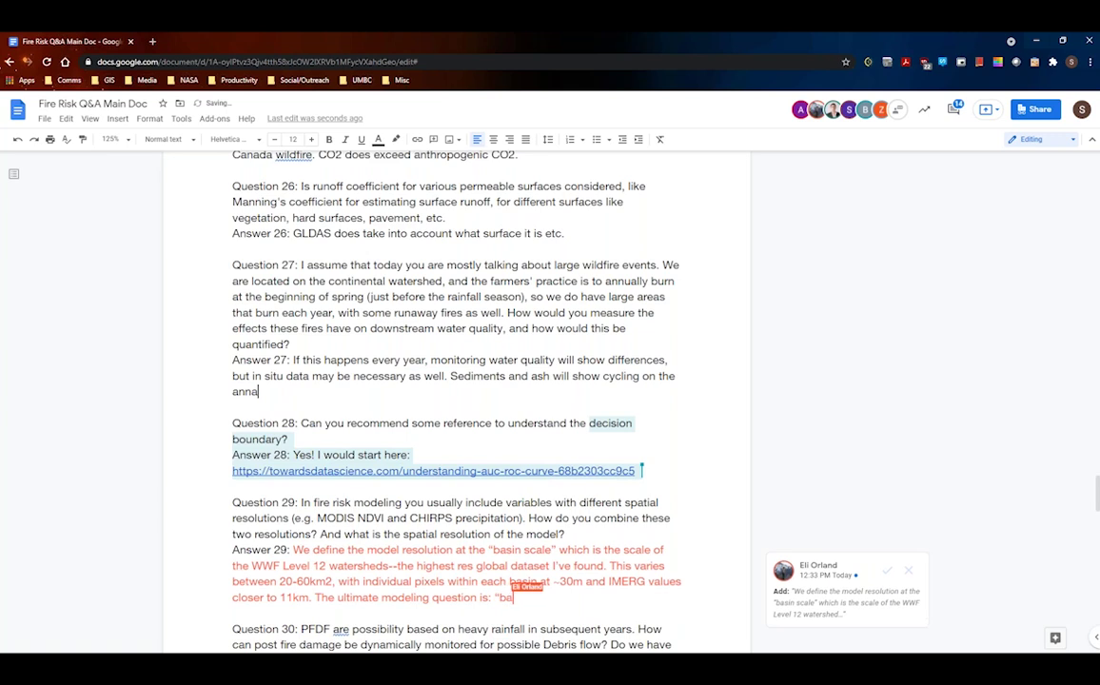
pyautogui.write('ual scale')
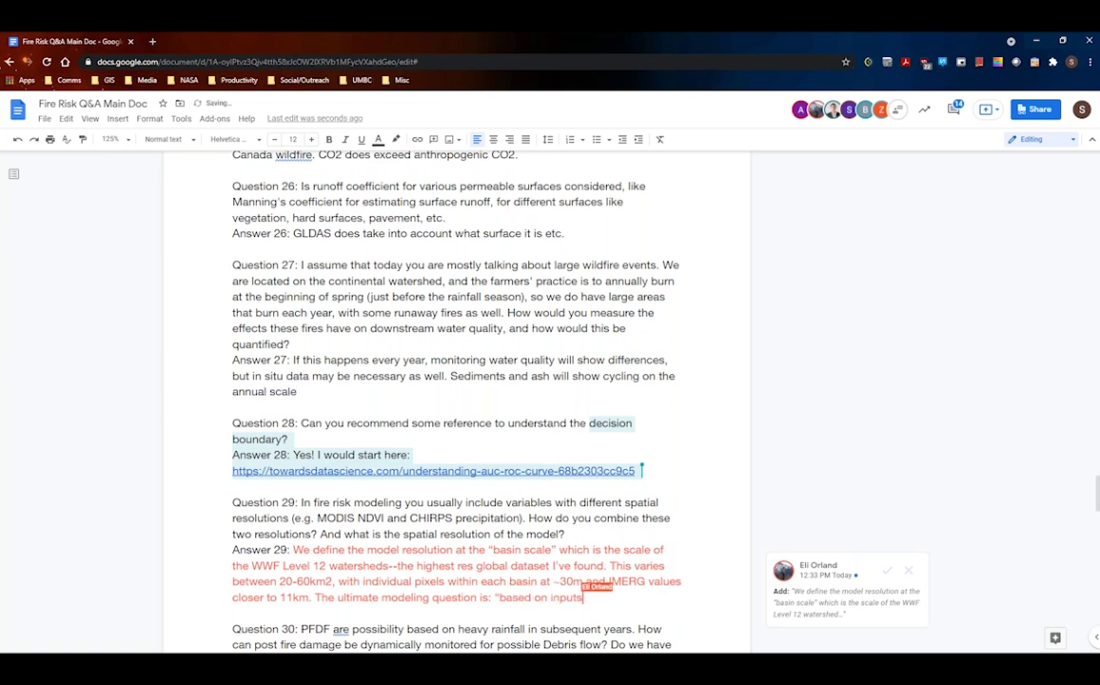
pyautogui.write('.')
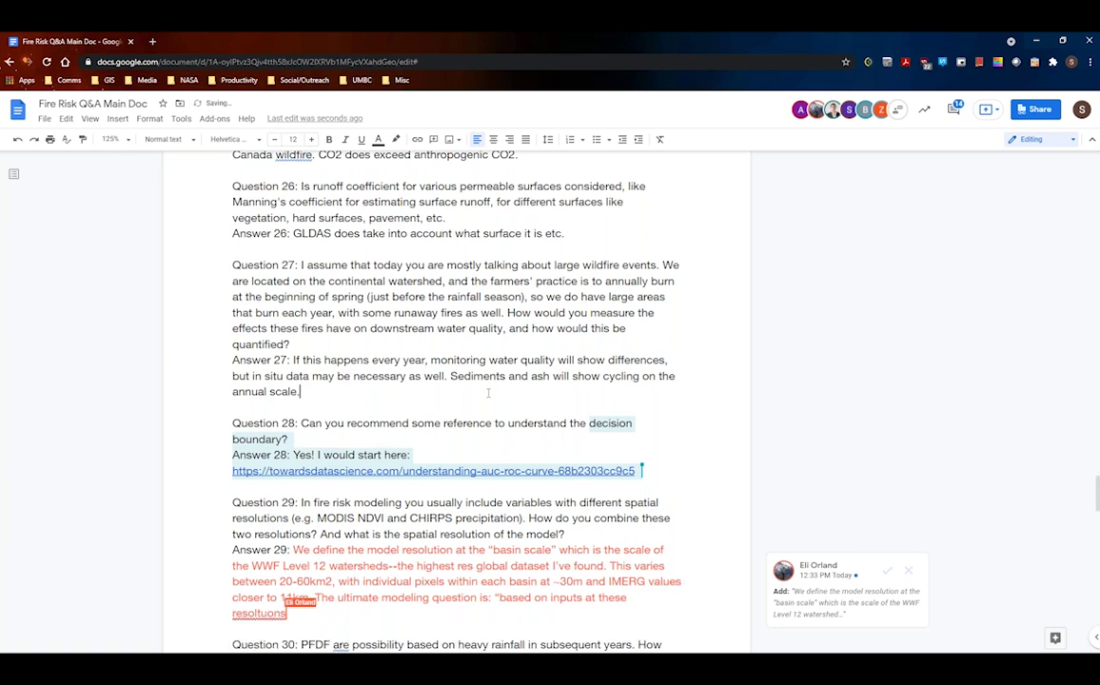
pyautogui.click(313, 376)
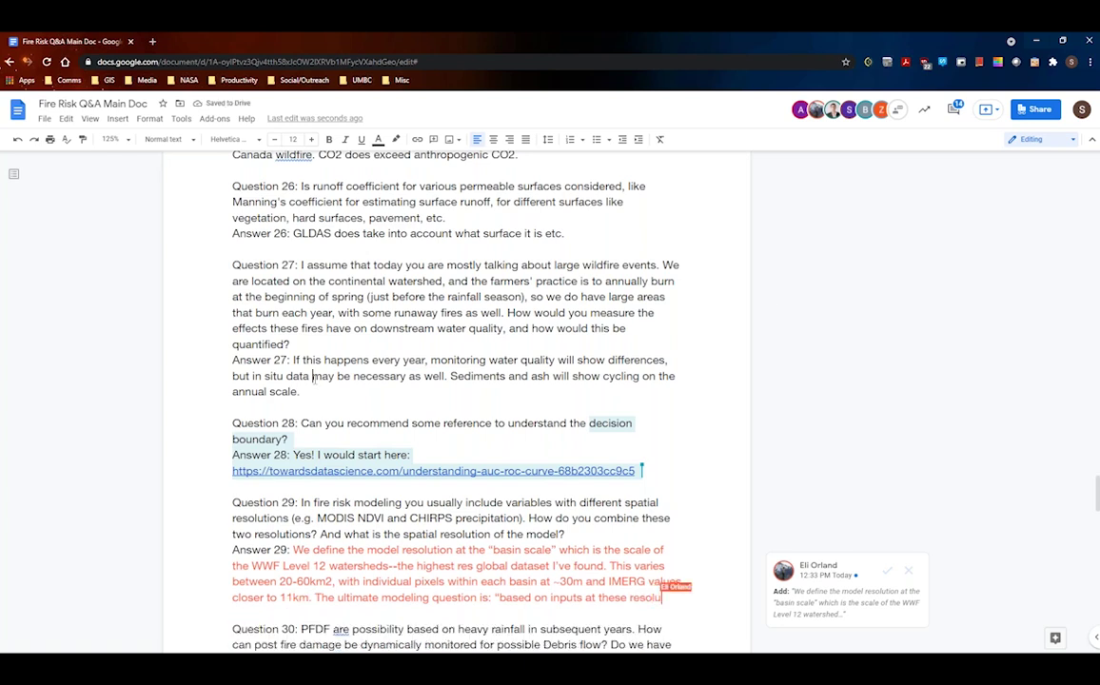
pyautogui.write('and water')
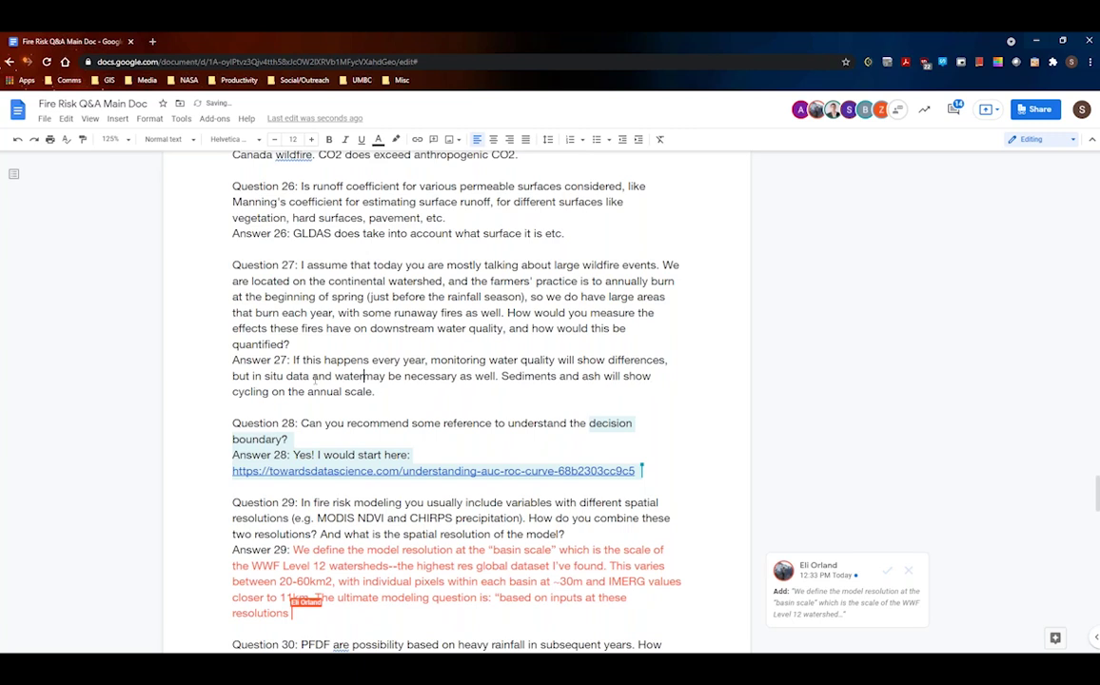
pyautogui.write('shed parame')
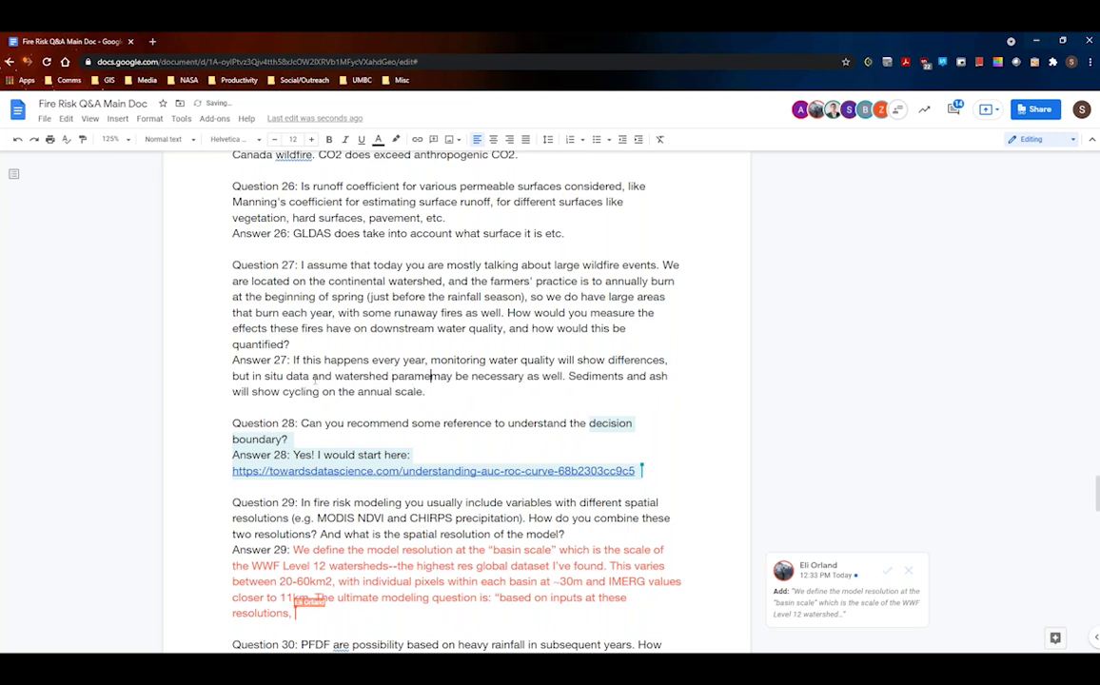
pyautogui.write('ters')
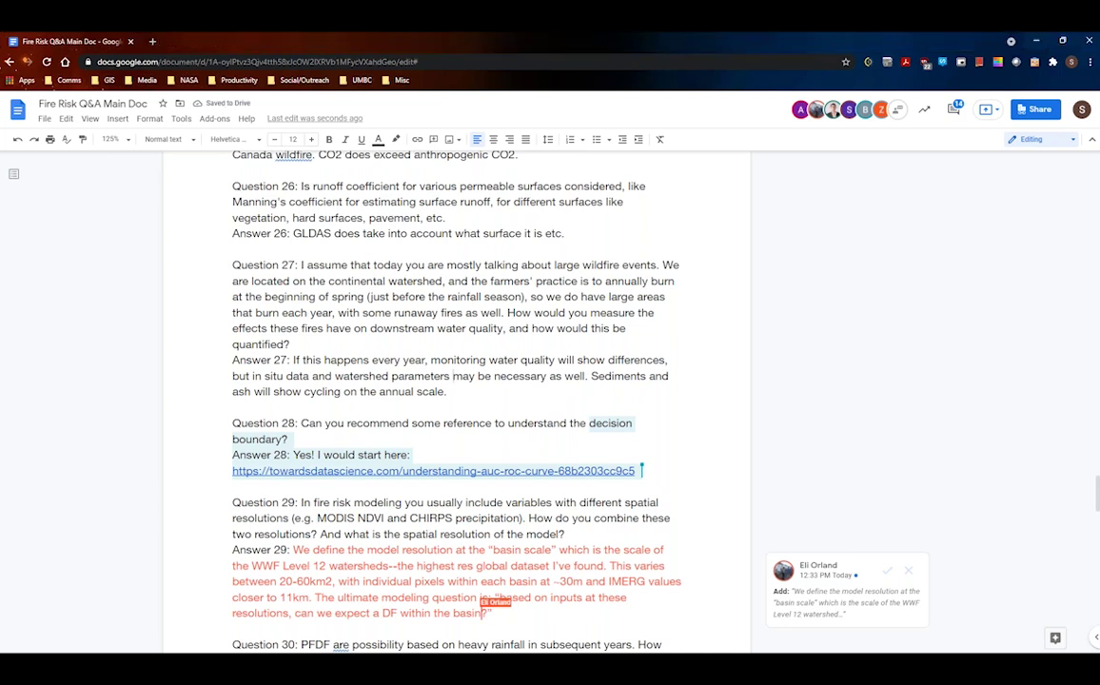
# Delete the trailing space after Answer 29 and move down to the empty Answer 30 line.
pyautogui.scroll(-2, 458, 436)
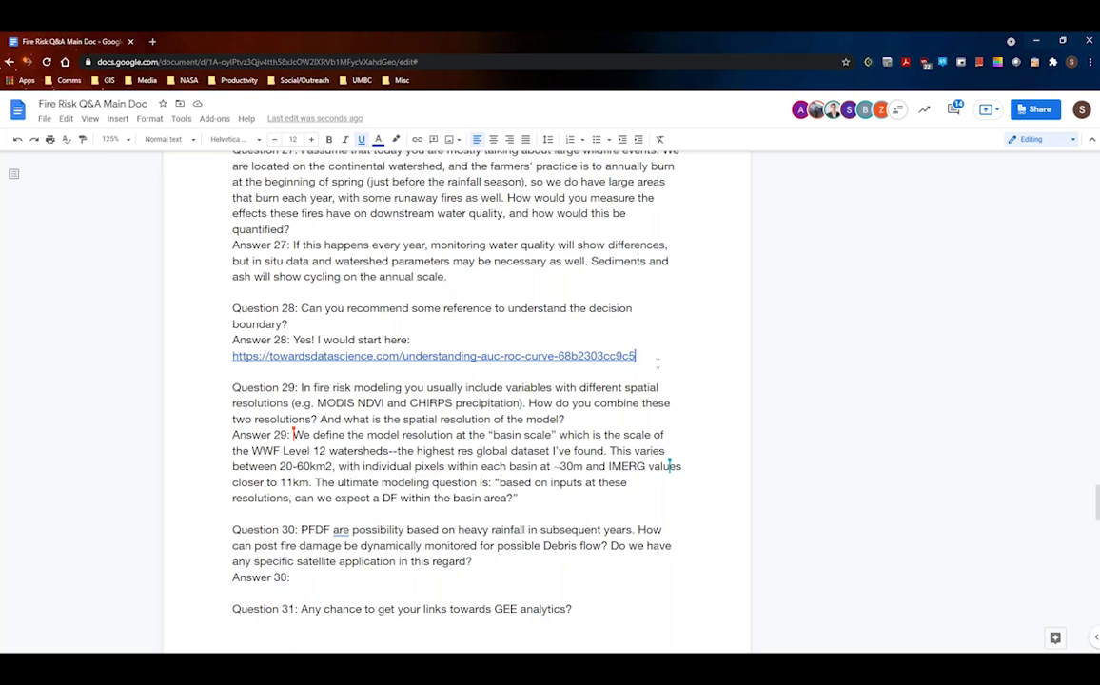
pyautogui.scroll(-3, 657, 363)
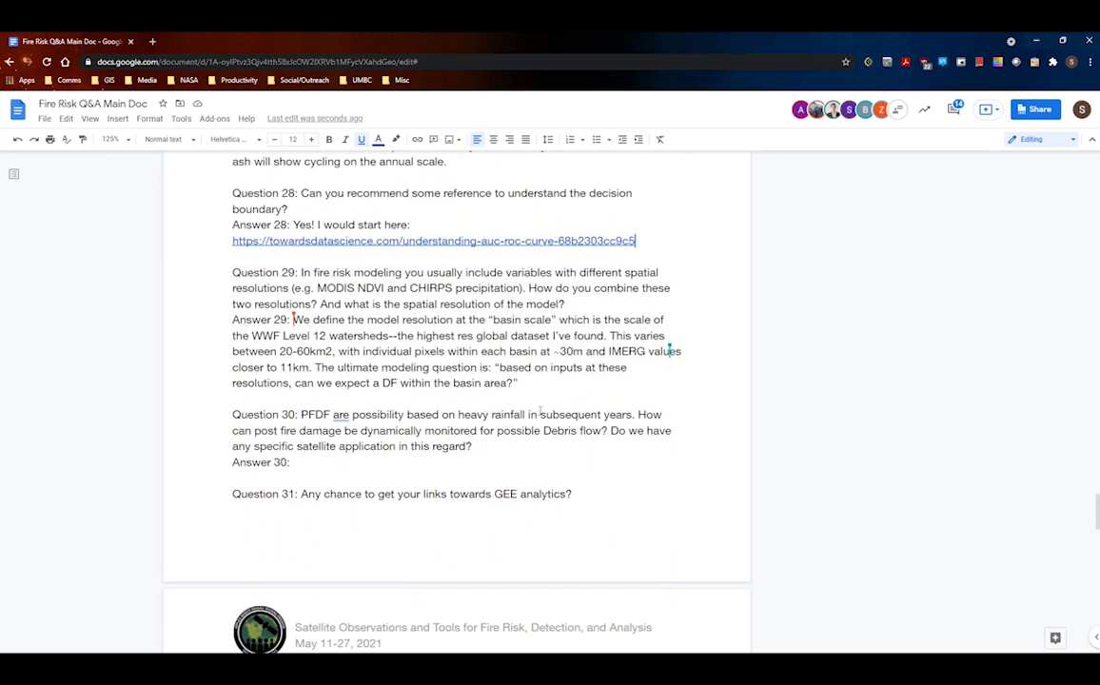
pyautogui.click(524, 383)
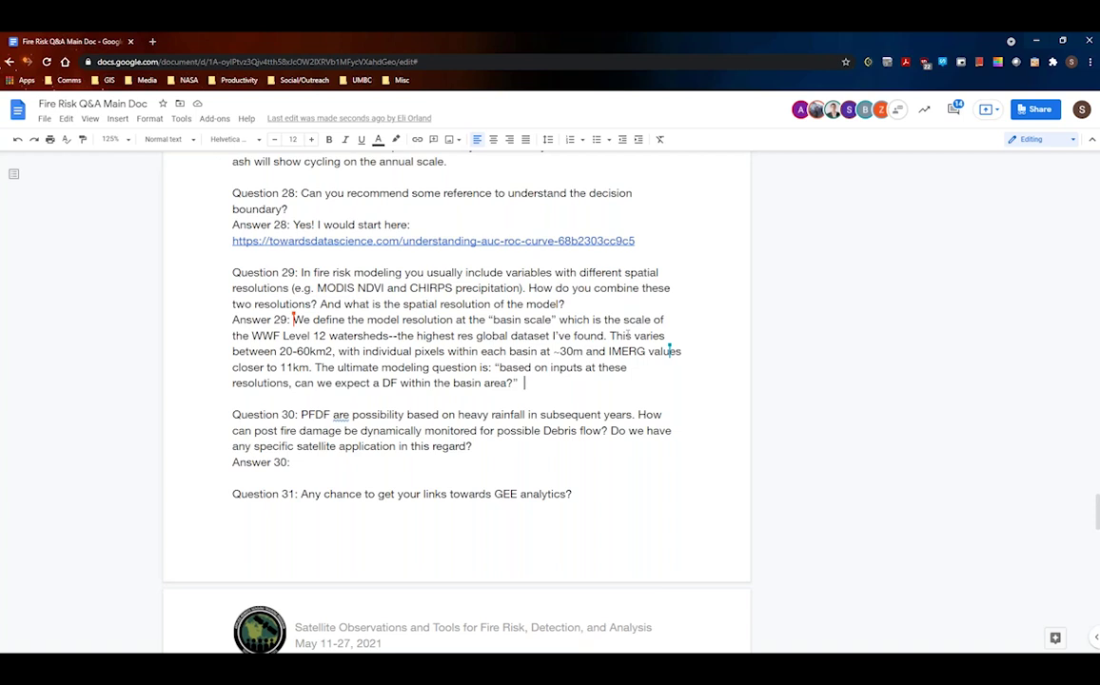
pyautogui.press('BackSpace')
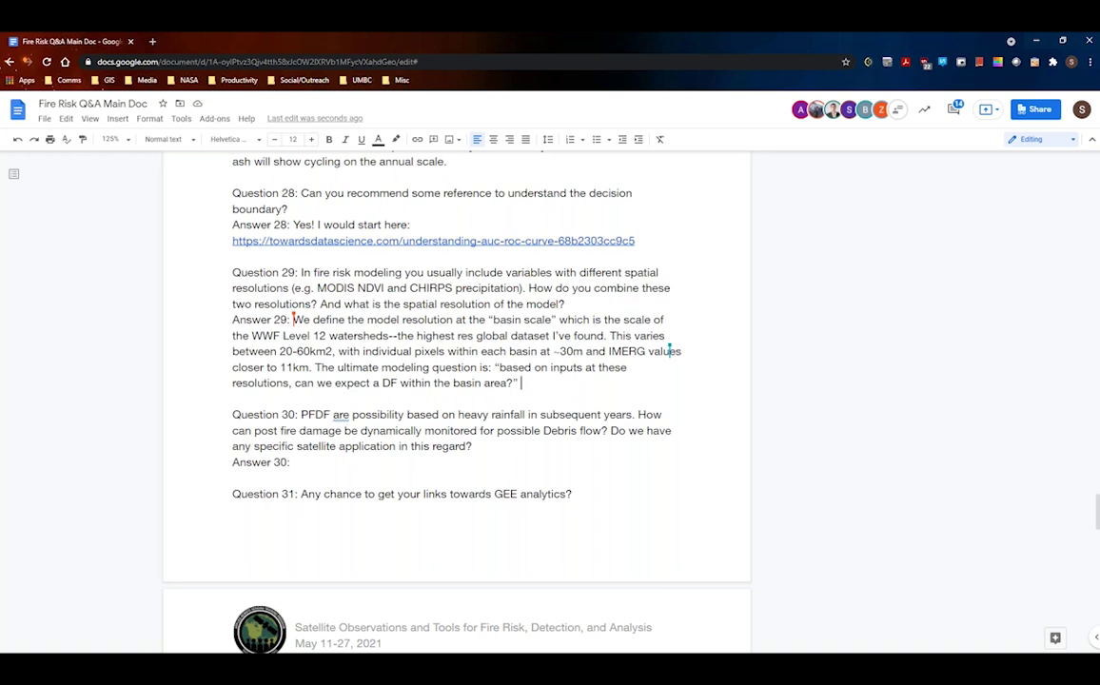
pyautogui.press('Down')
pyautogui.press('Down')
pyautogui.press('Down')
pyautogui.press('Down')
pyautogui.press('Down')
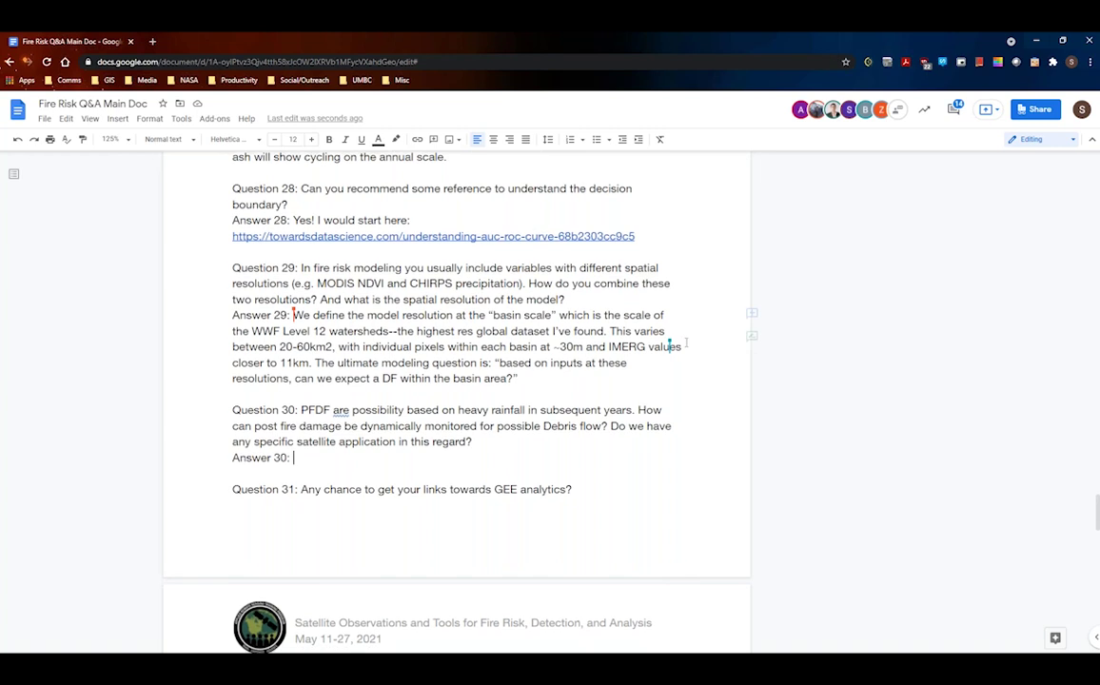
pyautogui.scroll(-2, 686, 343)
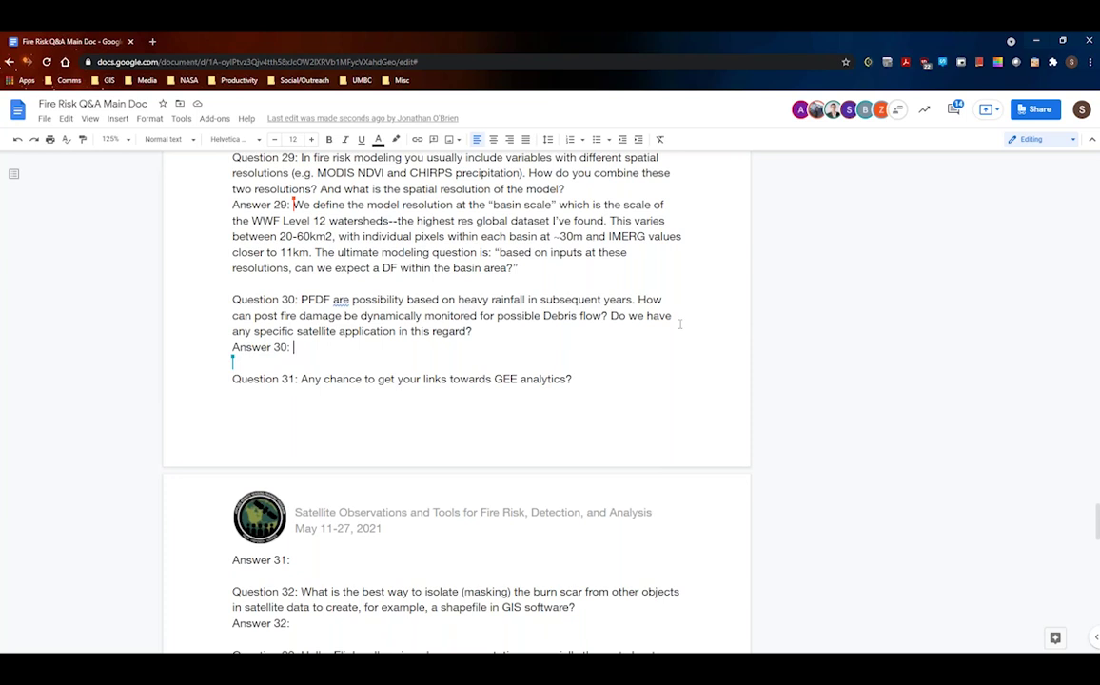
# Write Answer 30: 'We will provide a link to a publication utilizing the leaf area index from the USGS'.
pyautogui.write('We w')
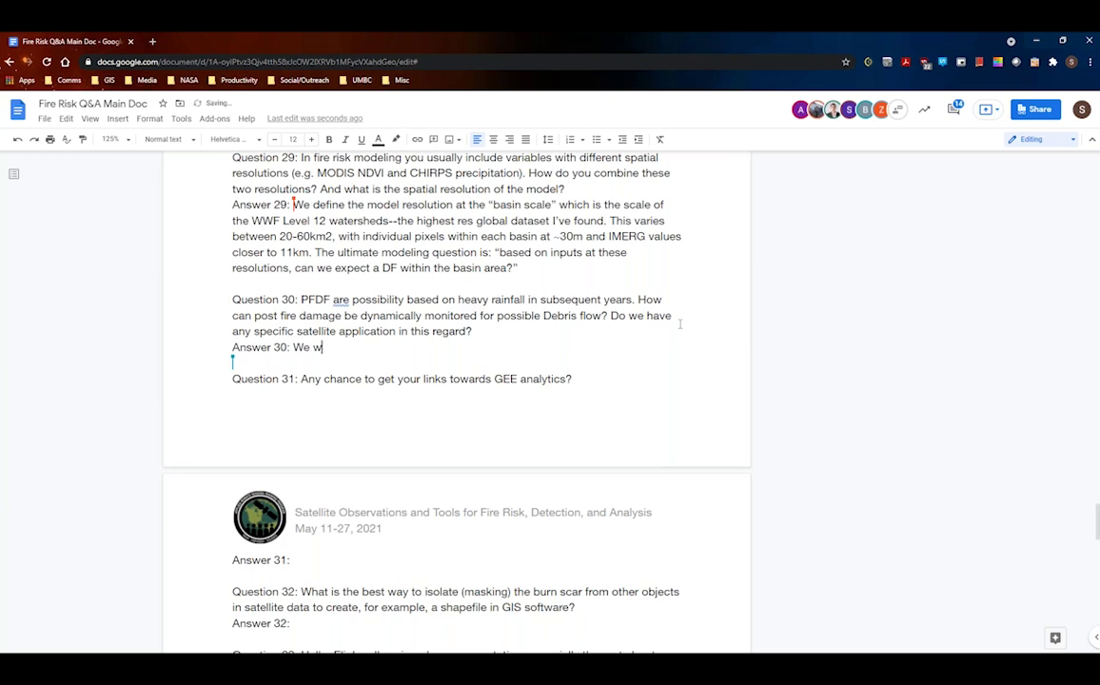
pyautogui.write('ill links a')
pyautogui.press('BackSpace')
pyautogui.press('BackSpace')
pyautogui.press('BackSpace')
pyautogui.write('a publicagtio')
pyautogui.press('BackSpace')
pyautogui.press('BackSpace')
pyautogui.press('BackSpace')
pyautogui.press('BackSpace')
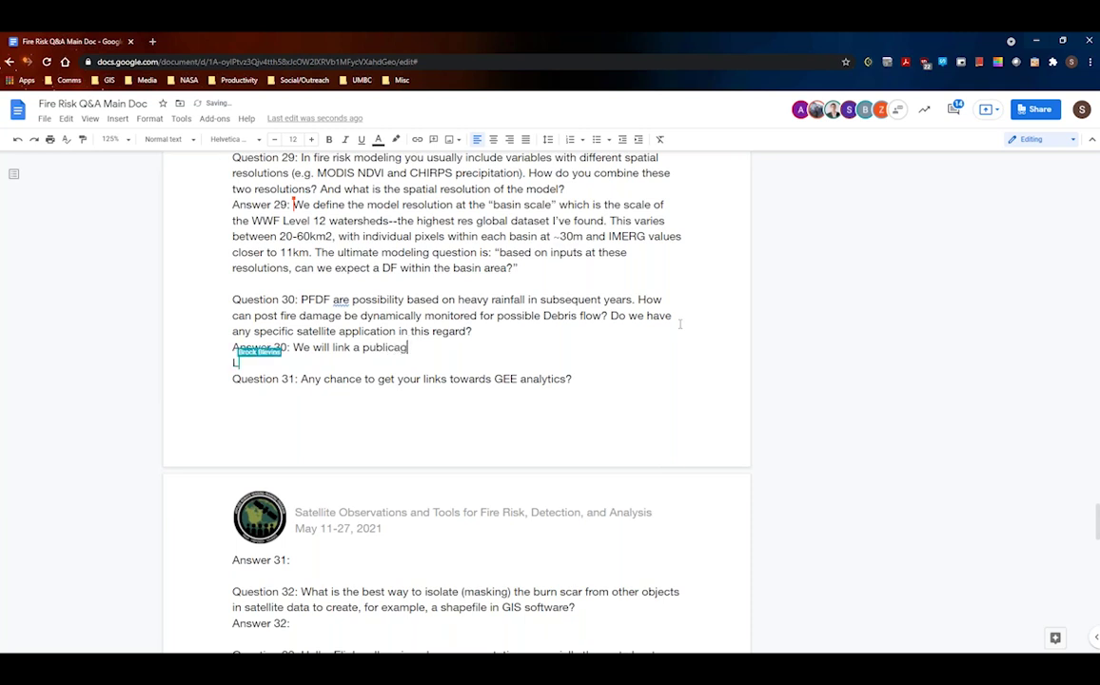
pyautogui.write('tion ')
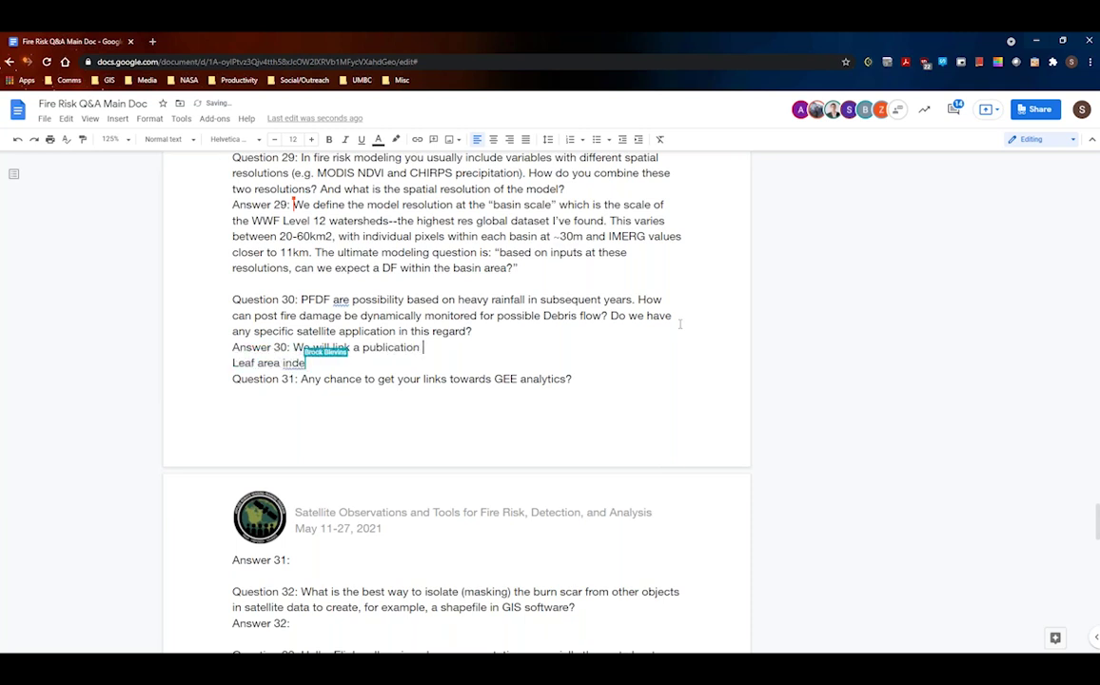
pyautogui.write('utilizing the ')
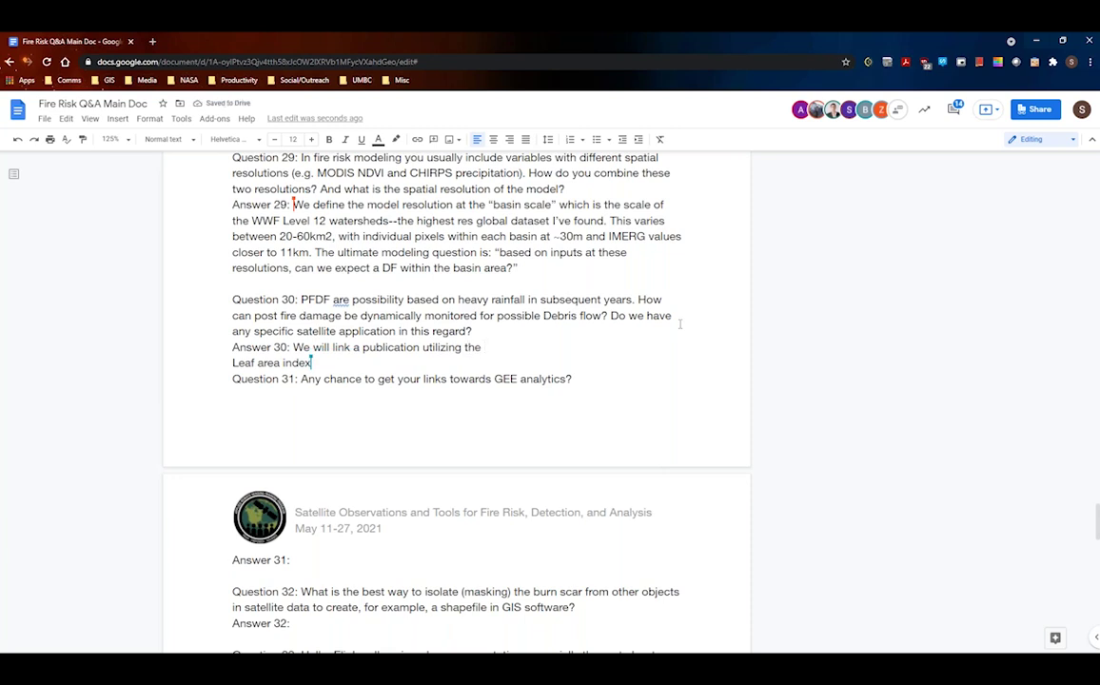
pyautogui.write('leaf area index from the ')
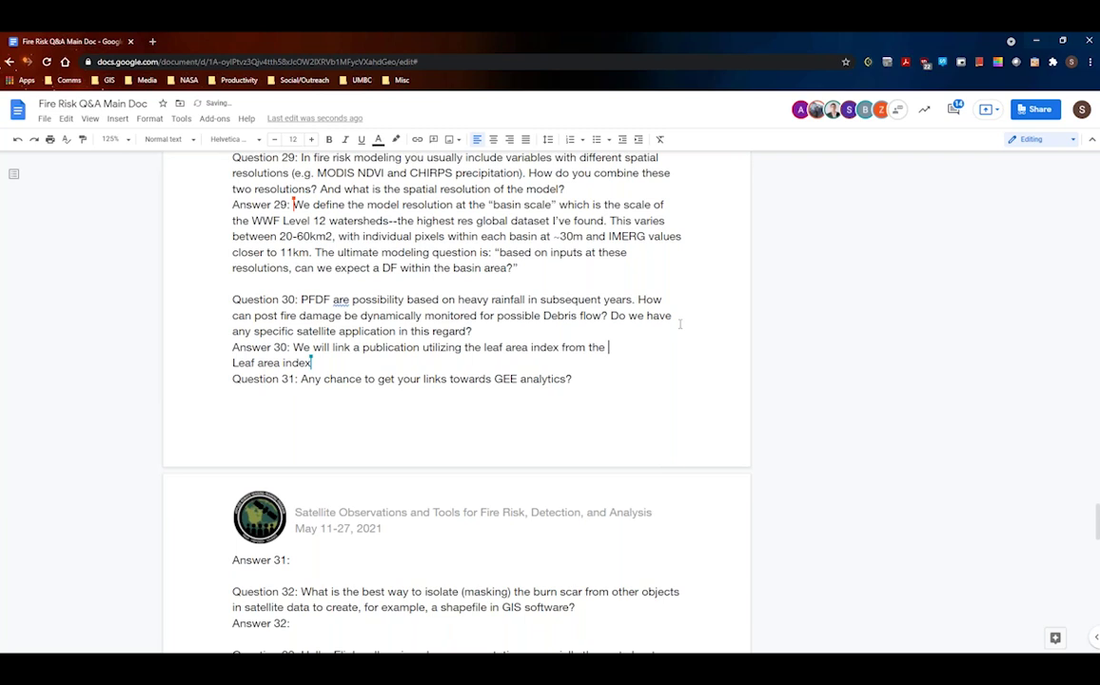
pyautogui.write('USGS')
pyautogui.click(332, 348)
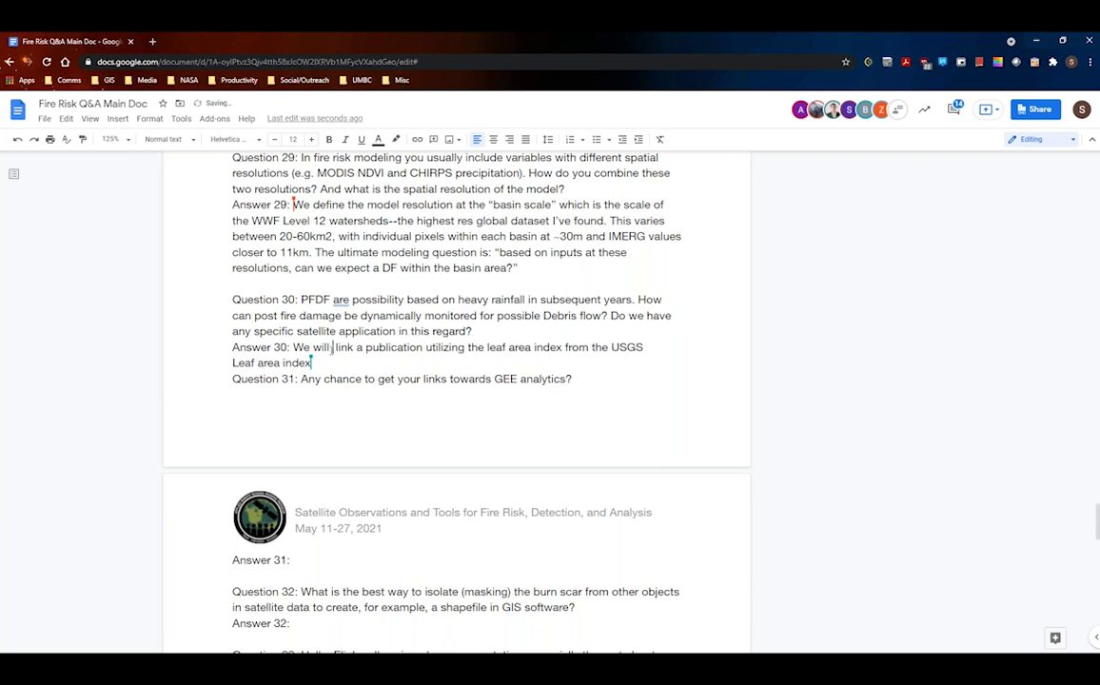
pyautogui.write('provide a')
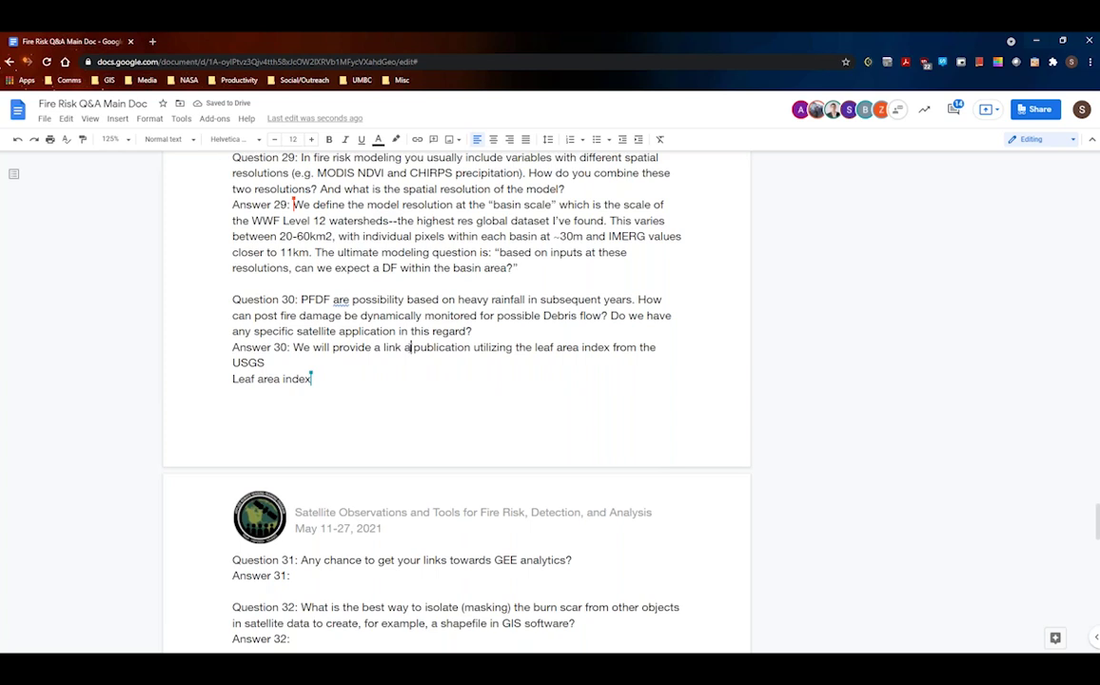
pyautogui.click(401, 347)
pyautogui.write('to a')
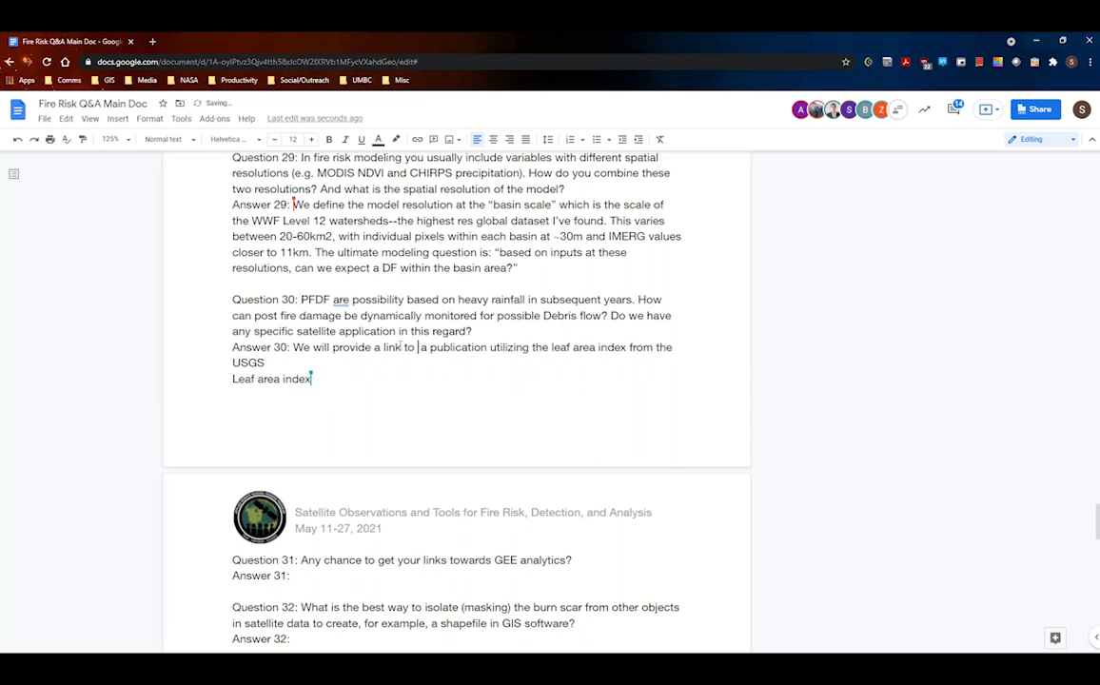
pyautogui.press('BackSpace')
pyautogui.press('BackSpace')
pyautogui.scroll(-2, 357, 458)
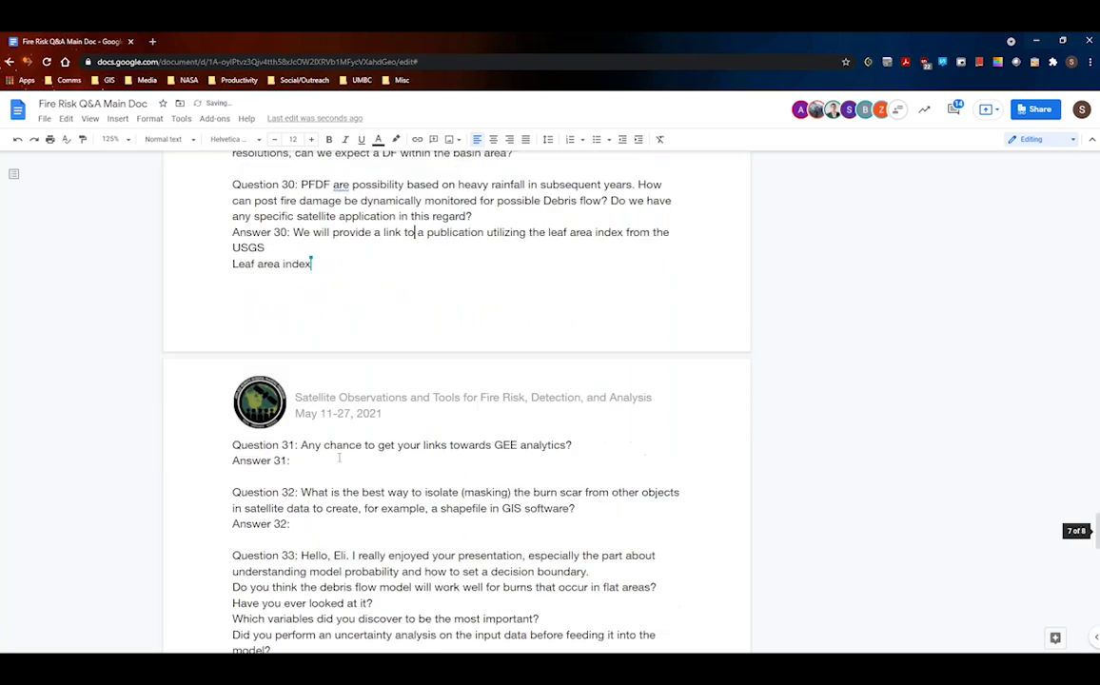
# Type Answer 31 as 'They will come once we are able to.'.
pyautogui.click(357, 458)
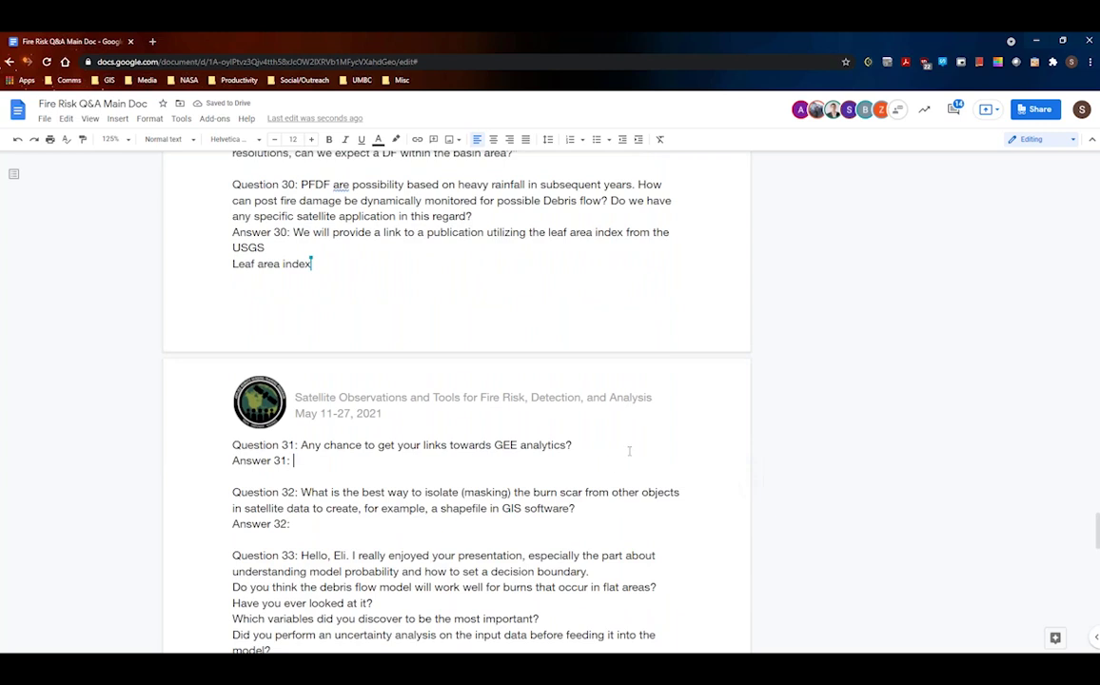
pyautogui.scroll(-1, 629, 451)
pyautogui.write('The')
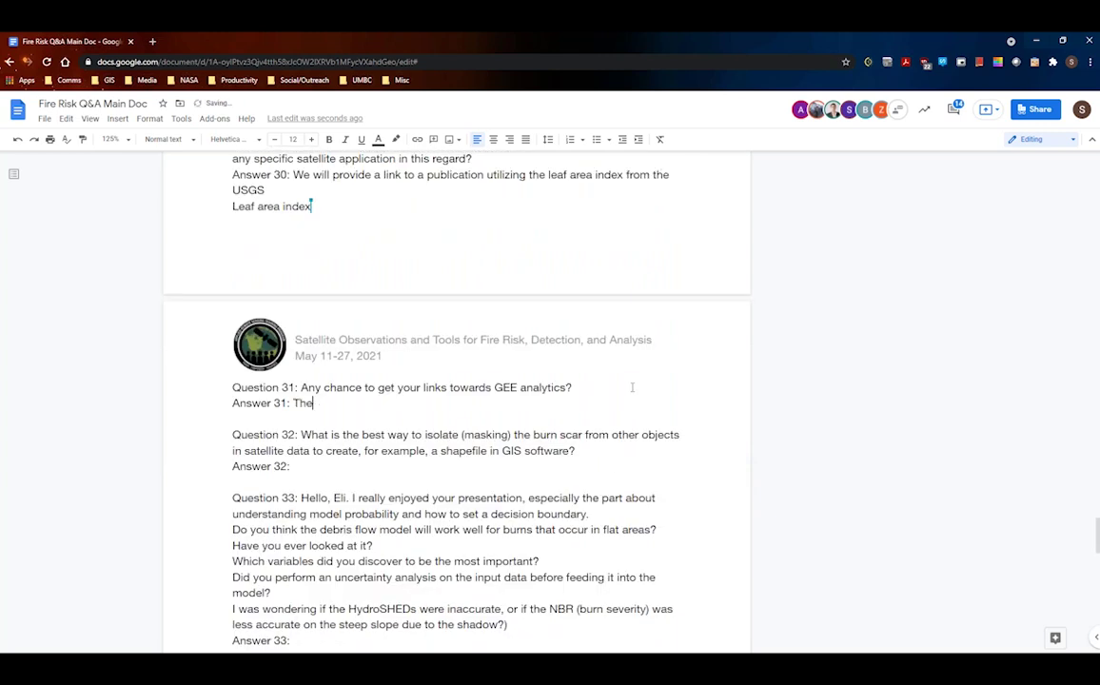
pyautogui.write('y will comeon')
pyautogui.press('BackSpace')
pyautogui.press('BackSpace')
pyautogui.write('once we are ab')
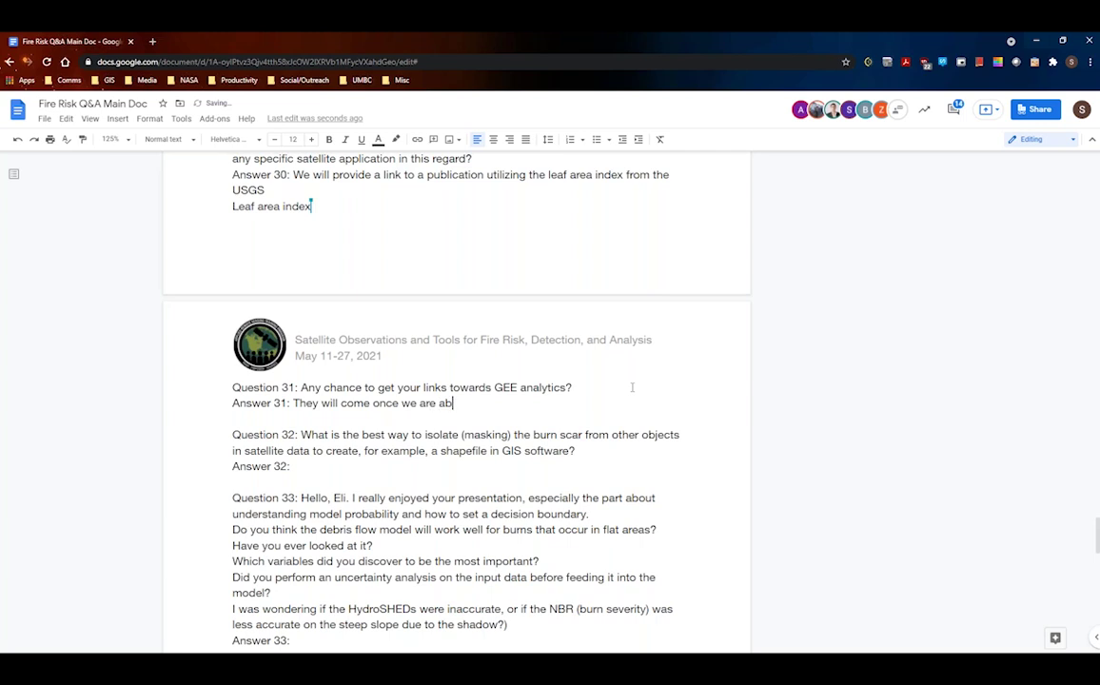
pyautogui.write('le to.')
pyautogui.click(512, 463)
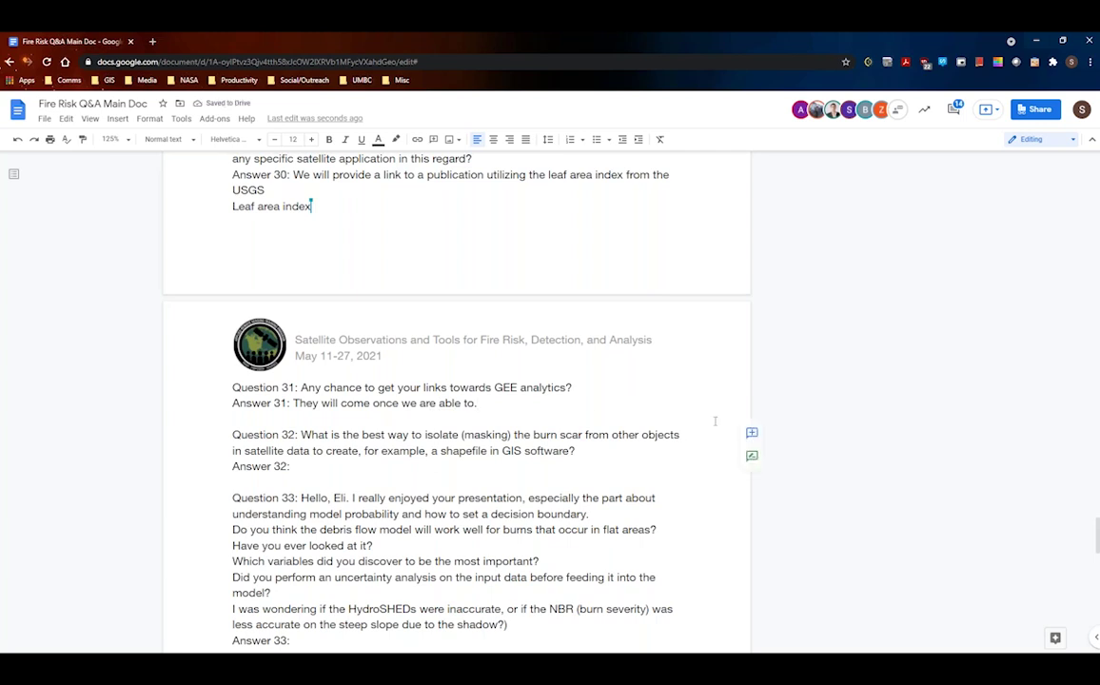
pyautogui.scroll(-1, 713, 421)
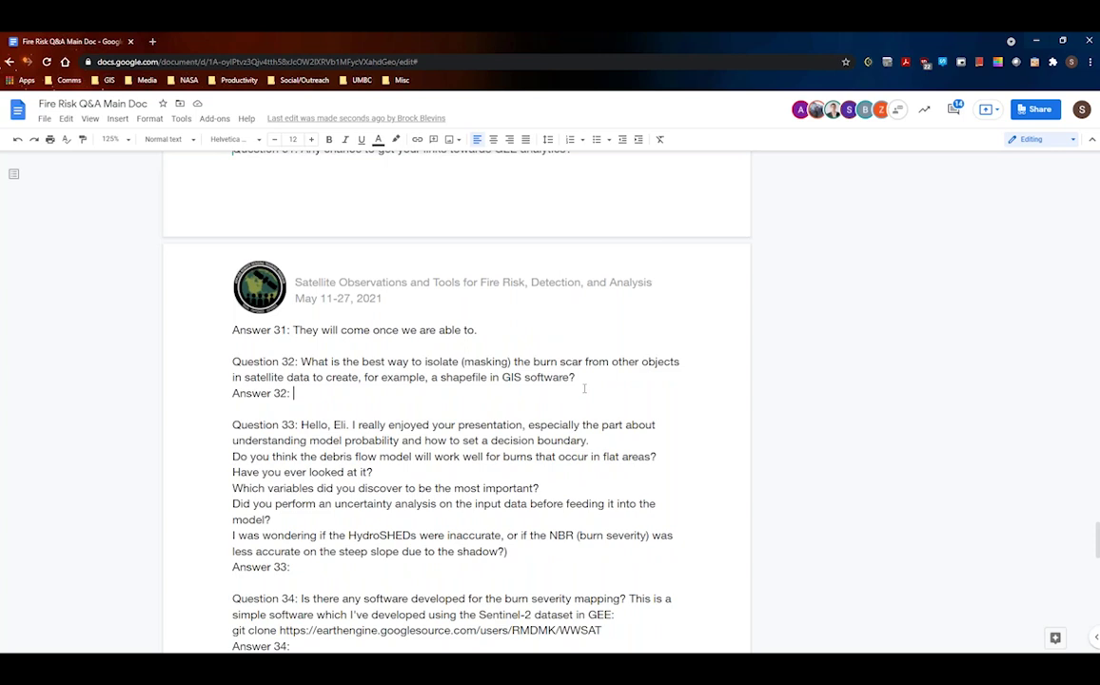
# Write Answer 32: 'We will be showing examples of burn scar next session (Part 6 of this series).'.
pyautogui.write('We ')
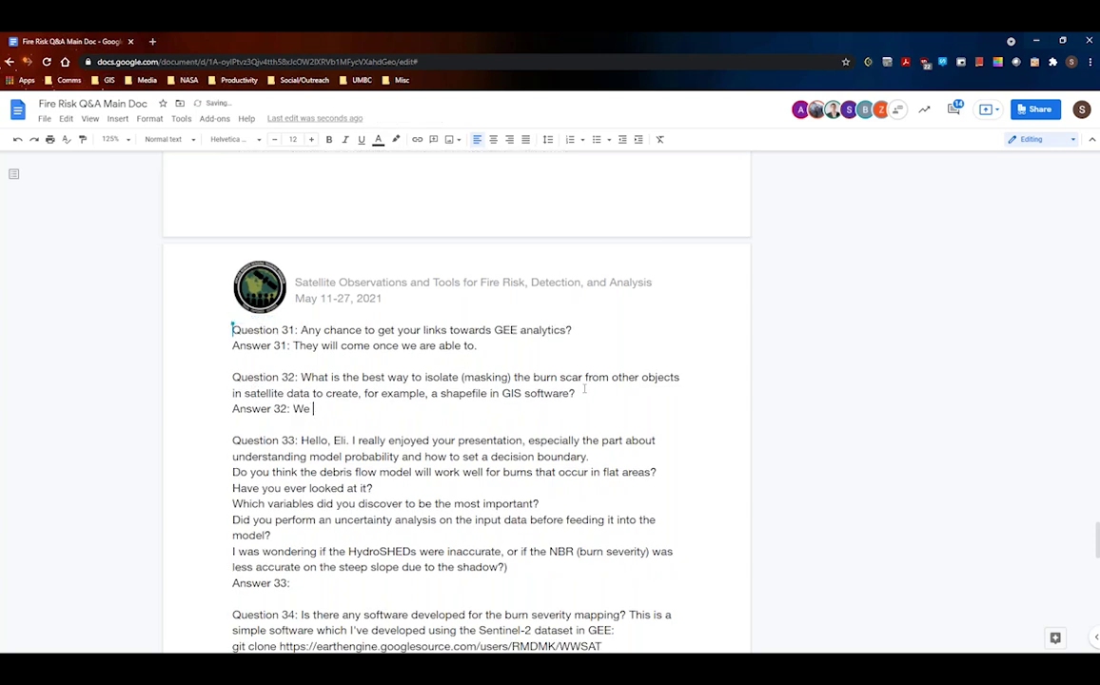
pyautogui.write('will be showi')
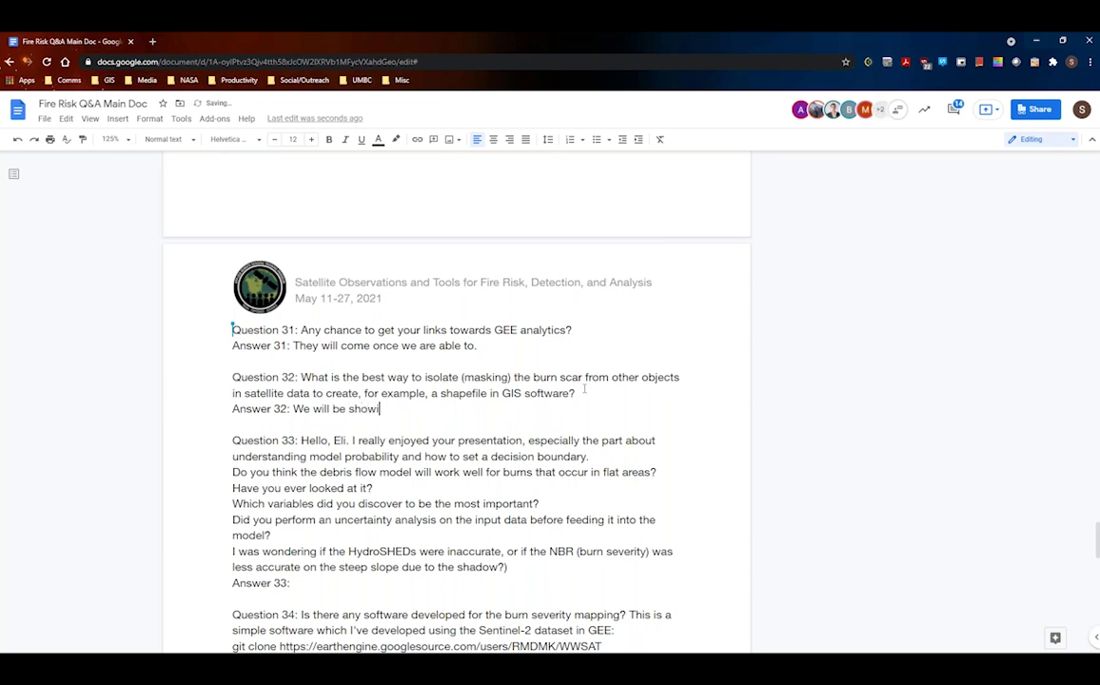
pyautogui.write('ng examples of burn scar nex')
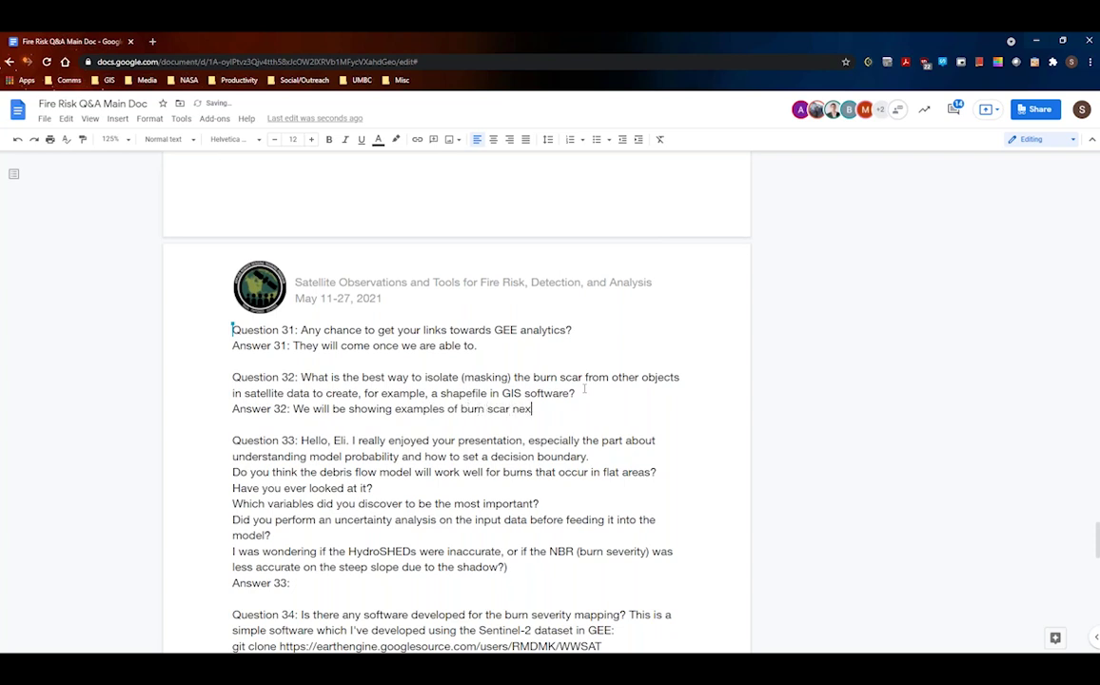
pyautogui.write('t session.')
pyautogui.scroll(-2, 584, 388)
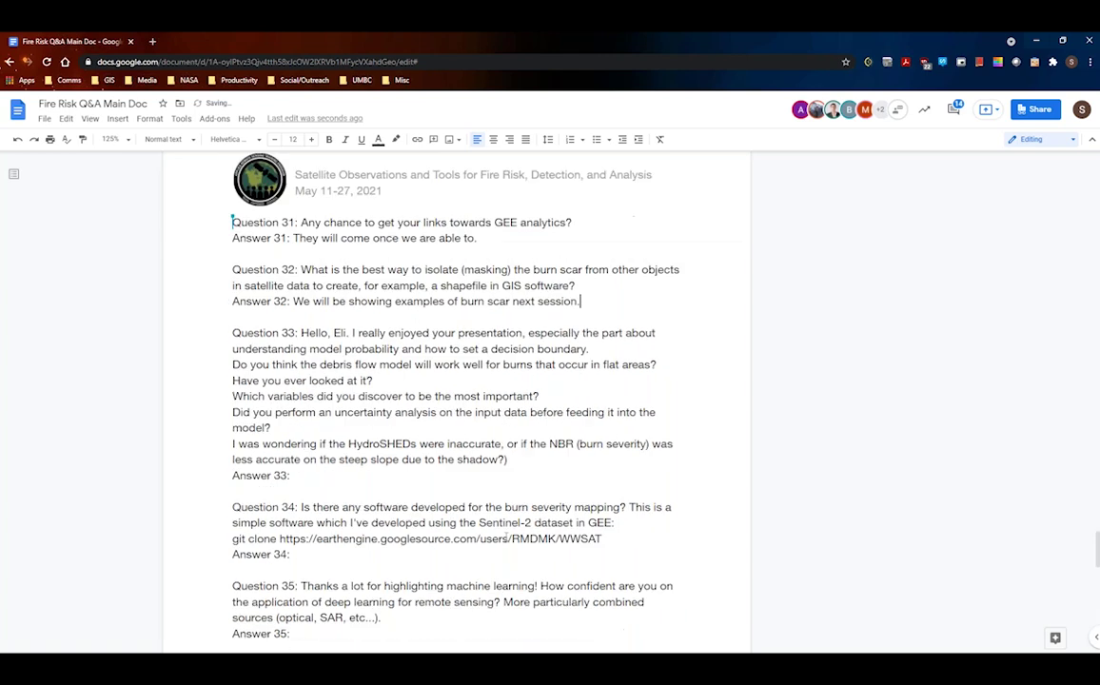
pyautogui.click(332, 467)
pyautogui.scroll(-1, 523, 503)
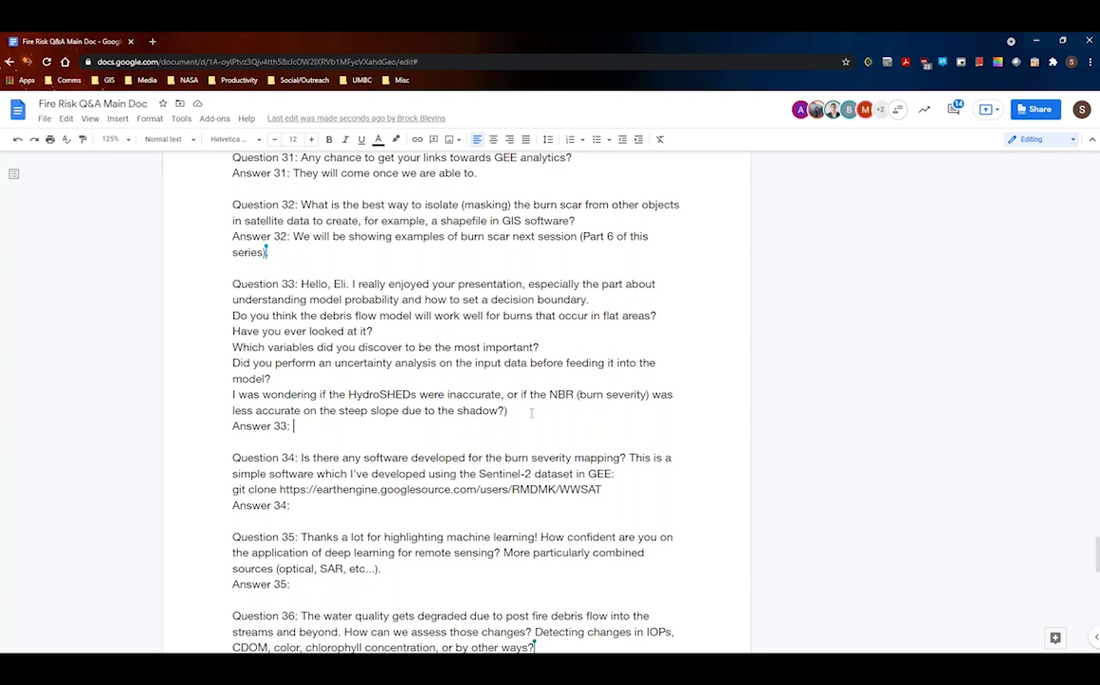
# Begin Answer 33: events are contained to steep slopes, slopes greater than 14 degrees, plus a HydroSHEDs remark.
pyautogui.write('These ')
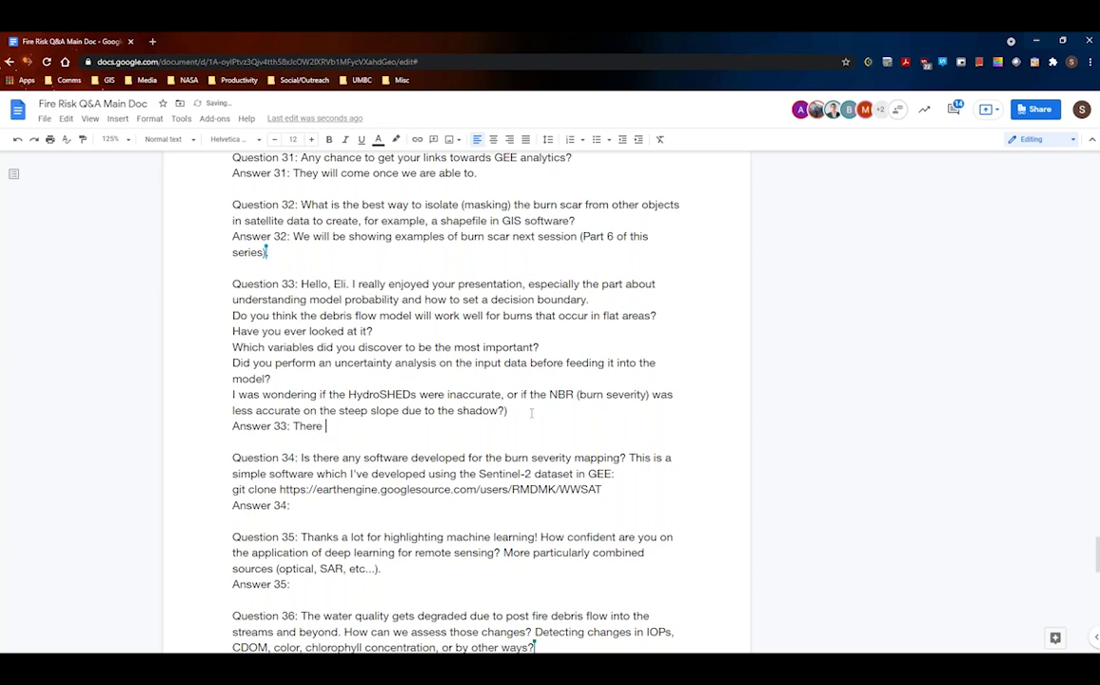
pyautogui.write('events are con')
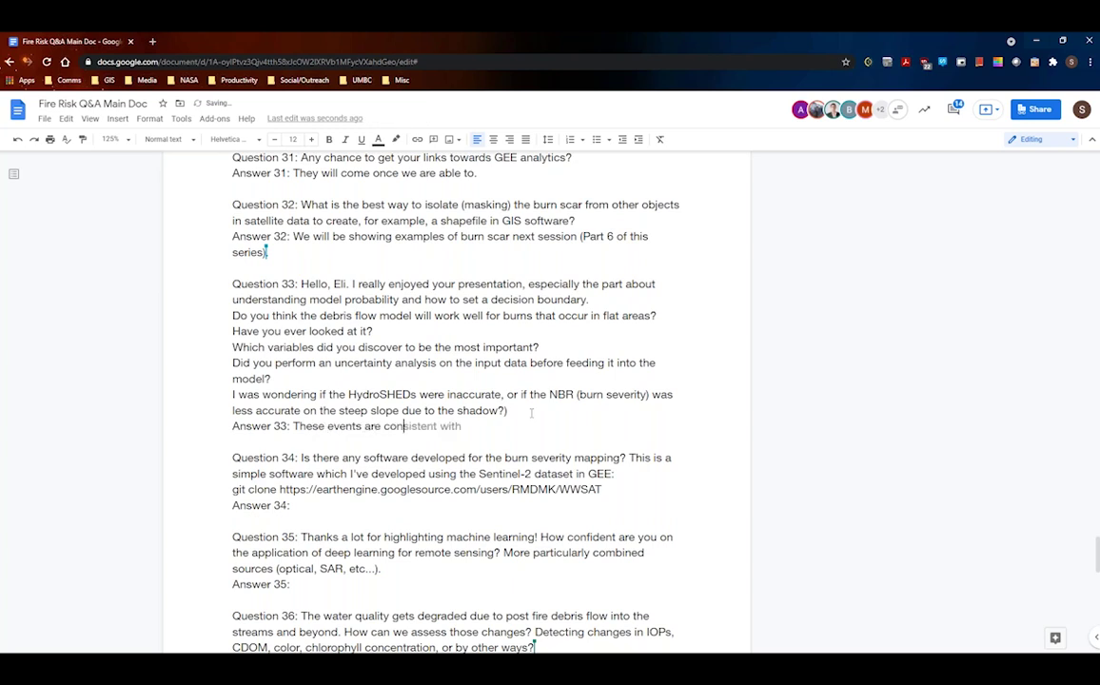
pyautogui.write('tained to steep slopes')
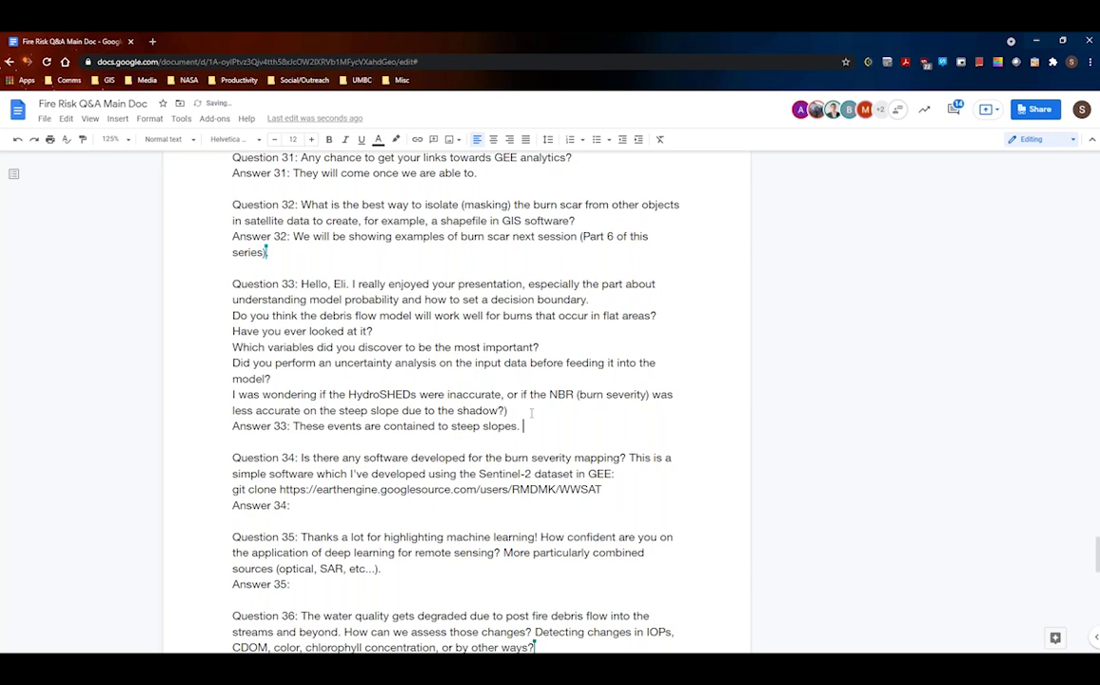
pyautogui.write('. If a')
pyautogui.press('BackSpace')
pyautogui.press('BackSpace')
pyautogui.press('BackSpace')
pyautogui.press('BackSpace')
pyautogui.write('If a slope is g')
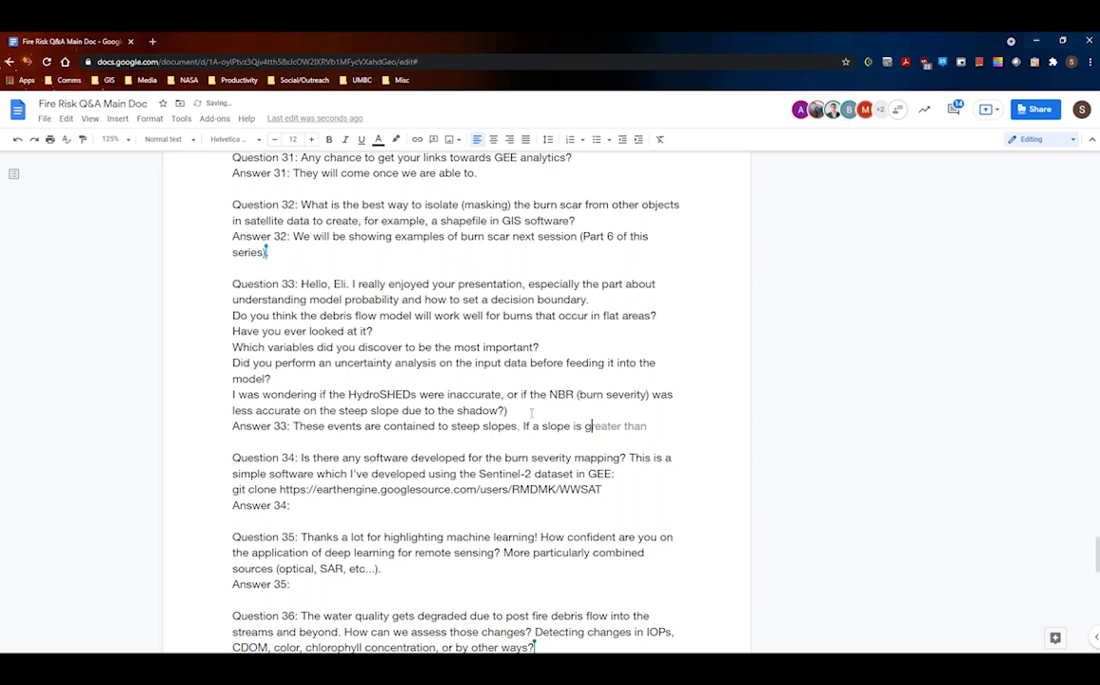
pyautogui.write('reater than 14 degrees')
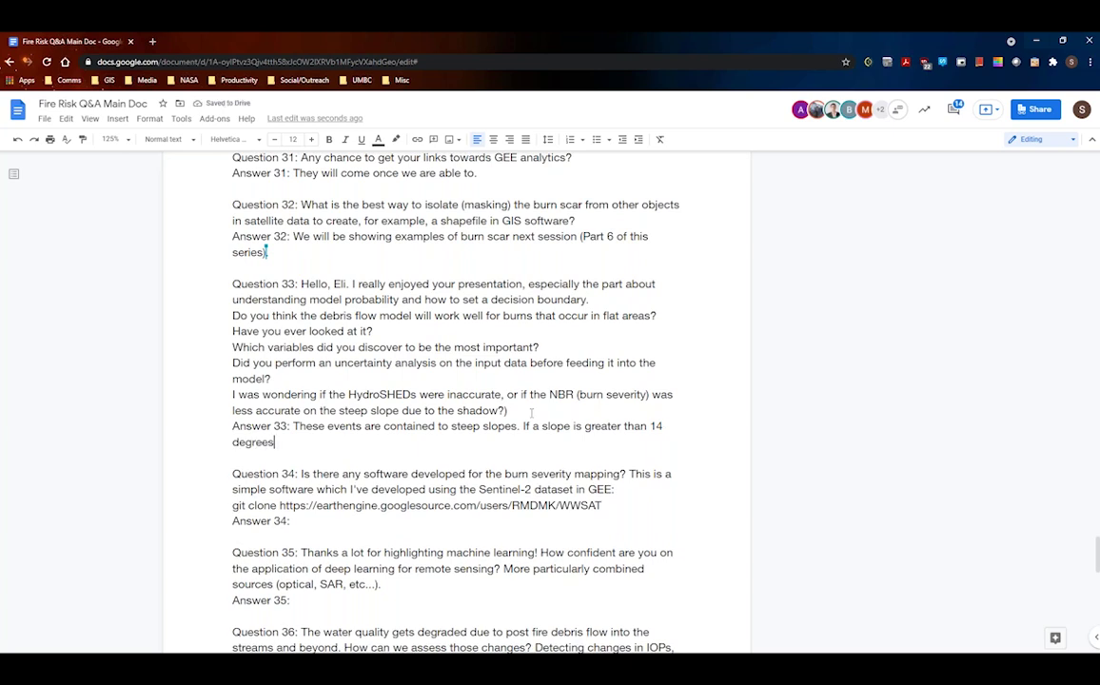
pyautogui.write(', this will come into pla')
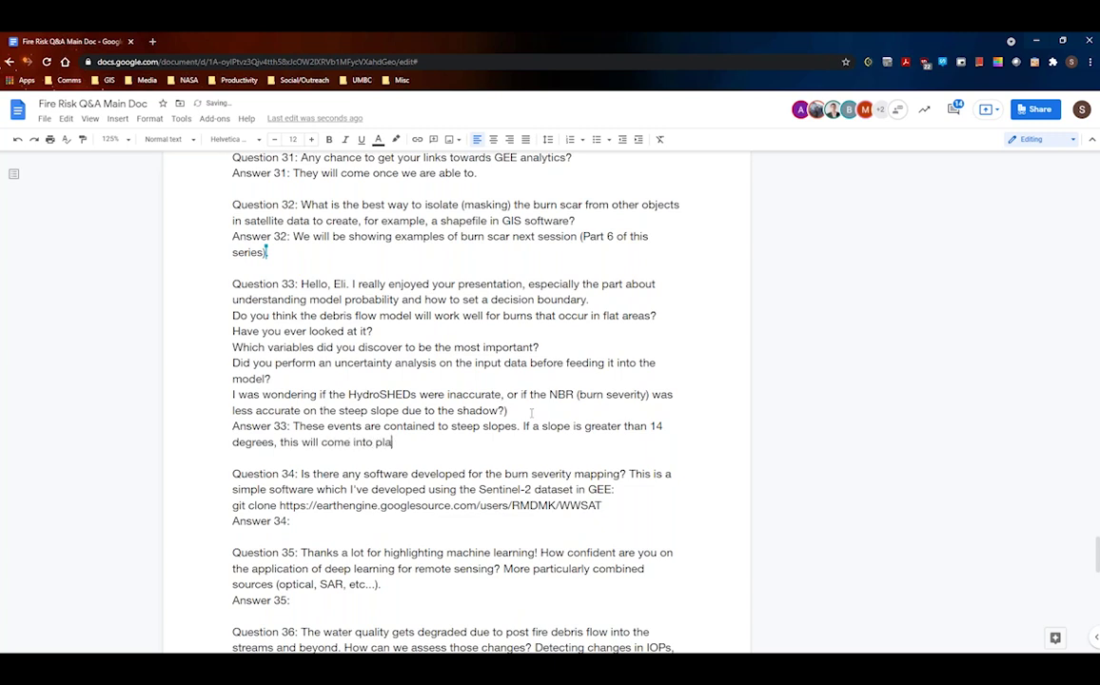
pyautogui.write('y (broad ex')
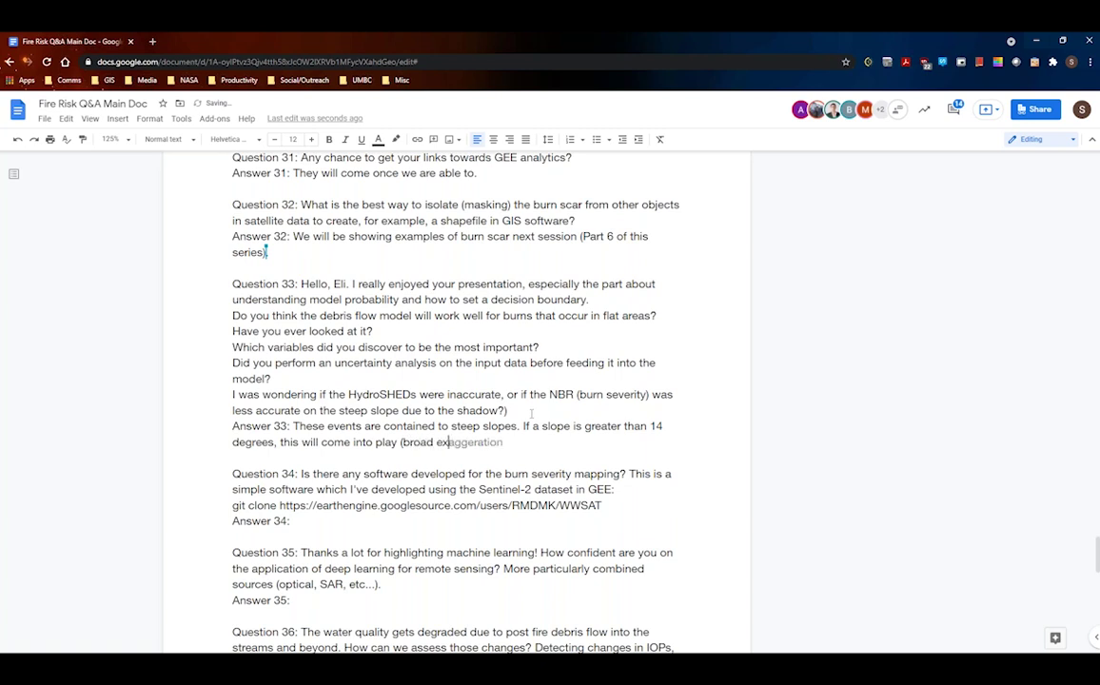
pyautogui.write('ample). In relation to')
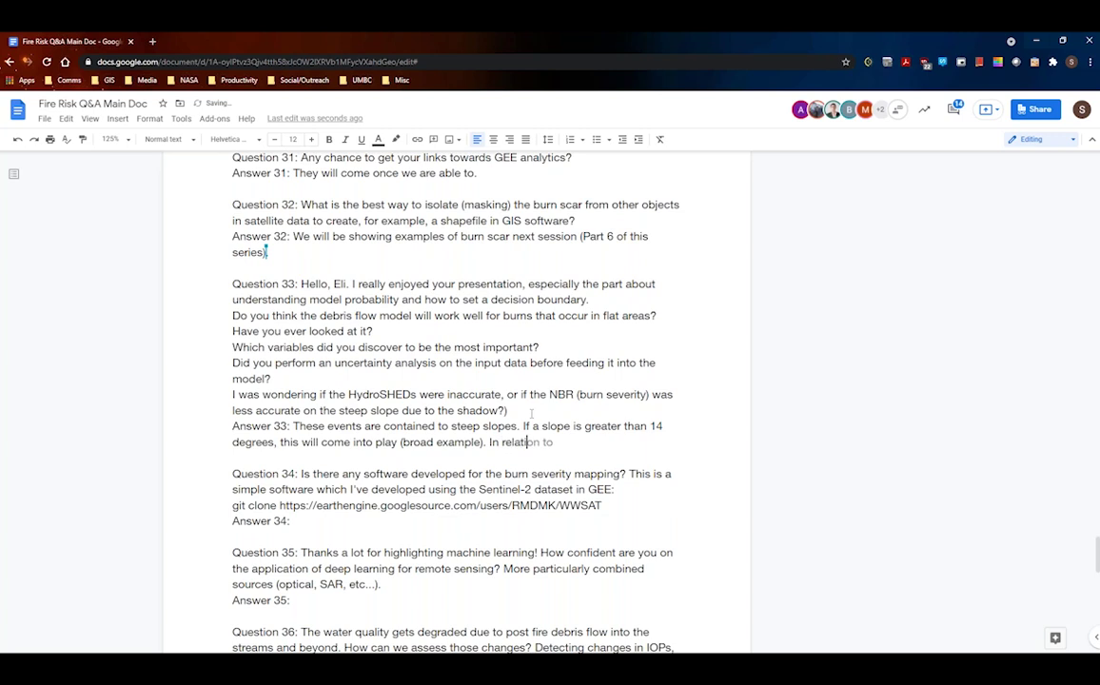
pyautogui.write(' HydroSHEDs')
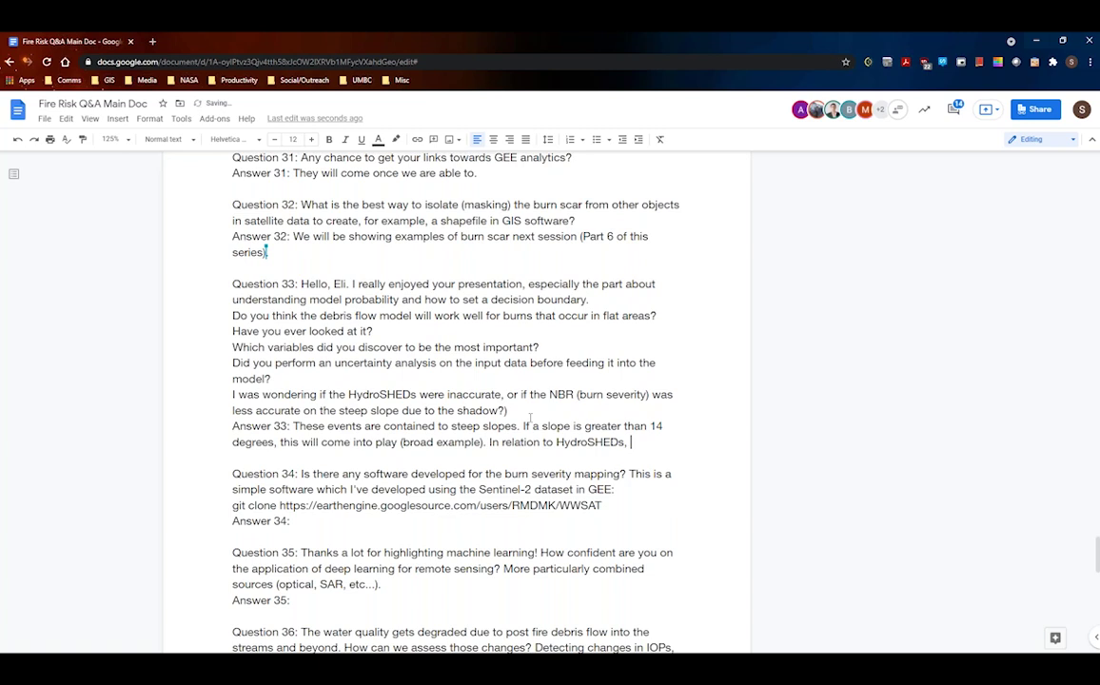
pyautogui.write(', we w')
# Add to Answer 33 'are limited to what the tool provides. The data used for NBR is Collection 2 Landsat data.'.
pyautogui.press('BackSpace')
pyautogui.write('are limite')
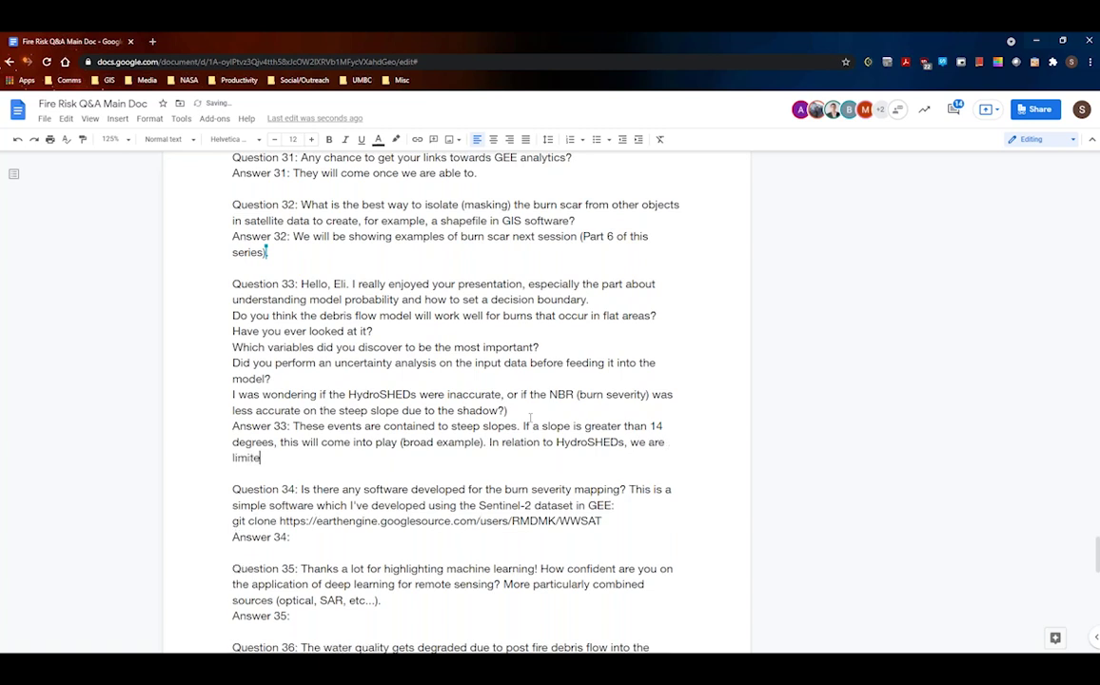
pyautogui.write('d to what thw')
pyautogui.press('BackSpace')
pyautogui.write('e tool provides')
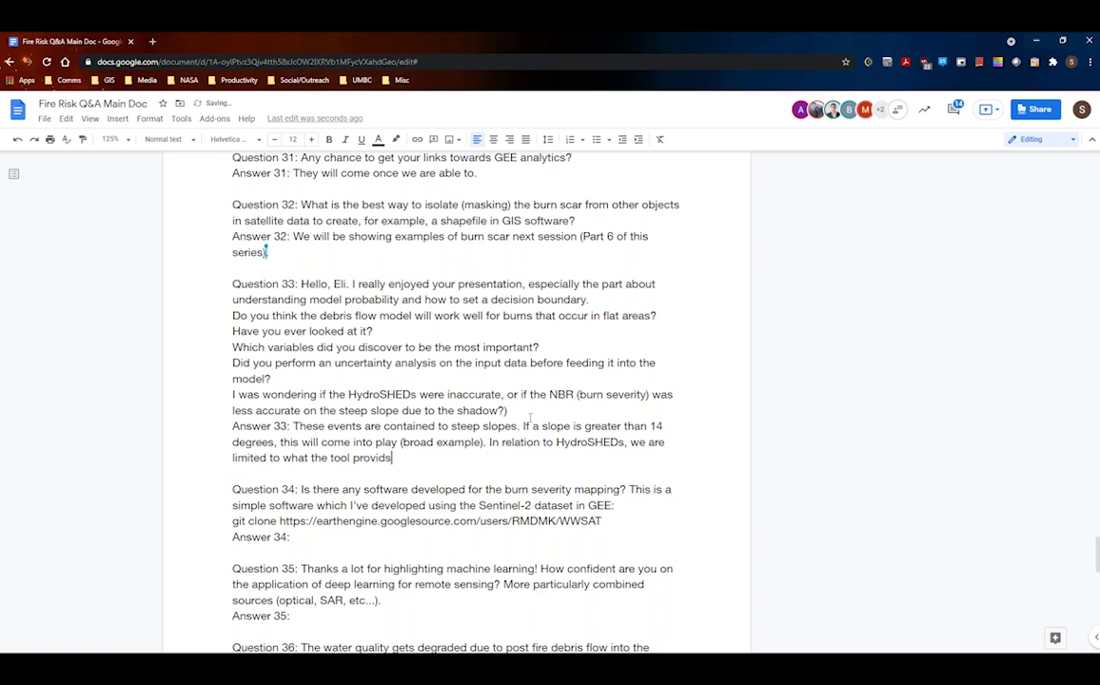
pyautogui.press('BackSpace')
pyautogui.write('es')
pyautogui.press('BackSpace')
pyautogui.press('BackSpace')
pyautogui.write('. The data used for ')
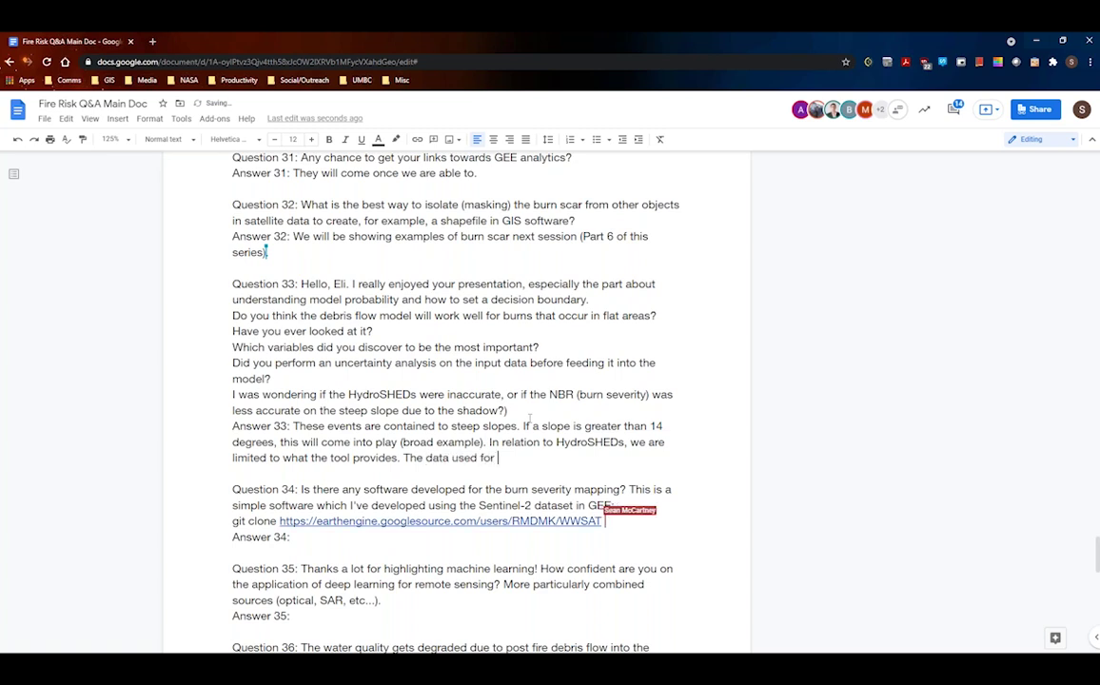
pyautogui.write('NBR is ')
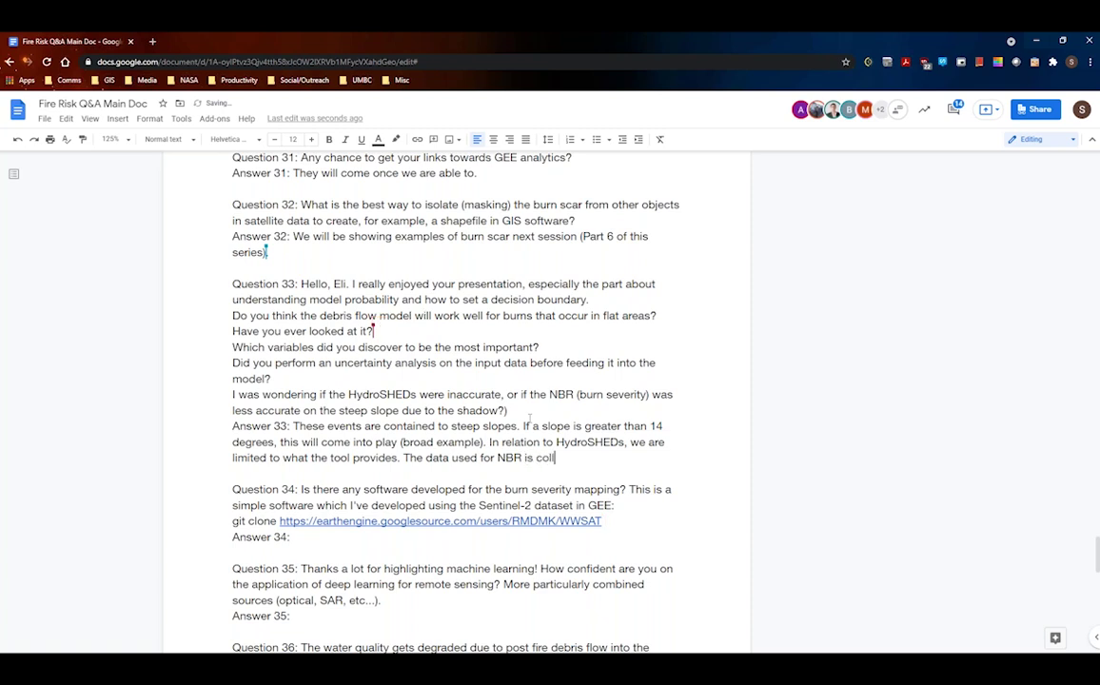
pyautogui.write('Collection 2 Landsat da')
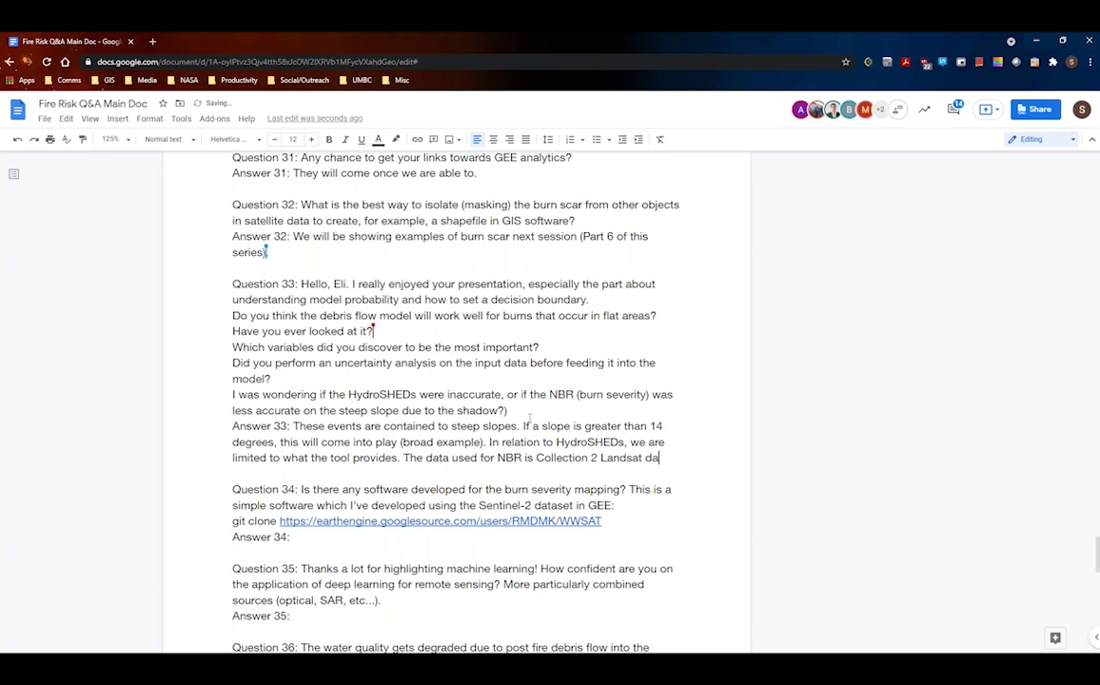
pyautogui.write('ta.')
# End Answer 33 with 'Shadows are not meant to be of concern.'.
pyautogui.write('Shadows ')
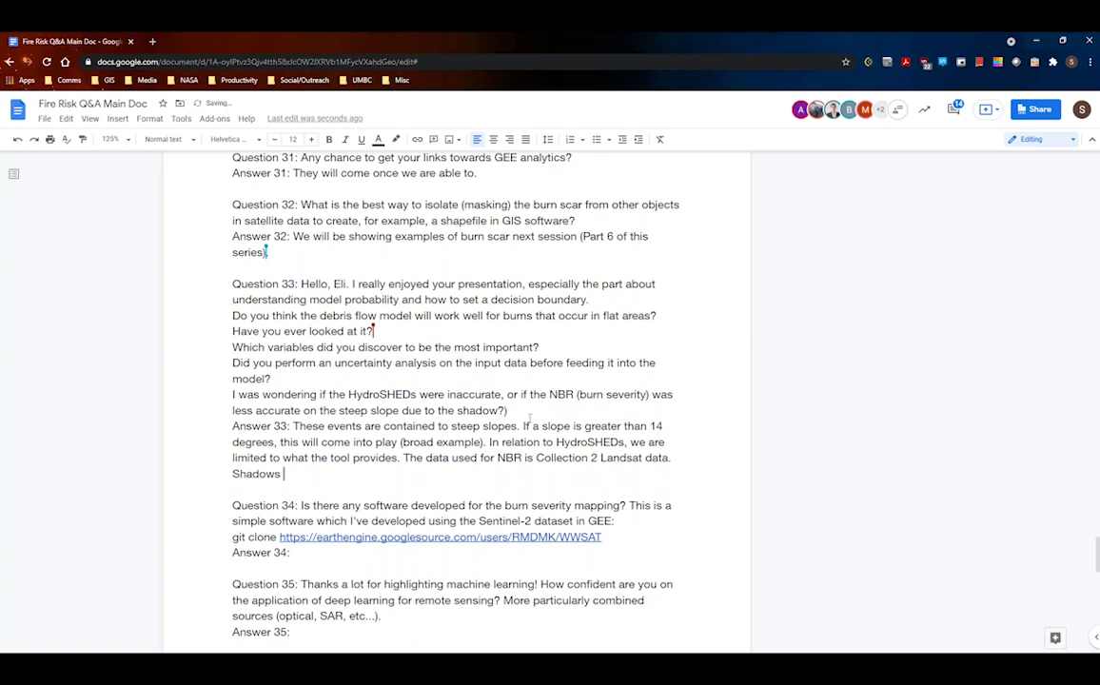
pyautogui.write('are not meant to be of ')
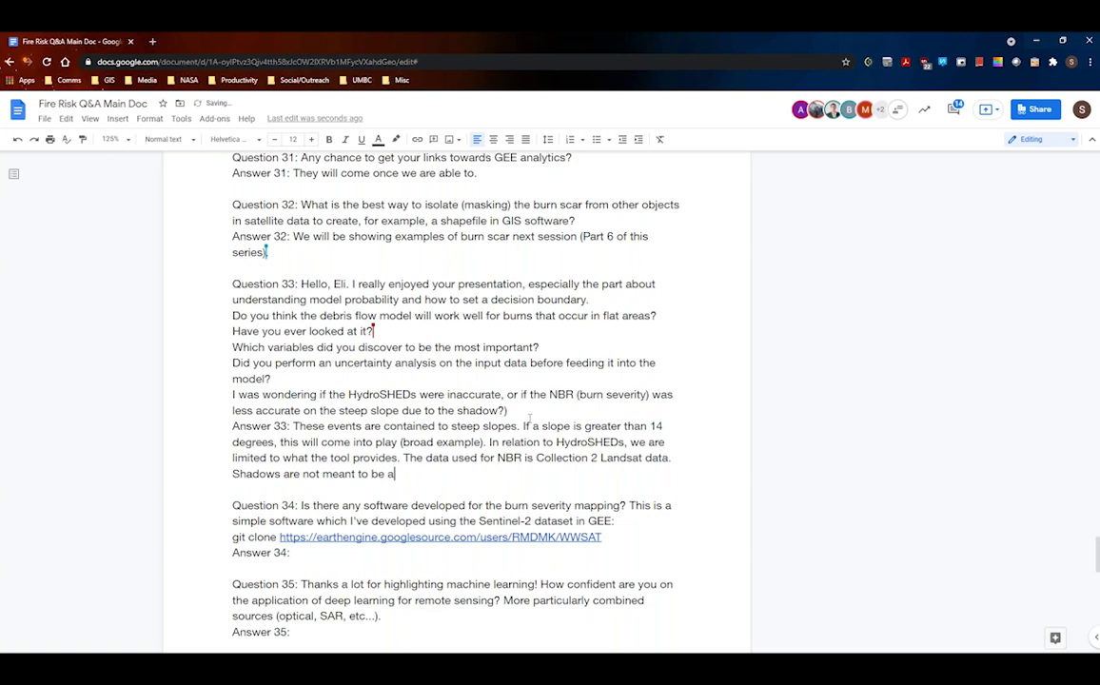
pyautogui.write('coner')
pyautogui.press('BackSpace')
pyautogui.press('BackSpace')
pyautogui.write('cern.')
pyautogui.scroll(-4, 530, 418)
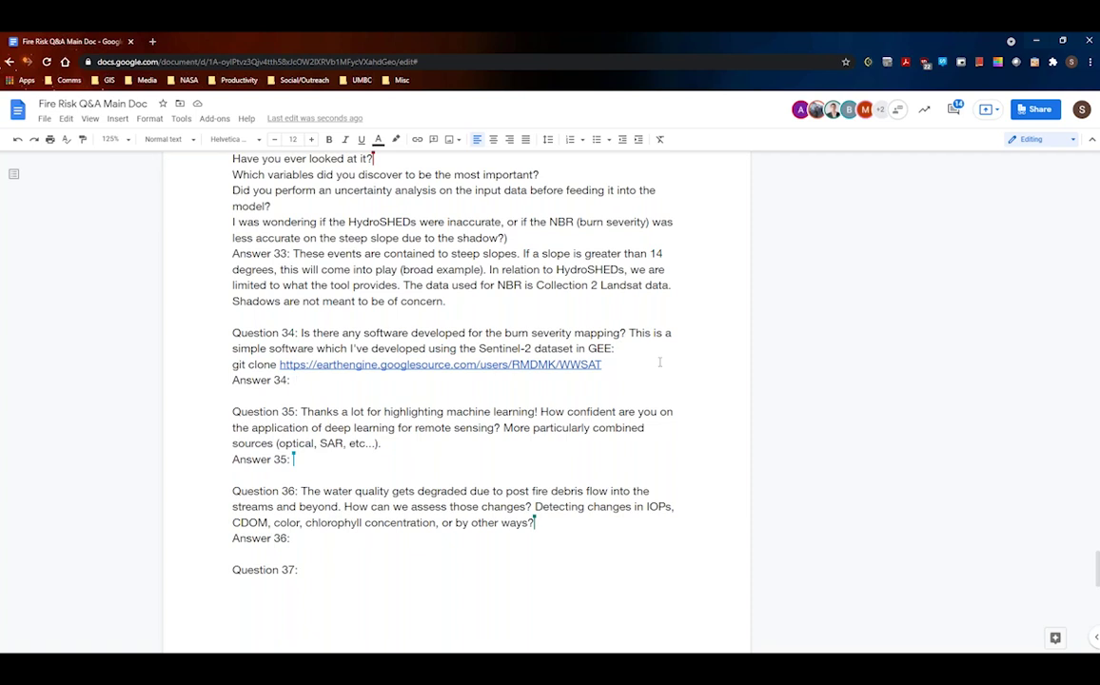
# Write Answer 34 as 'There are a number of publications that do reference certain softwares.' and remove the stray 's='.
pyautogui.write('There are a num')
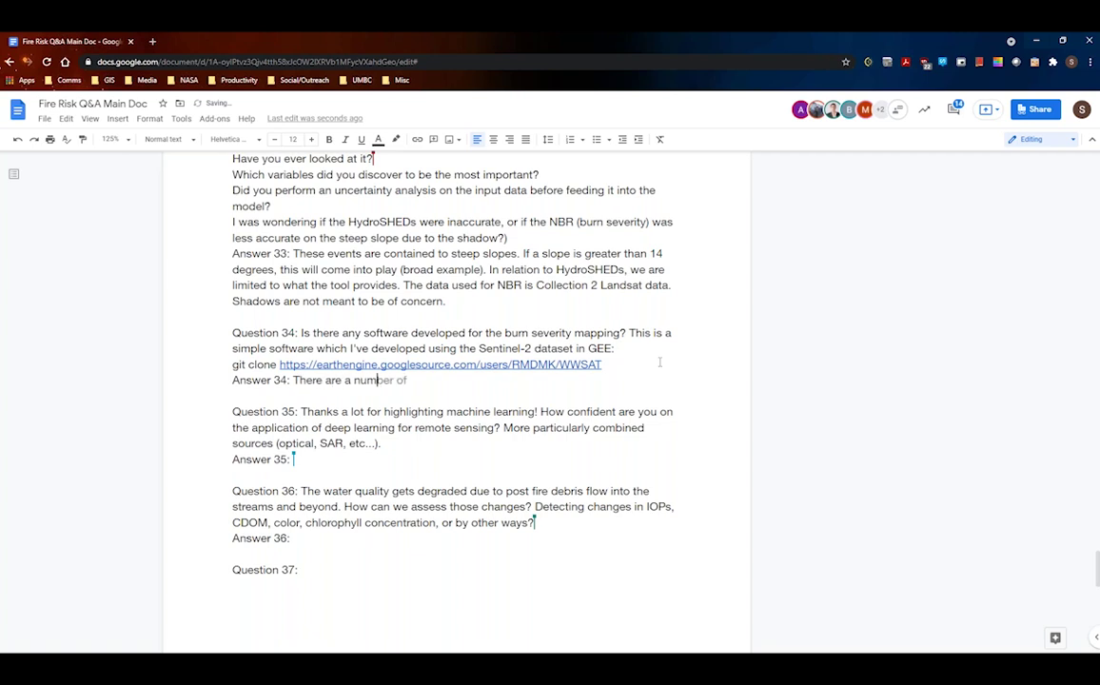
pyautogui.write('ber of publications that ')
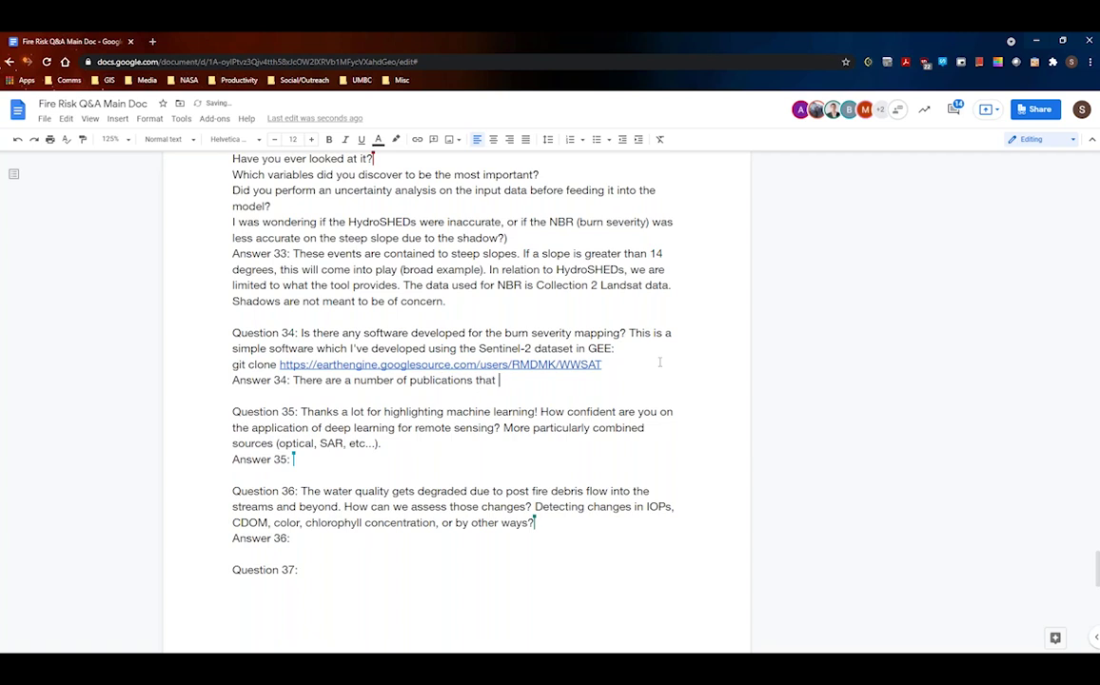
pyautogui.write('do reference')
pyautogui.press('BackSpace')
pyautogui.press('BackSpace')
pyautogui.press('BackSpace')
pyautogui.press('BackSpace')
pyautogui.press('BackSpace')
pyautogui.press('BackSpace')
pyautogui.press('BackSpace')
pyautogui.press('BackSpace')
pyautogui.press('BackSpace')
pyautogui.press('BackSpace')
pyautogui.press('BackSpace')
pyautogui.write('reference s=certain')
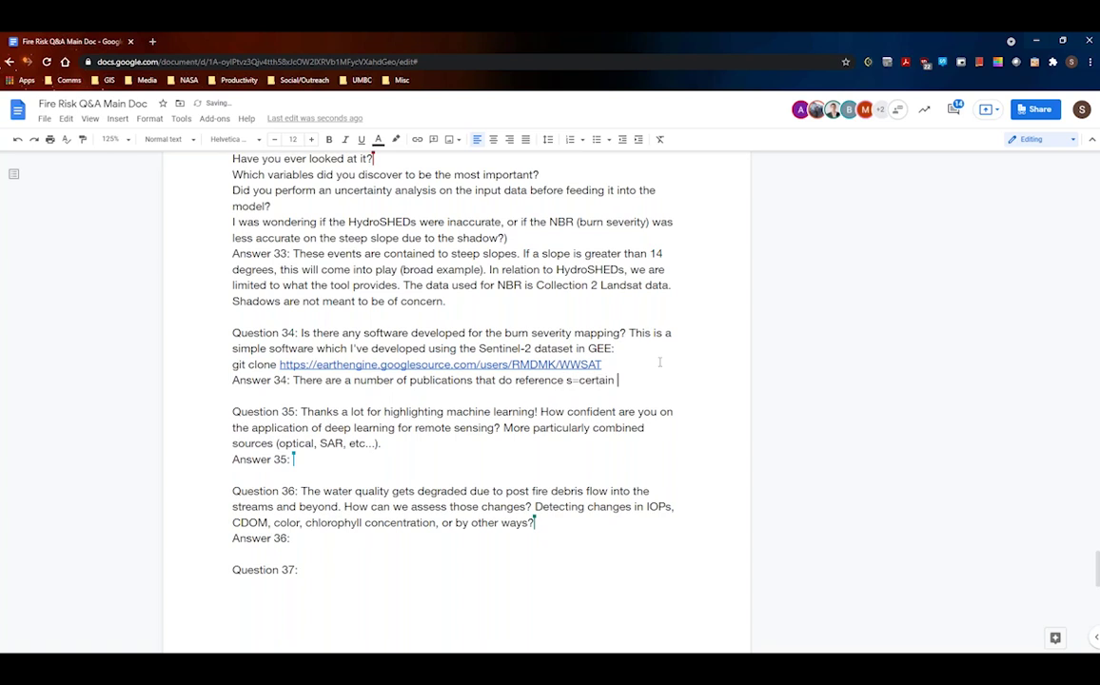
pyautogui.write(' softwares.')
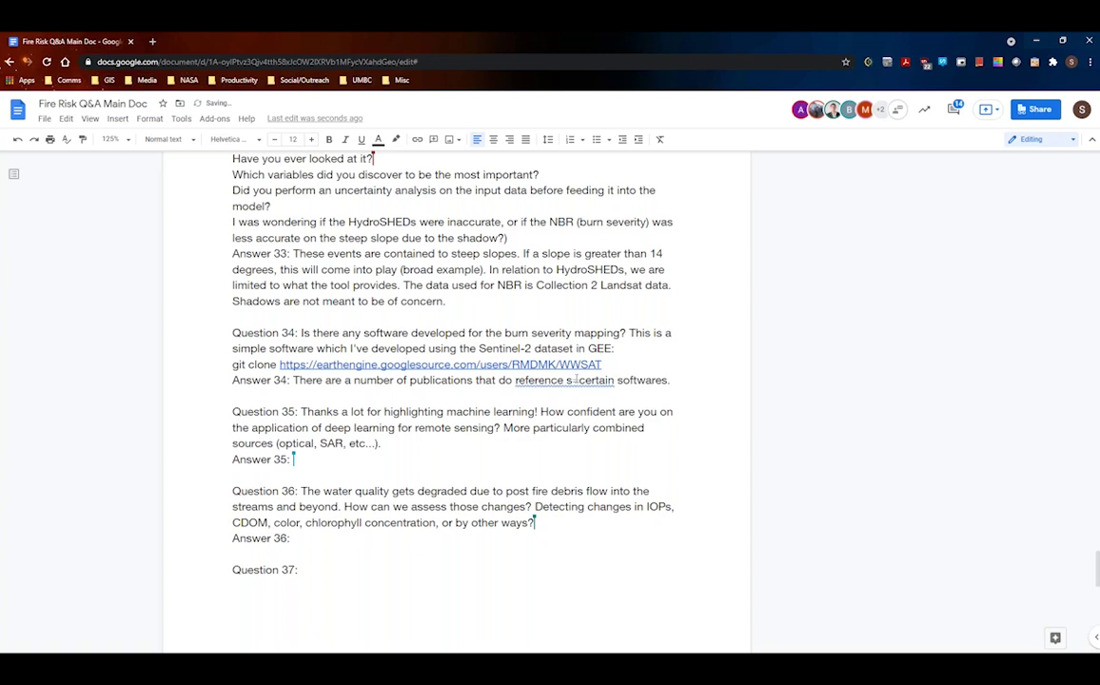
pyautogui.click(576, 380)
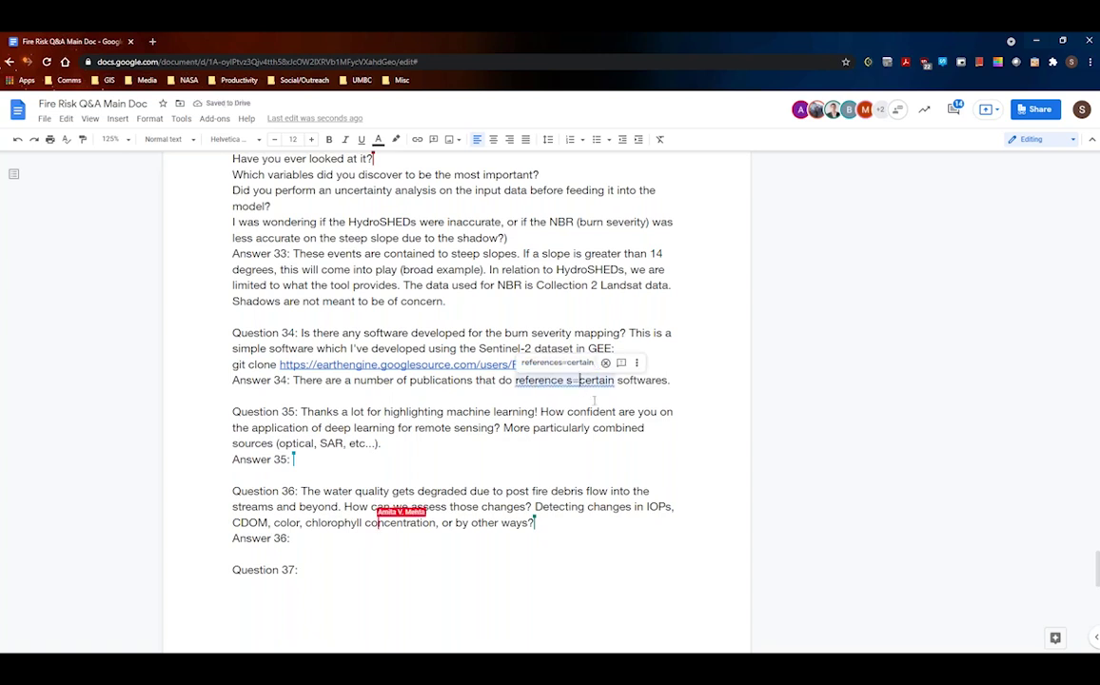
pyautogui.press('BackSpace')
pyautogui.press('BackSpace')
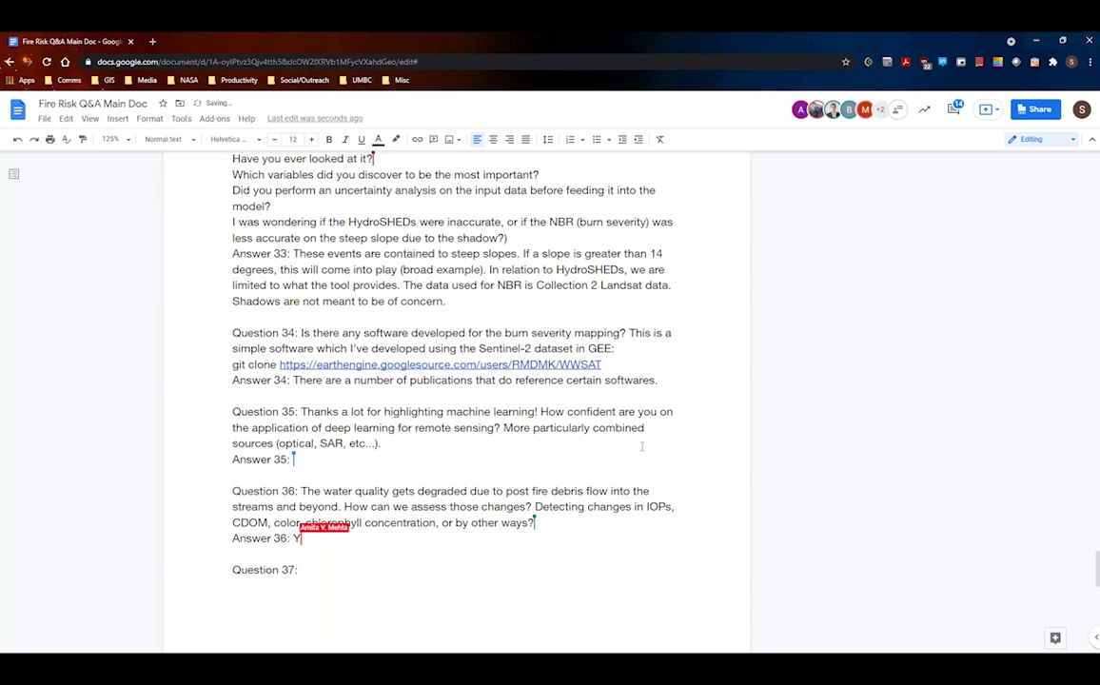
# Start Answer 35: machine learning is statistically informed modelling; deep learning has promise for geospatial applications.
pyautogui.scroll(-3, 642, 446)
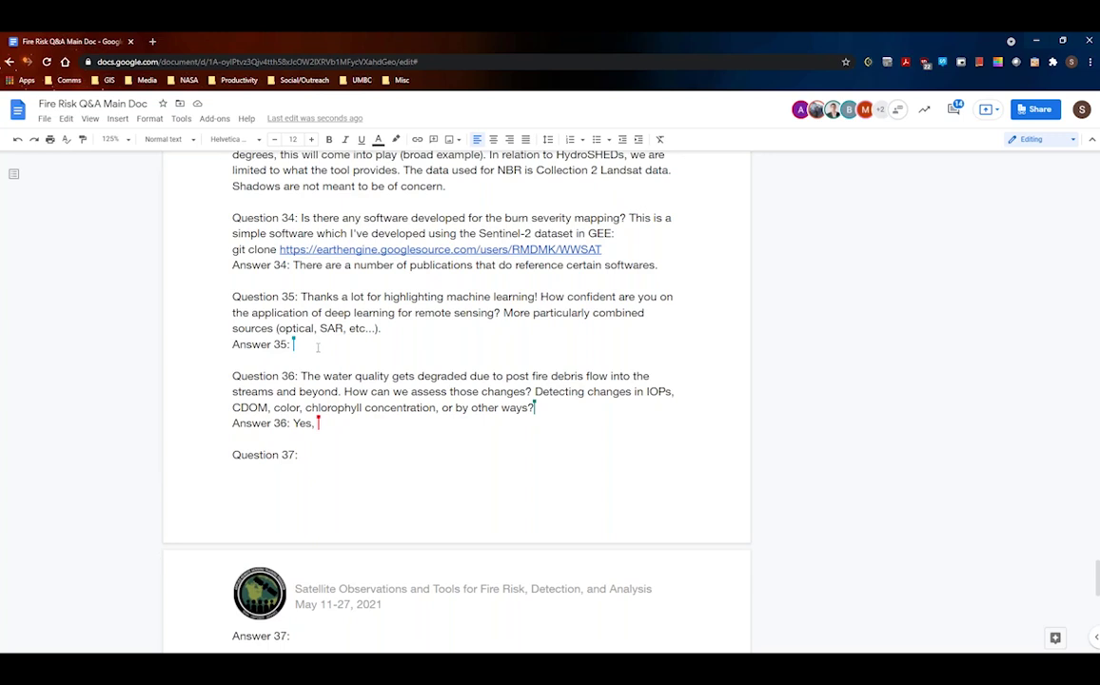
pyautogui.write('Machine learning is a')
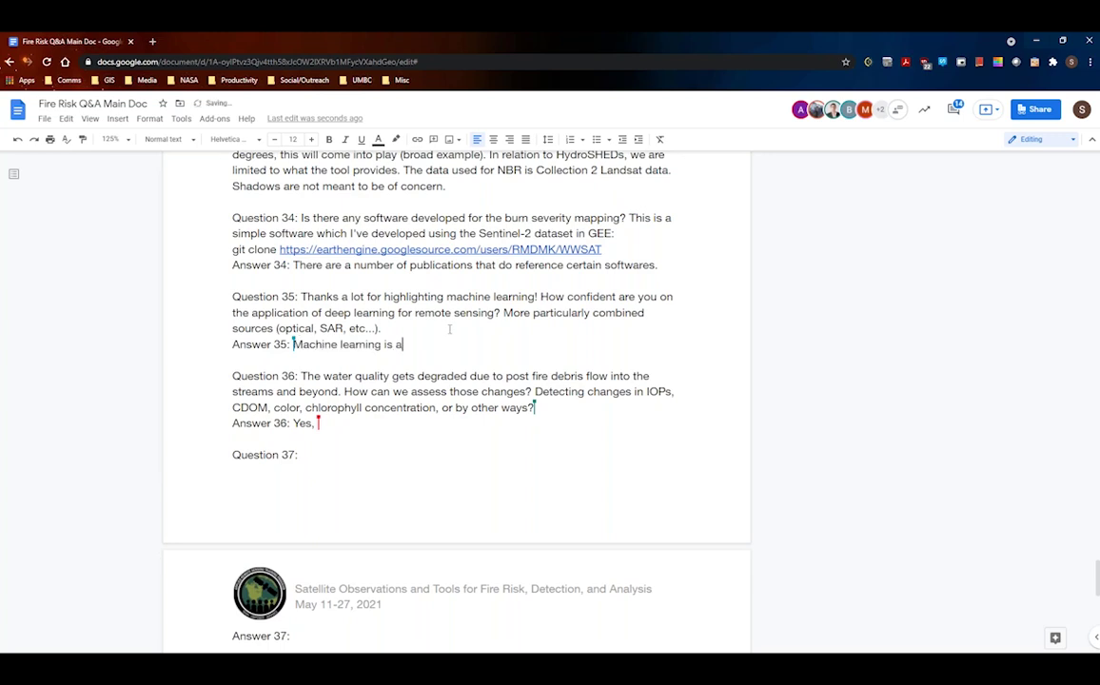
pyautogui.write(' general form ')
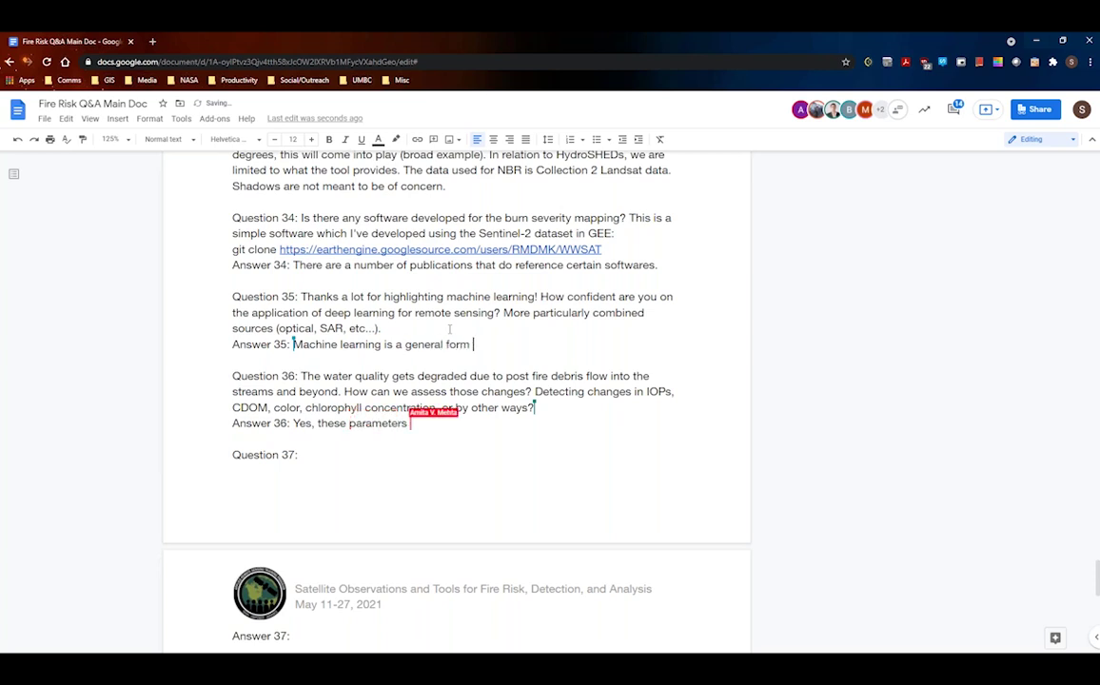
pyautogui.write('of sta')
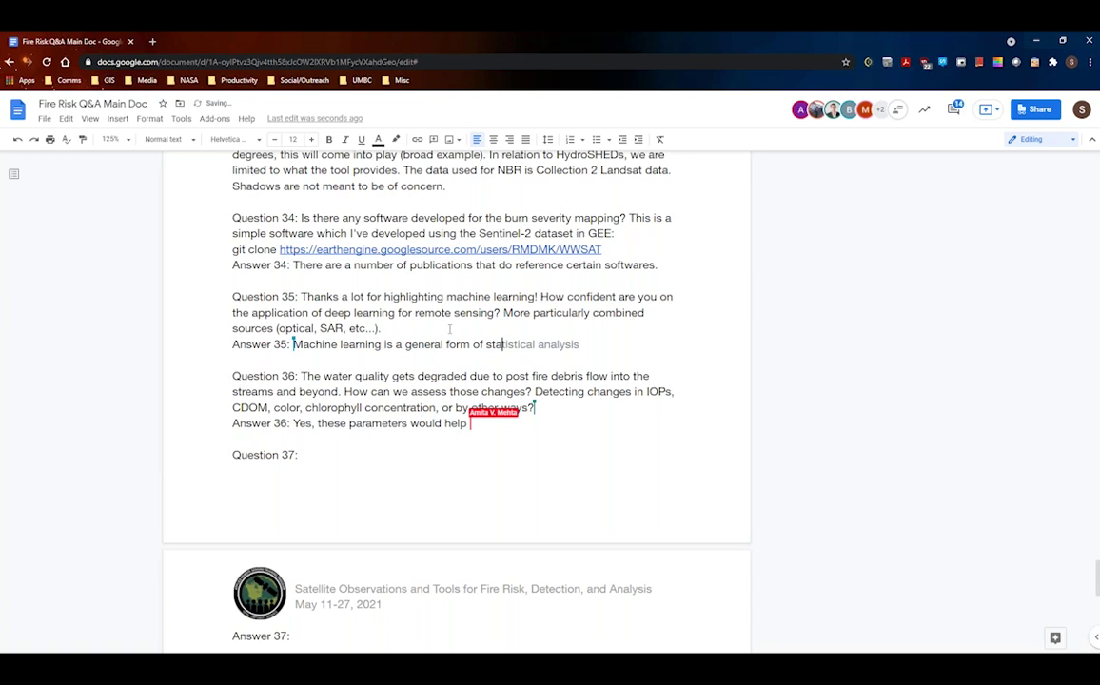
pyautogui.write('tistical')
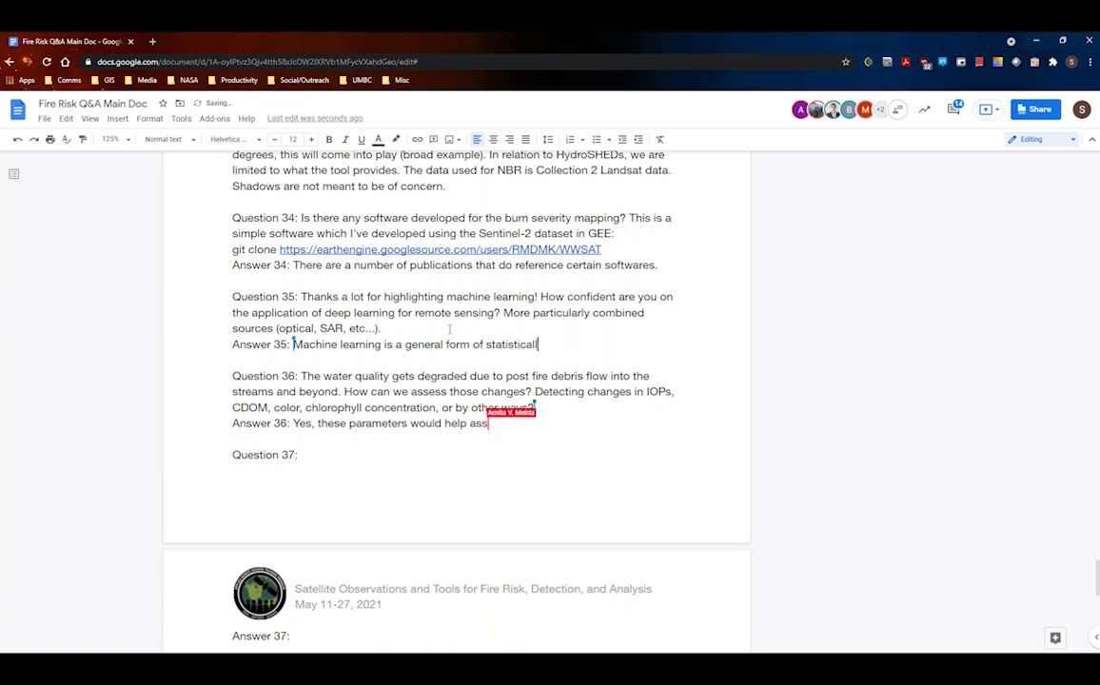
pyautogui.write('ly inform')
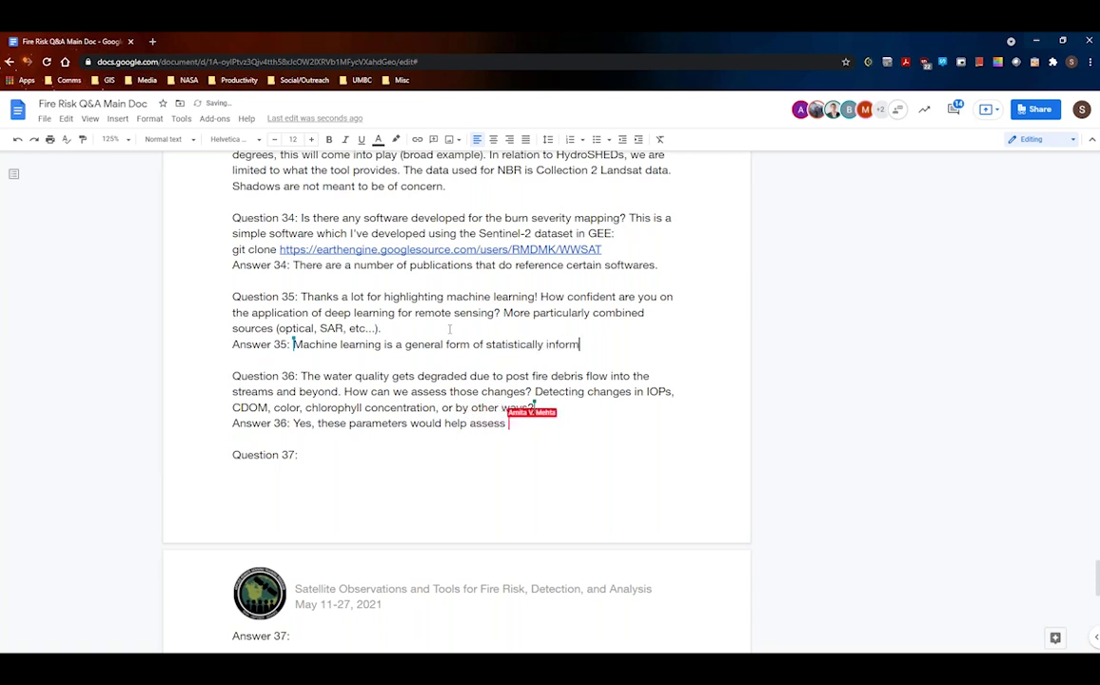
pyautogui.write('ed mde')
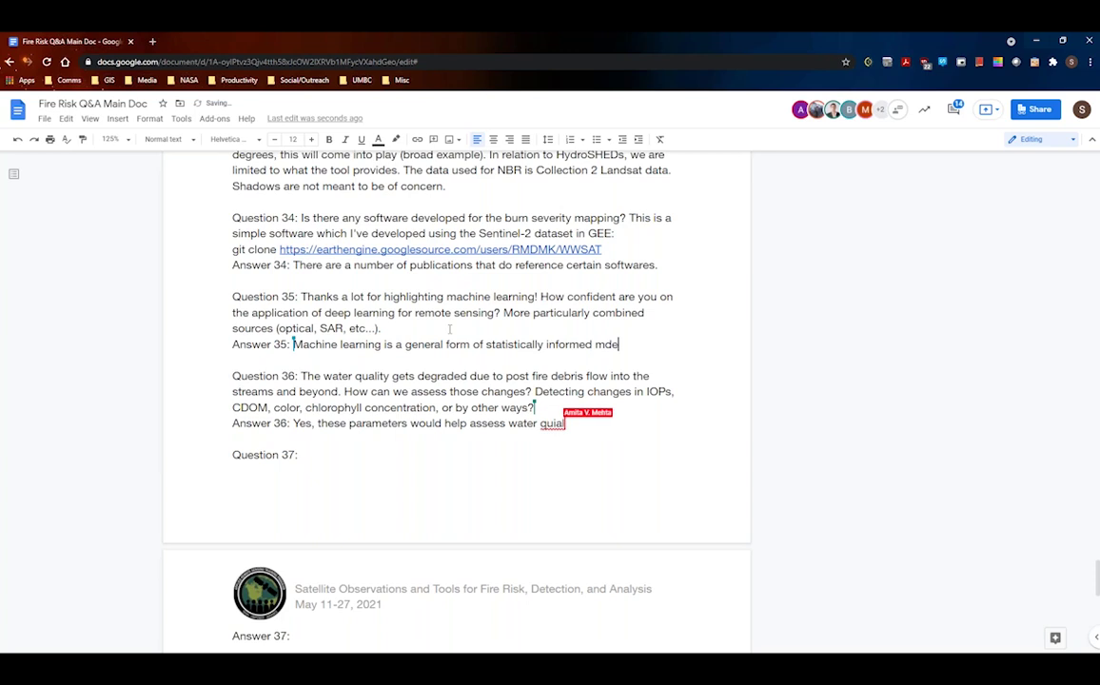
pyautogui.press('BackSpace')
pyautogui.press('BackSpace')
pyautogui.write('odellin')
pyautogui.press('BackSpace')
pyautogui.write('. ')
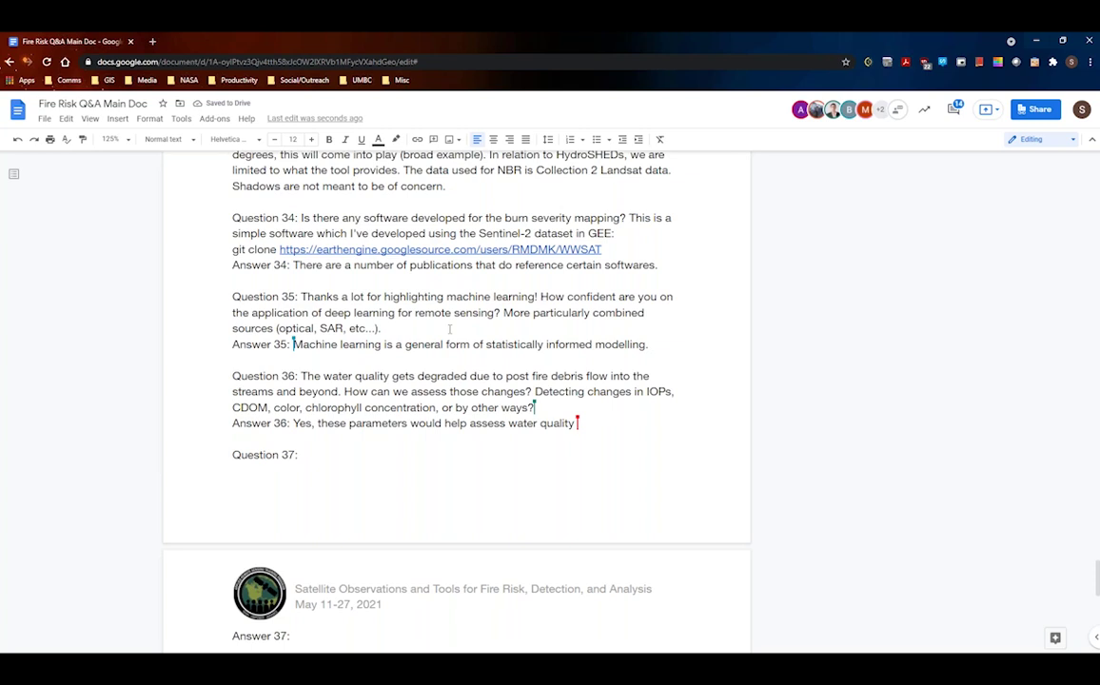
pyautogui.write('Deep lea')
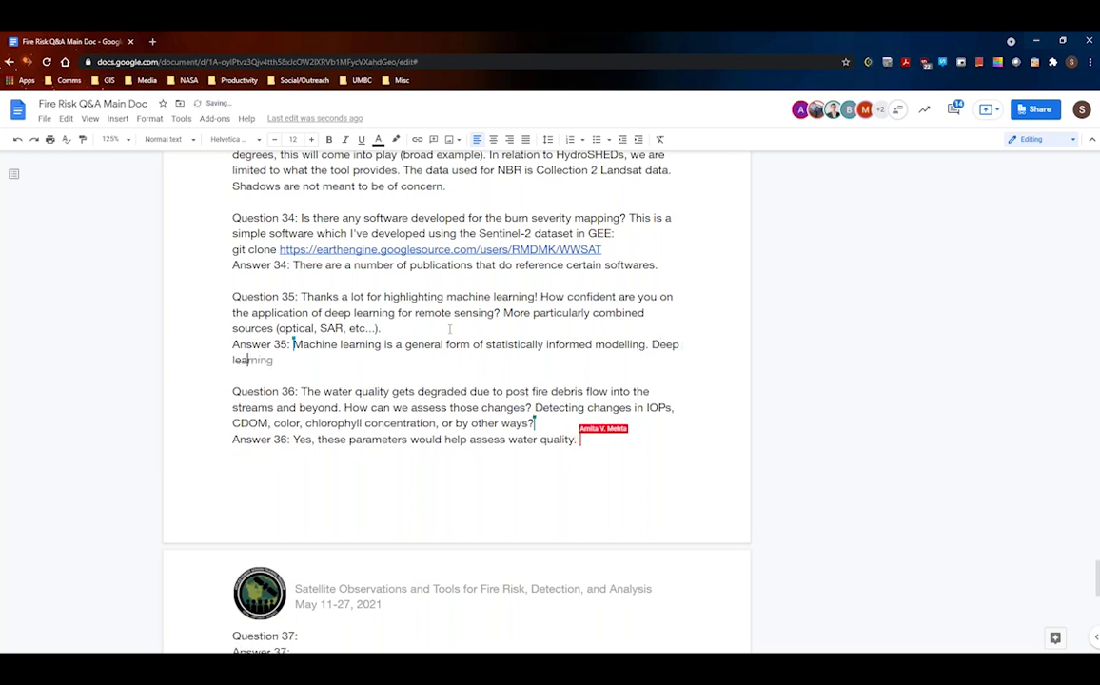
pyautogui.write('rning in partic')
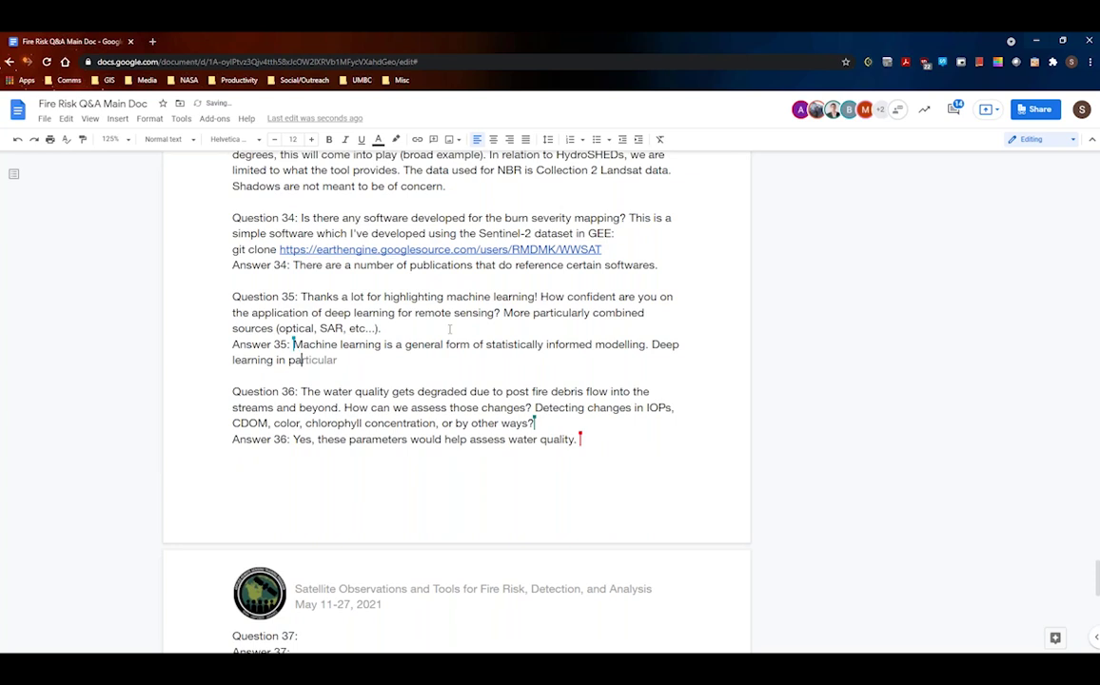
pyautogui.write('ular ')
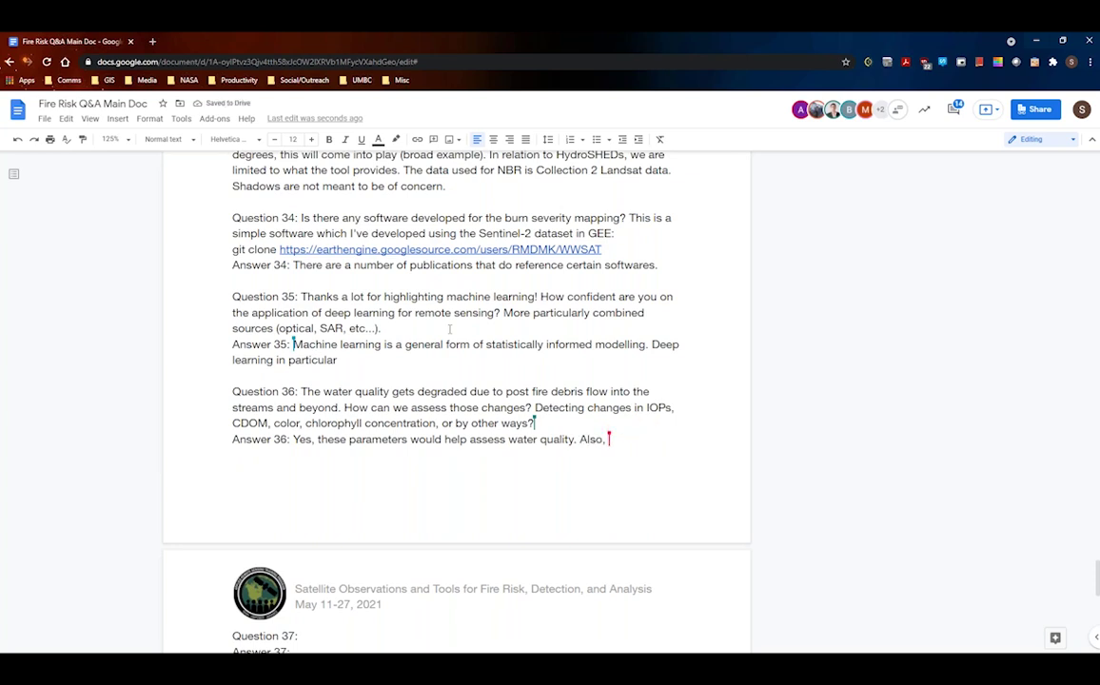
pyautogui.write('has promise with ')
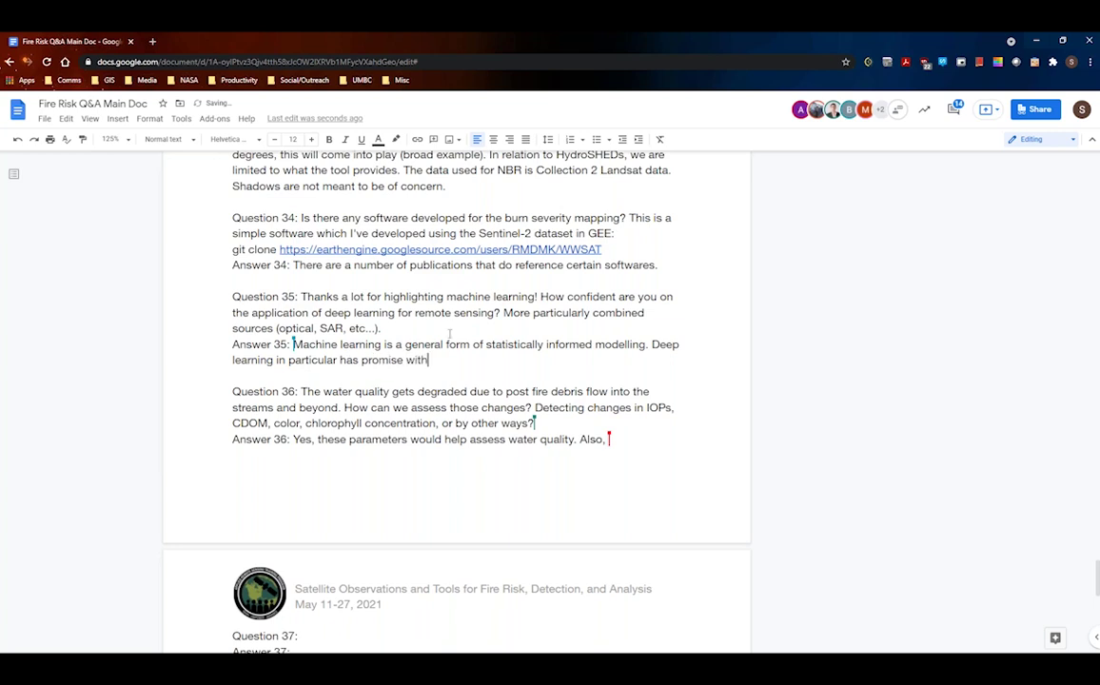
pyautogui.write('sever')
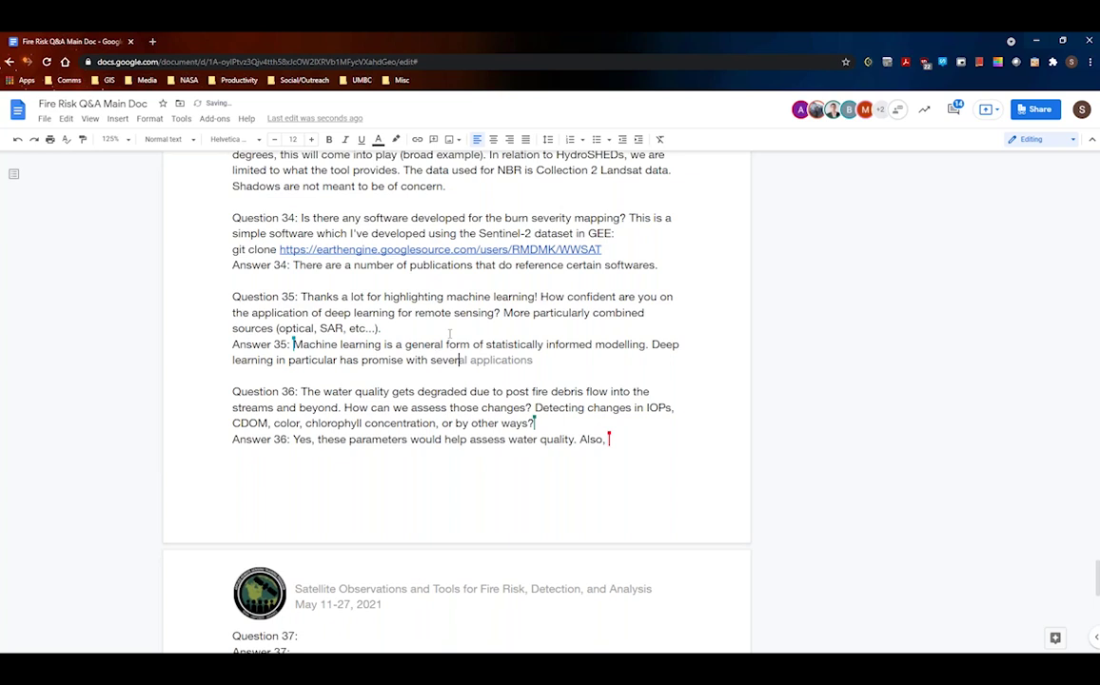
pyautogui.write('al in')
pyautogui.press('BackSpace')
pyautogui.press('BackSpace')
pyautogui.press('BackSpace')
pyautogui.press('Tab')
pyautogui.write('in the geos')
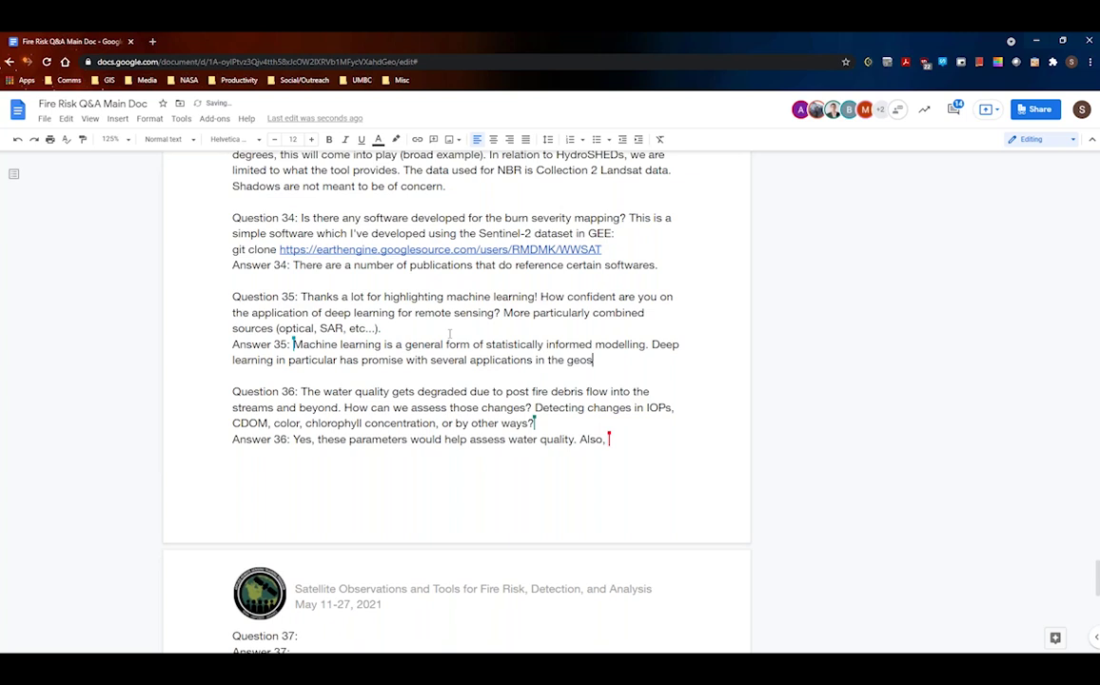
pyautogui.write('patial field.')
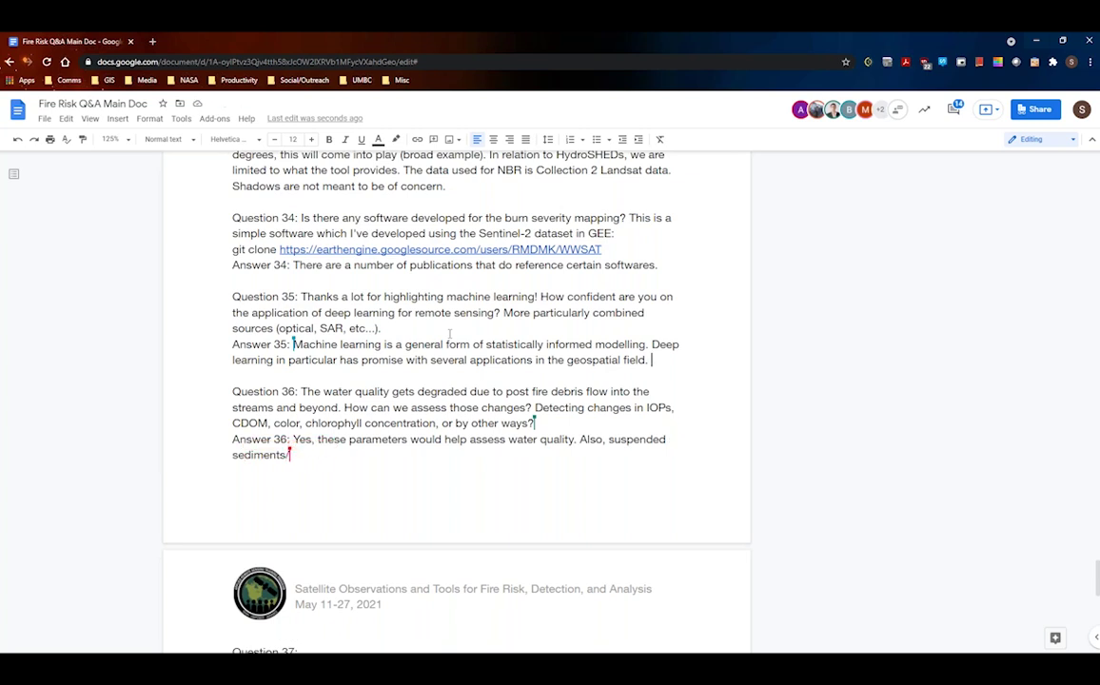
# Add that most limitations involve processing time and that it is still experimental.
pyautogui.write('Most limiti')
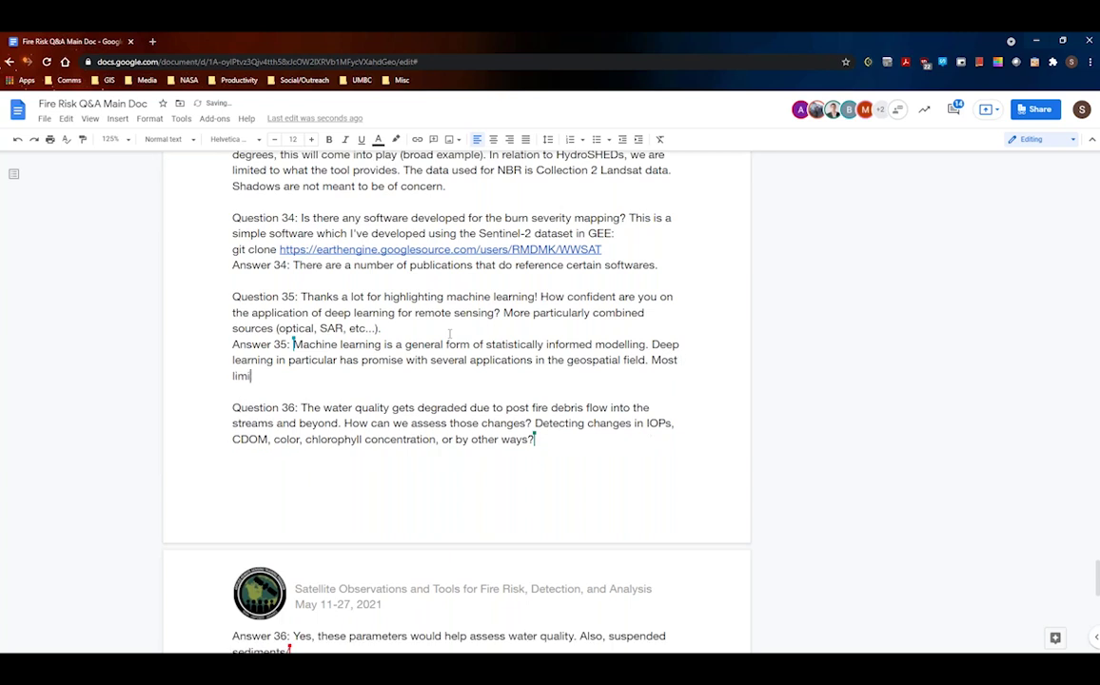
pyautogui.press('BackSpace')
pyautogui.write('ations involve processing time ')
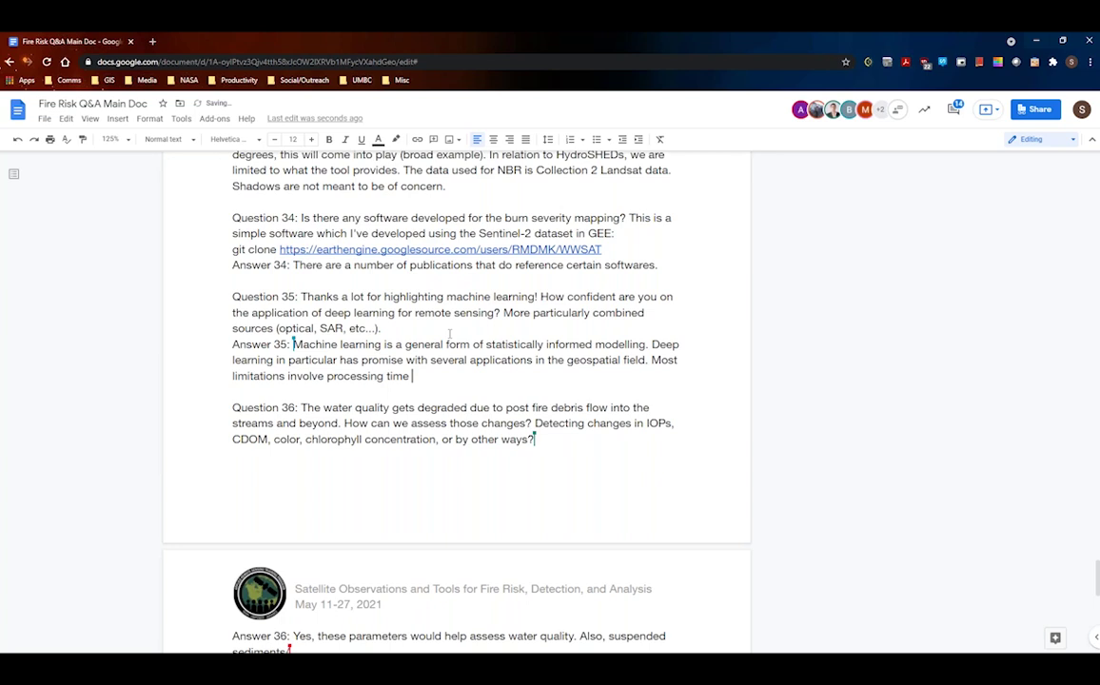
pyautogui.write('and it is stil')
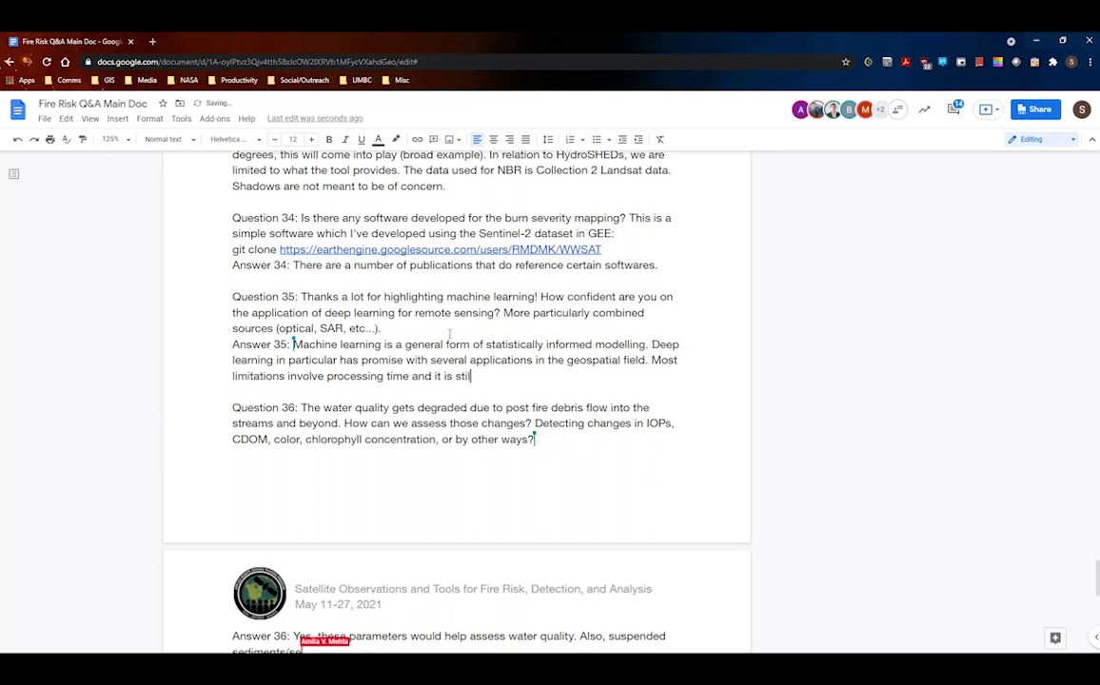
pyautogui.write('l exper')
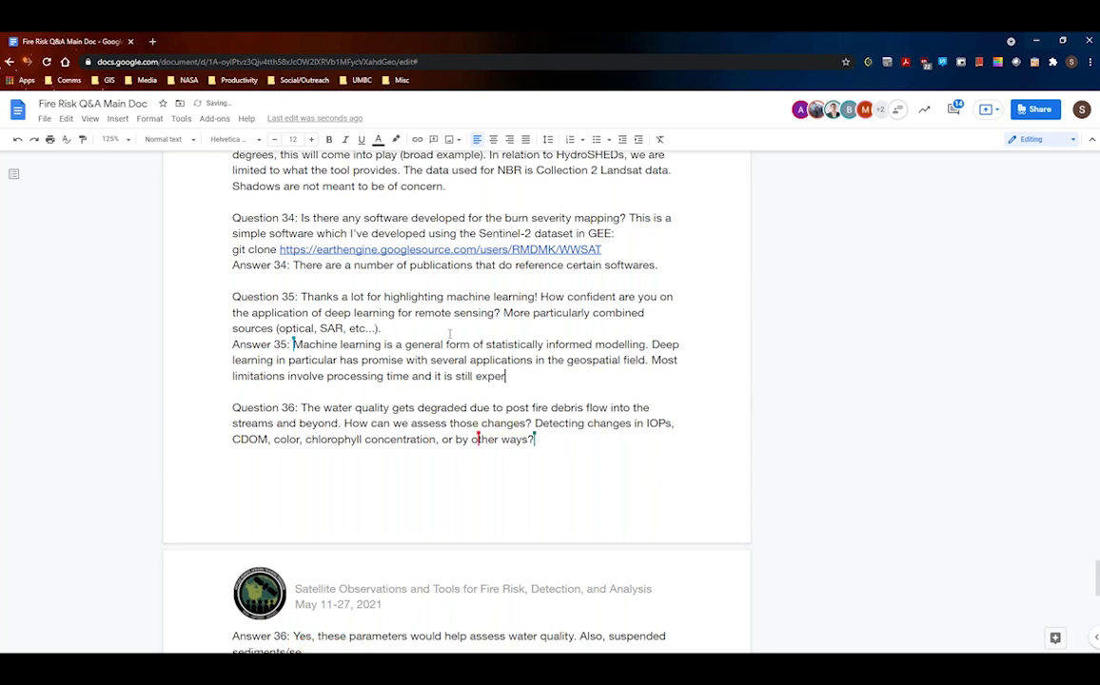
pyautogui.write('ieme')
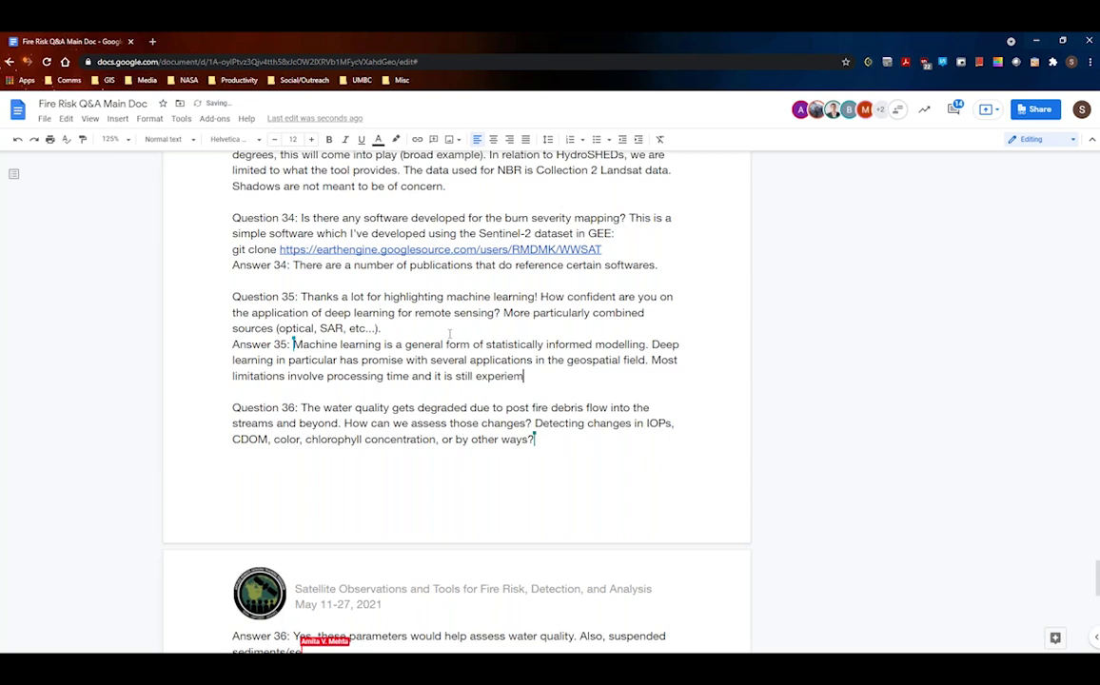
pyautogui.write('ntal.')
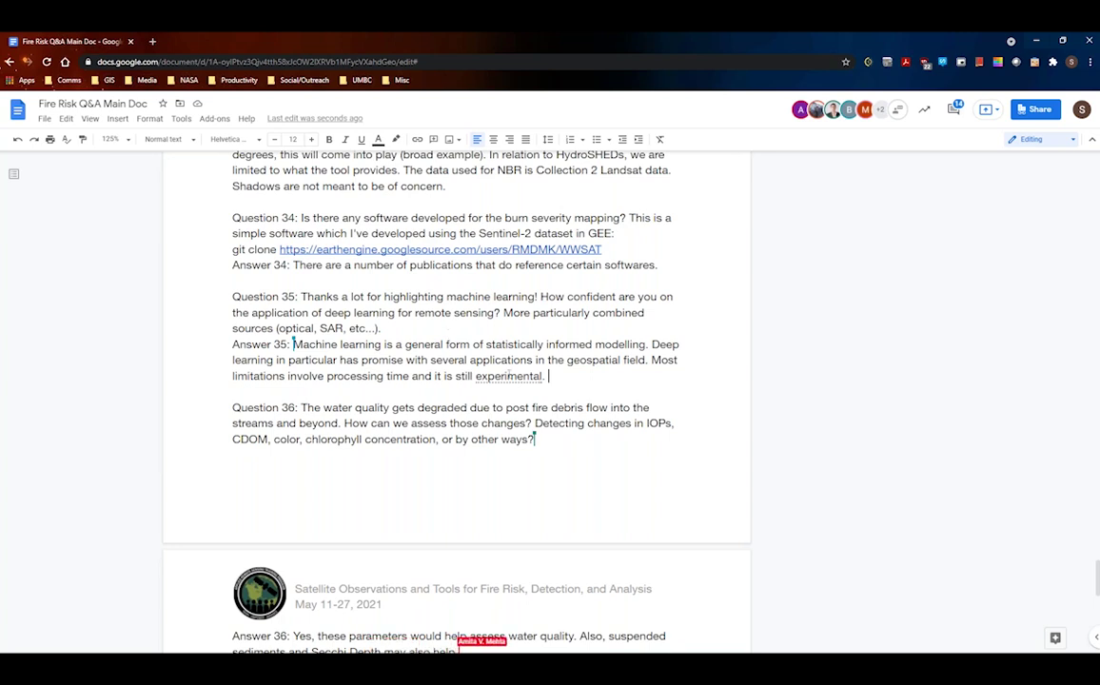
pyautogui.click(567, 360)
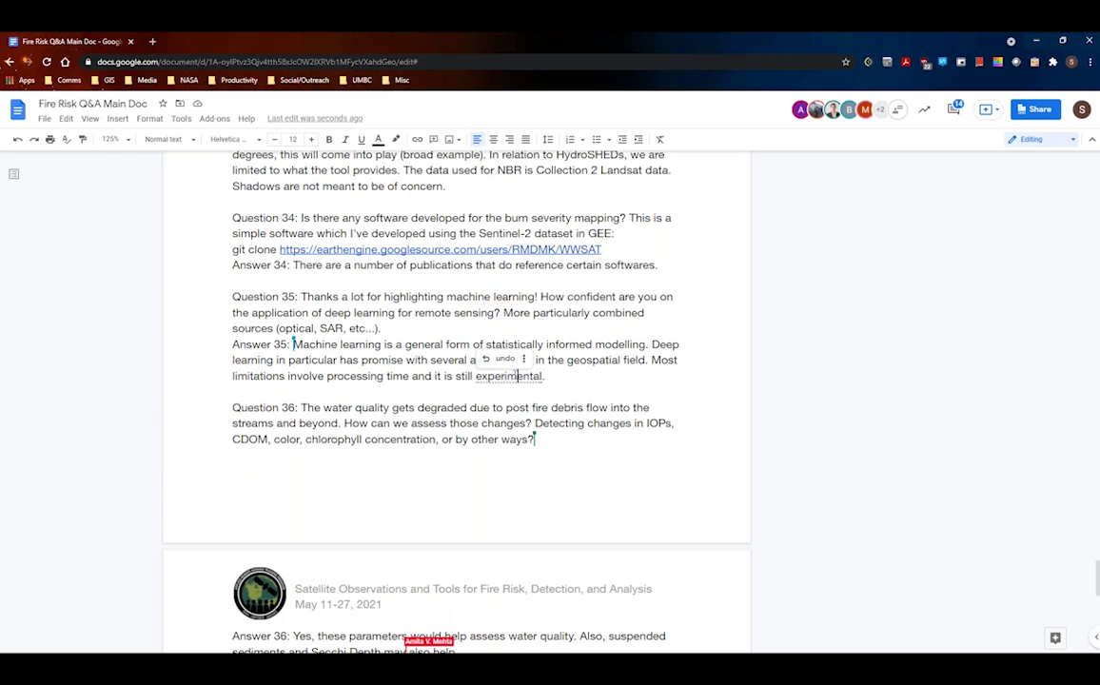
pyautogui.click(560, 380)
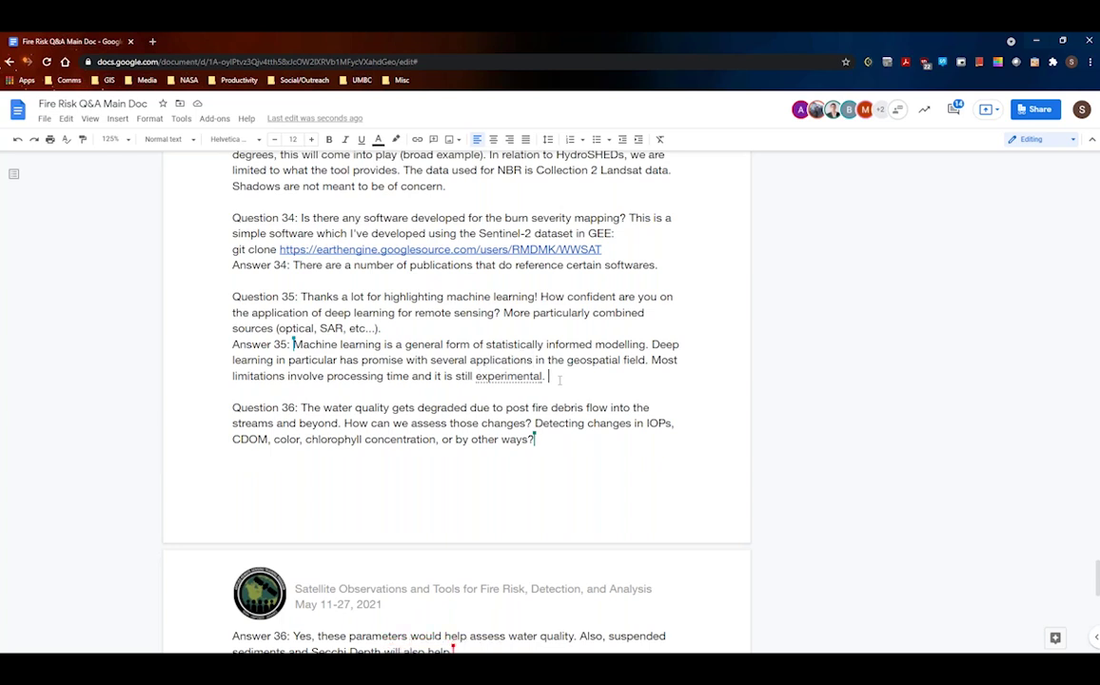
pyautogui.scroll(-2, 559, 380)
# Append 'Parameters such a chlorophyll will not change right away, but with time.' to Answer 36.
pyautogui.scroll(-2, 560, 380)
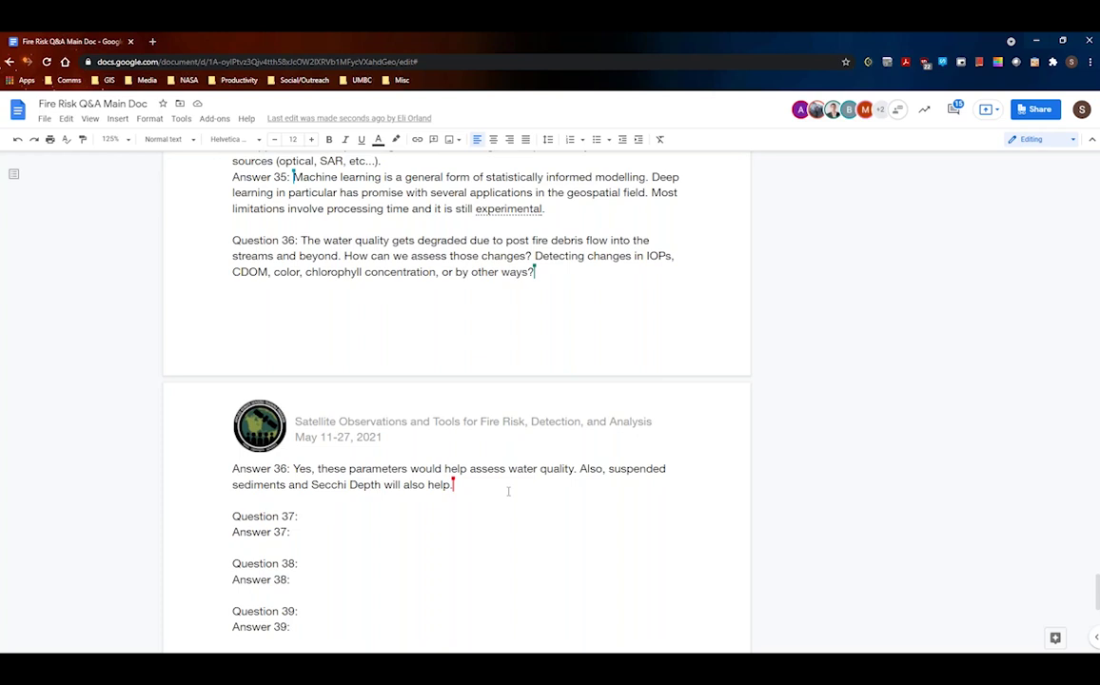
pyautogui.write('Pa')
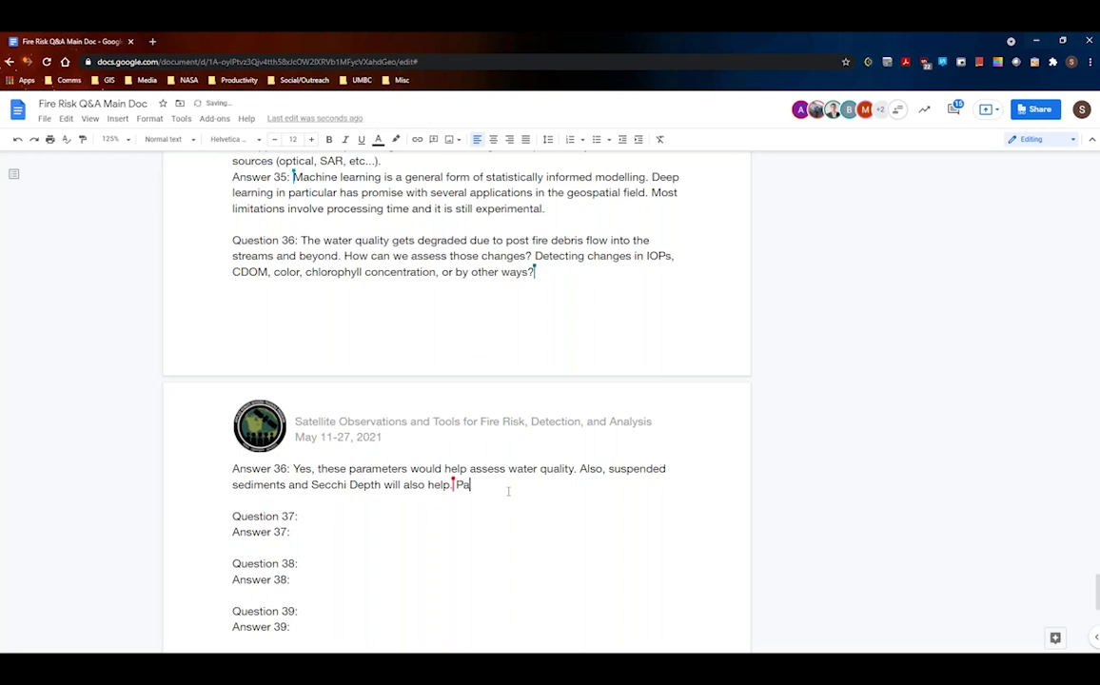
pyautogui.write('ramete')
pyautogui.write('rs suc')
pyautogui.write('h a ch')
pyautogui.write('ly')
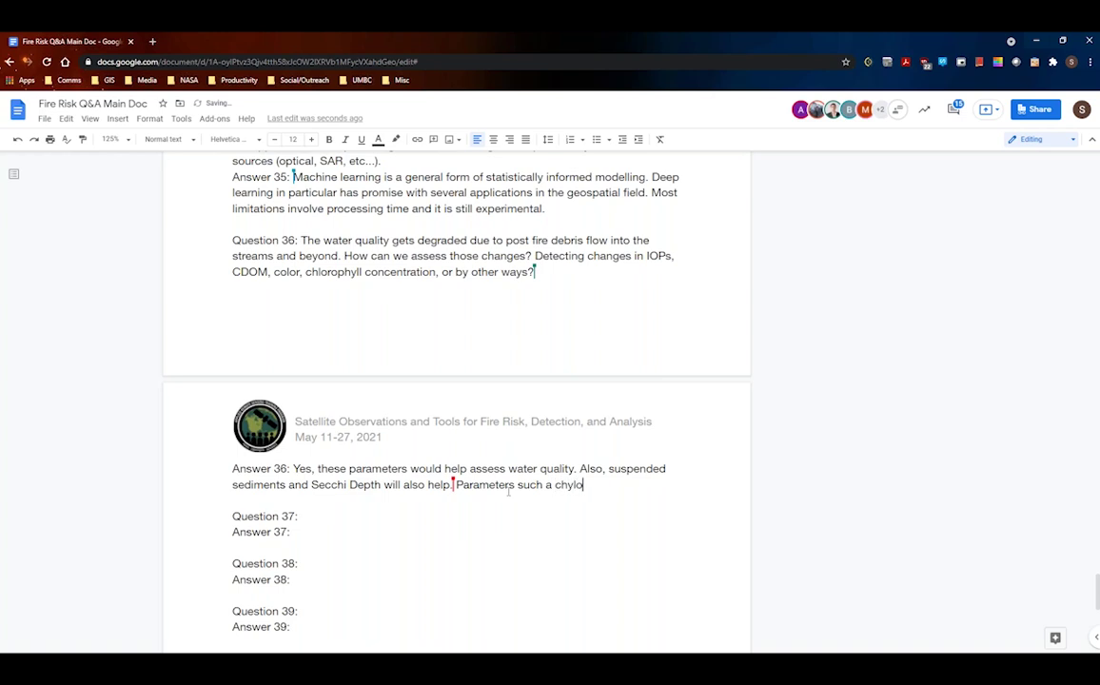
pyautogui.press('BackSpace')
pyautogui.press('BackSpace')
pyautogui.write('lorophyll will not change ')
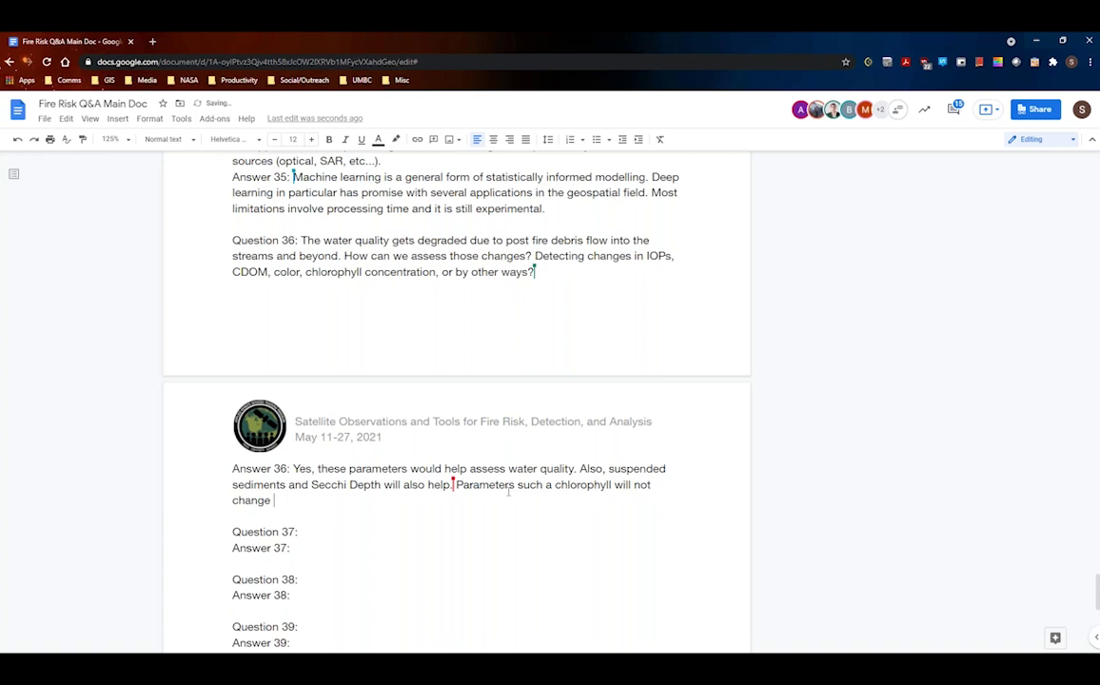
pyautogui.write('right away, but with ti')
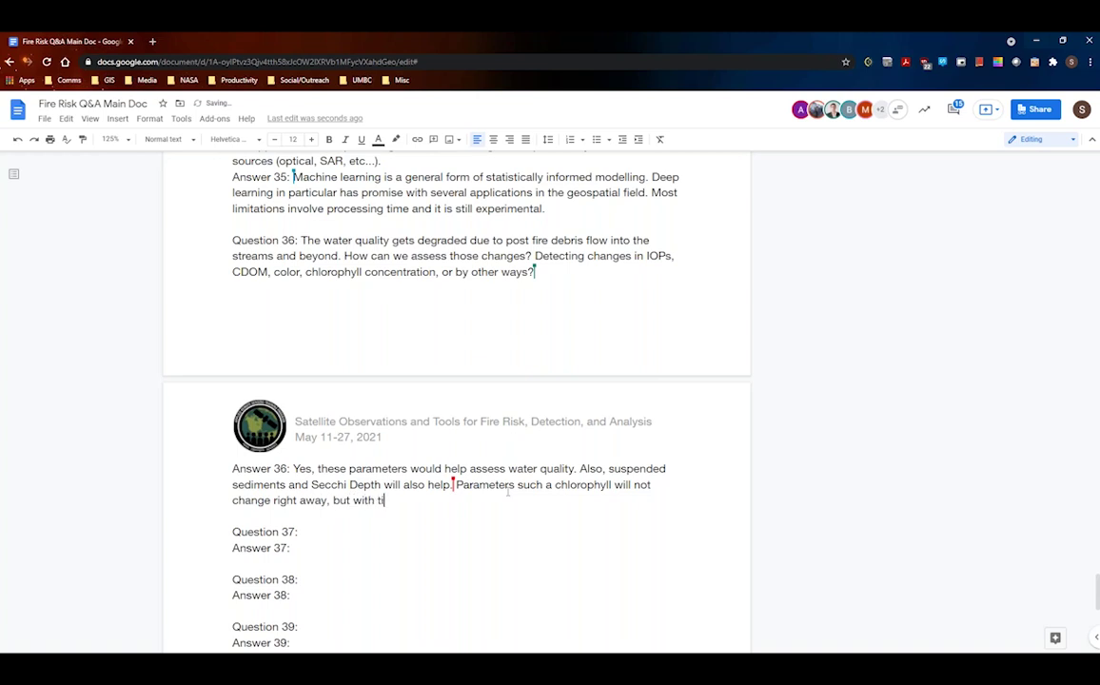
pyautogui.write('me.')
pyautogui.scroll(-3, 507, 493)
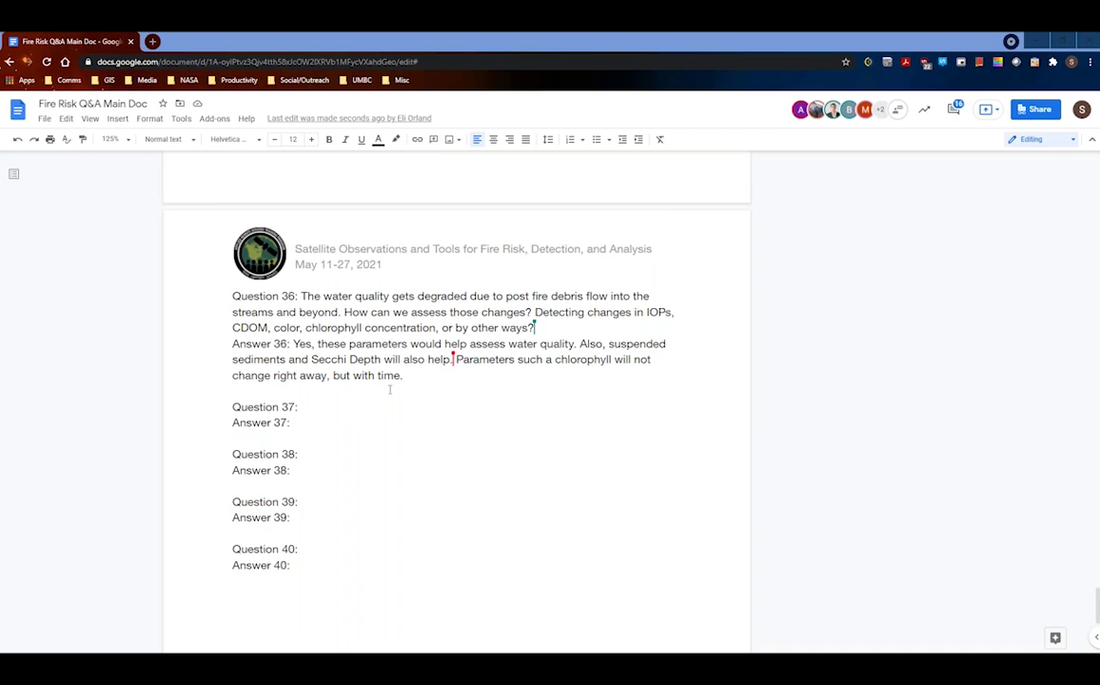
# After 'series).' in Answer 32, explain finding burn scar pixel values with the 'Extract' tool in GIS.
pyautogui.scroll(10, 393, 385)
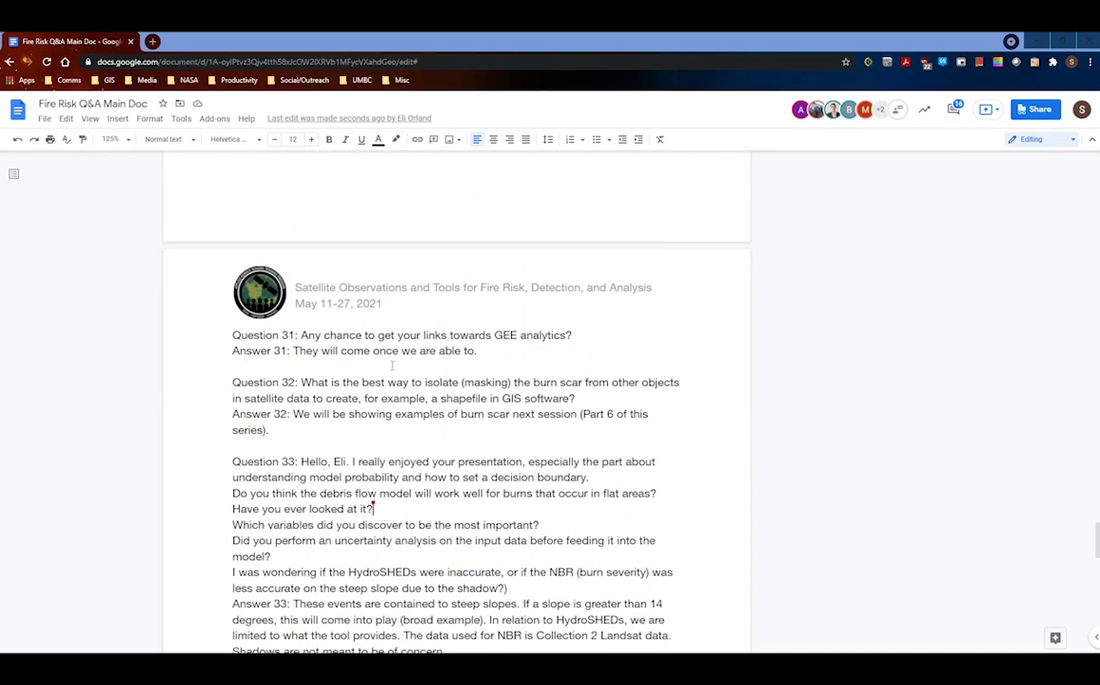
pyautogui.click(391, 429)
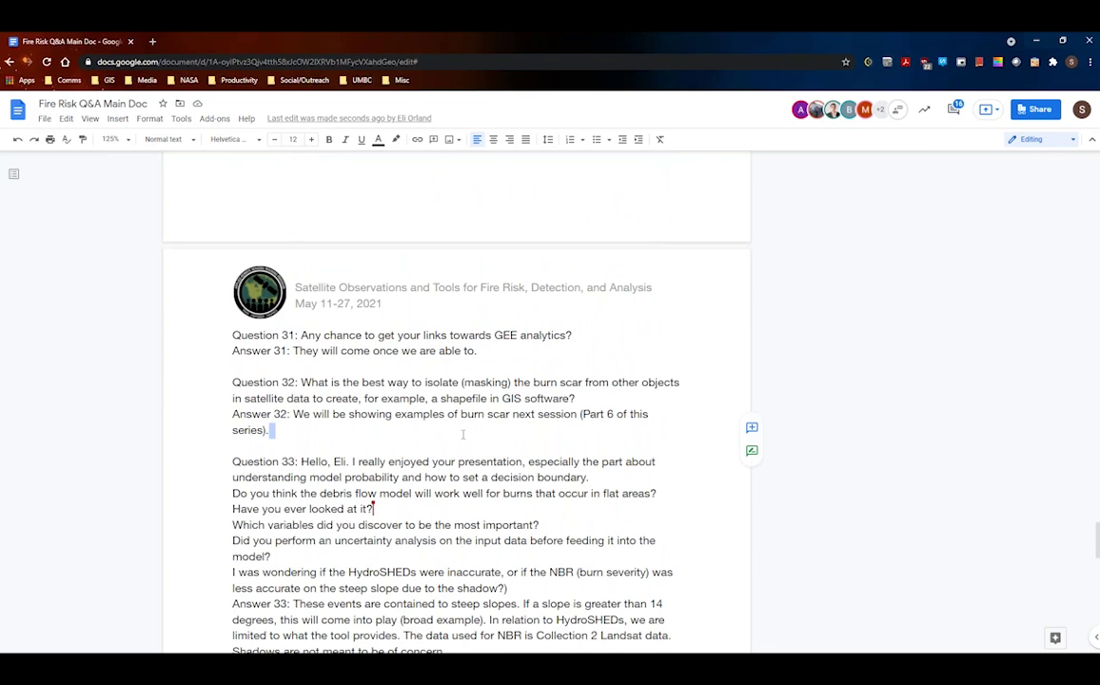
pyautogui.press('Up')
pyautogui.press('Up')
pyautogui.press('Up')
pyautogui.write('I')
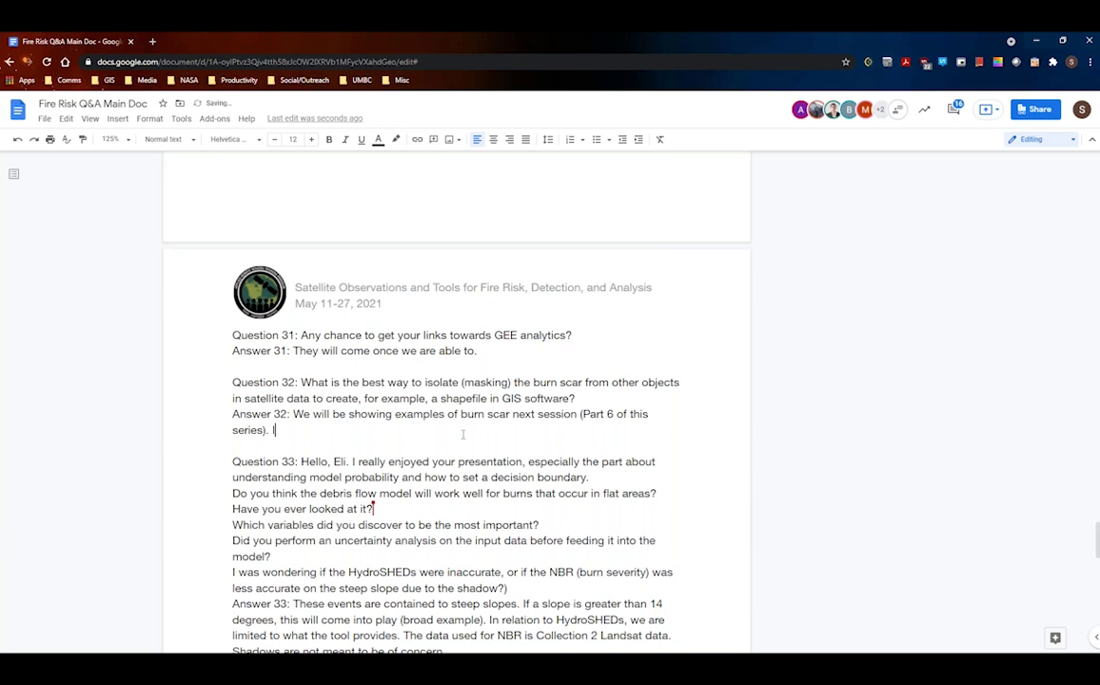
pyautogui.write('f you have raster ')
pyautogui.write('s')
pyautogui.write('ing ')
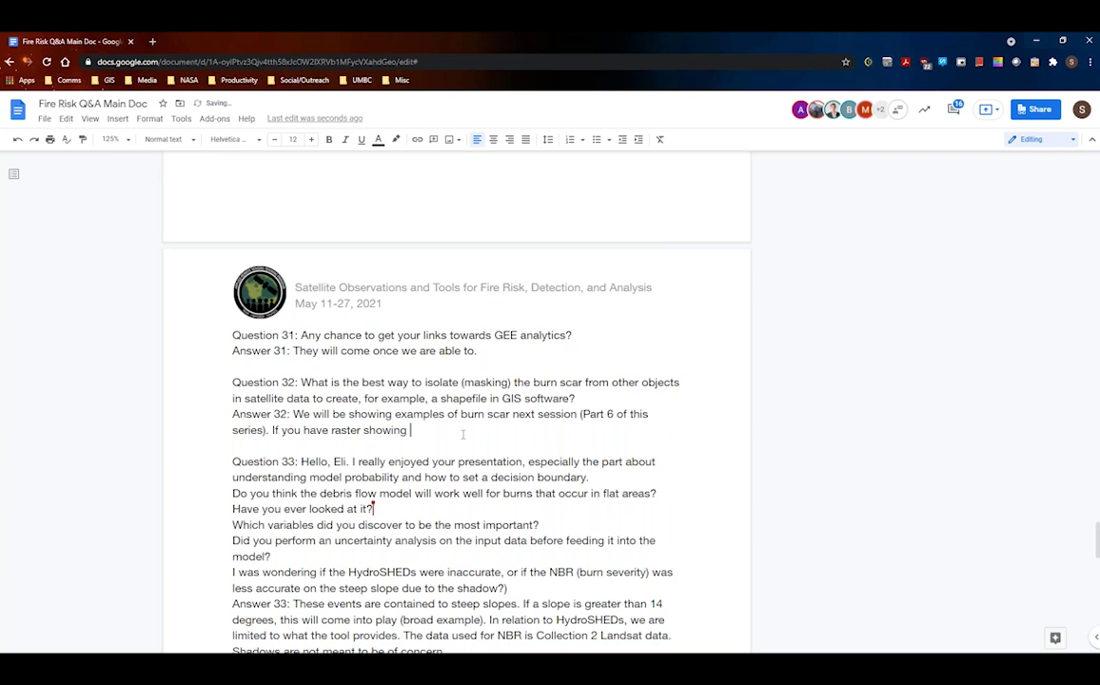
pyautogui.write('the burn scar, you will need to ')
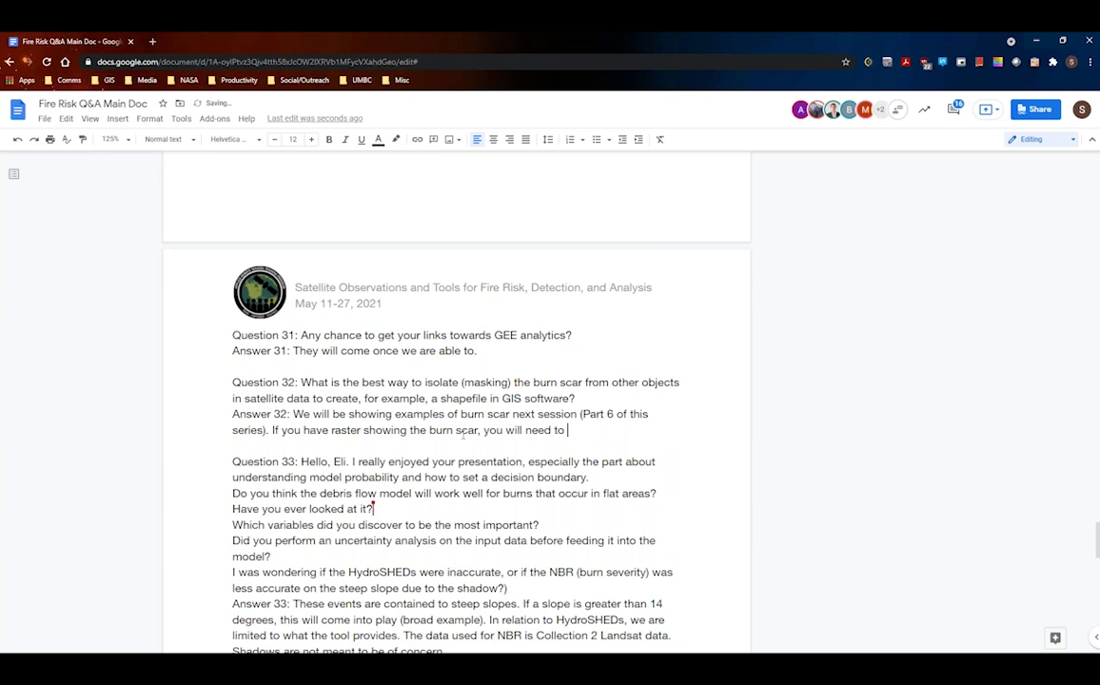
pyautogui.write('find the burn scar pixel ')
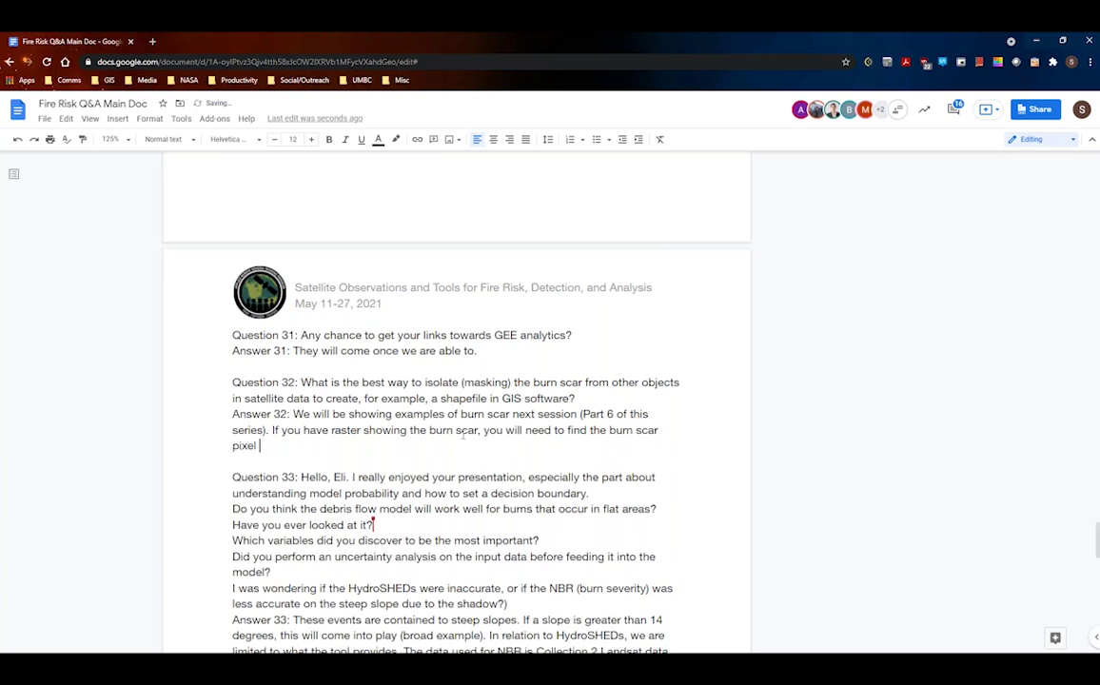
pyautogui.write('values using the "Extr')
pyautogui.press('BackSpace')
pyautogui.press('BackSpace')
pyautogui.press('BackSpace')
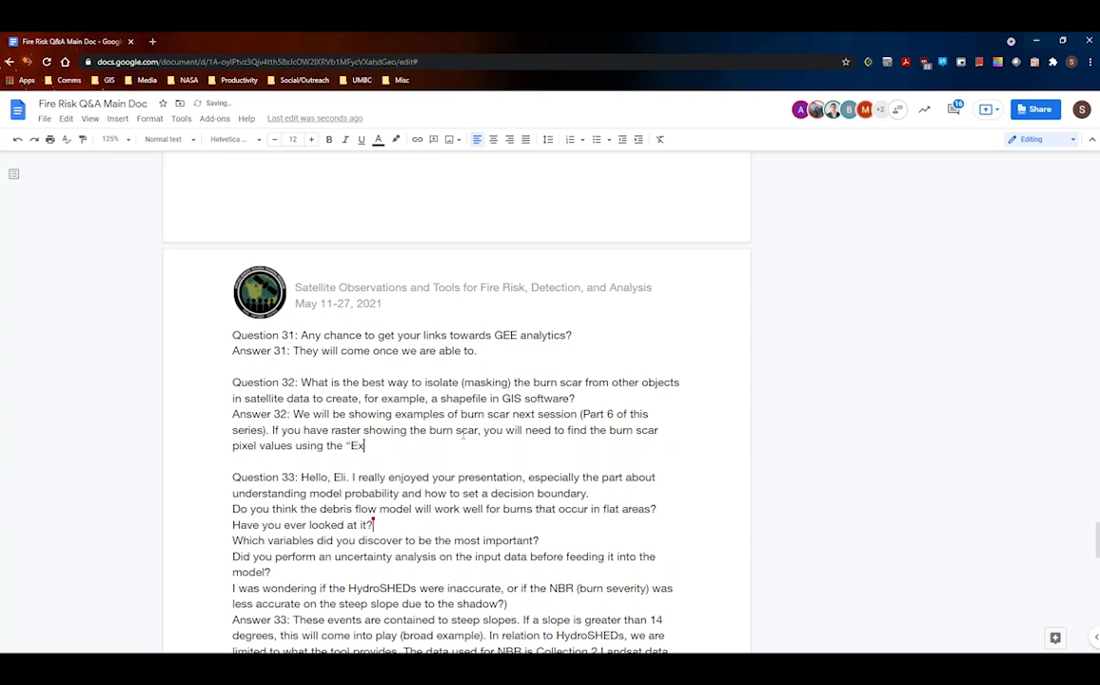
pyautogui.write('xtract" ')
pyautogui.write('tool in GIS sfo')
# Finish the sentence with 'software then convert the values into a shapefile.'.
pyautogui.press('BackSpace')
pyautogui.press('BackSpace')
pyautogui.write('oftware ')
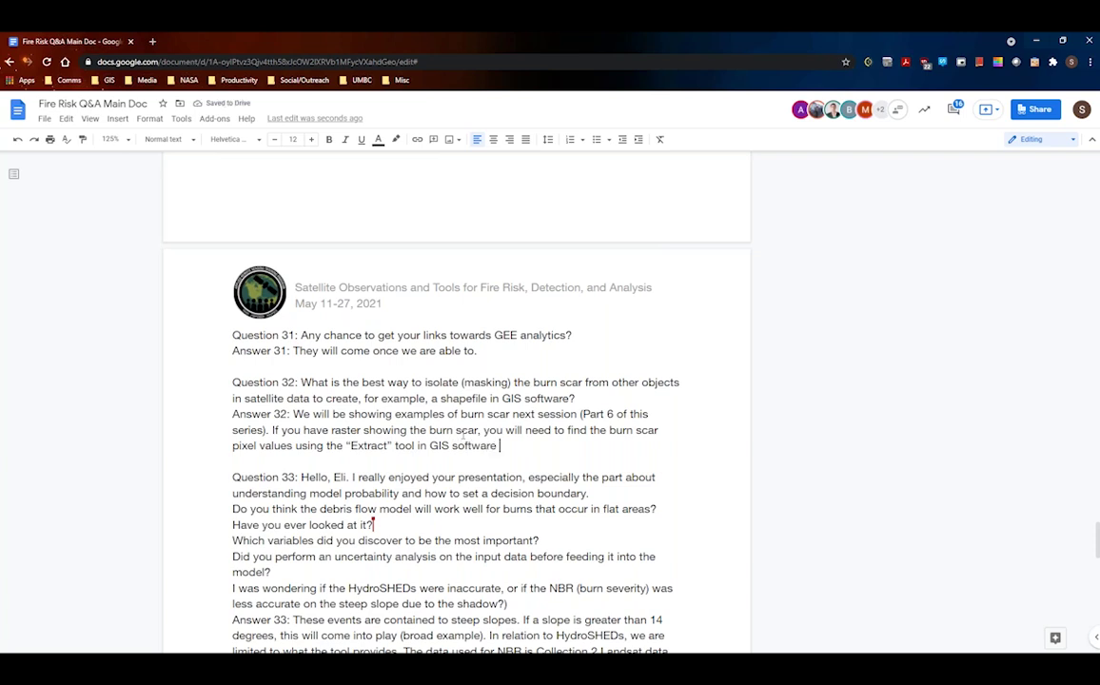
pyautogui.write('then convert v')
pyautogui.press('BackSpace')
pyautogui.write('the ')
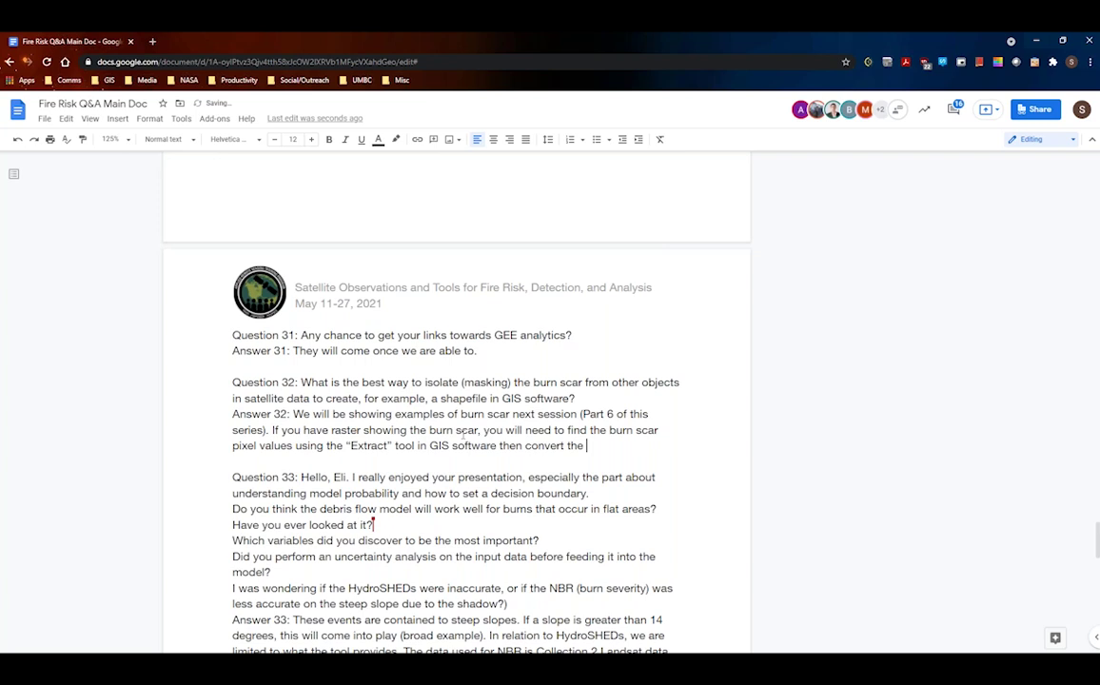
pyautogui.write('values in')
pyautogui.press('BackSpace')
pyautogui.write('to a shapefile/')
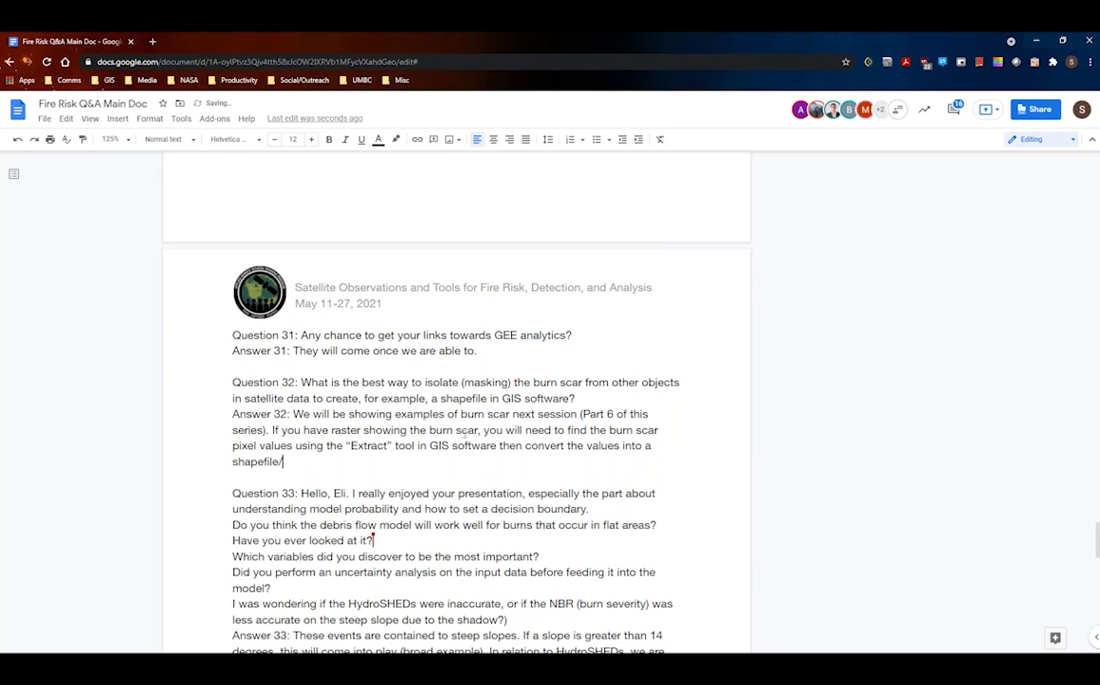
pyautogui.press('BackSpace')
pyautogui.write('.')
pyautogui.scroll(-10, 466, 431)
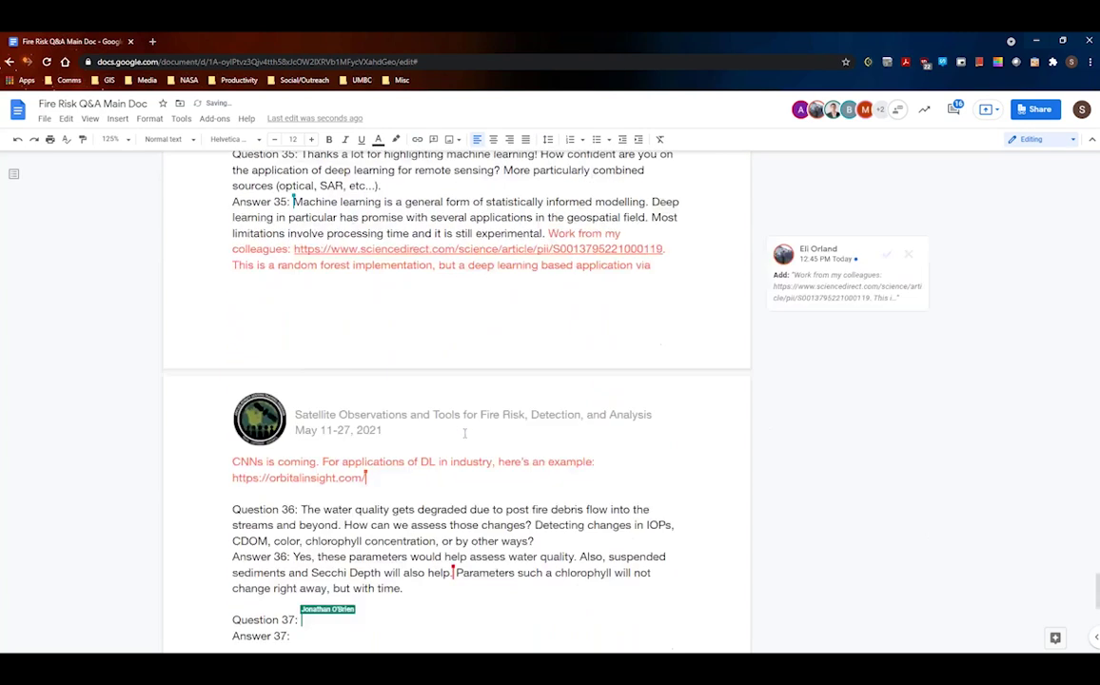
# Begin Answer 37 with 'We are working on continuous values'.
pyautogui.scroll(-3, 465, 433)
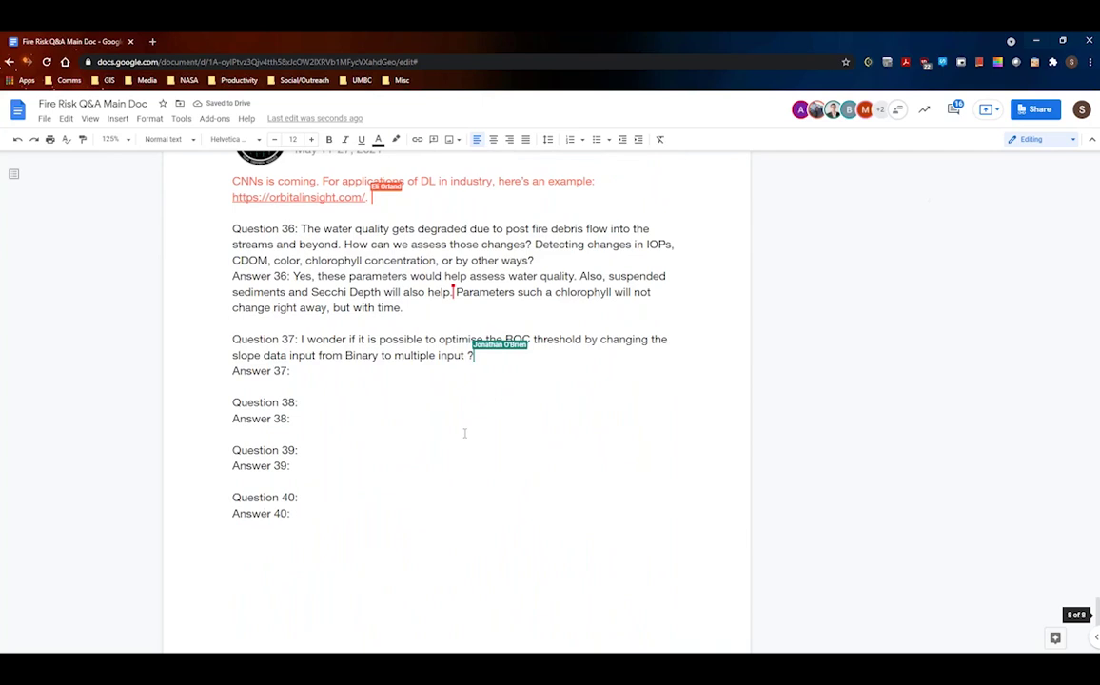
pyautogui.click(330, 370)
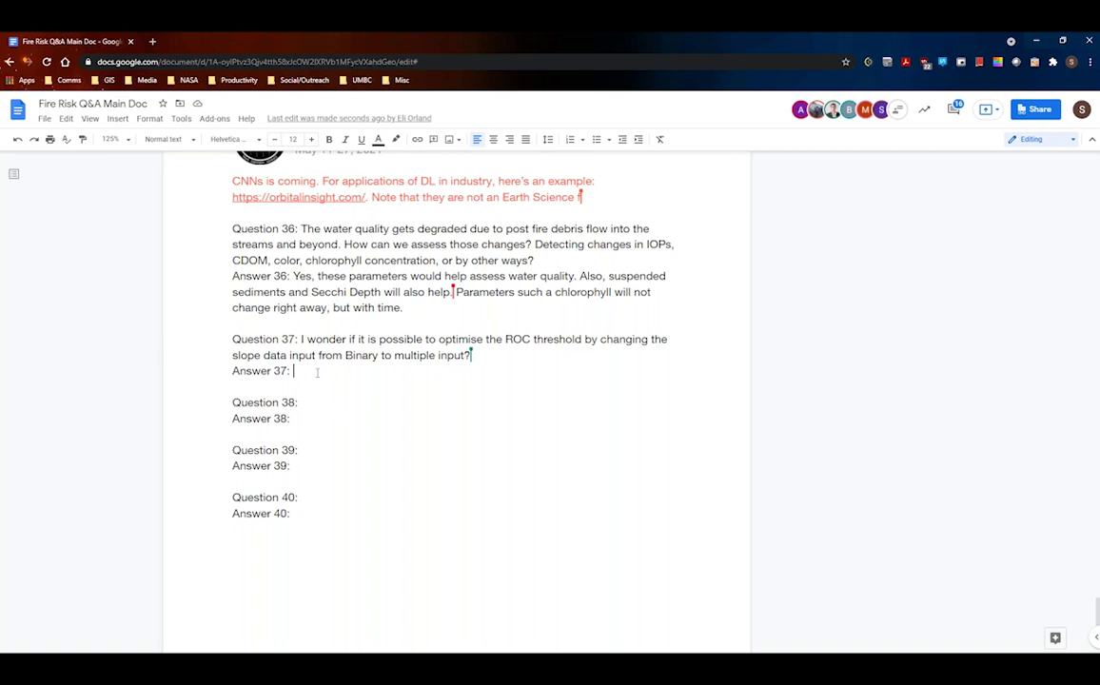
pyautogui.write('We are')
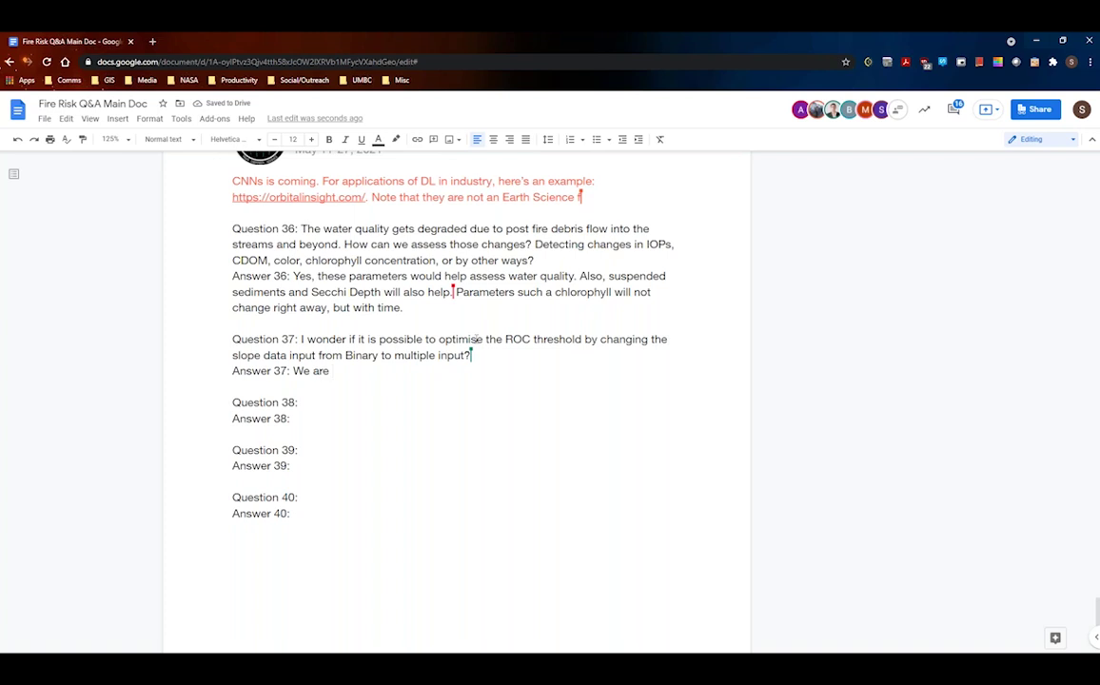
pyautogui.write('working on cin')
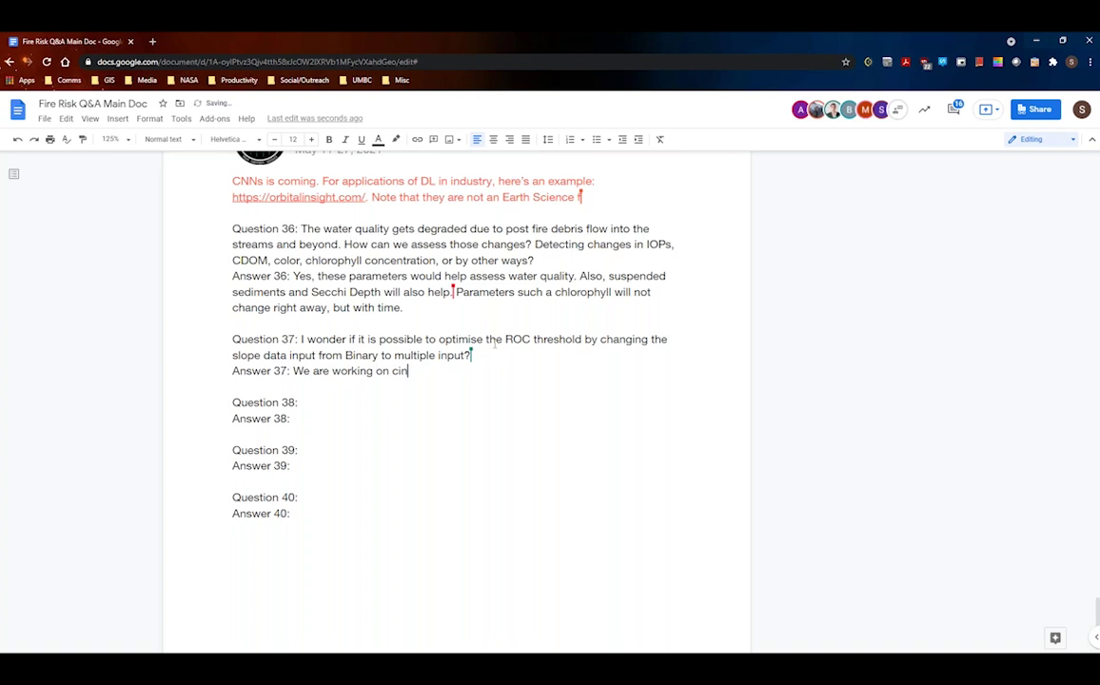
pyautogui.write('e')
pyautogui.press('BackSpace')
pyautogui.press('BackSpace')
pyautogui.press('BackSpace')
pyautogui.write('ontinuous values to')
# Complete Answer 37 with 'to show this information.'.
pyautogui.press('BackSpace')
pyautogui.press('BackSpace')
pyautogui.press('BackSpace')
pyautogui.press('BackSpace')
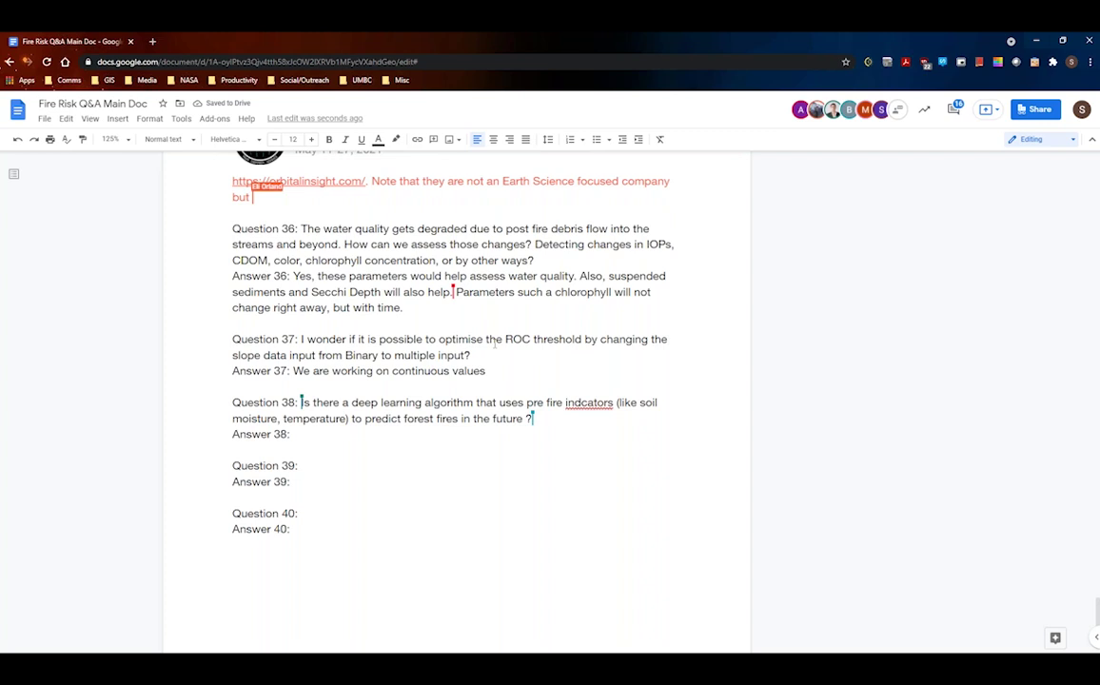
pyautogui.write('to sh')
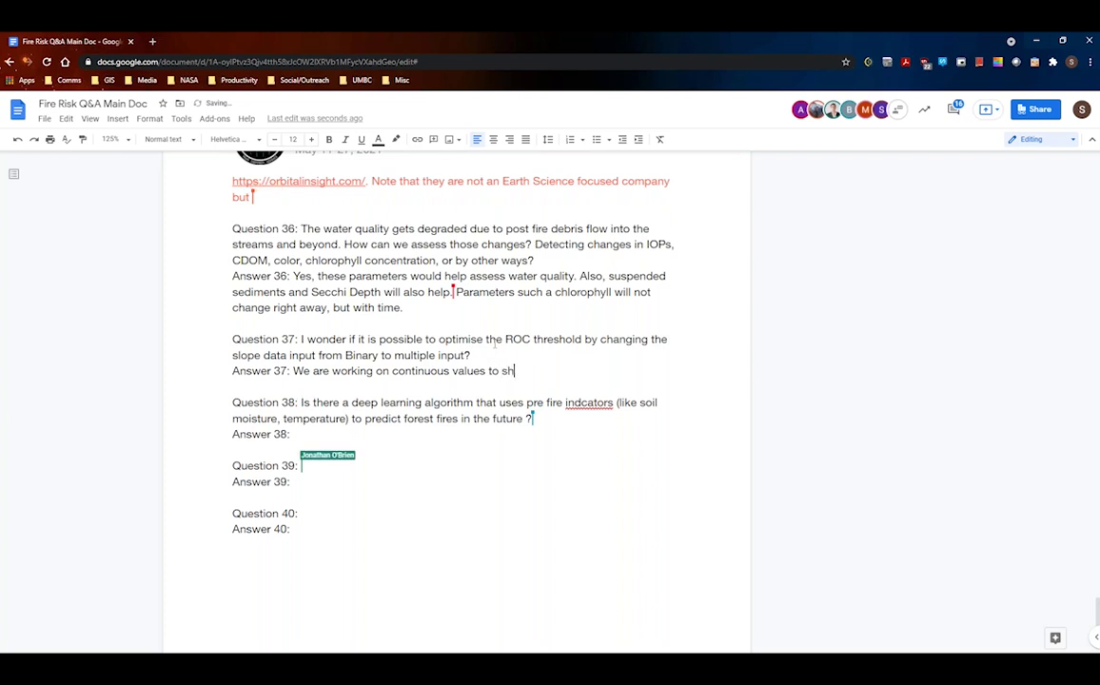
pyautogui.write('ow this inform')
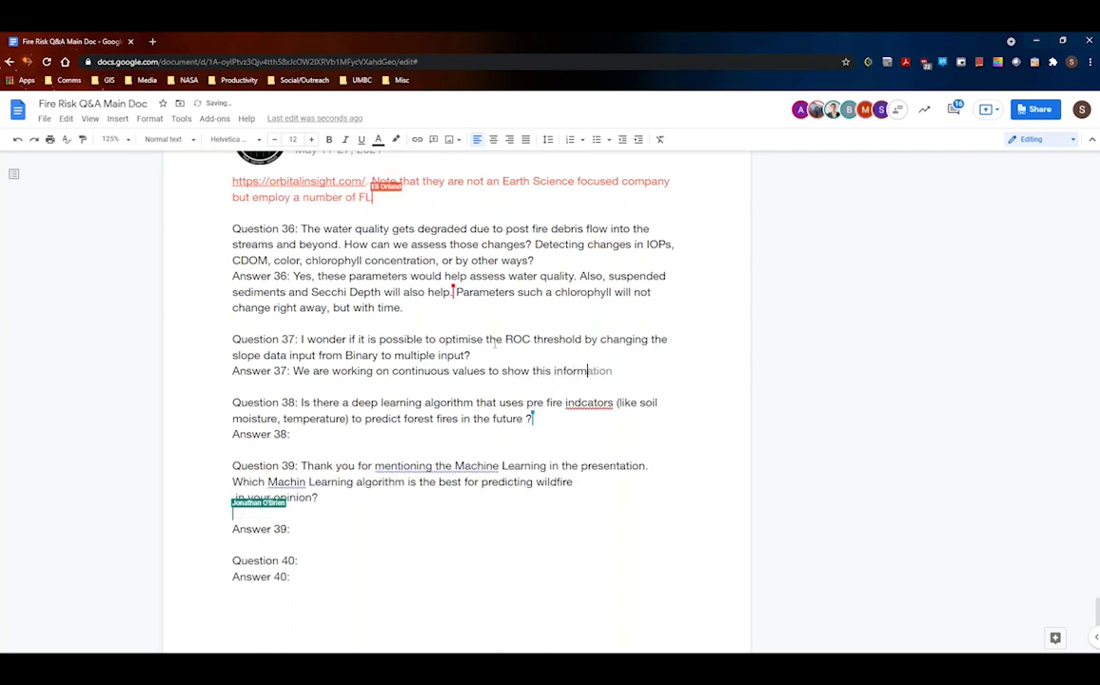
pyautogui.press('Tab')
pyautogui.write('.')
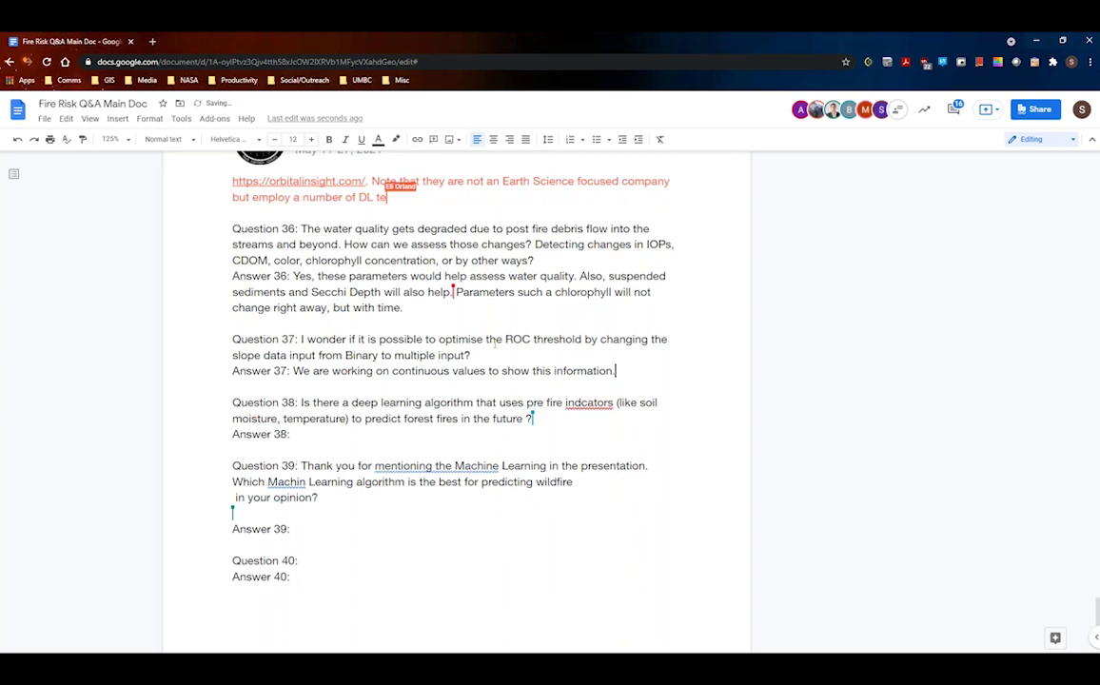
pyautogui.click(335, 431)
pyautogui.scroll(-2, 596, 364)
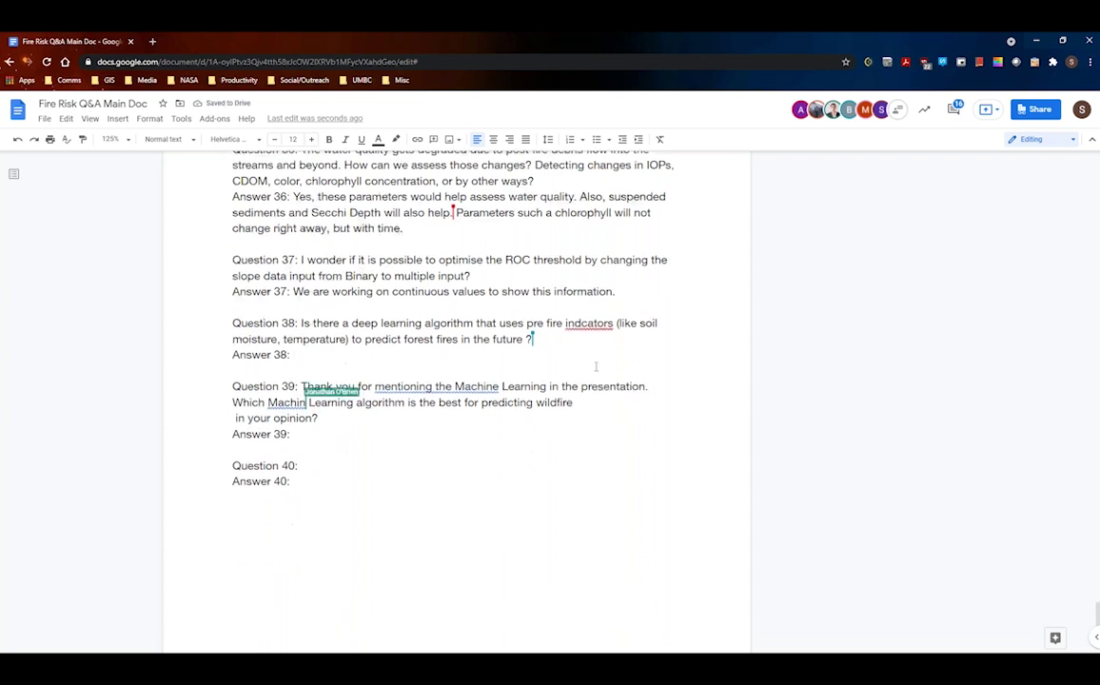
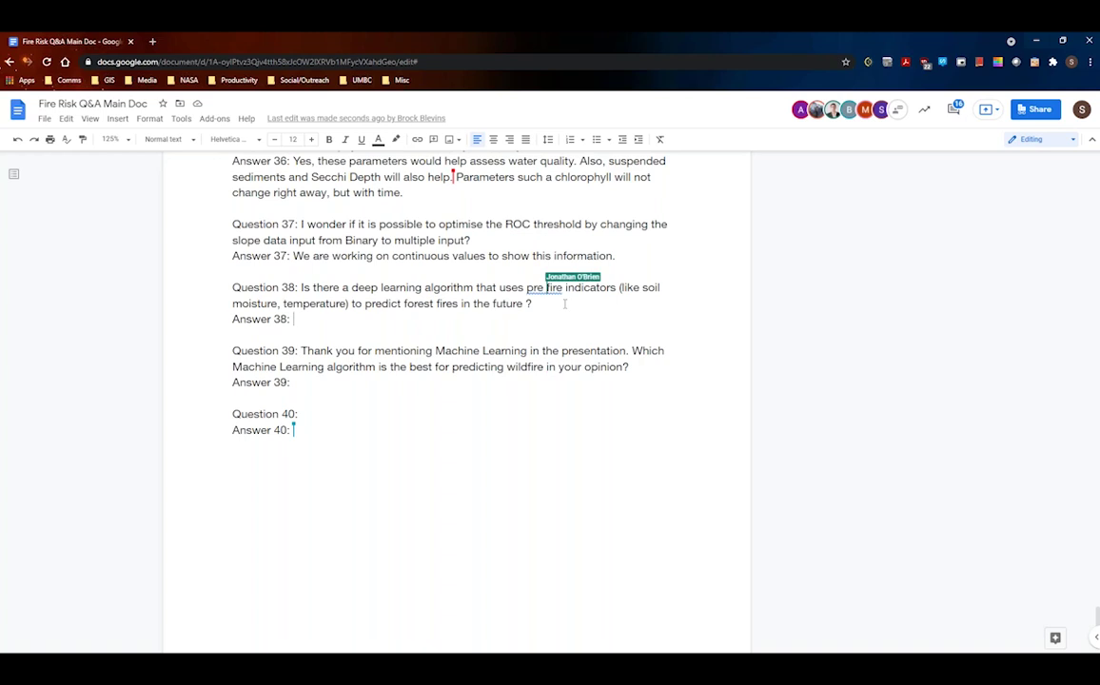
# Type Answer 38: no exact answer yet, but the document will be updated with examples.
pyautogui.write('We ')
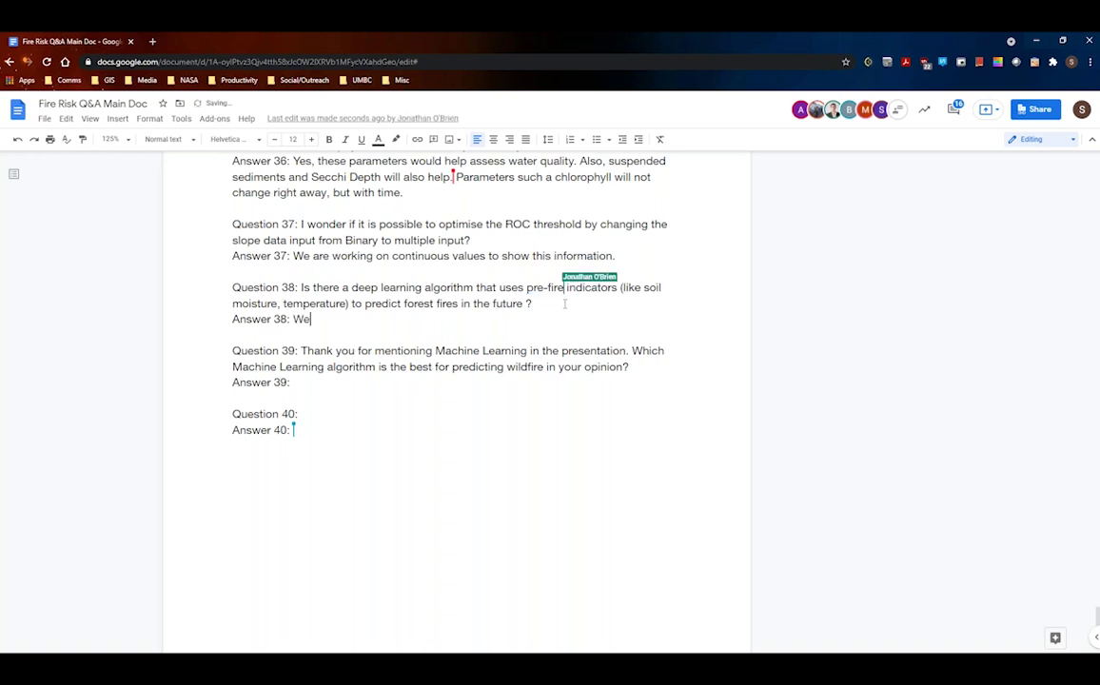
pyautogui.write("don't ")
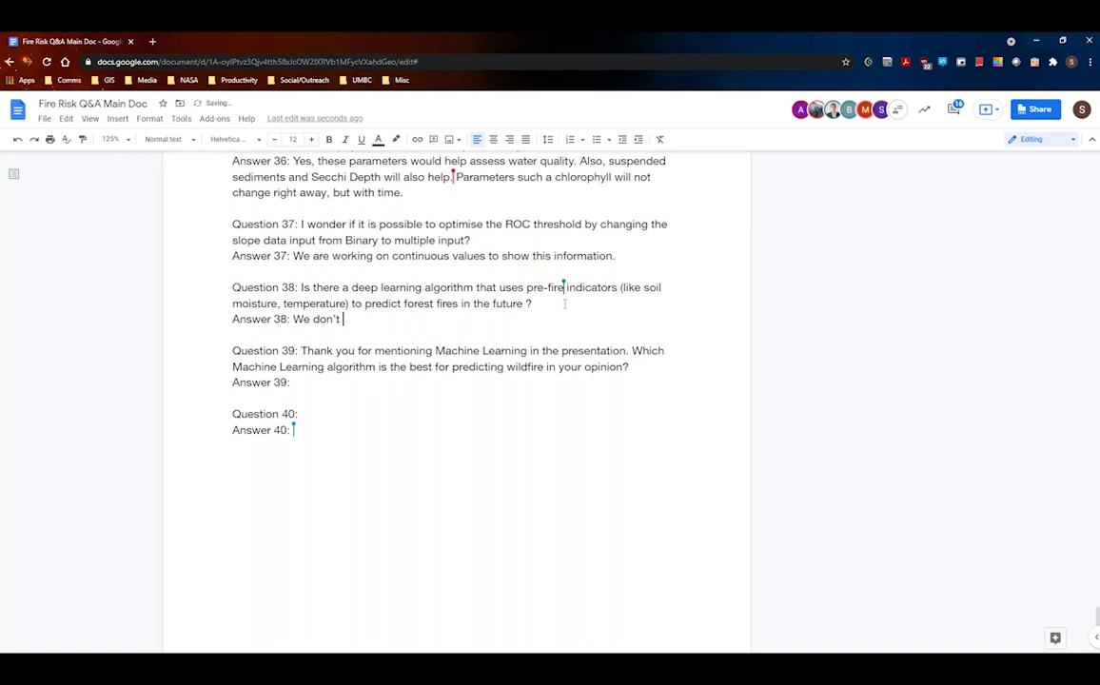
pyautogui.write('have a n exact answer, but we wi')
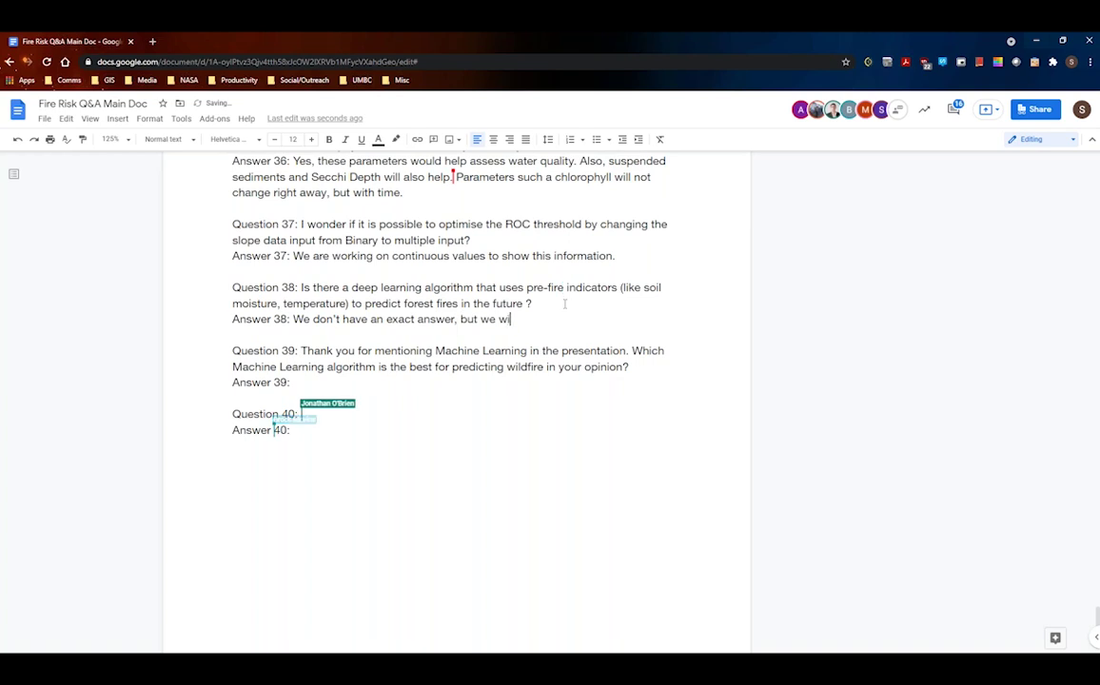
pyautogui.write('ll update th')
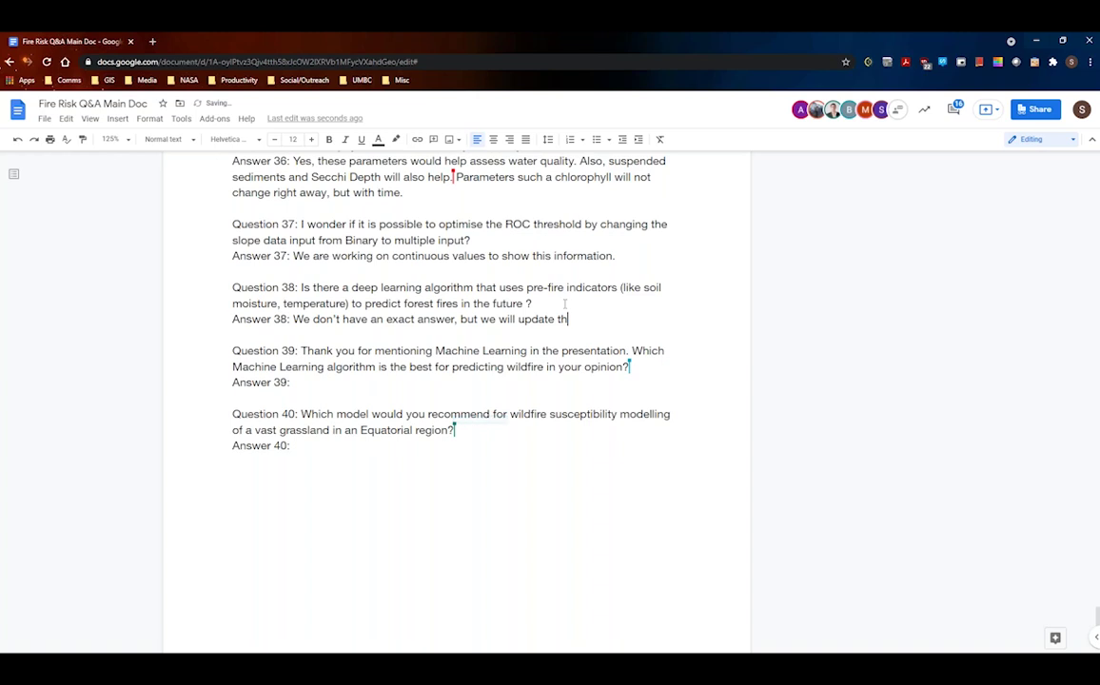
pyautogui.write('is document with examp')
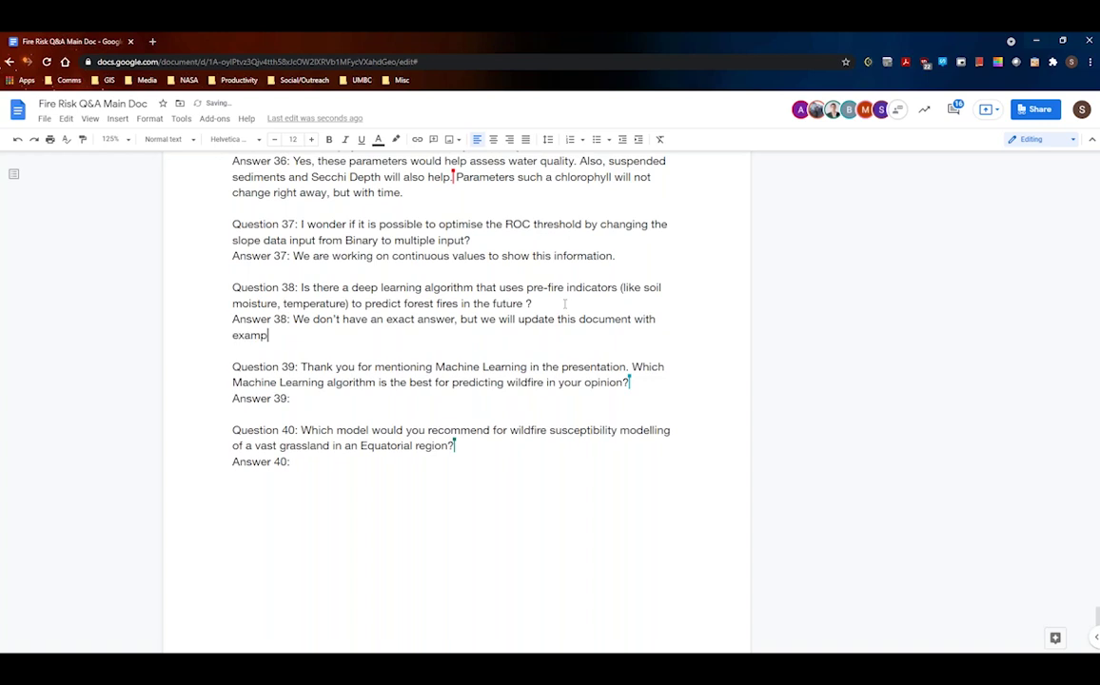
pyautogui.write('les when we find them.')
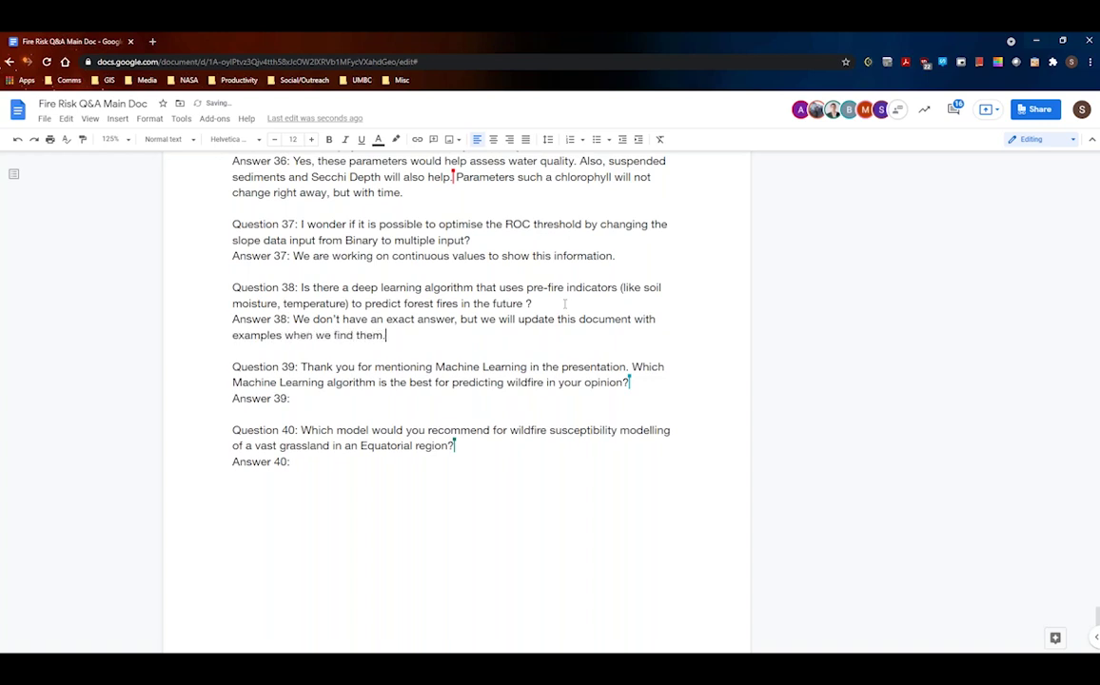
# Under Answer 39, write that it depends more on data sources, and tree based models perform well on tabular data.
pyautogui.click(289, 398)
pyautogui.scroll(-1, 693, 337)
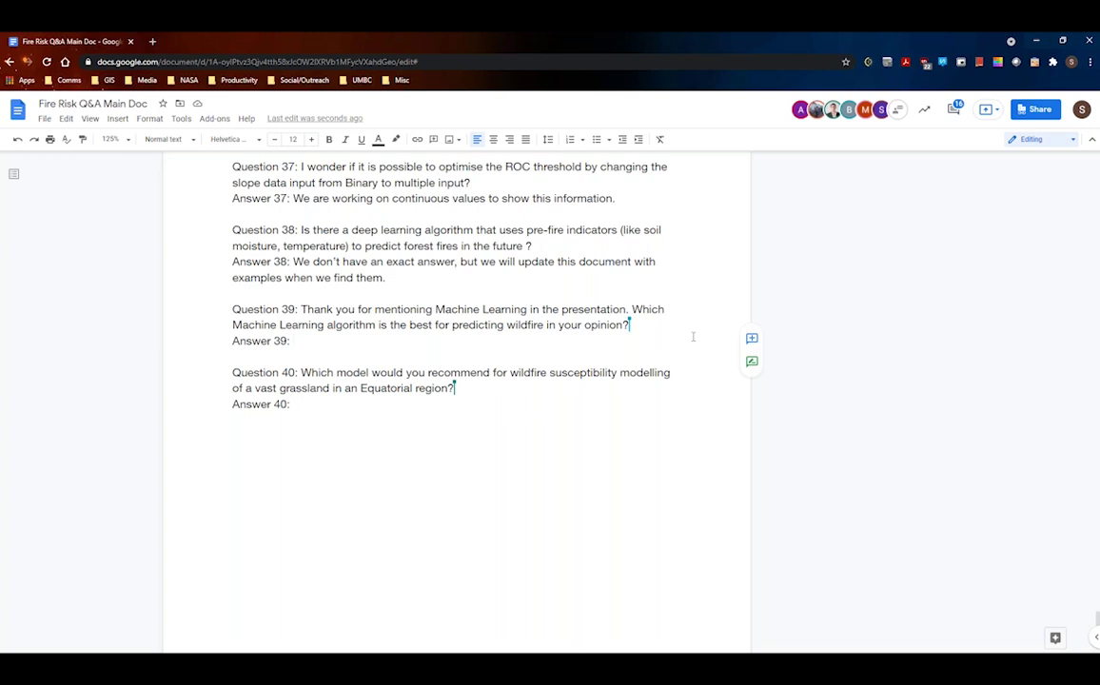
pyautogui.write('It de')
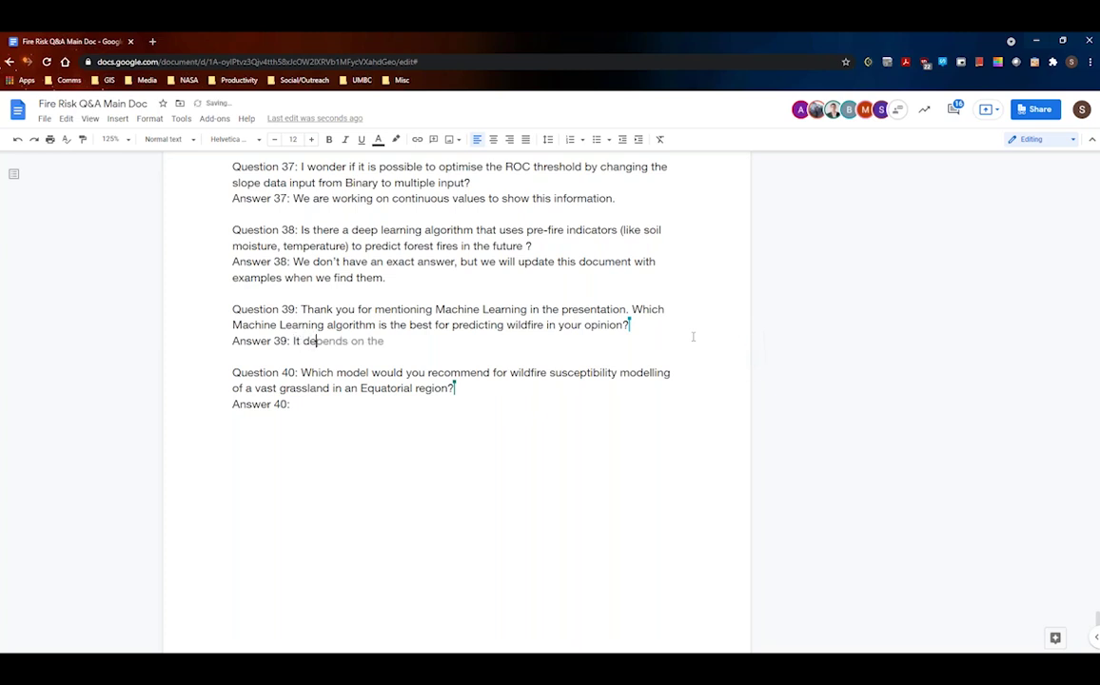
pyautogui.write('pends less on the algor')
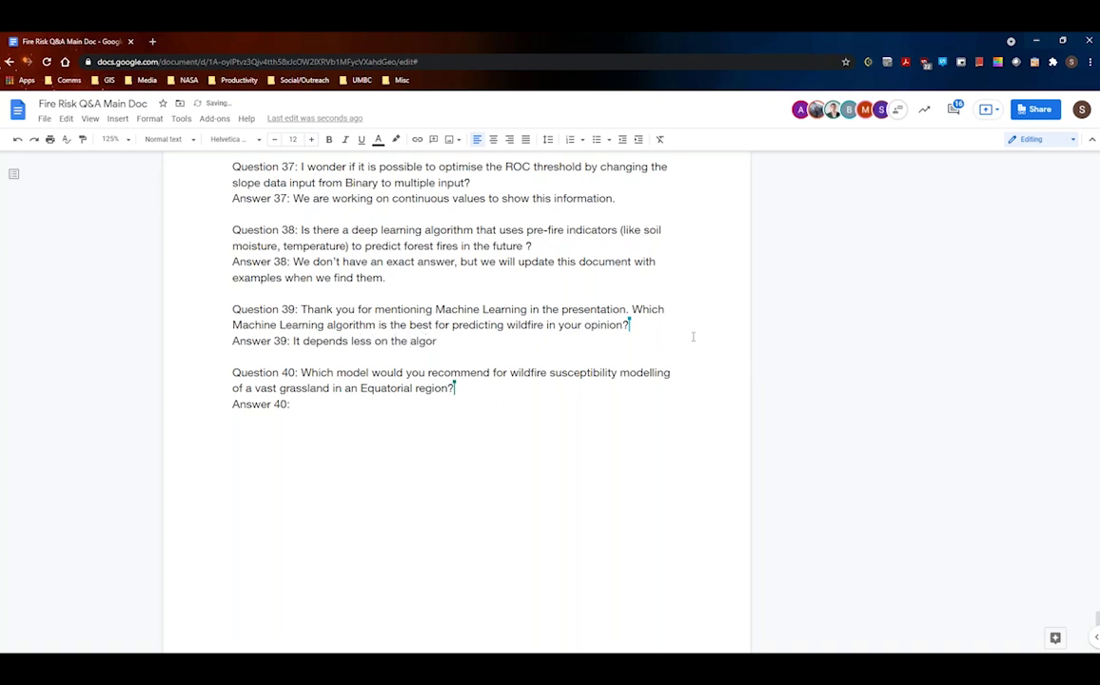
pyautogui.write('ithm and more on')
pyautogui.write('data sou')
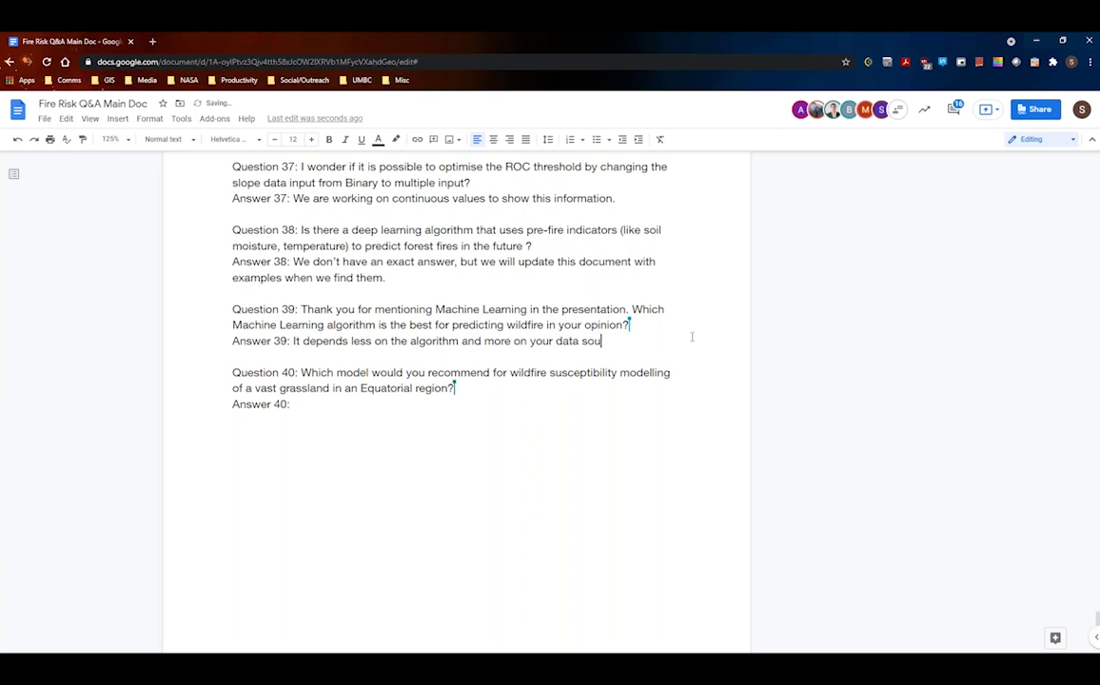
pyautogui.write('rces')
pyautogui.write('.')
pyautogui.write(' With')
pyautogui.write(' tabular')
pyautogui.write(' data')
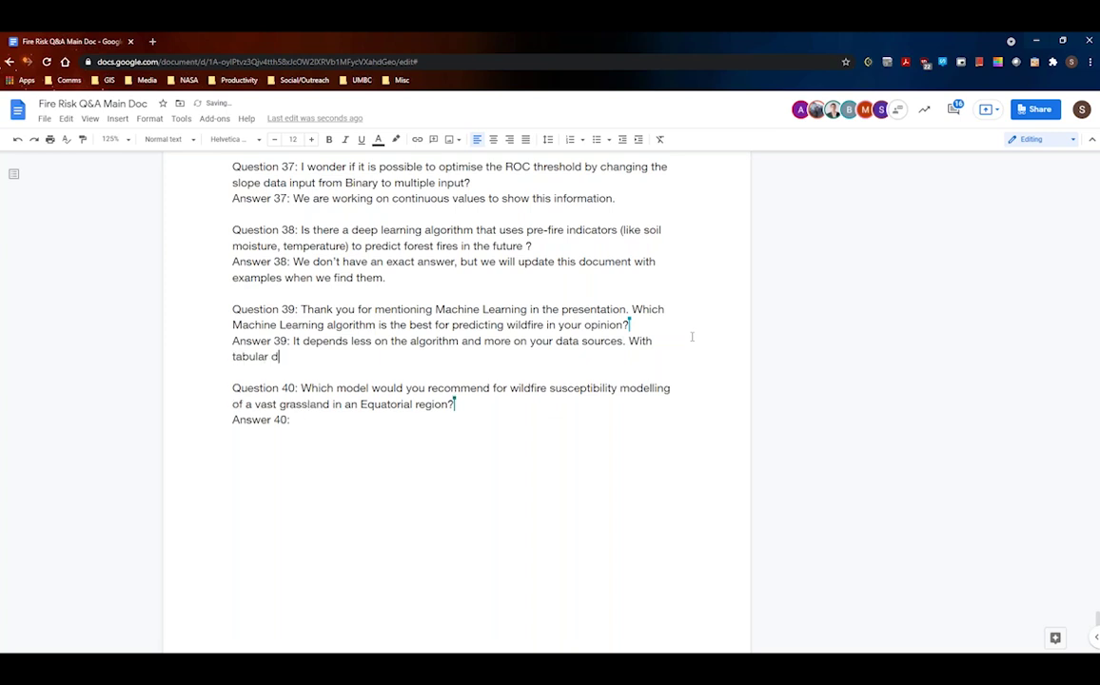
pyautogui.write(', tree based mode')
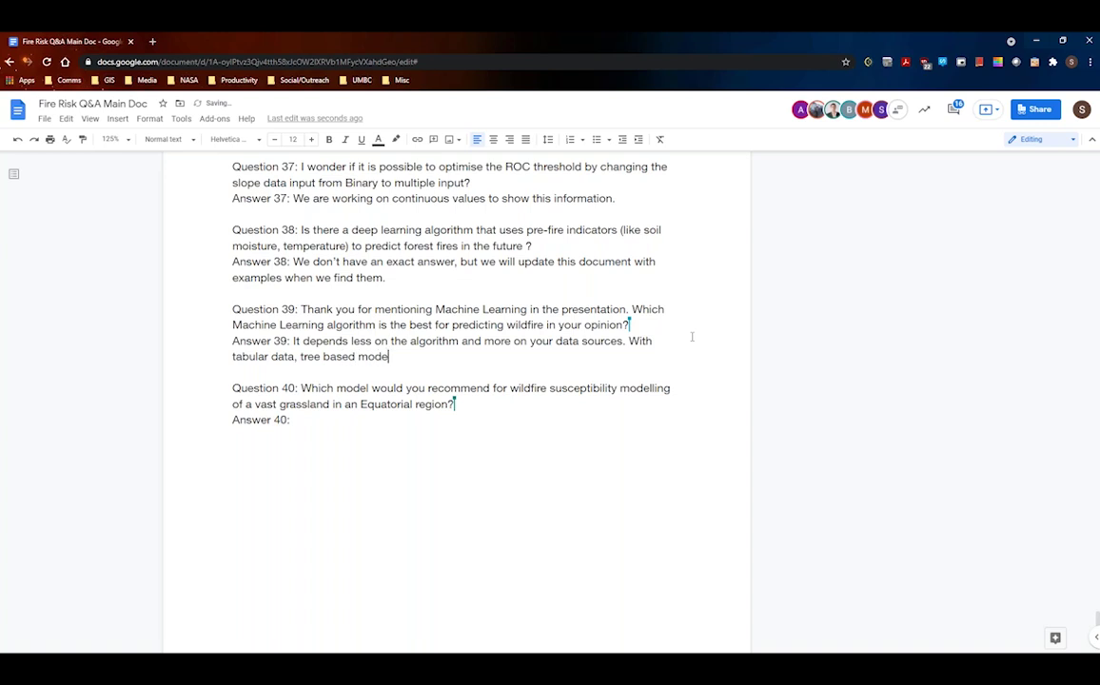
pyautogui.write('ls tend ot')
pyautogui.press('BackSpace')
pyautogui.press('BackSpace')
pyautogui.write('to preform')
pyautogui.press('BackSpace')
pyautogui.press('BackSpace')
pyautogui.press('BackSpace')
pyautogui.press('BackSpace')
pyautogui.press('BackSpace')
pyautogui.press('BackSpace')
pyautogui.press('BackSpace')
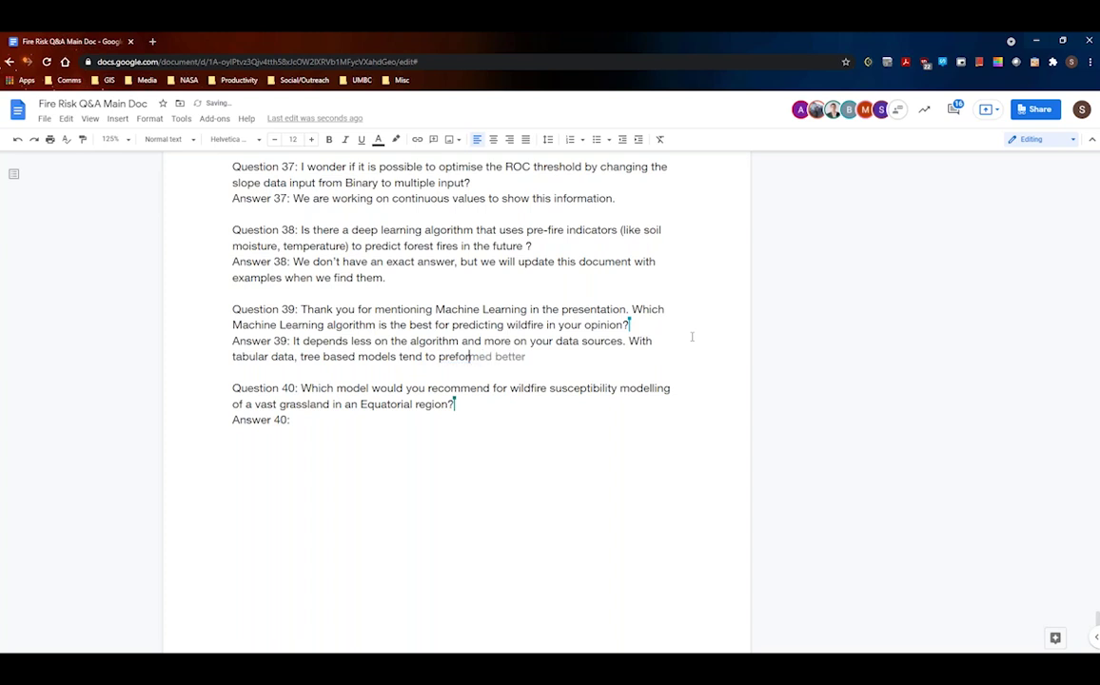
pyautogui.write('erform well.')
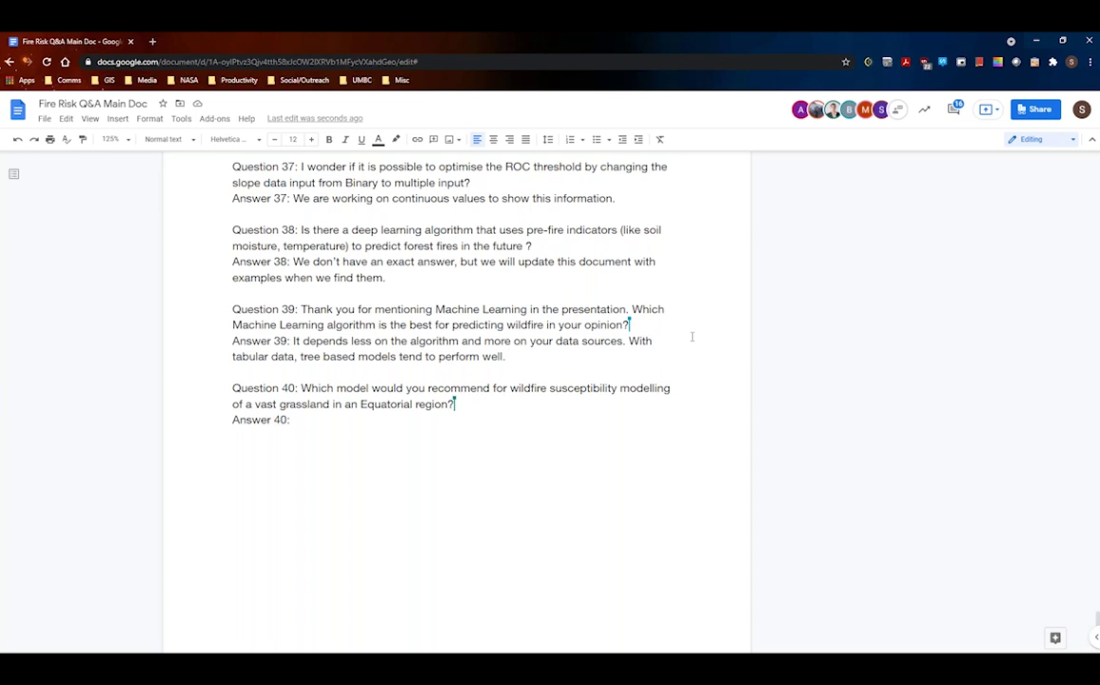
# Add that messy datasets make the algorithm fit noise, and no algorithm can solve inadequate data.
pyautogui.write('With m')
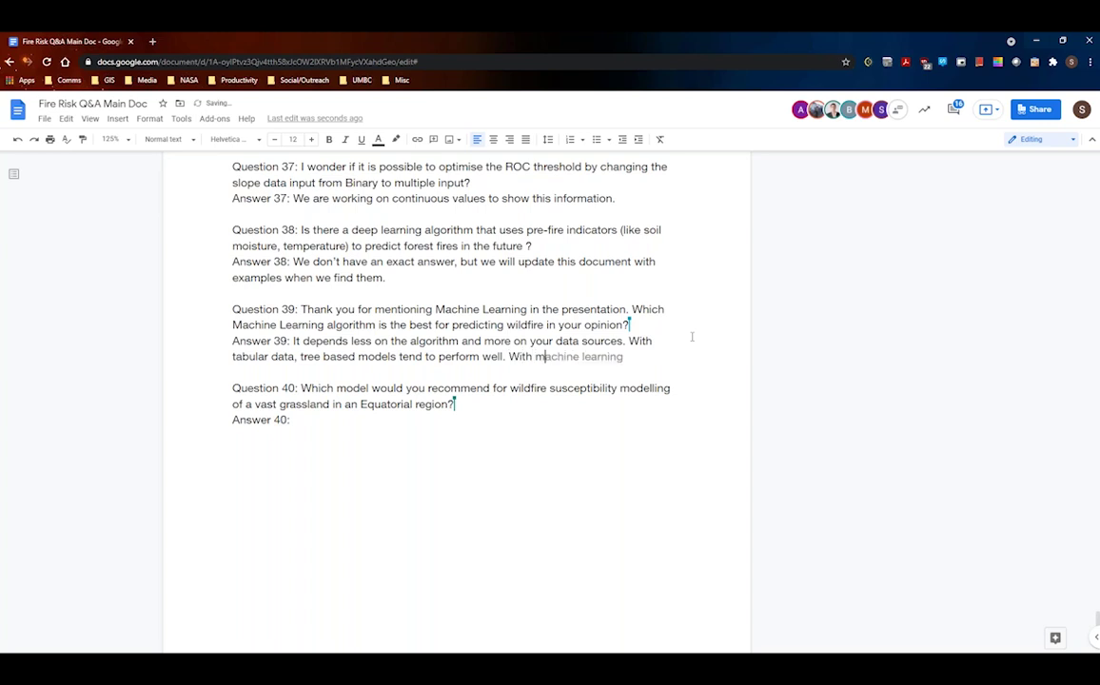
pyautogui.write('ess')
pyautogui.write('y data')
pyautogui.write('sets,')
pyautogui.write(' the ')
pyautogui.write('al')
pyautogui.write('gorithm ')
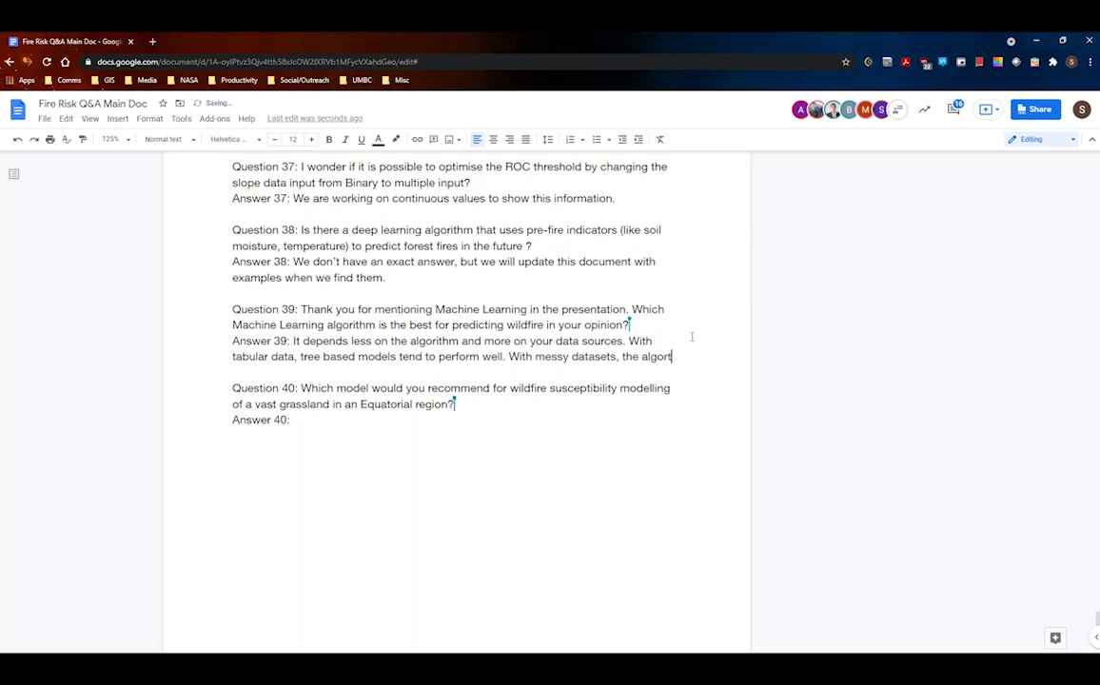
pyautogui.write('will fit')
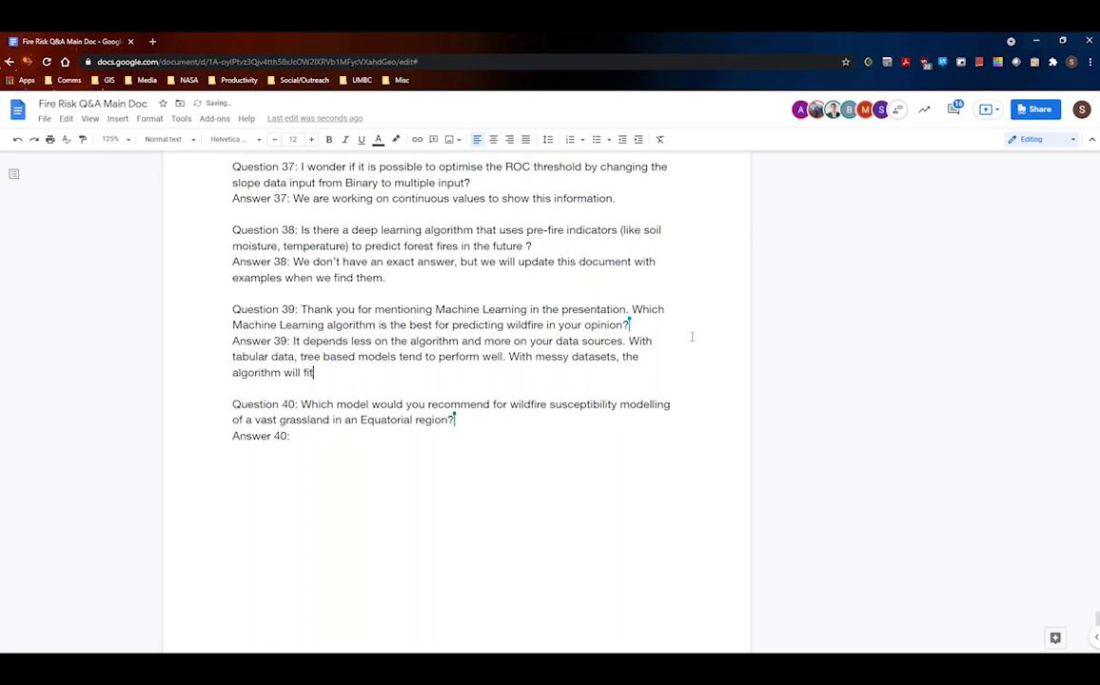
pyautogui.write(' with noise and not nece')
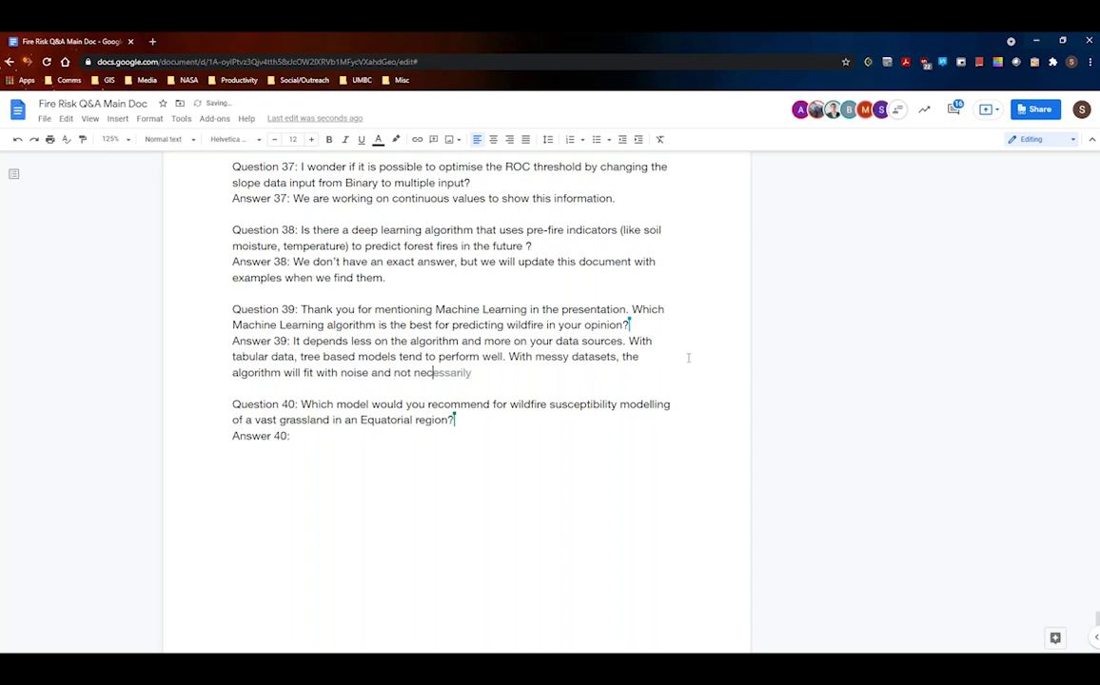
pyautogui.press('BackSpace')
pyautogui.press('BackSpace')
pyautogui.press('BackSpace')
pyautogui.press('BackSpace')
pyautogui.press('BackSpace')
pyautogui.press('BackSpace')
pyautogui.press('BackSpace')
pyautogui.press('BackSpace')
pyautogui.press('BackSpace')
pyautogui.press('BackSpace')
pyautogui.press('BackSpace')
pyautogui.press('BackSpace')
pyautogui.press('BackSpace')
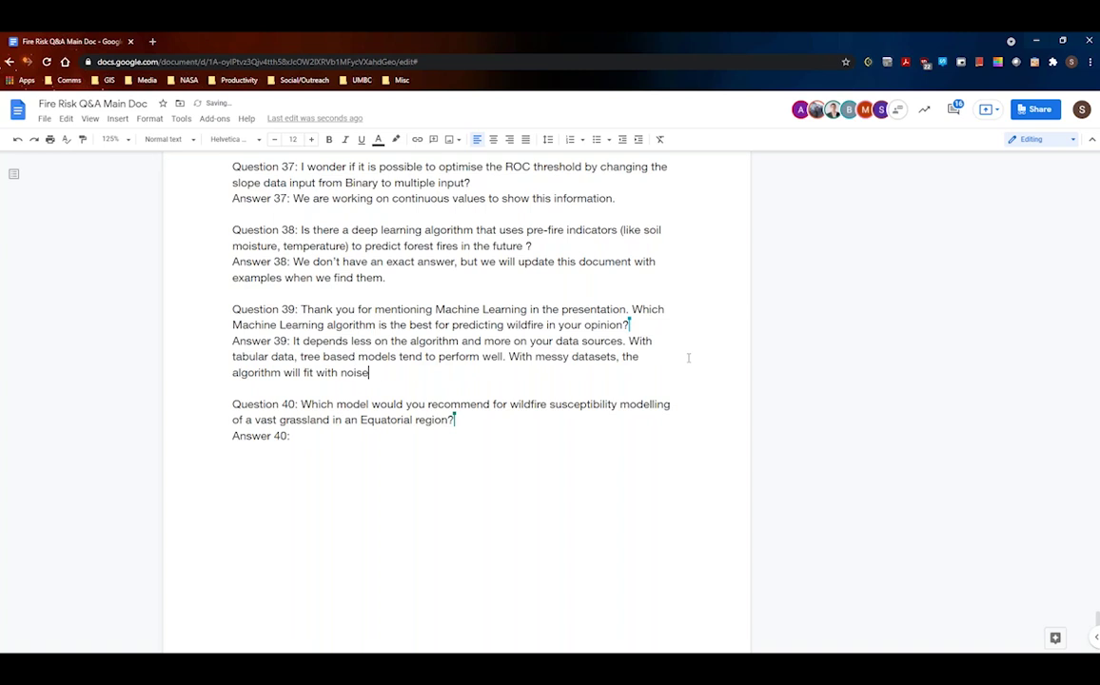
pyautogui.write('.')
pyautogui.write('No algorithm can ')
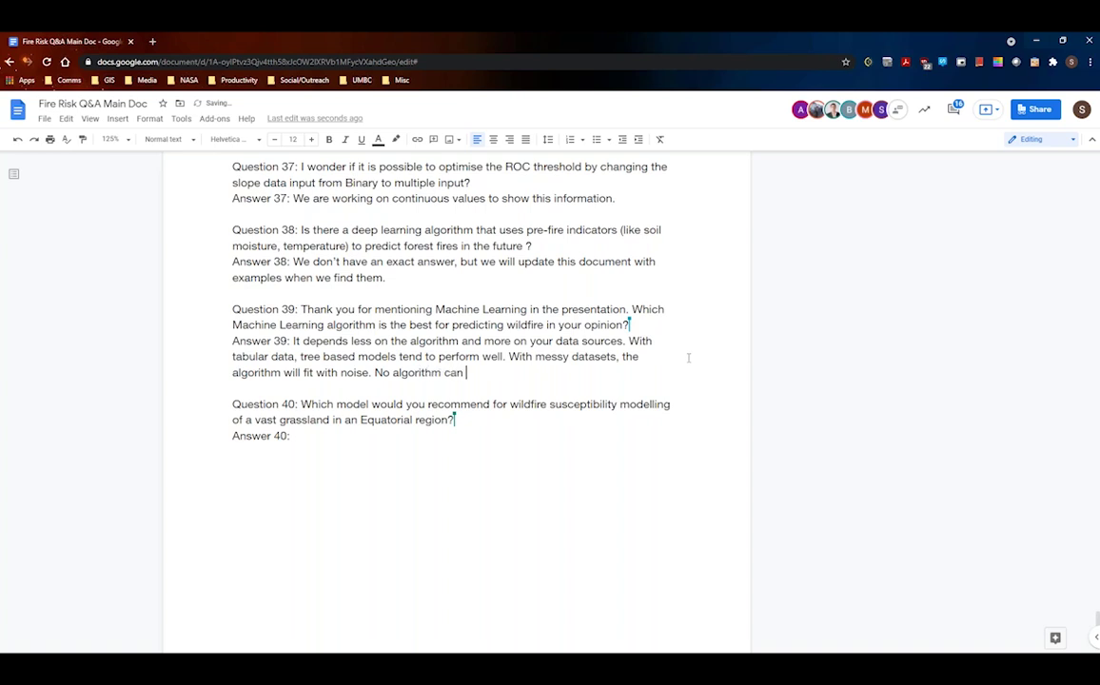
pyautogui.write('solve inadequate data.')
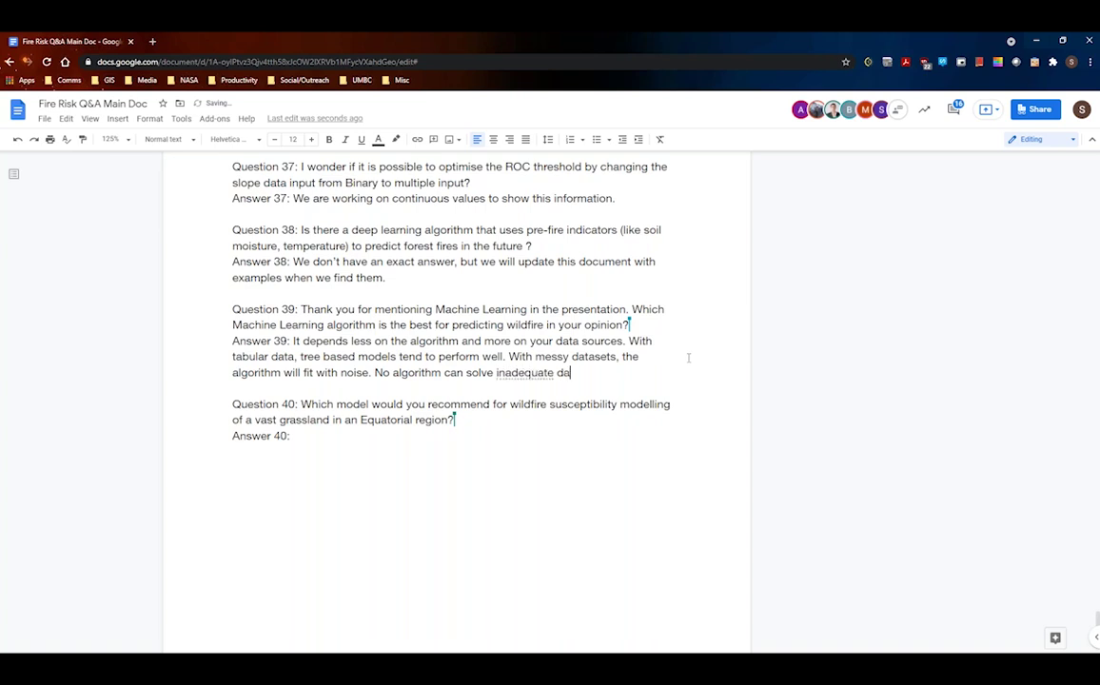
pyautogui.click(303, 436)
# Type Answer 40: 'We will check which model you can use and add accordingly.', fixing typos.
pyautogui.scroll(-1, 587, 344)
pyautogui.scroll(-2, 587, 344)
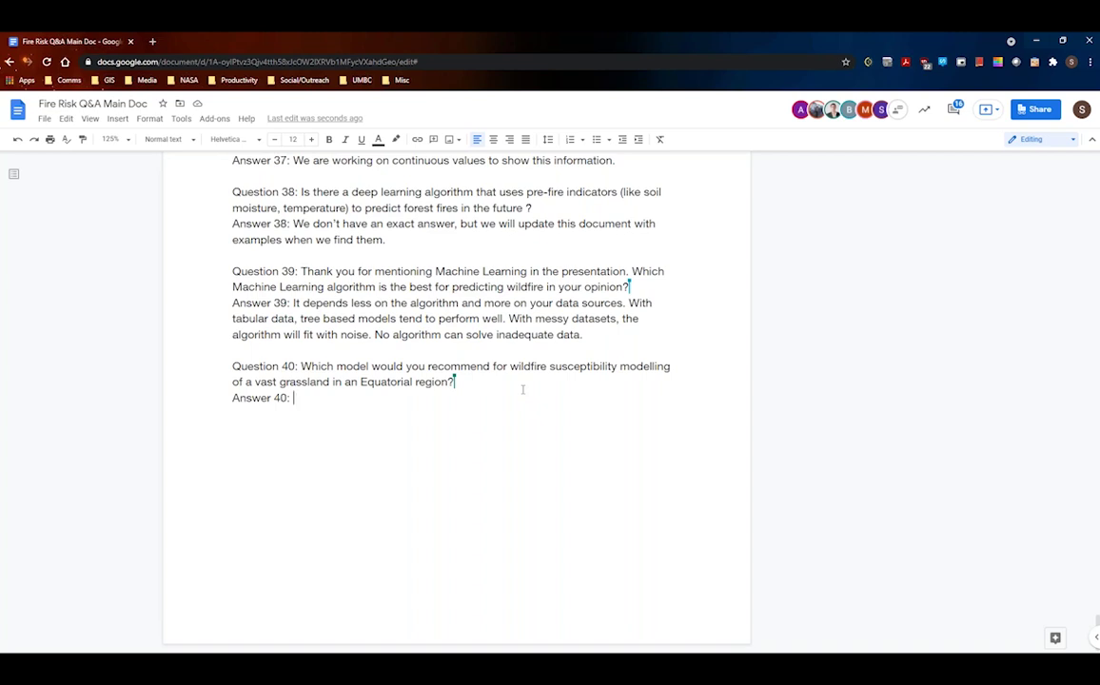
pyautogui.write('We will ch')
pyautogui.write('eck')
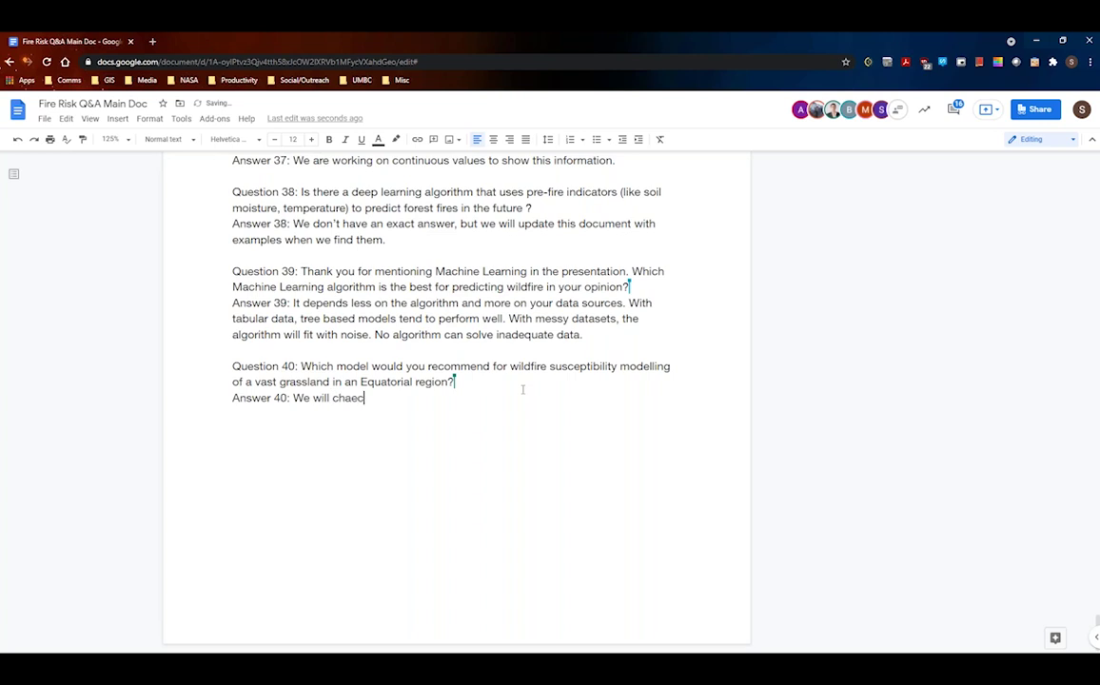
pyautogui.press('BackSpace')
pyautogui.press('BackSpace')
pyautogui.write('ck wi')
pyautogui.press('BackSpace')
pyautogui.write('hich model you can ')
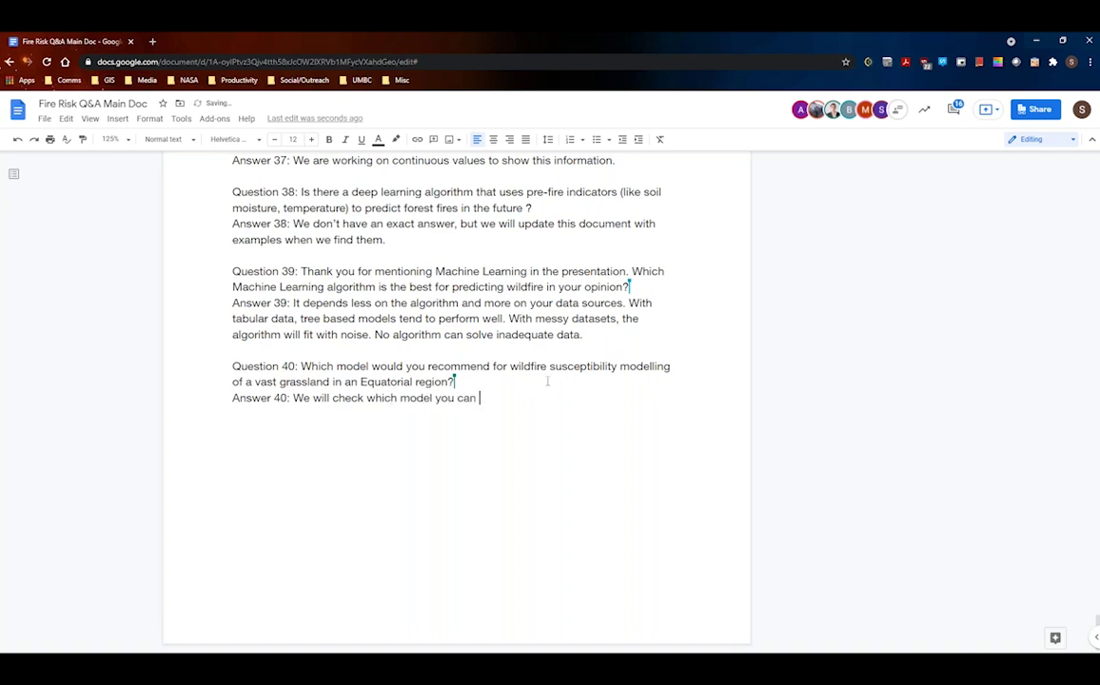
pyautogui.write('use and edit the da')
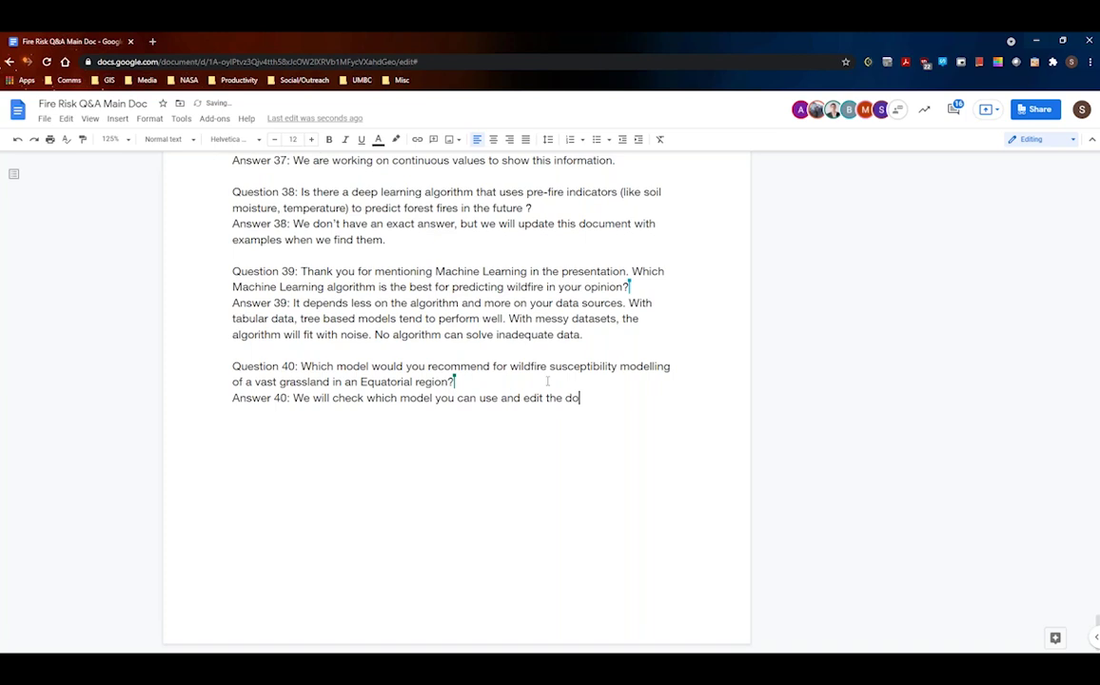
pyautogui.press('BackSpace')
pyautogui.press('BackSpace')
pyautogui.press('BackSpace')
pyautogui.press('BackSpace')
pyautogui.press('BackSpace')
pyautogui.press('BackSpace')
pyautogui.press('BackSpace')
pyautogui.press('BackSpace')
pyautogui.press('BackSpace')
pyautogui.press('BackSpace')
pyautogui.write('add')
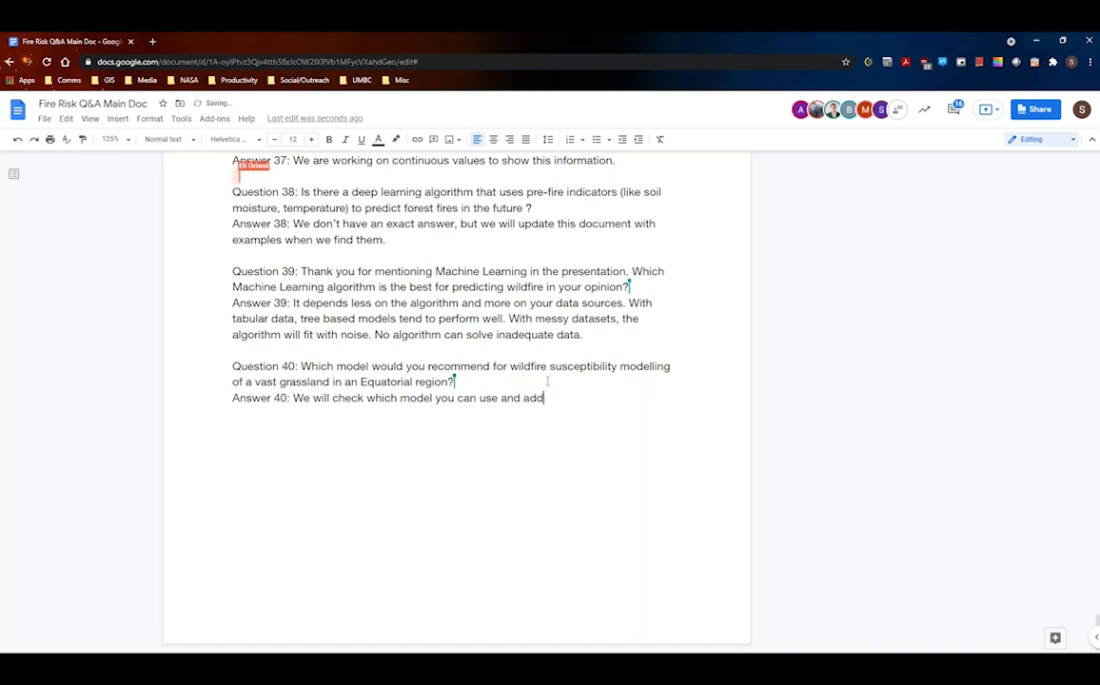
pyautogui.write(' accordingly.')
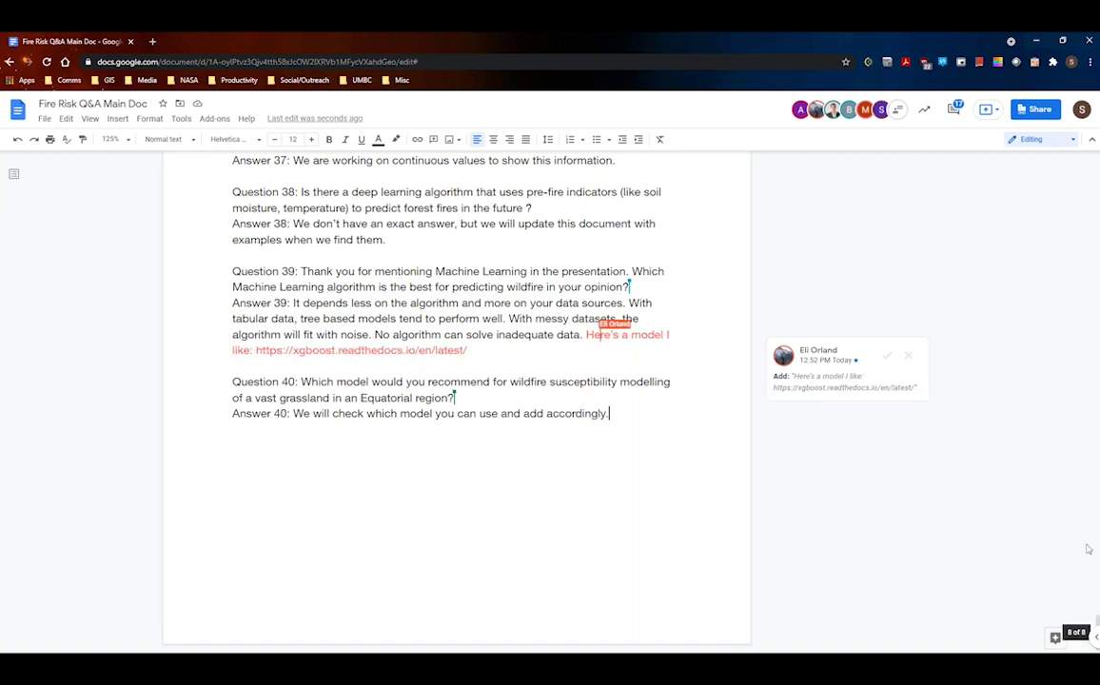
# Return to the top of the document at the Questions & Answers Sessions heading.
pyautogui.scroll(10, 1088, 549)
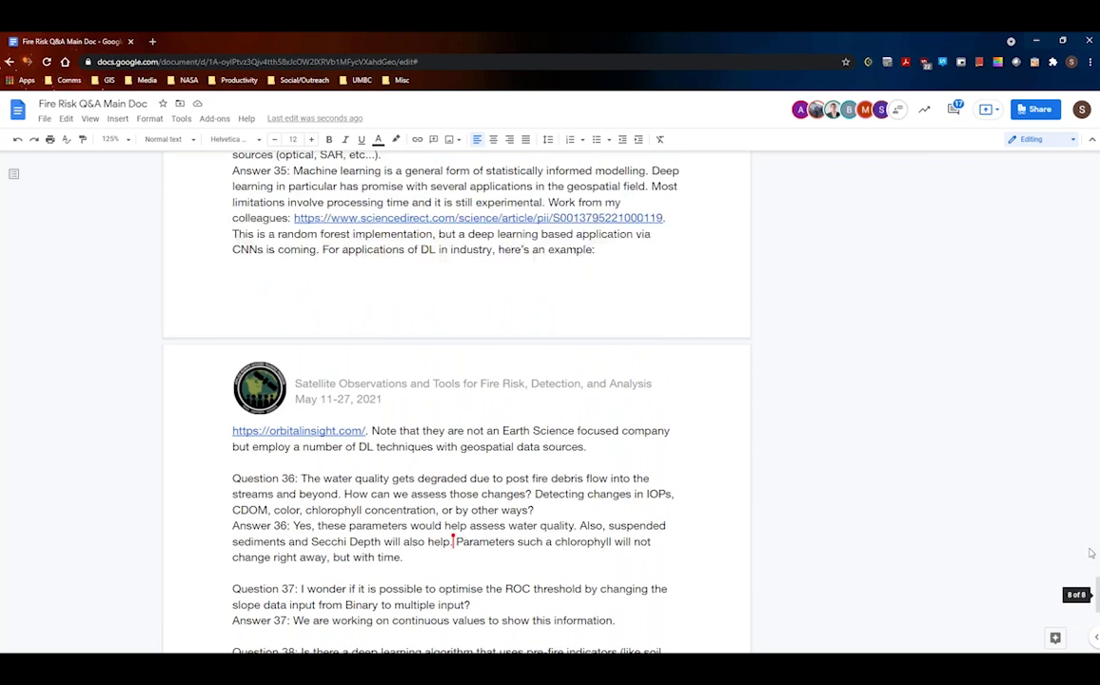
pyautogui.moveTo(1097, 561); pyautogui.dragTo(1090, 152)
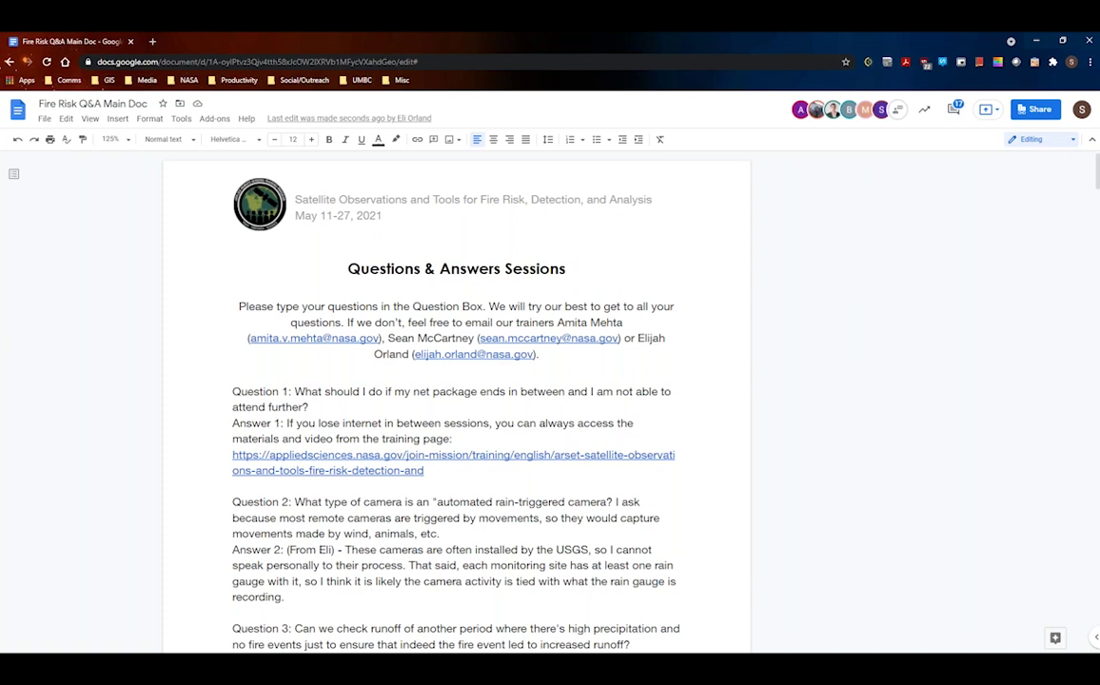
pyautogui.hotkey('alt', 'Tab')
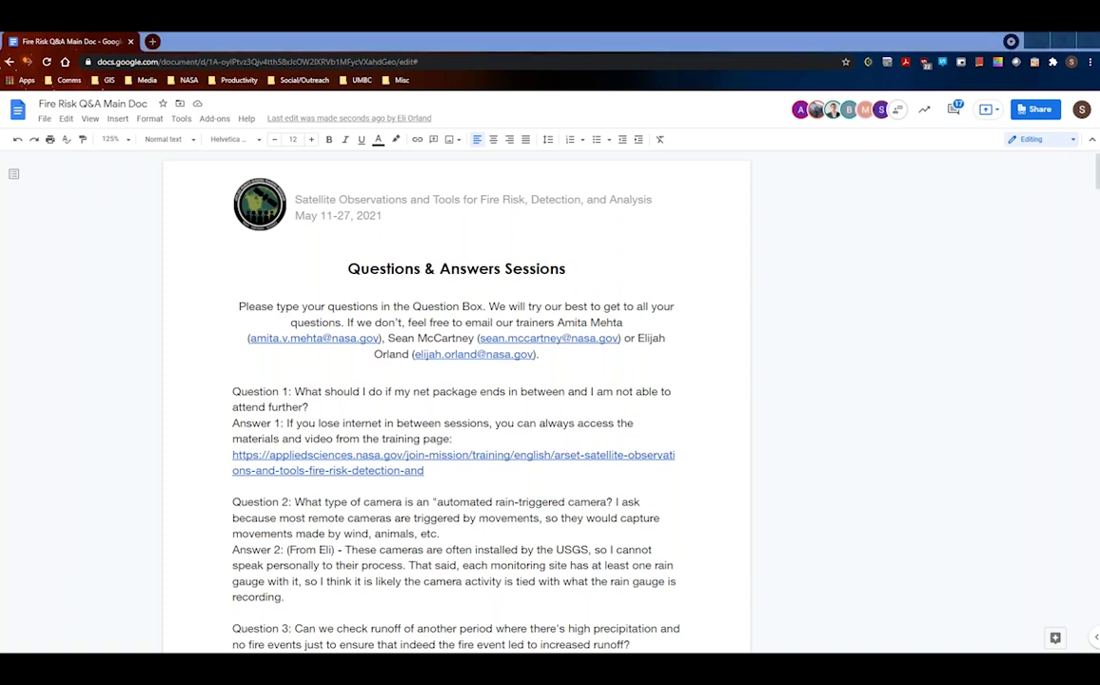